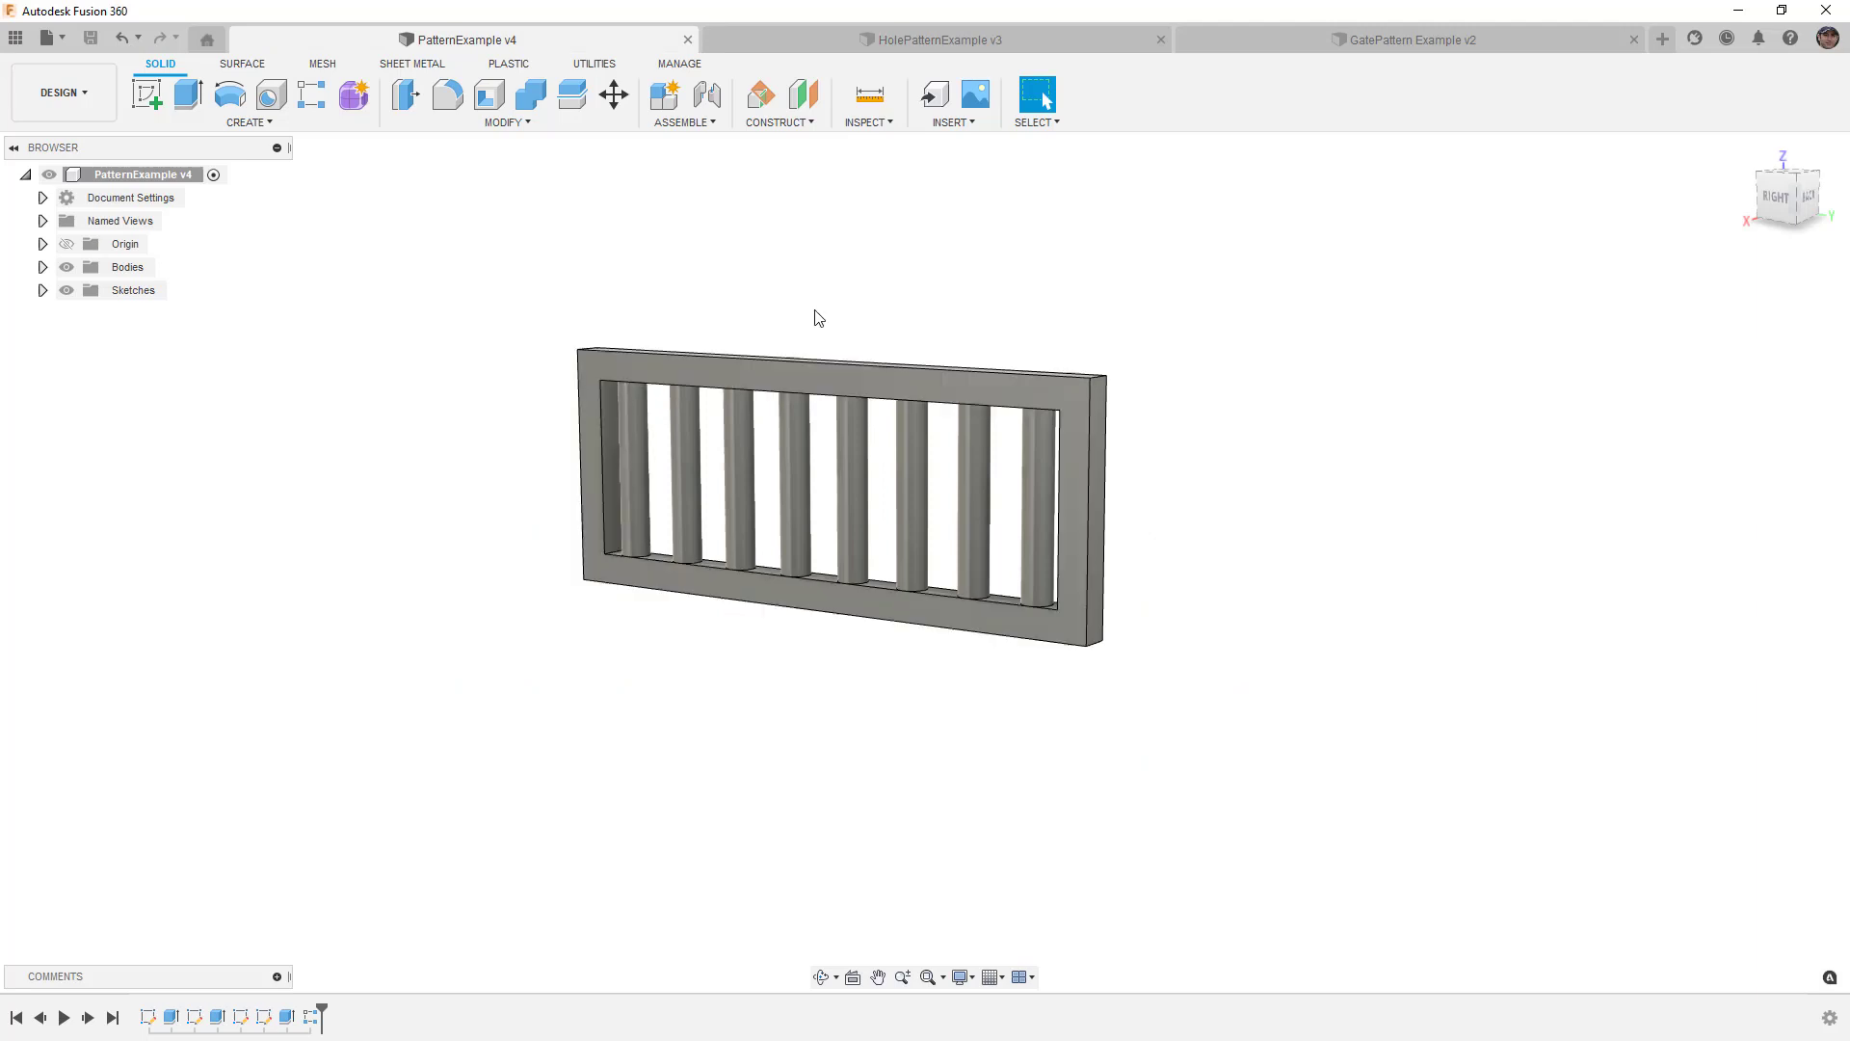
Step: Open the parameters of the slatted frame design and set the PartLength parameter to 16 in
{"action": "left_click", "coordinate": [535, 126]}
{"action": "left_click", "coordinate": [463, 594]}
{"action": "left_click_drag", "start_coordinate": [1173, 153], "coordinate": [1185, 534]}
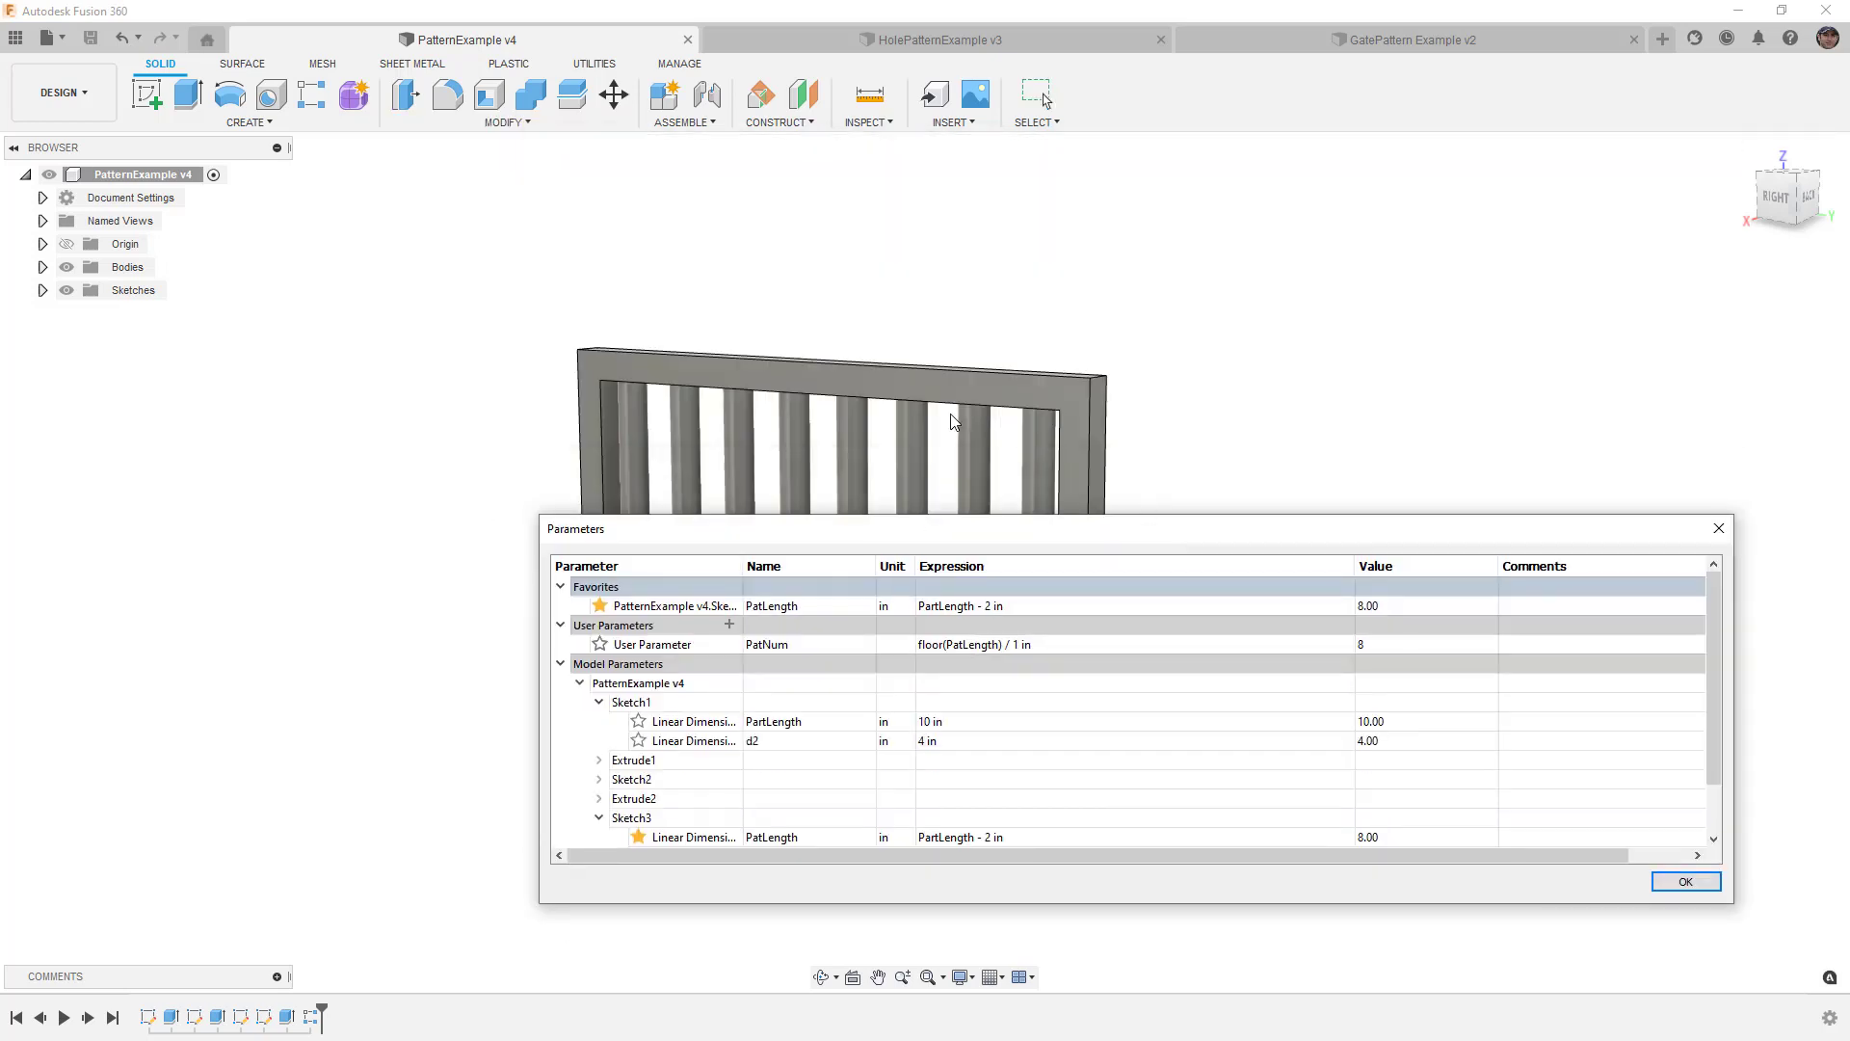
{"action": "left_click", "coordinate": [1370, 606]}
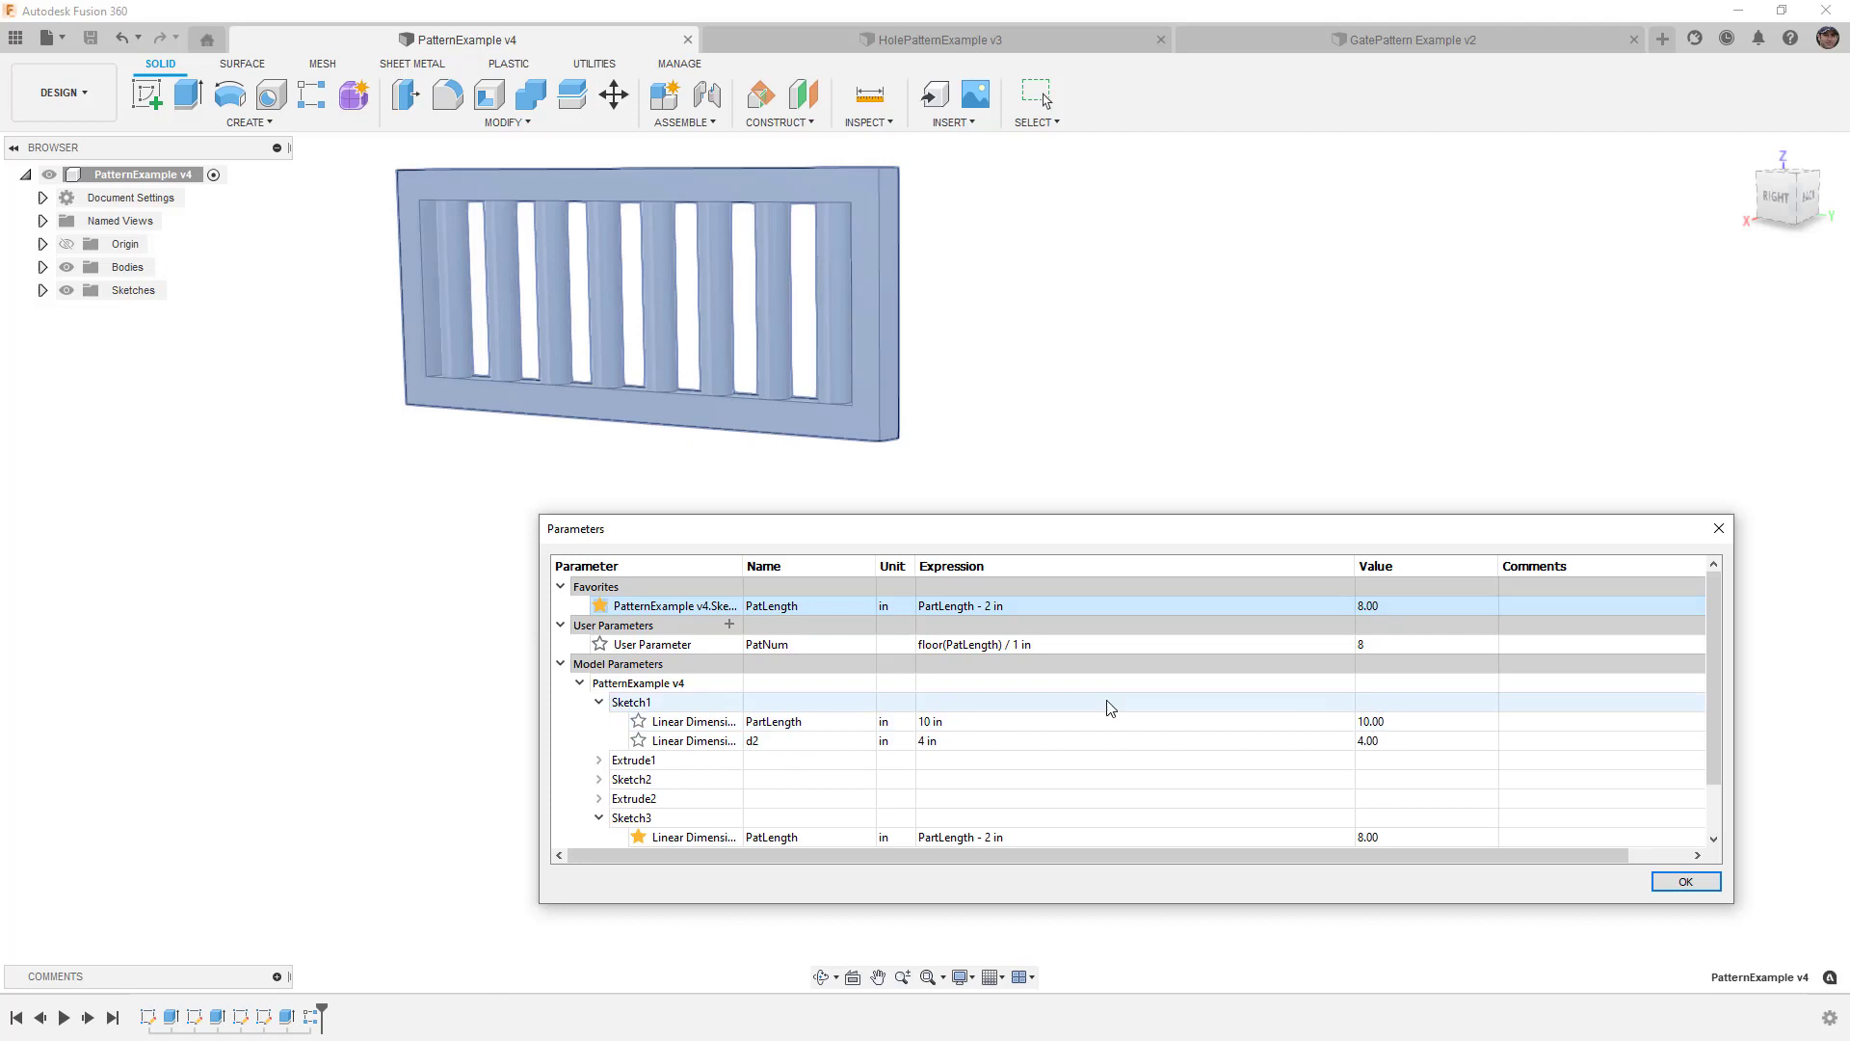
{"action": "left_click", "coordinate": [1384, 724]}
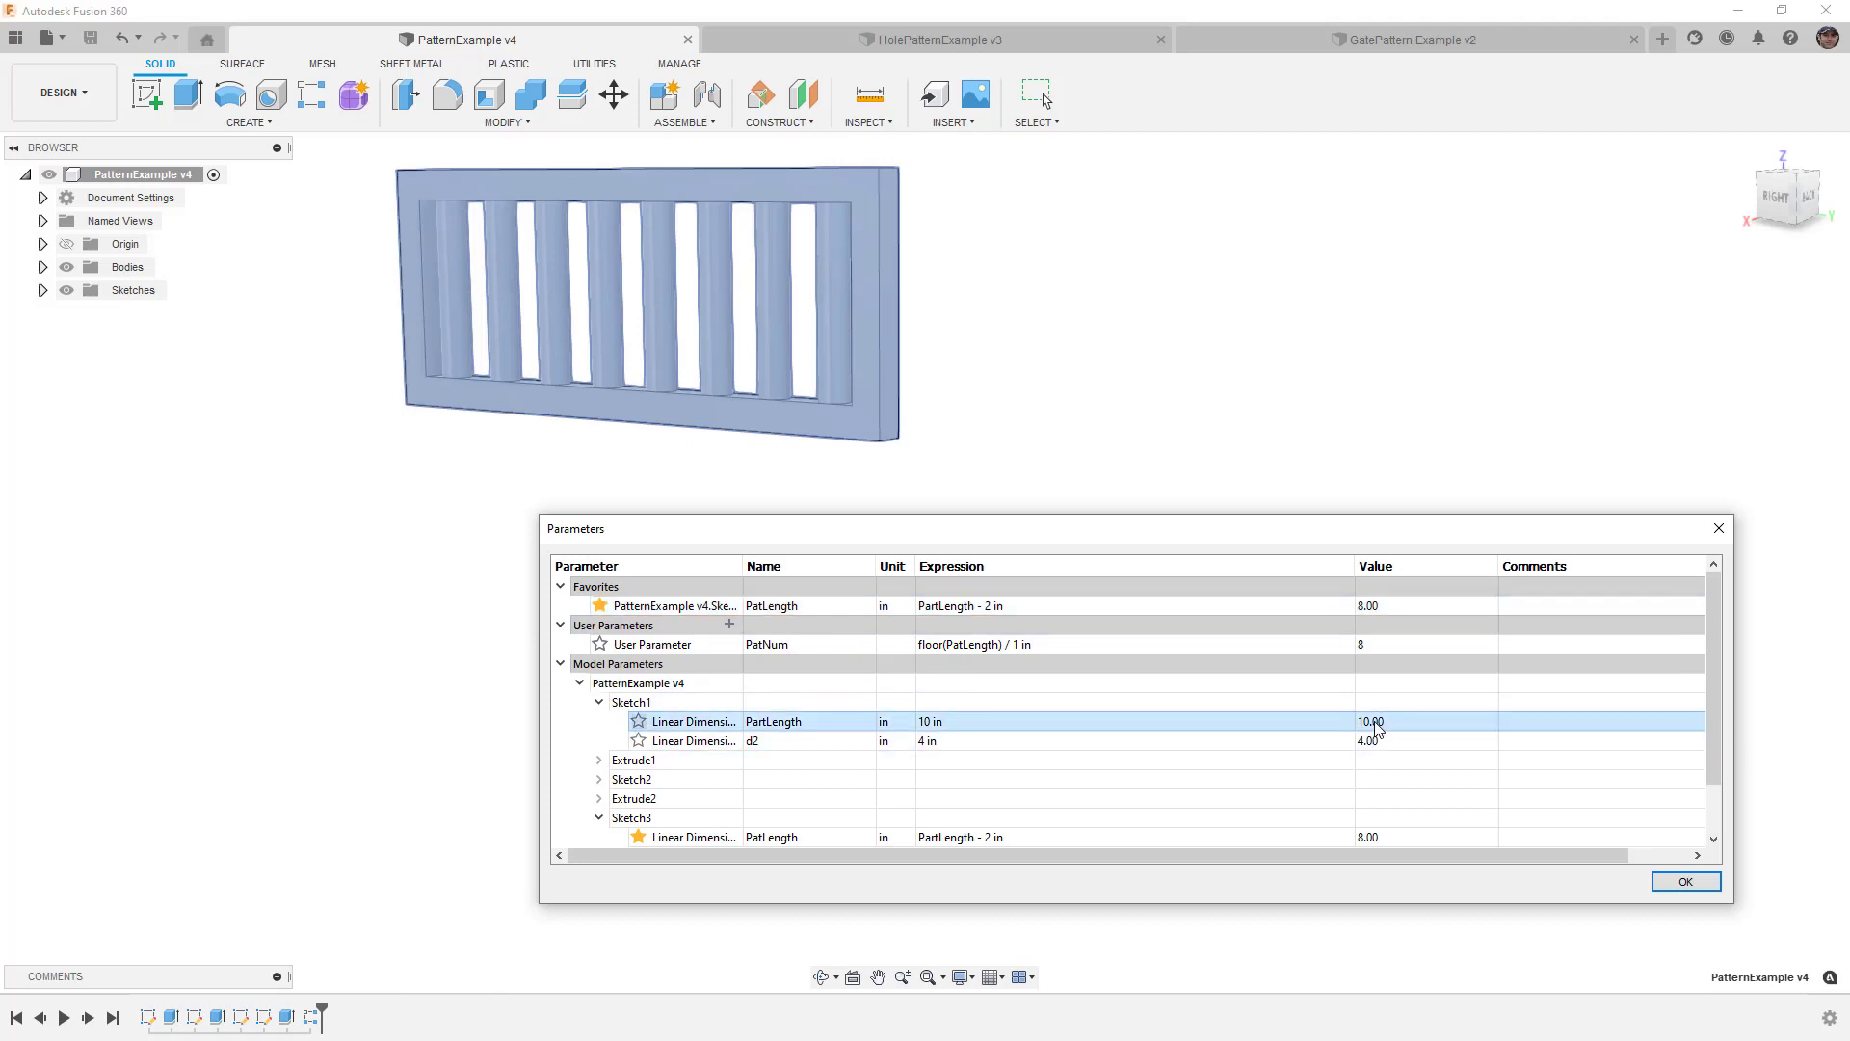
{"action": "left_click", "coordinate": [1002, 722]}
{"action": "type", "text": "16"}
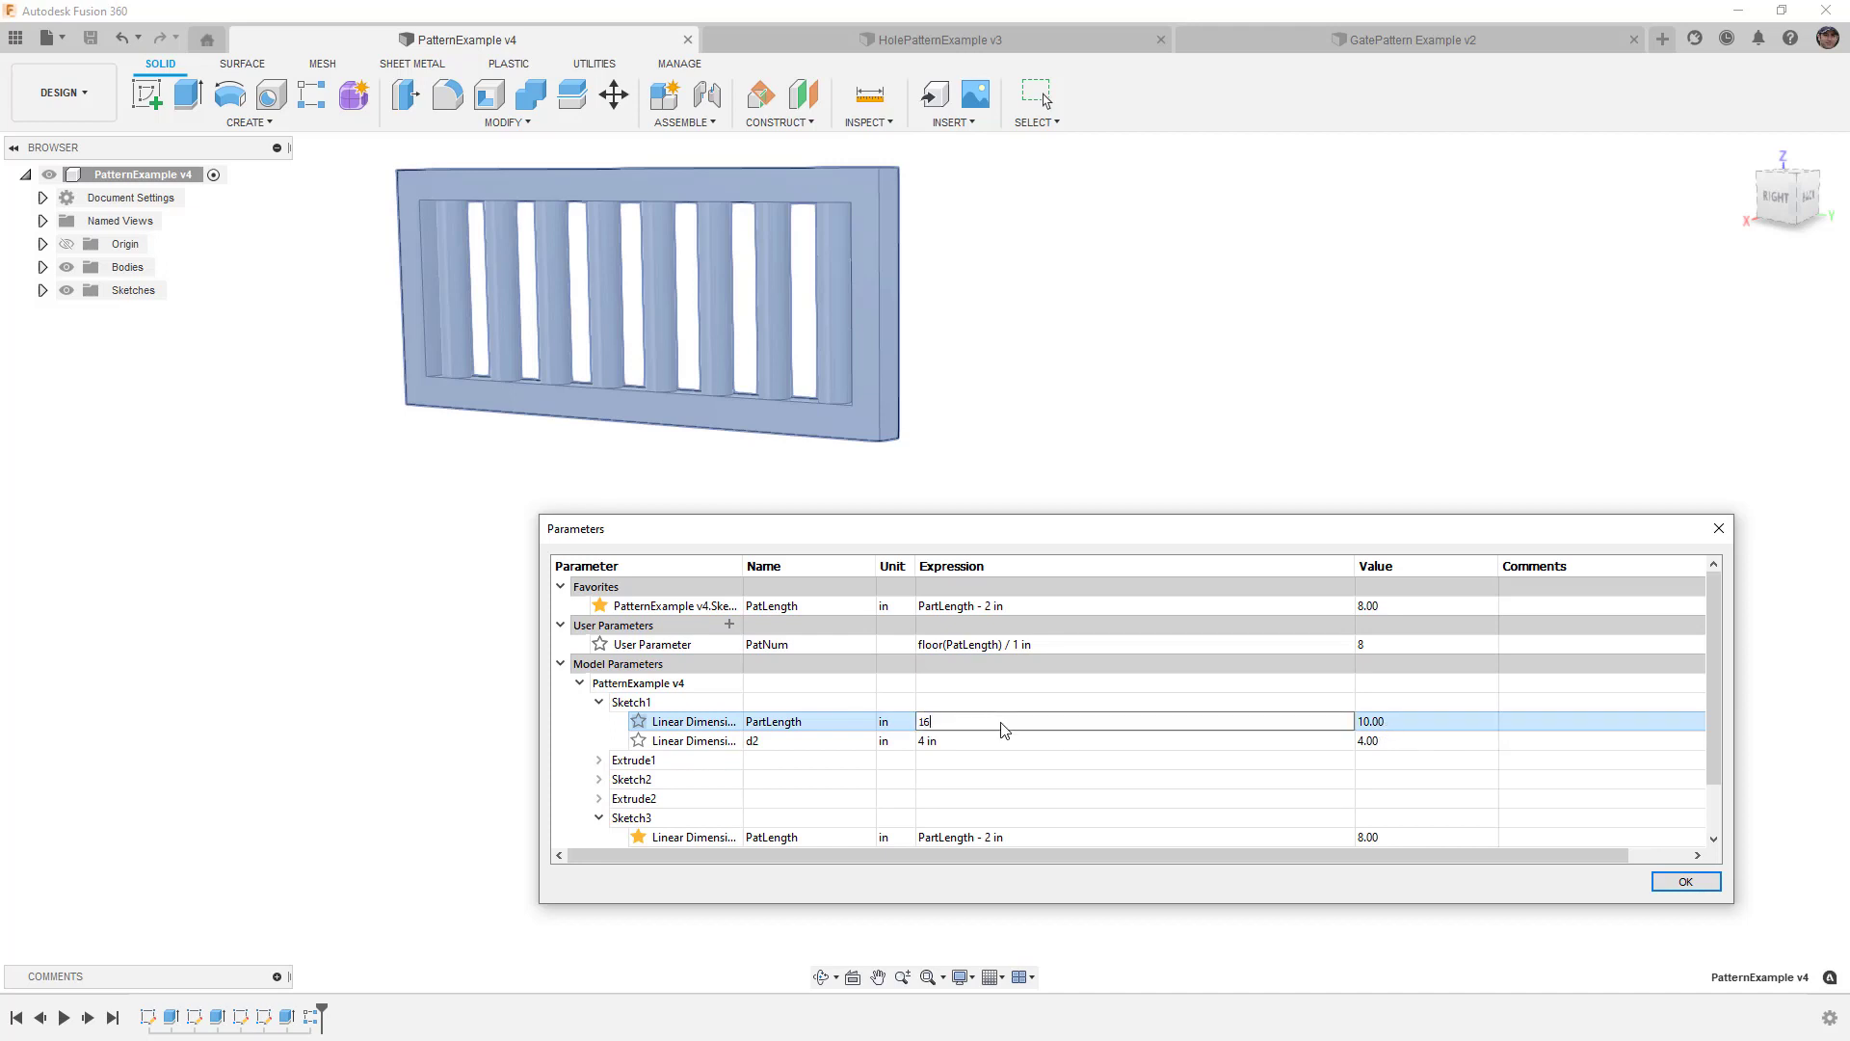
{"action": "key", "text": "Return"}
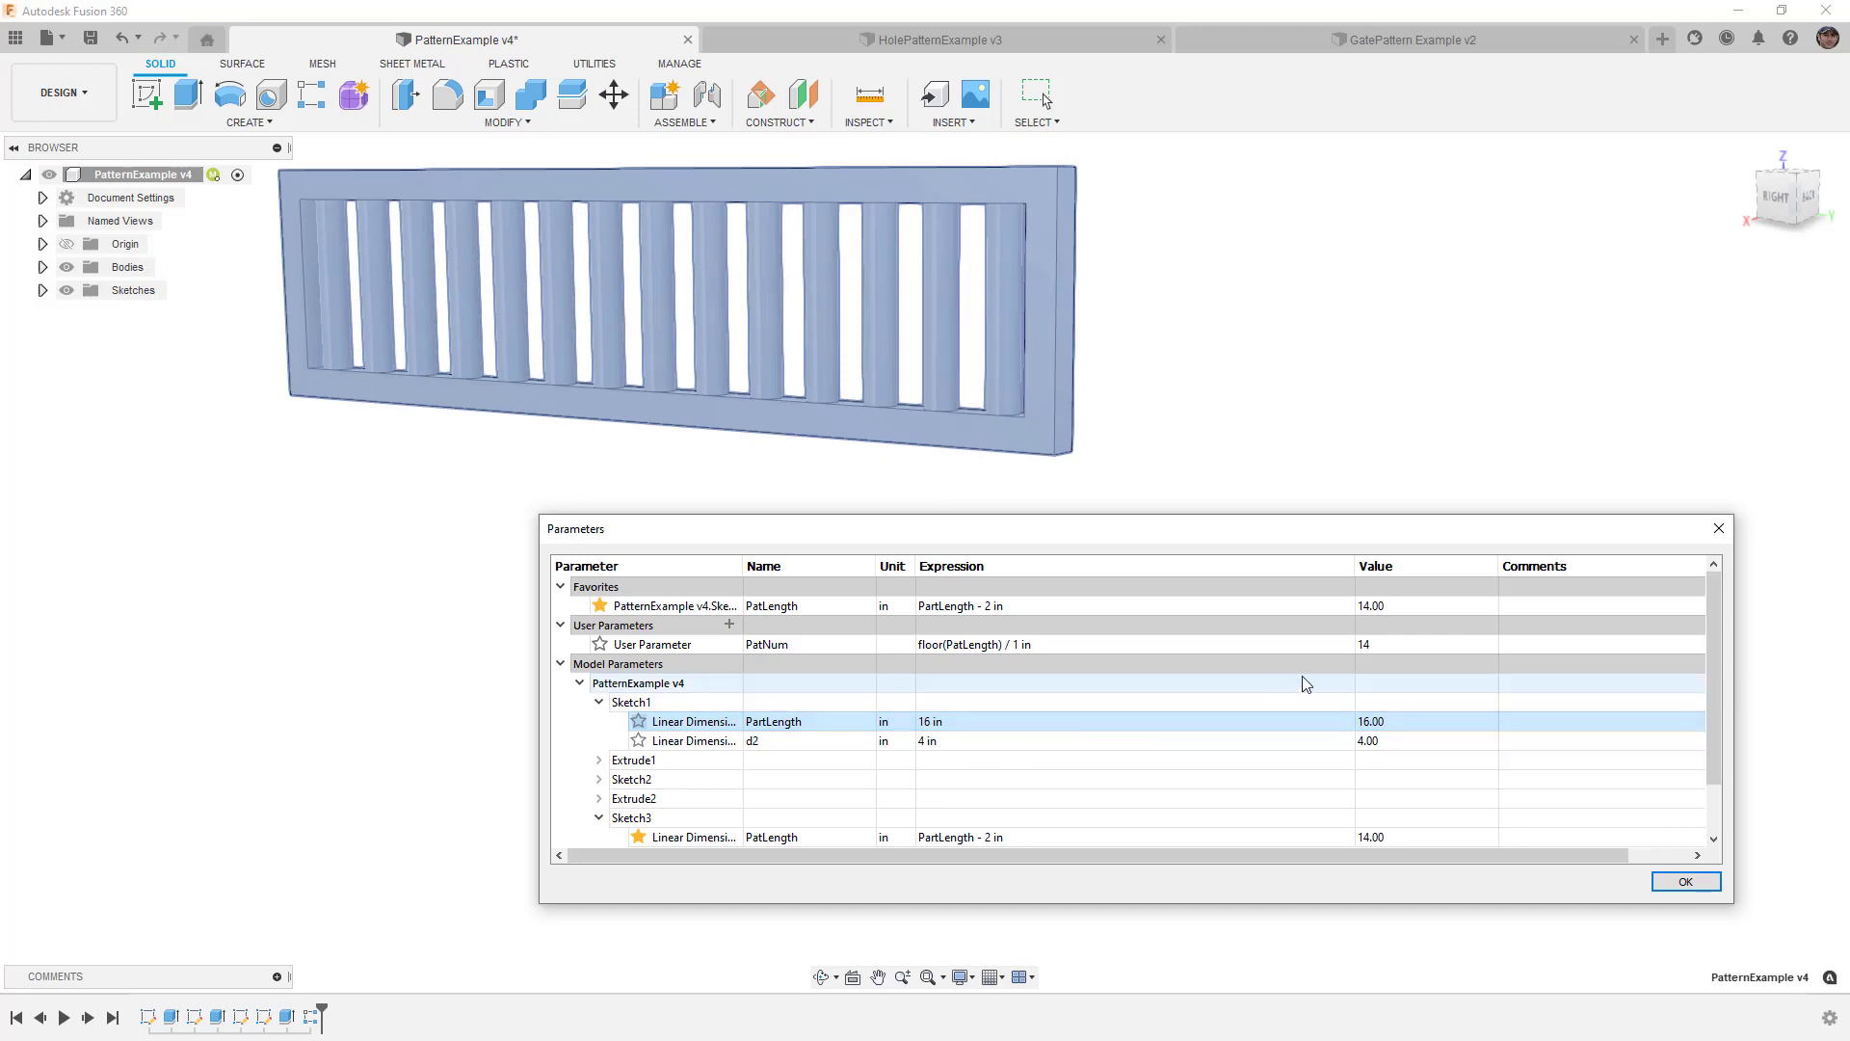
Step: Set the frame's PartLength parameter to 8 in and close the parameter list
{"action": "left_click", "coordinate": [951, 722]}
{"action": "type", "text": "8"}
{"action": "key", "text": "Return"}
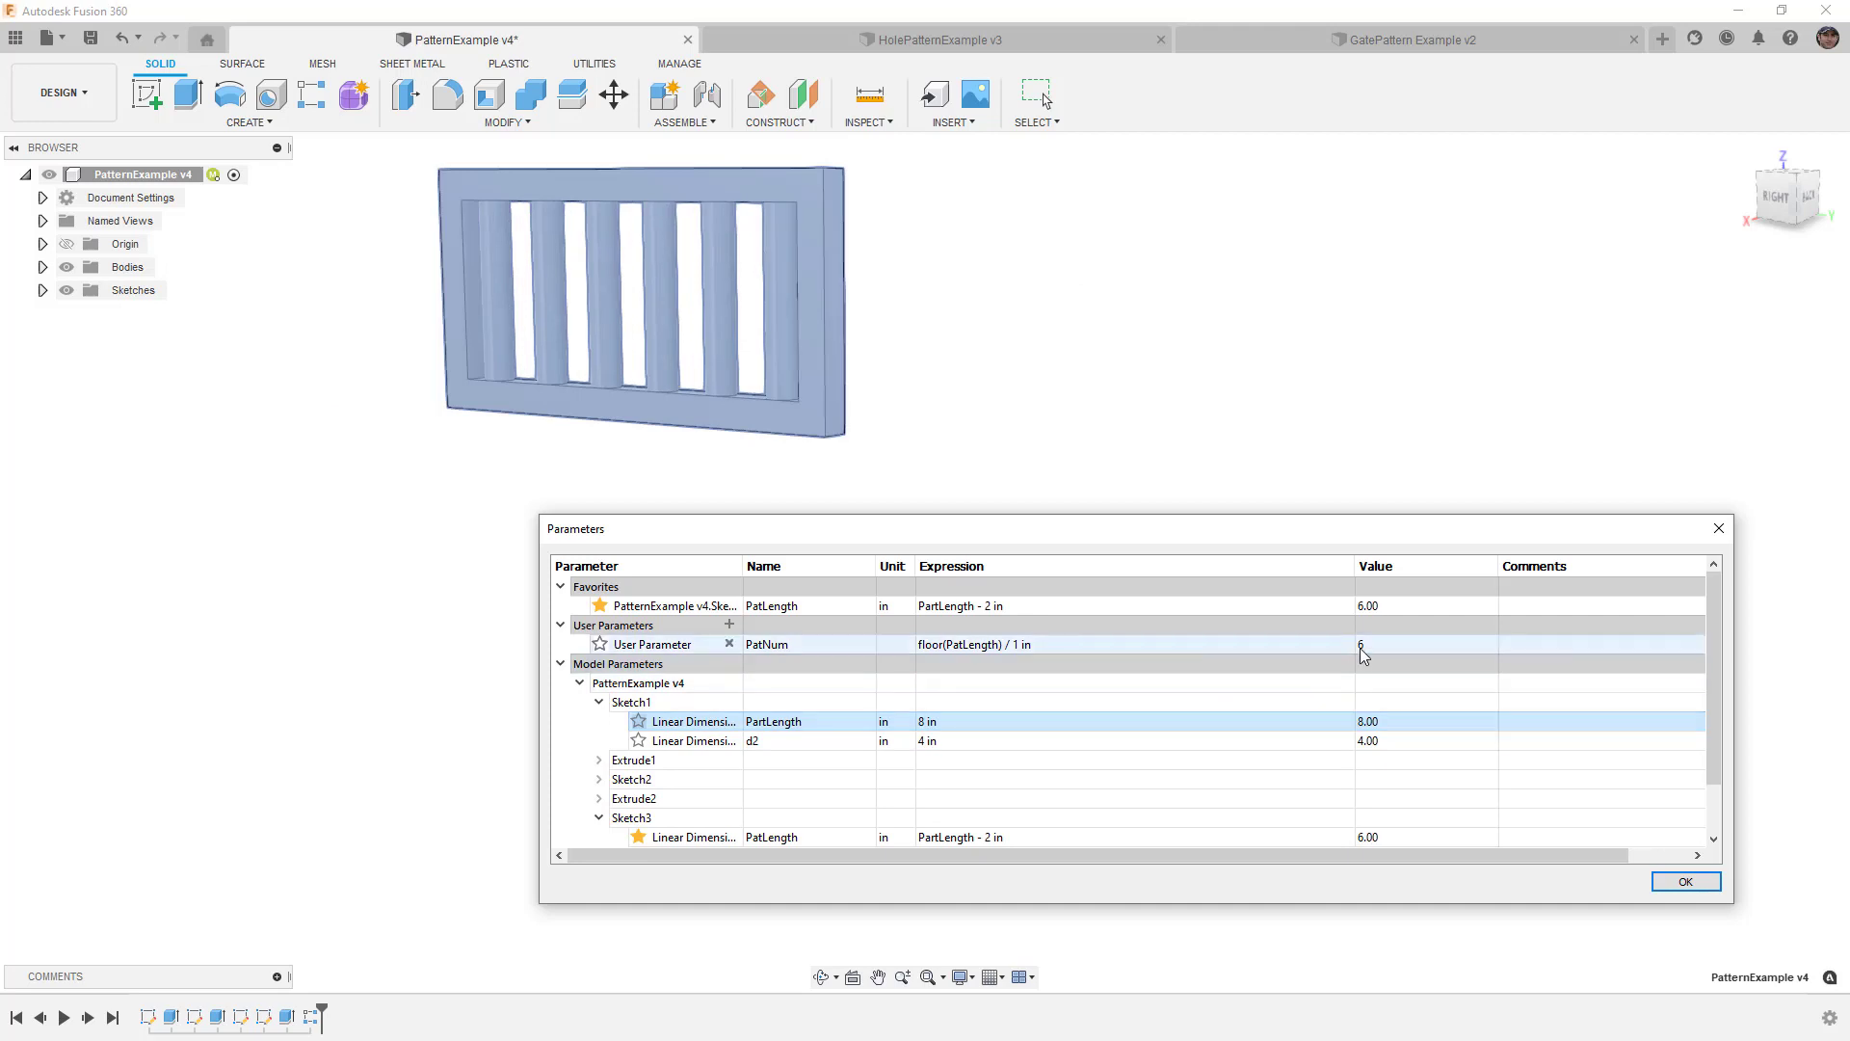
{"action": "left_click", "coordinate": [1675, 883]}
{"action": "middle_click_drag", "start_coordinate": [975, 463], "coordinate": [1054, 542]}
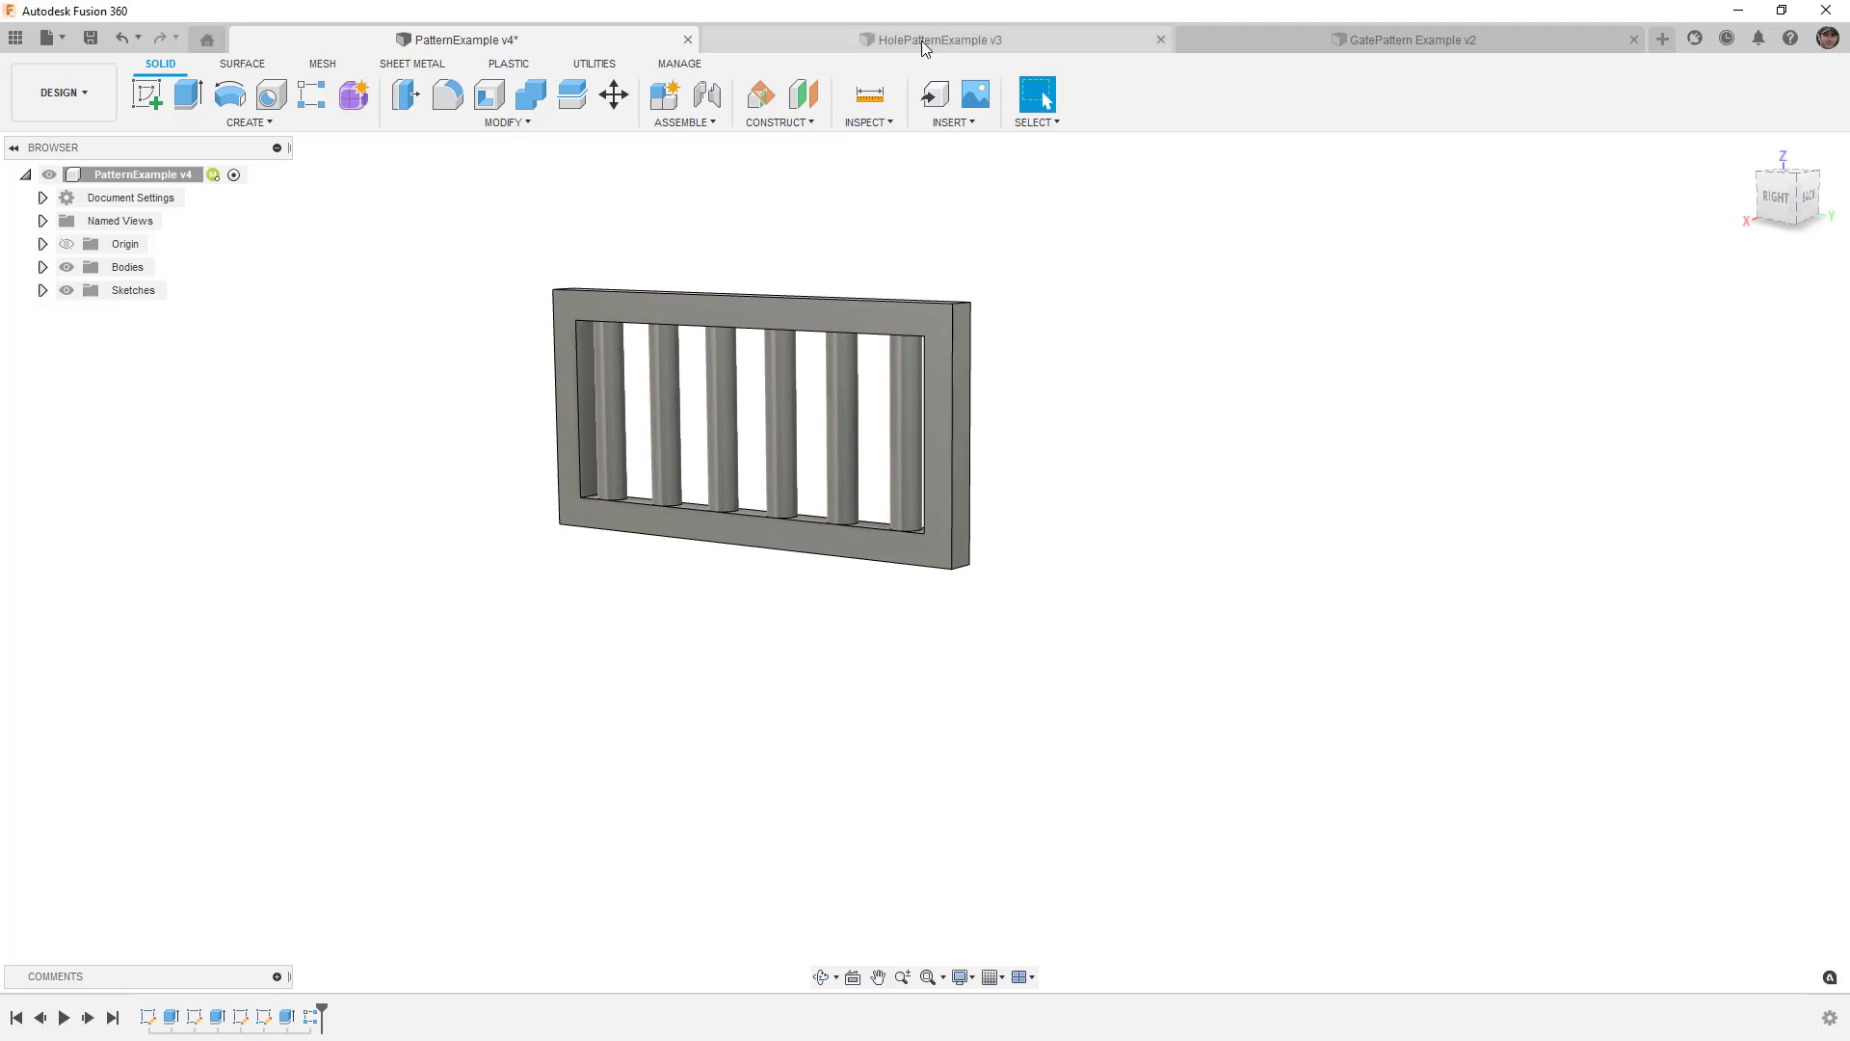
Step: Switch to the HolePatternExample v3 design and set its PlateLength user parameter to 400 mm
{"action": "left_click", "coordinate": [921, 45]}
{"action": "middle_click_drag", "start_coordinate": [796, 493], "coordinate": [799, 415], "text": "shift"}
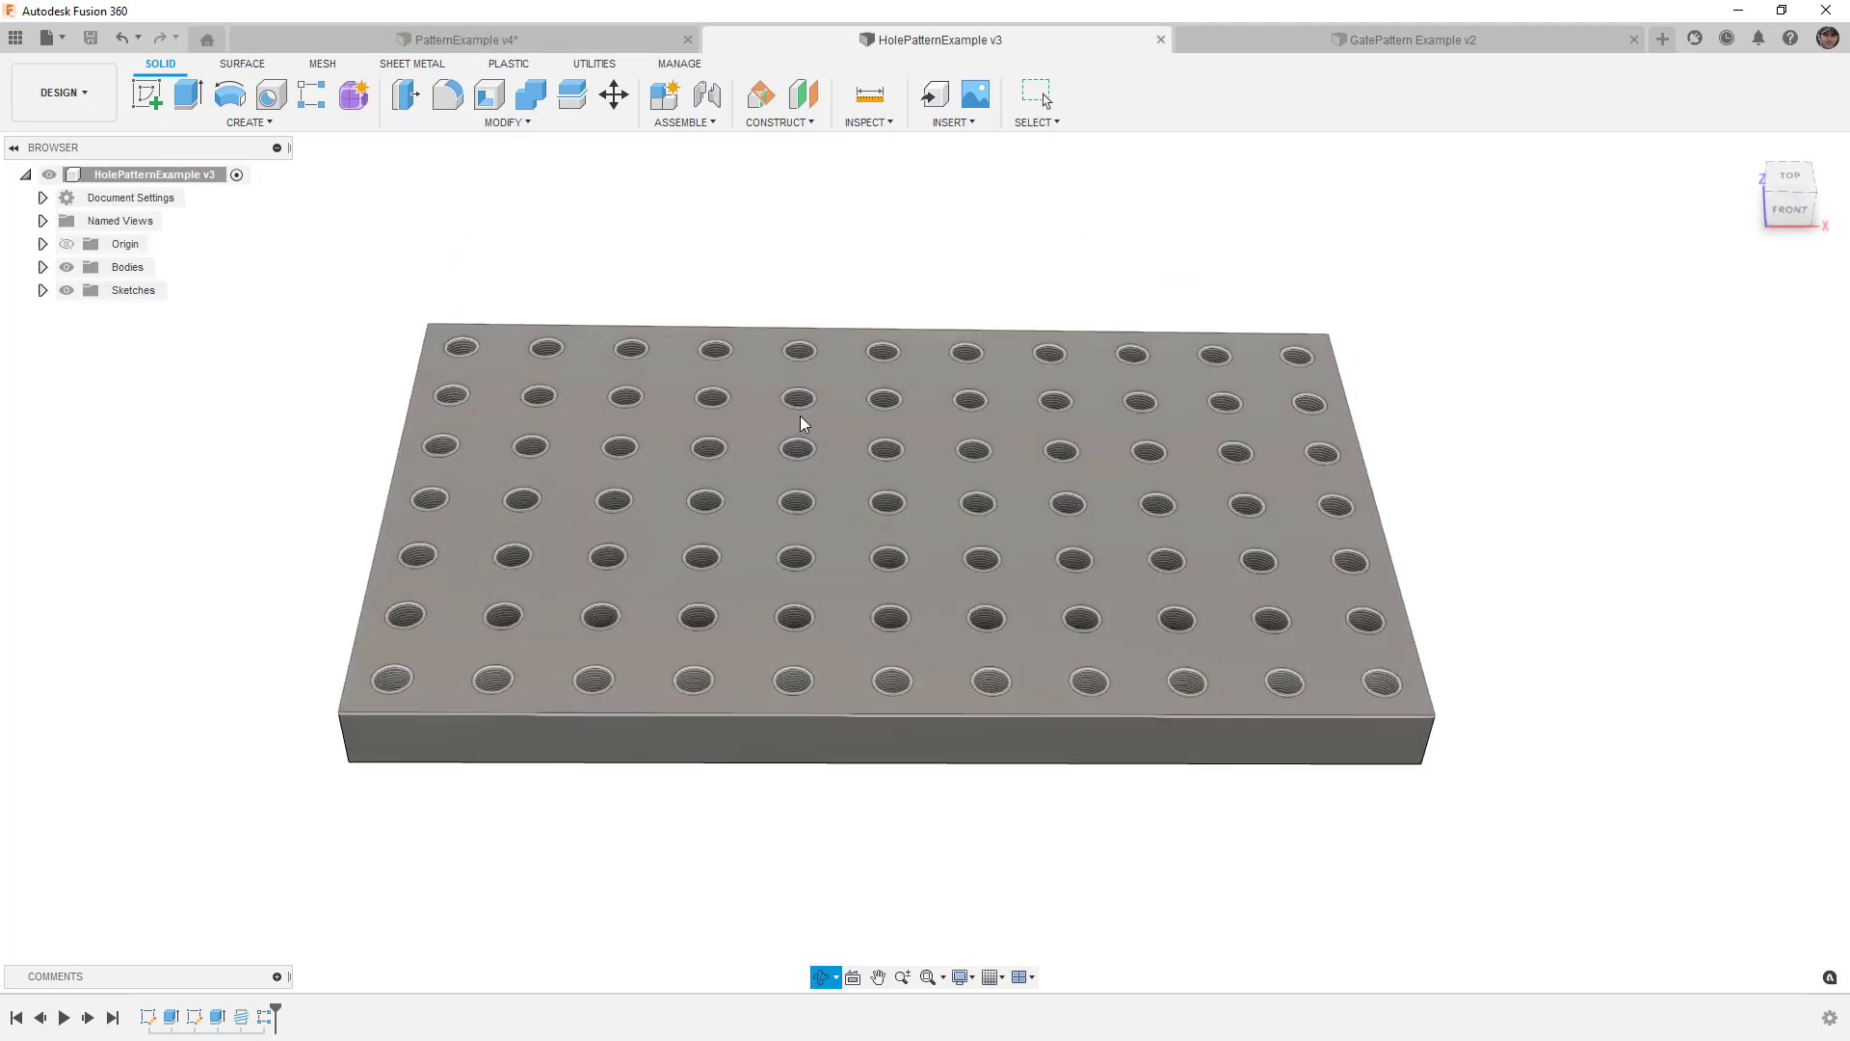
{"action": "key", "text": "Escape"}
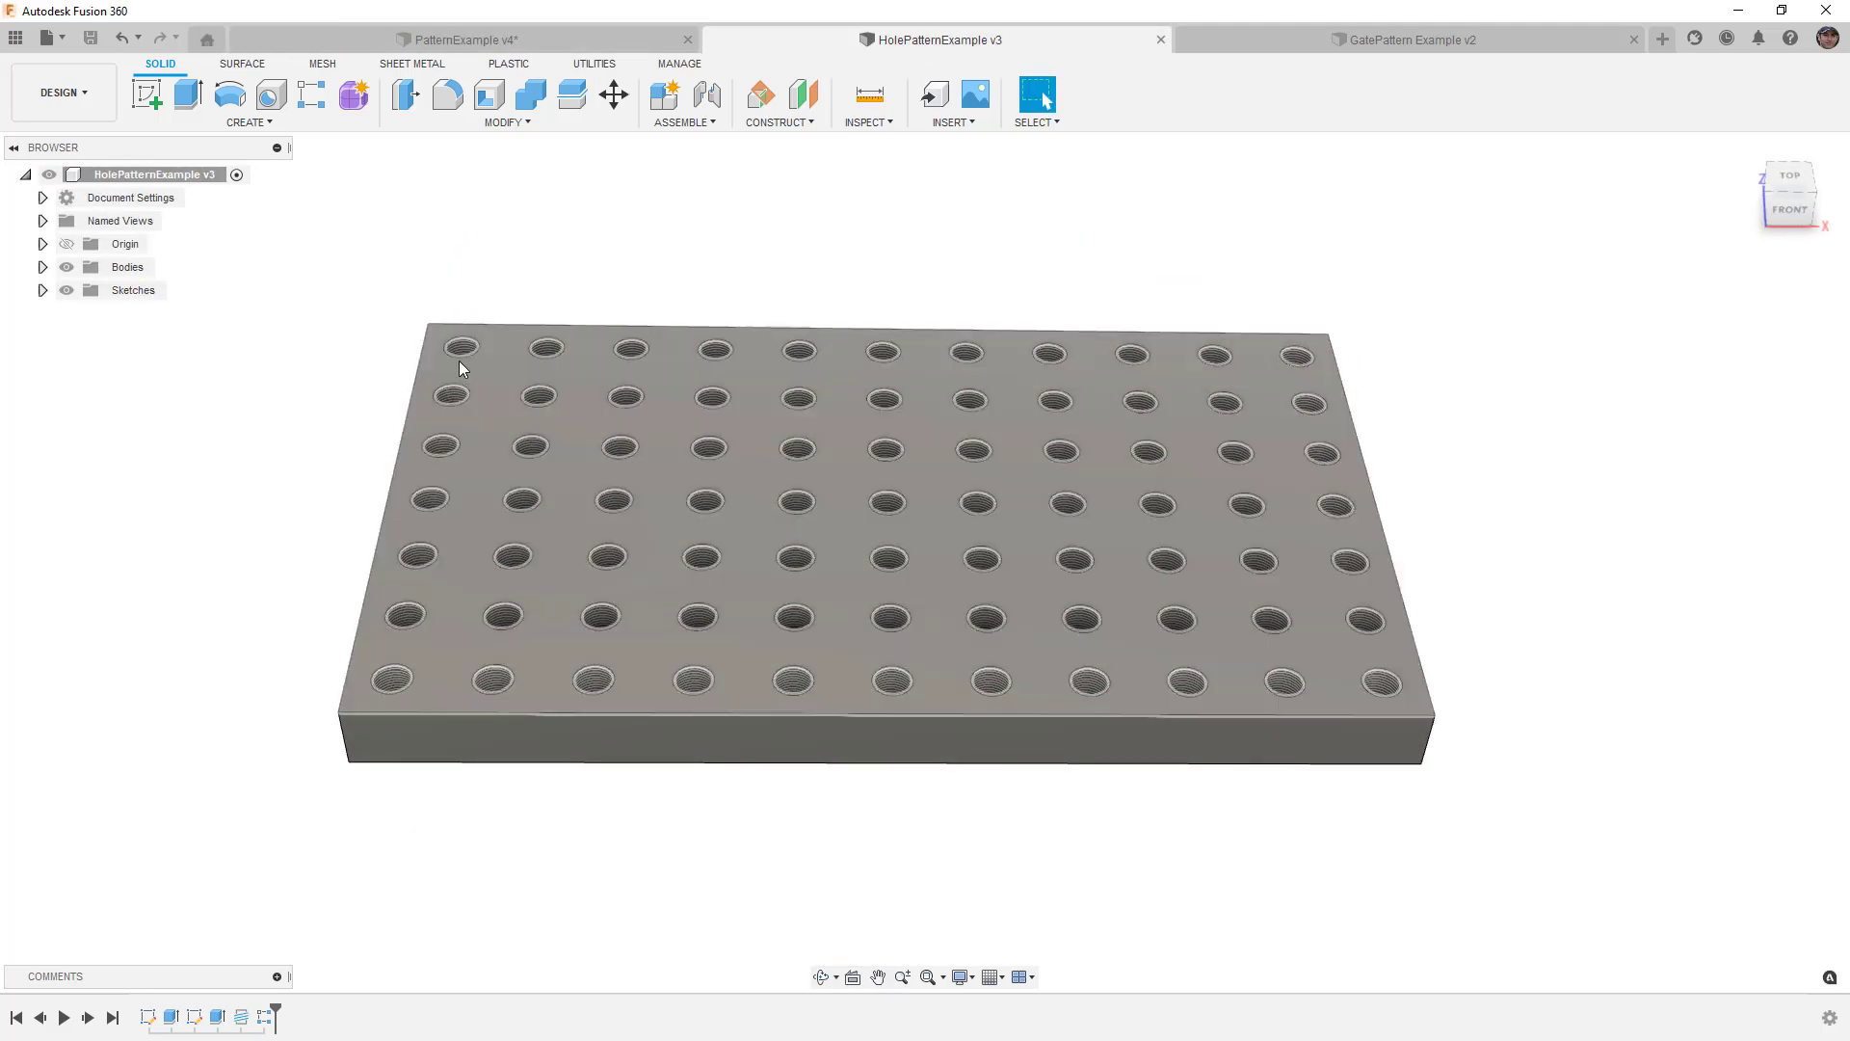
{"action": "left_click", "coordinate": [518, 123]}
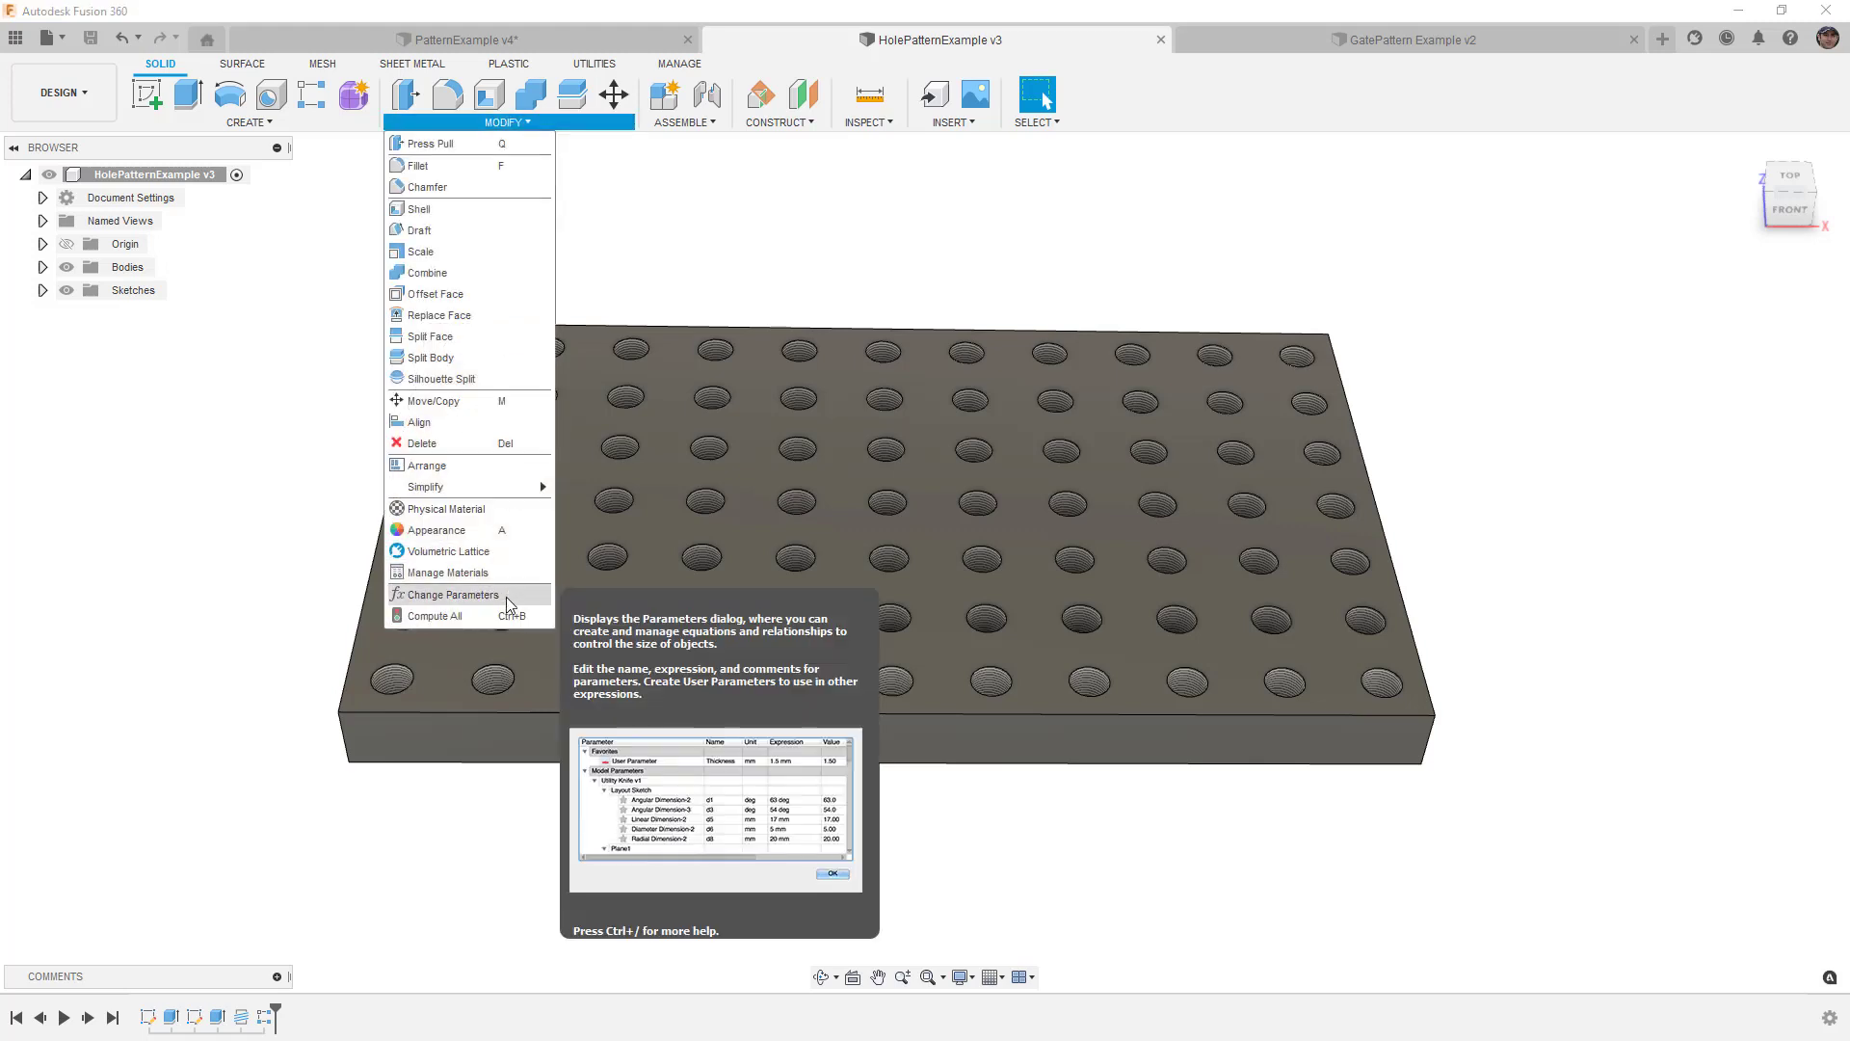
{"action": "left_click", "coordinate": [453, 594]}
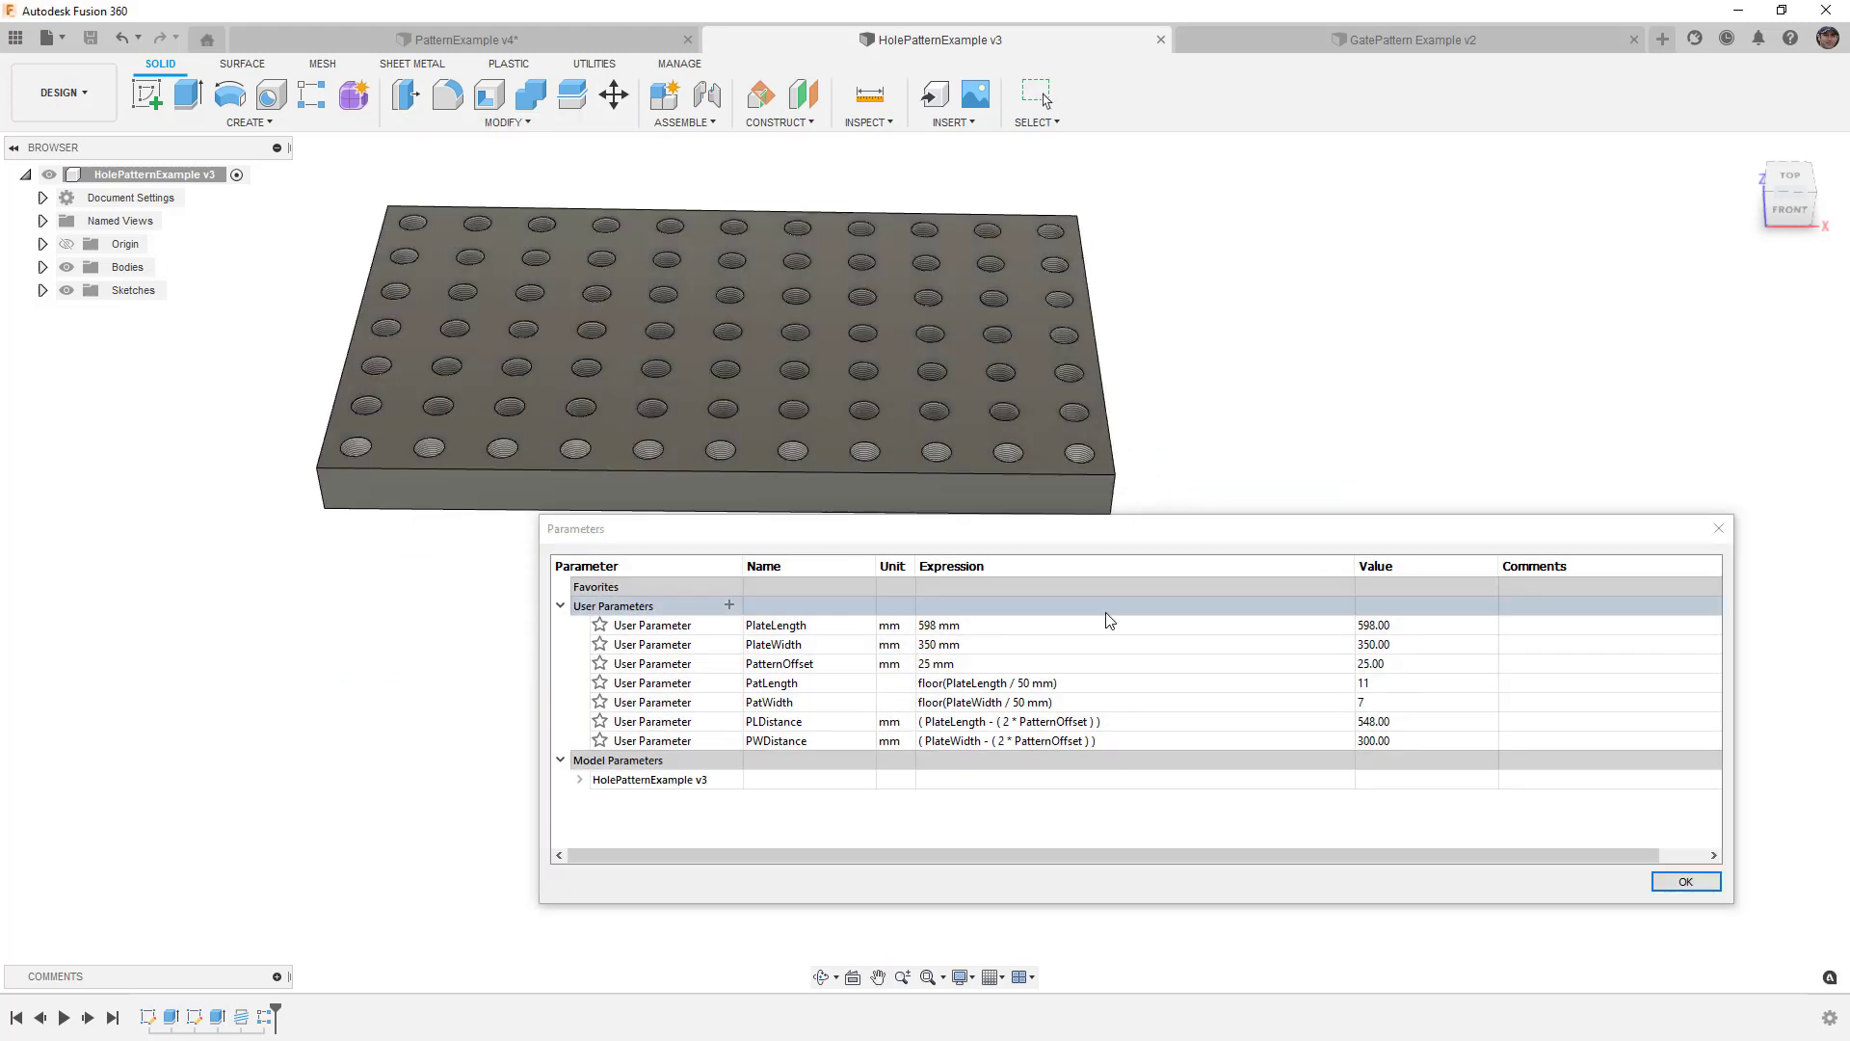
{"action": "left_click", "coordinate": [1194, 624]}
{"action": "left_click", "coordinate": [1045, 624]}
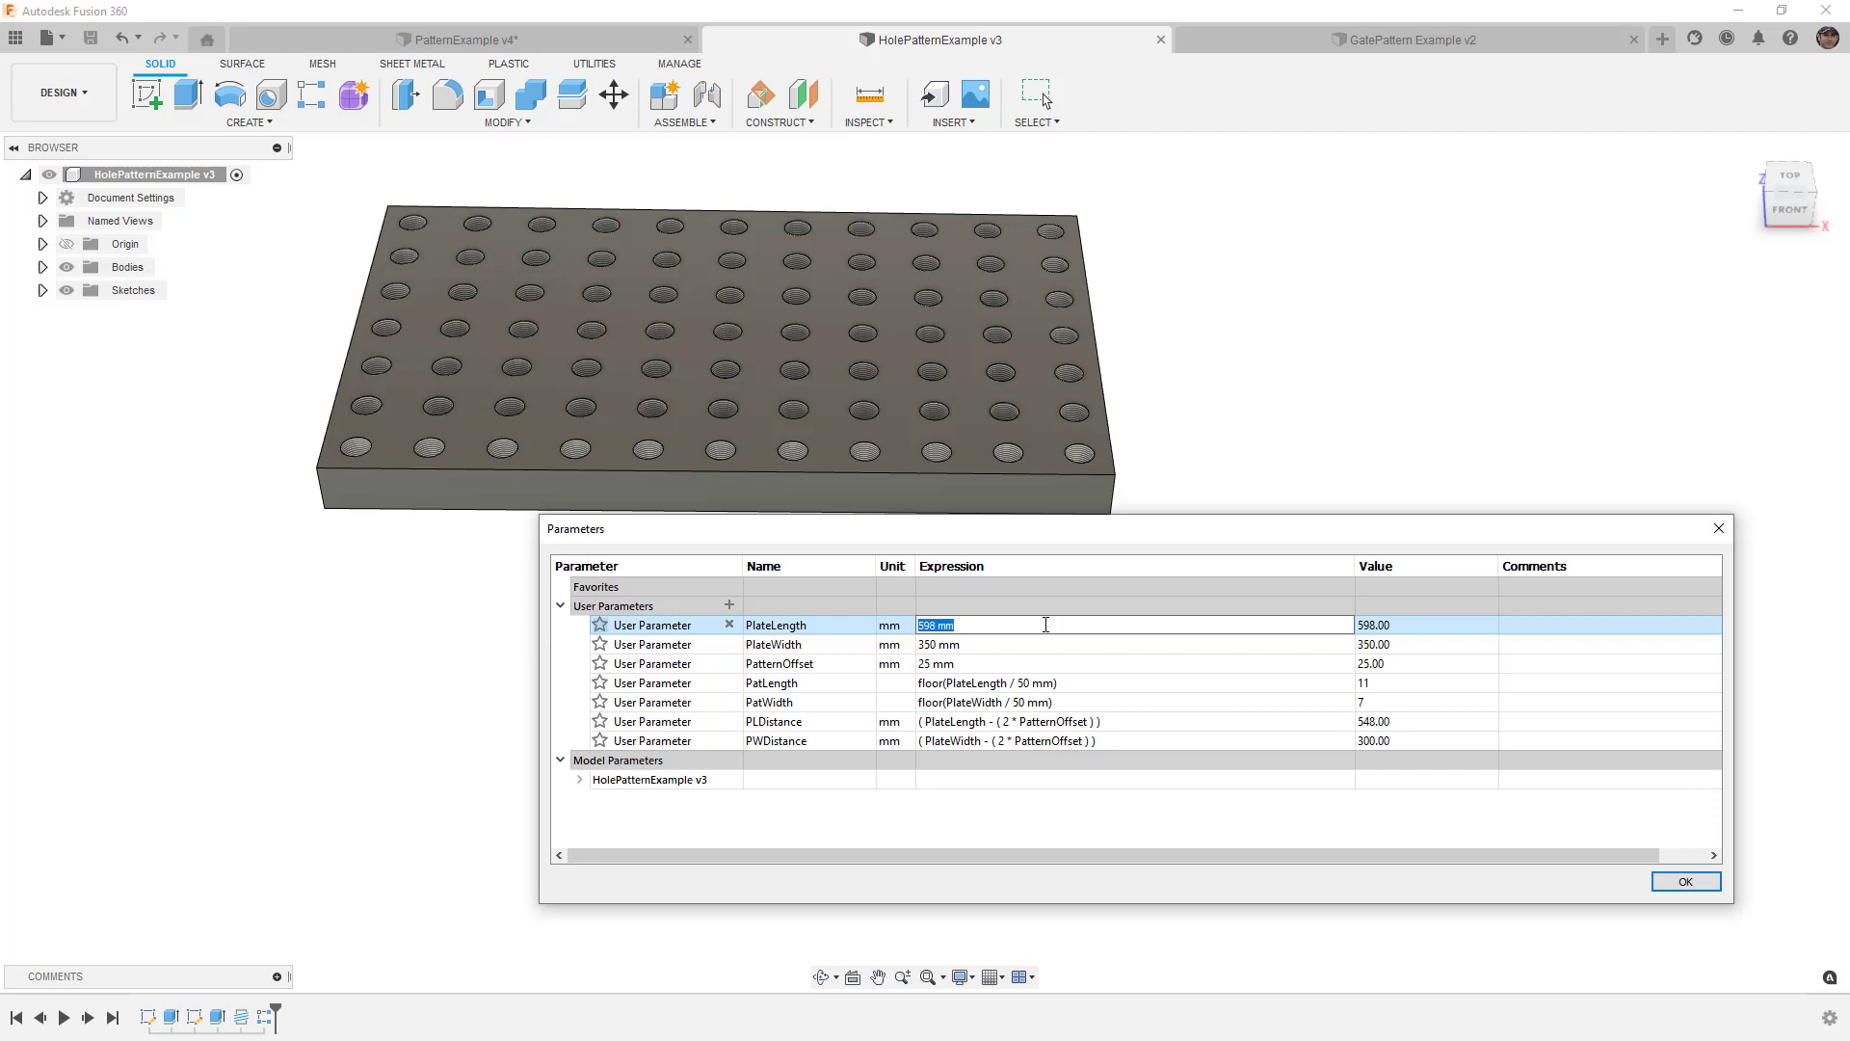
{"action": "type", "text": "400"}
{"action": "key", "text": "Return"}
Step: Set the perforated plate's PlateWidth user parameter to 200 mm
{"action": "left_click", "coordinate": [1037, 644]}
{"action": "left_click", "coordinate": [980, 644]}
{"action": "type", "text": "200"}
{"action": "key", "text": "Return"}
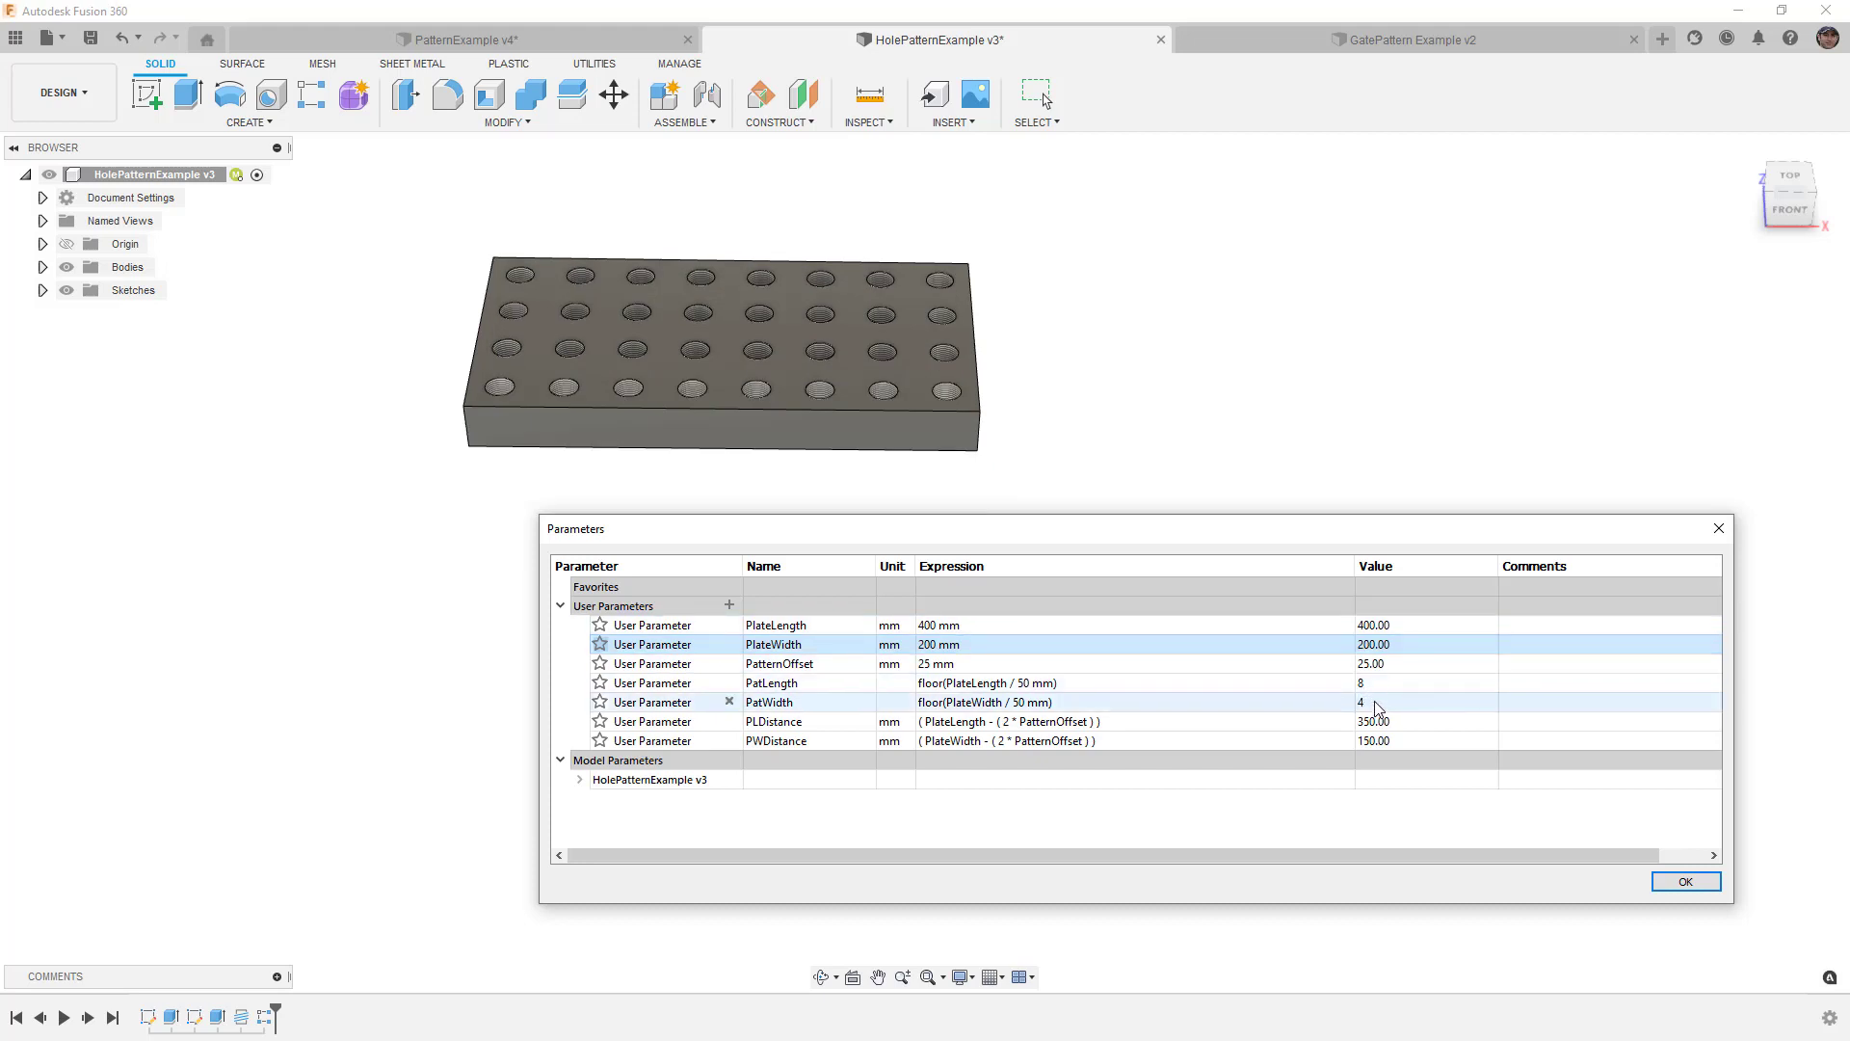
Step: Test the hole pattern with PlateLength values of 800 mm and 799 mm
{"action": "double_click", "coordinate": [962, 625]}
{"action": "type", "text": "800"}
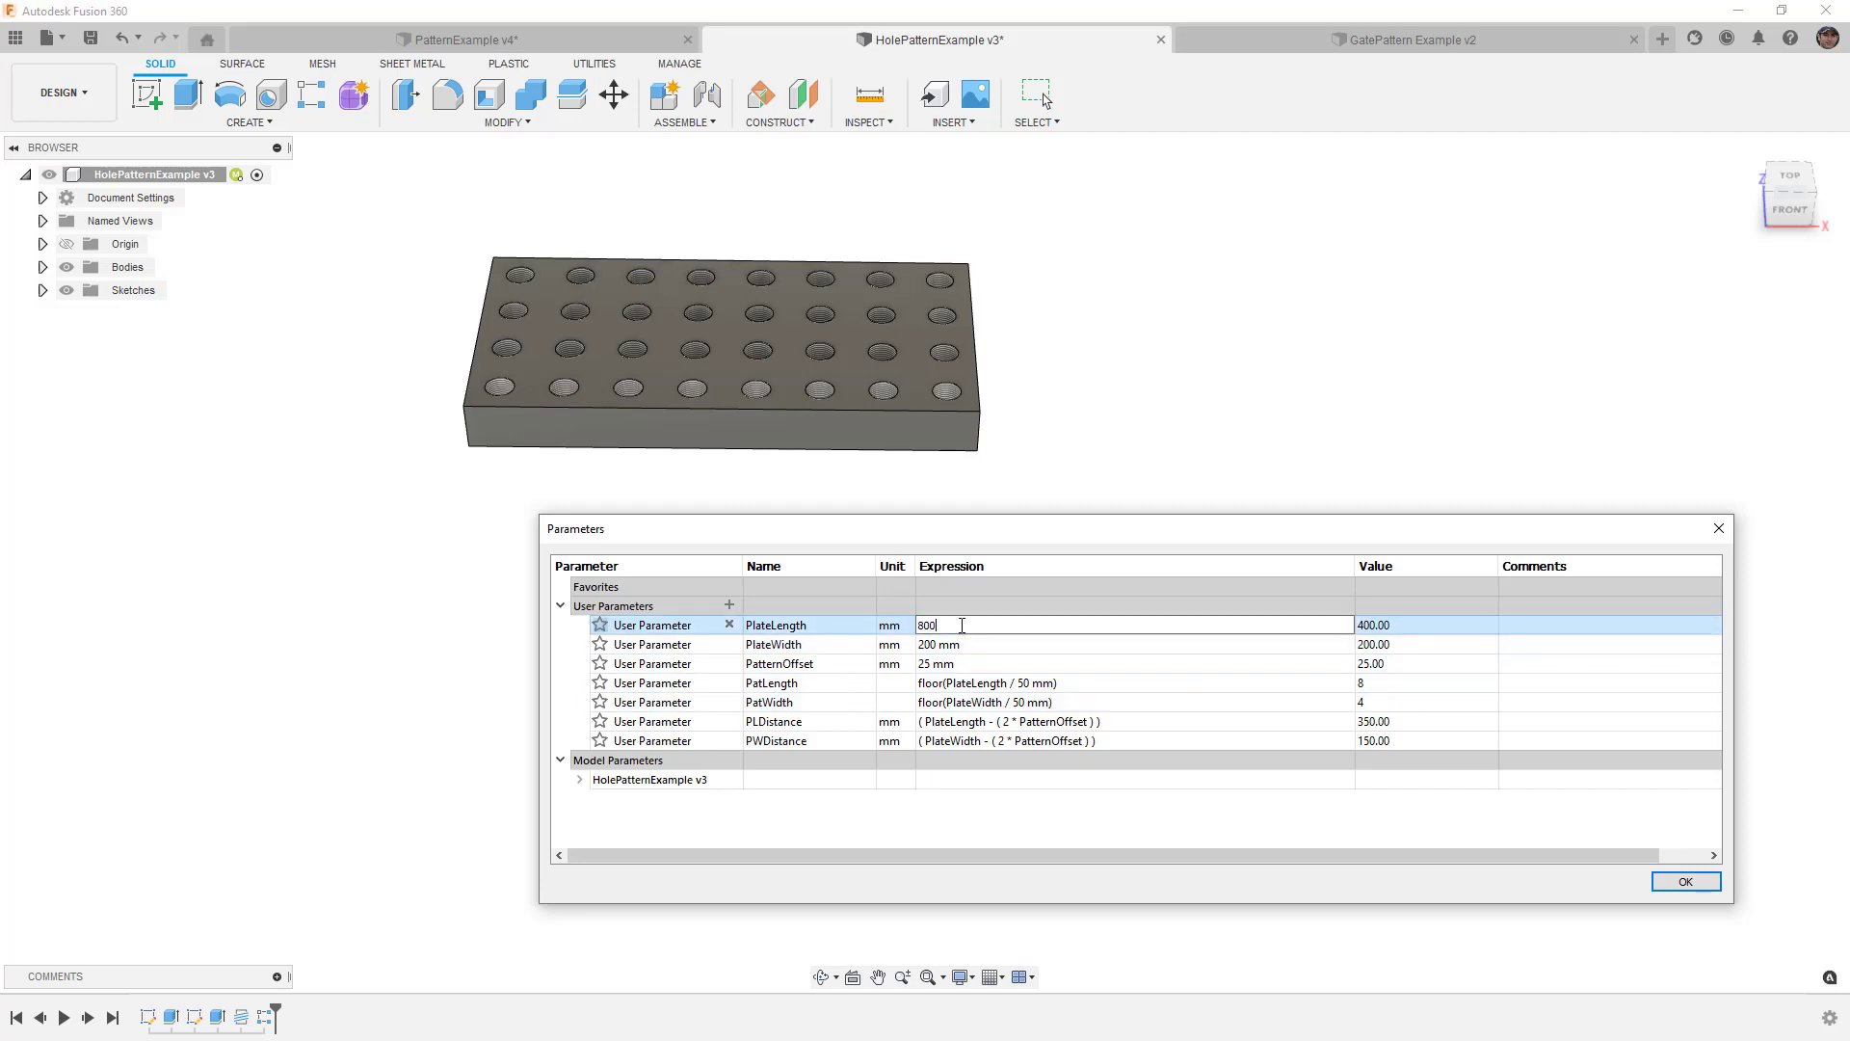
{"action": "key", "text": "Return"}
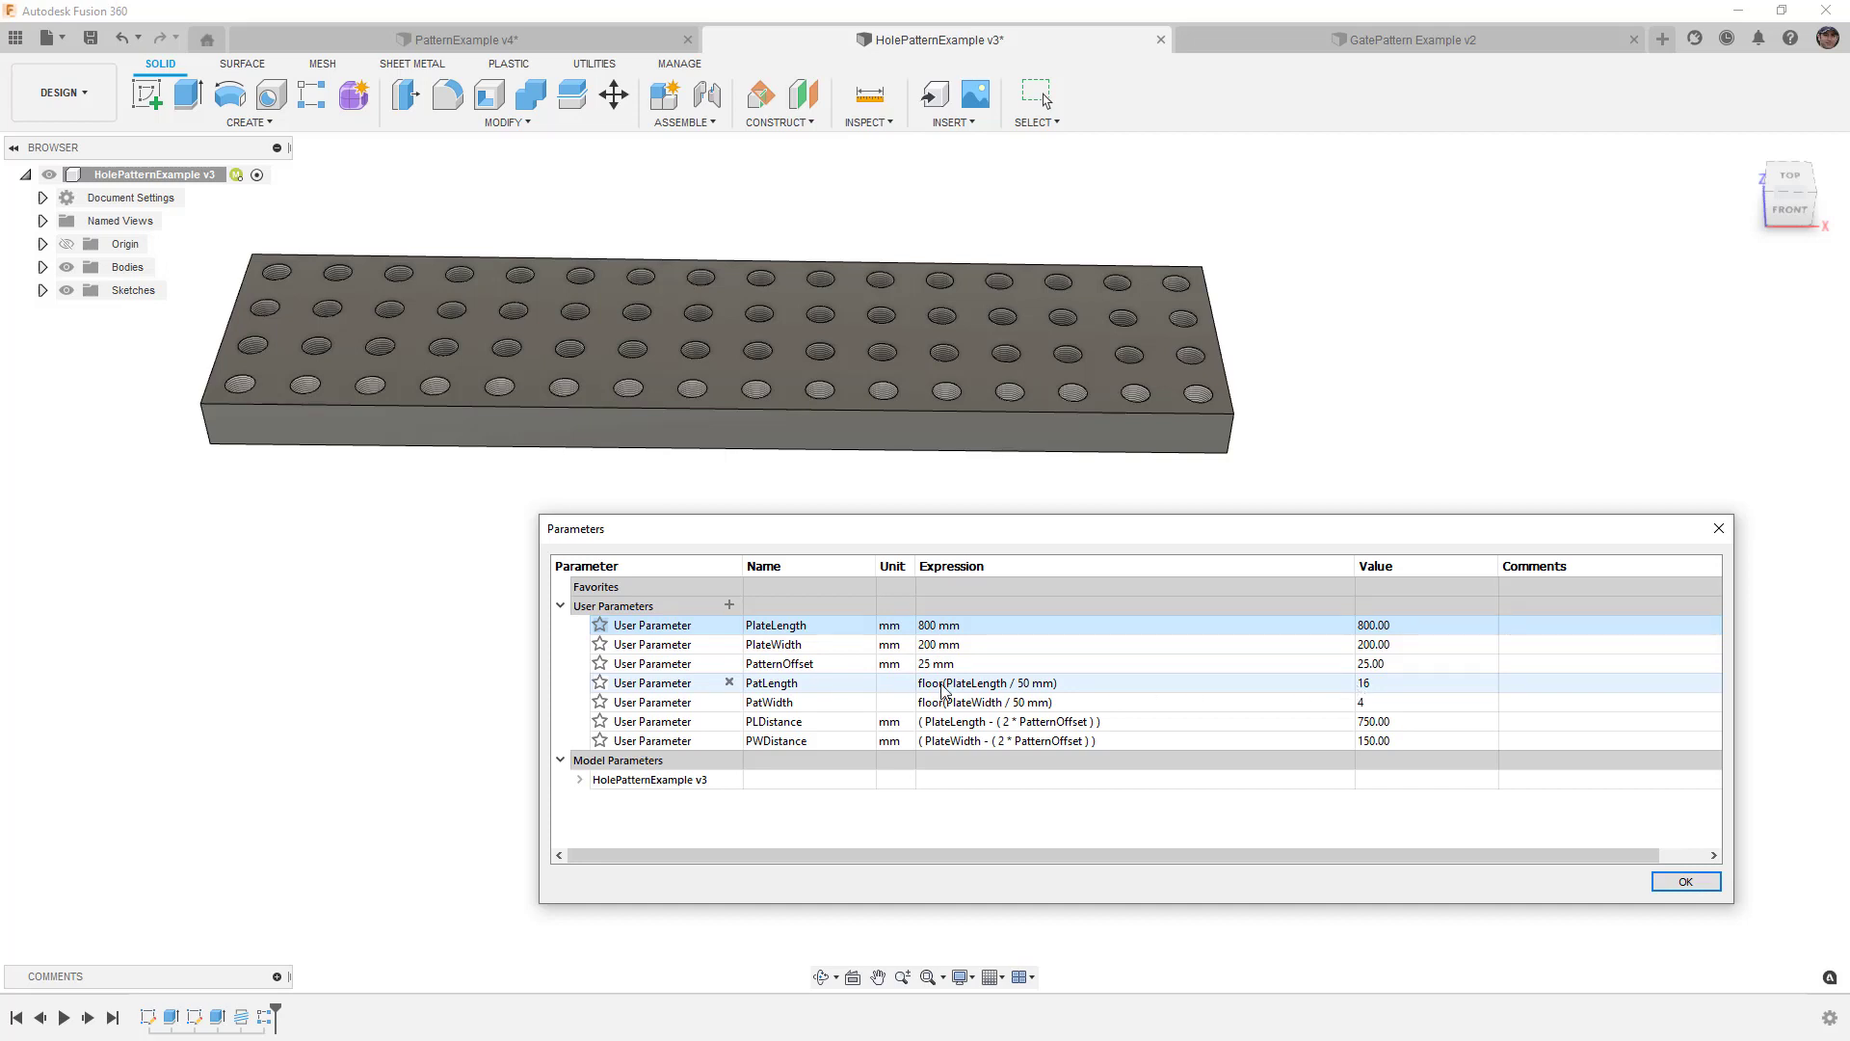
{"action": "left_click", "coordinate": [937, 628]}
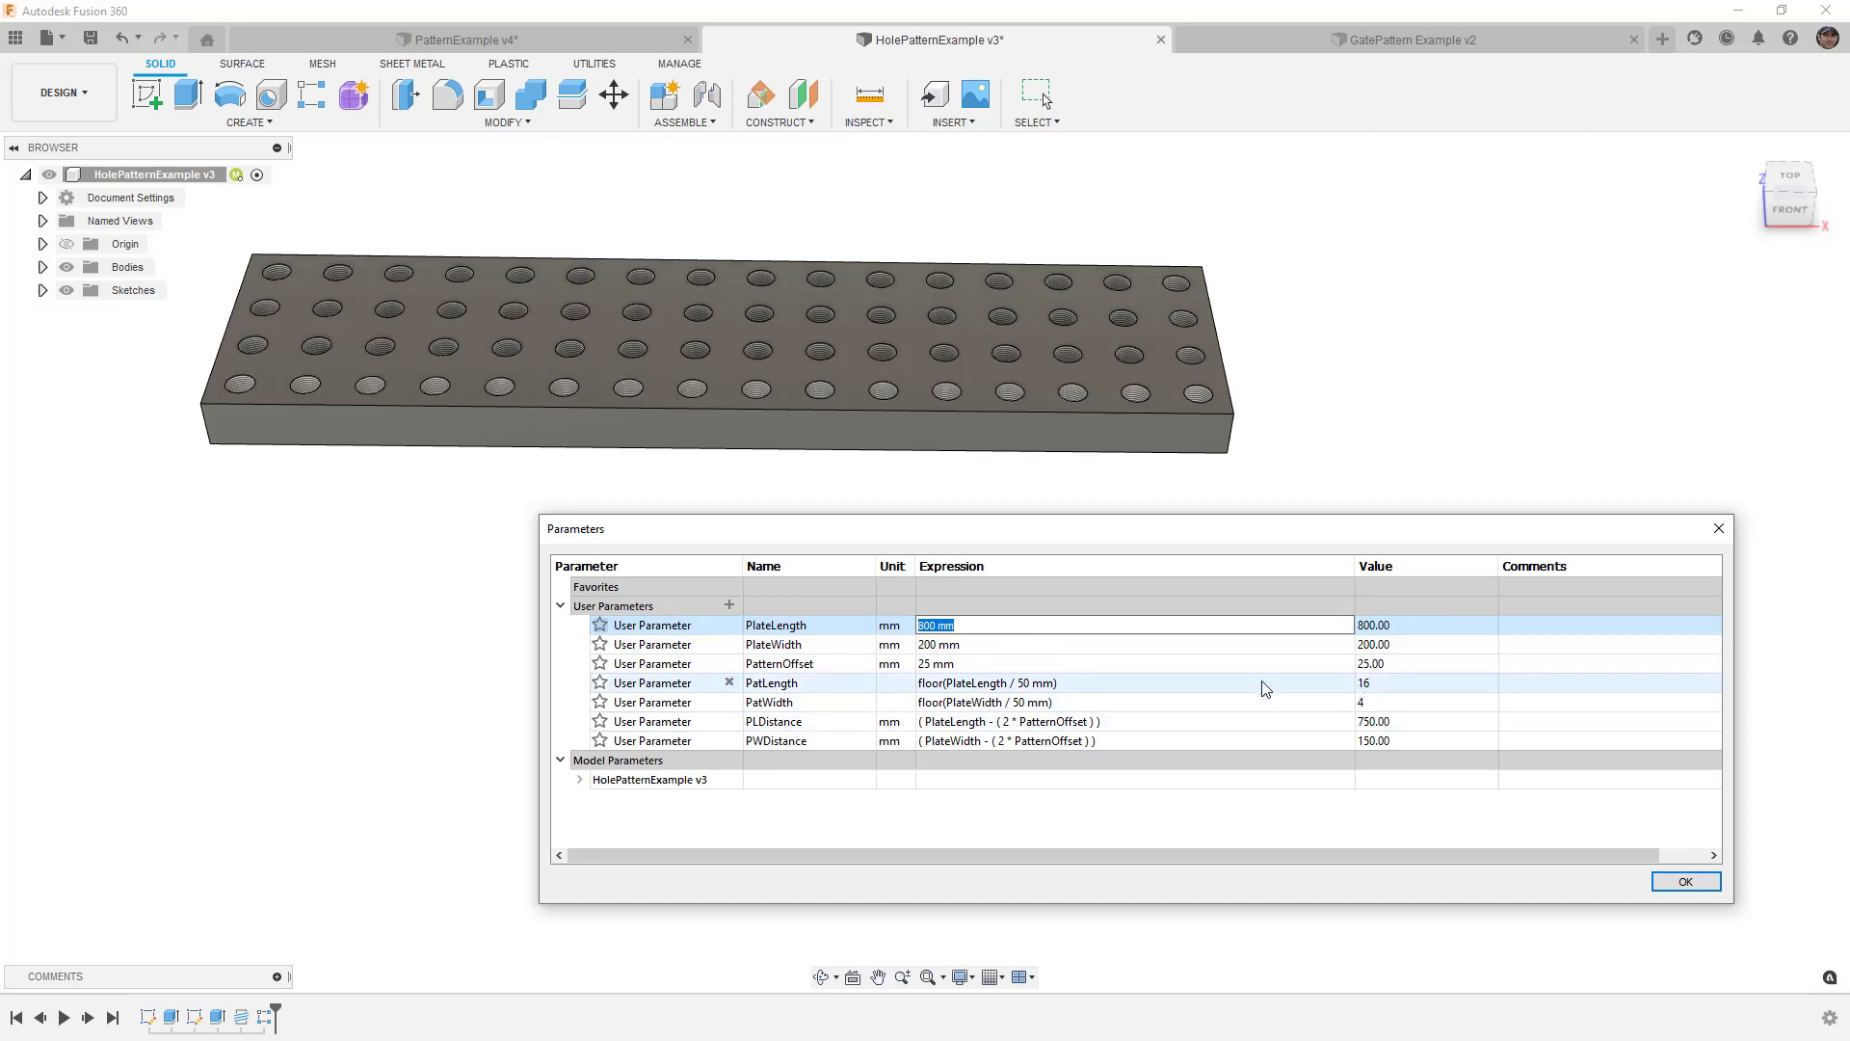
{"action": "type", "text": "799"}
{"action": "key", "text": "Return"}
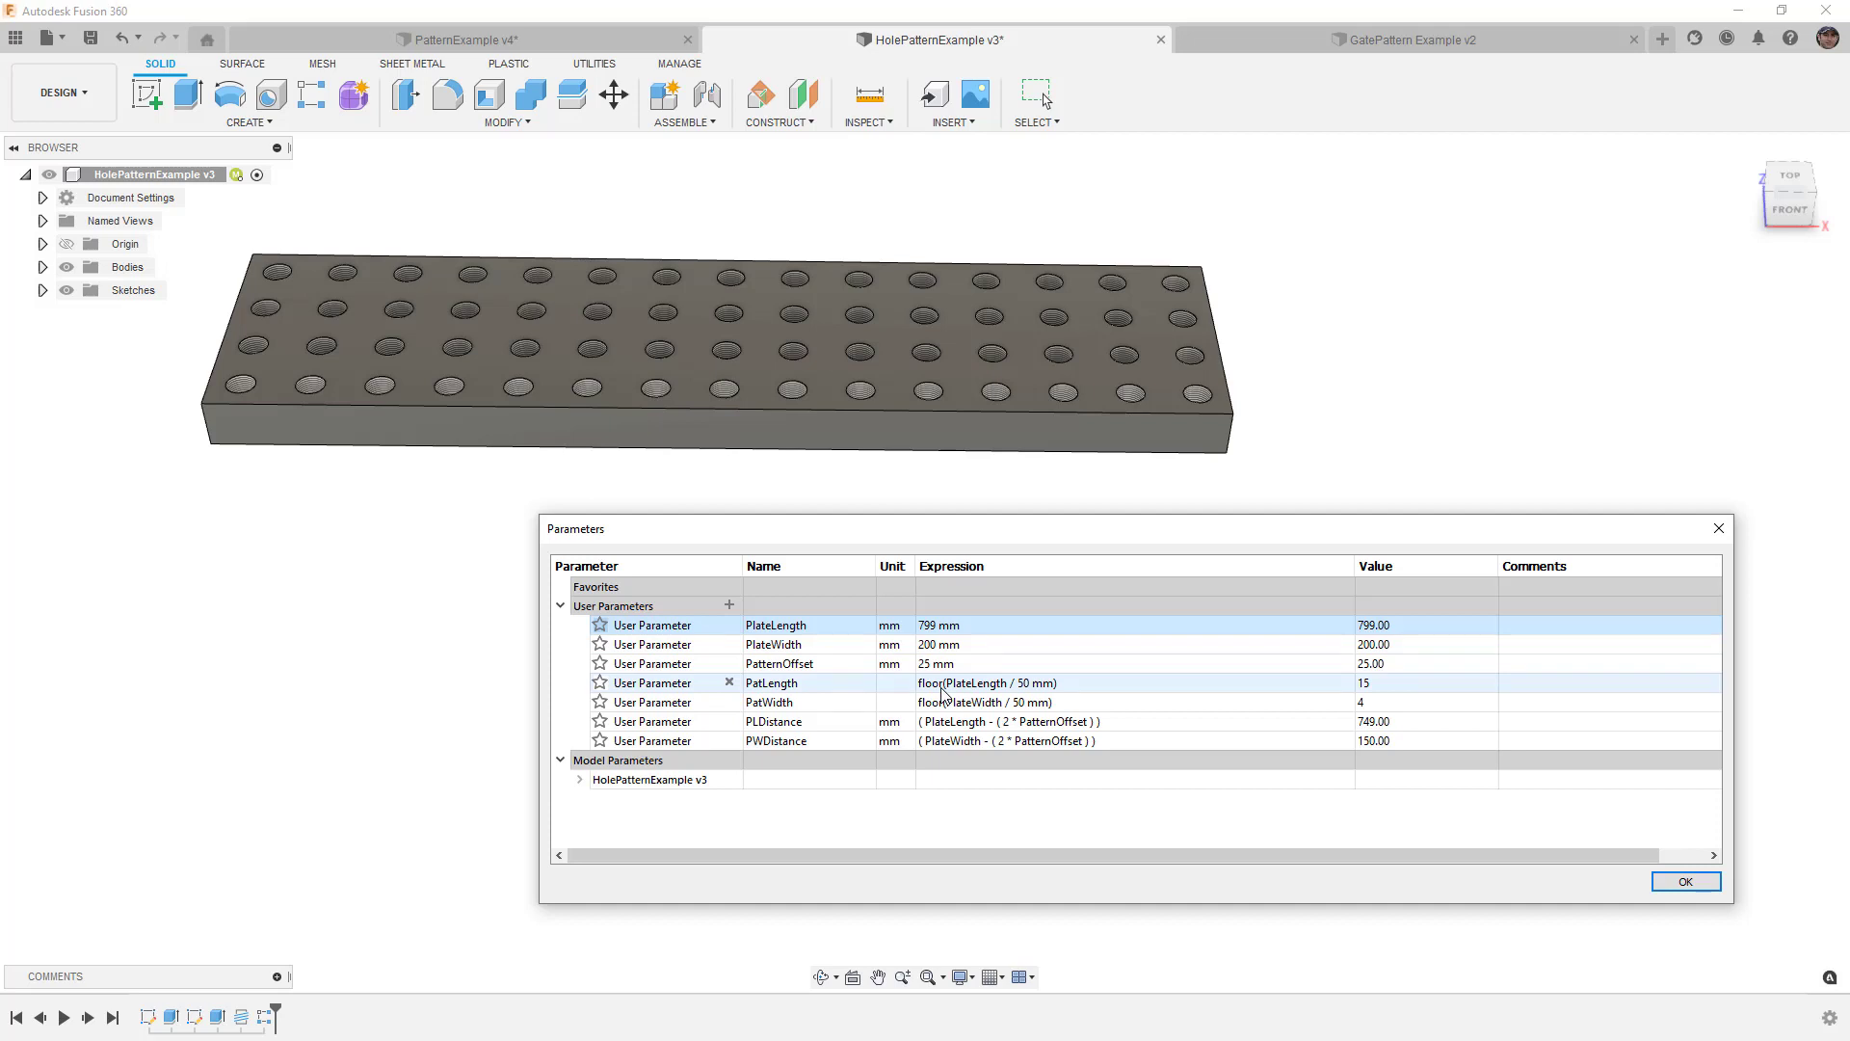
Step: Set the plate's PlateLength parameter to 600 mm and close the parameter list
{"action": "left_click", "coordinate": [941, 626]}
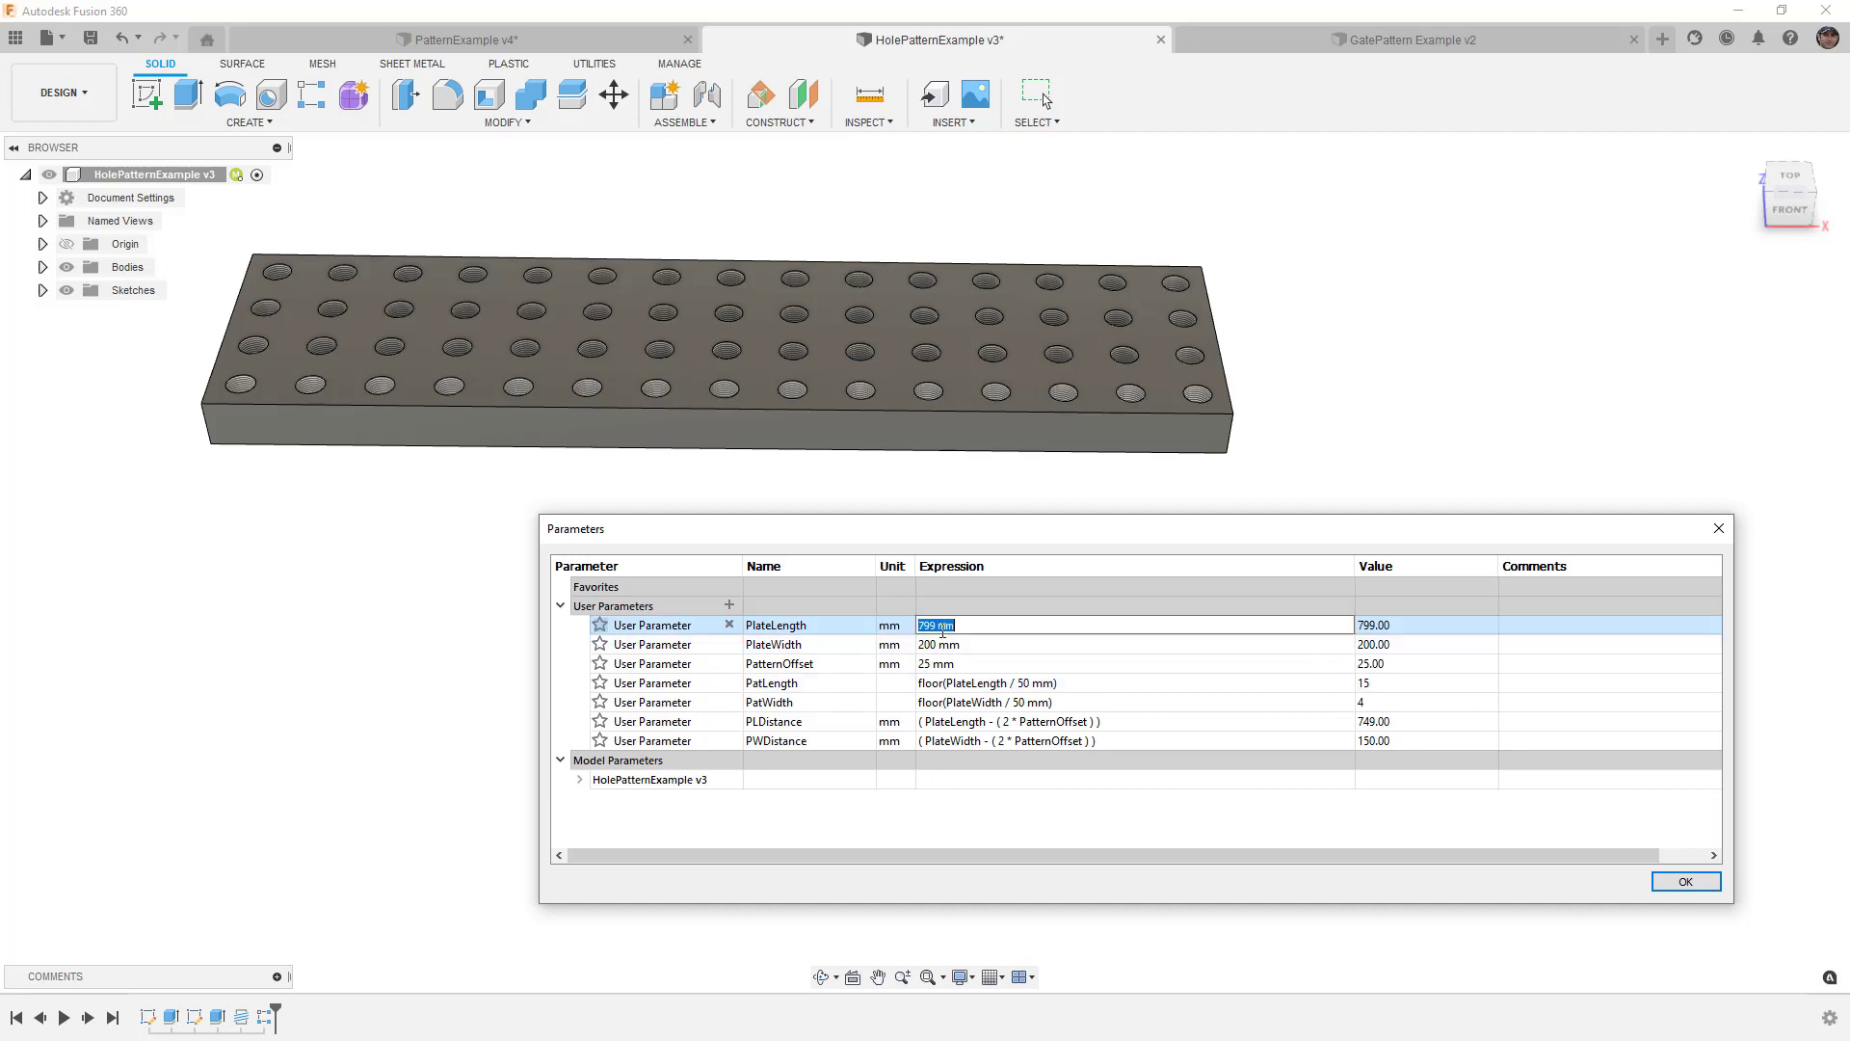
{"action": "type", "text": "600"}
{"action": "key", "text": "Return"}
{"action": "left_click", "coordinate": [1685, 880]}
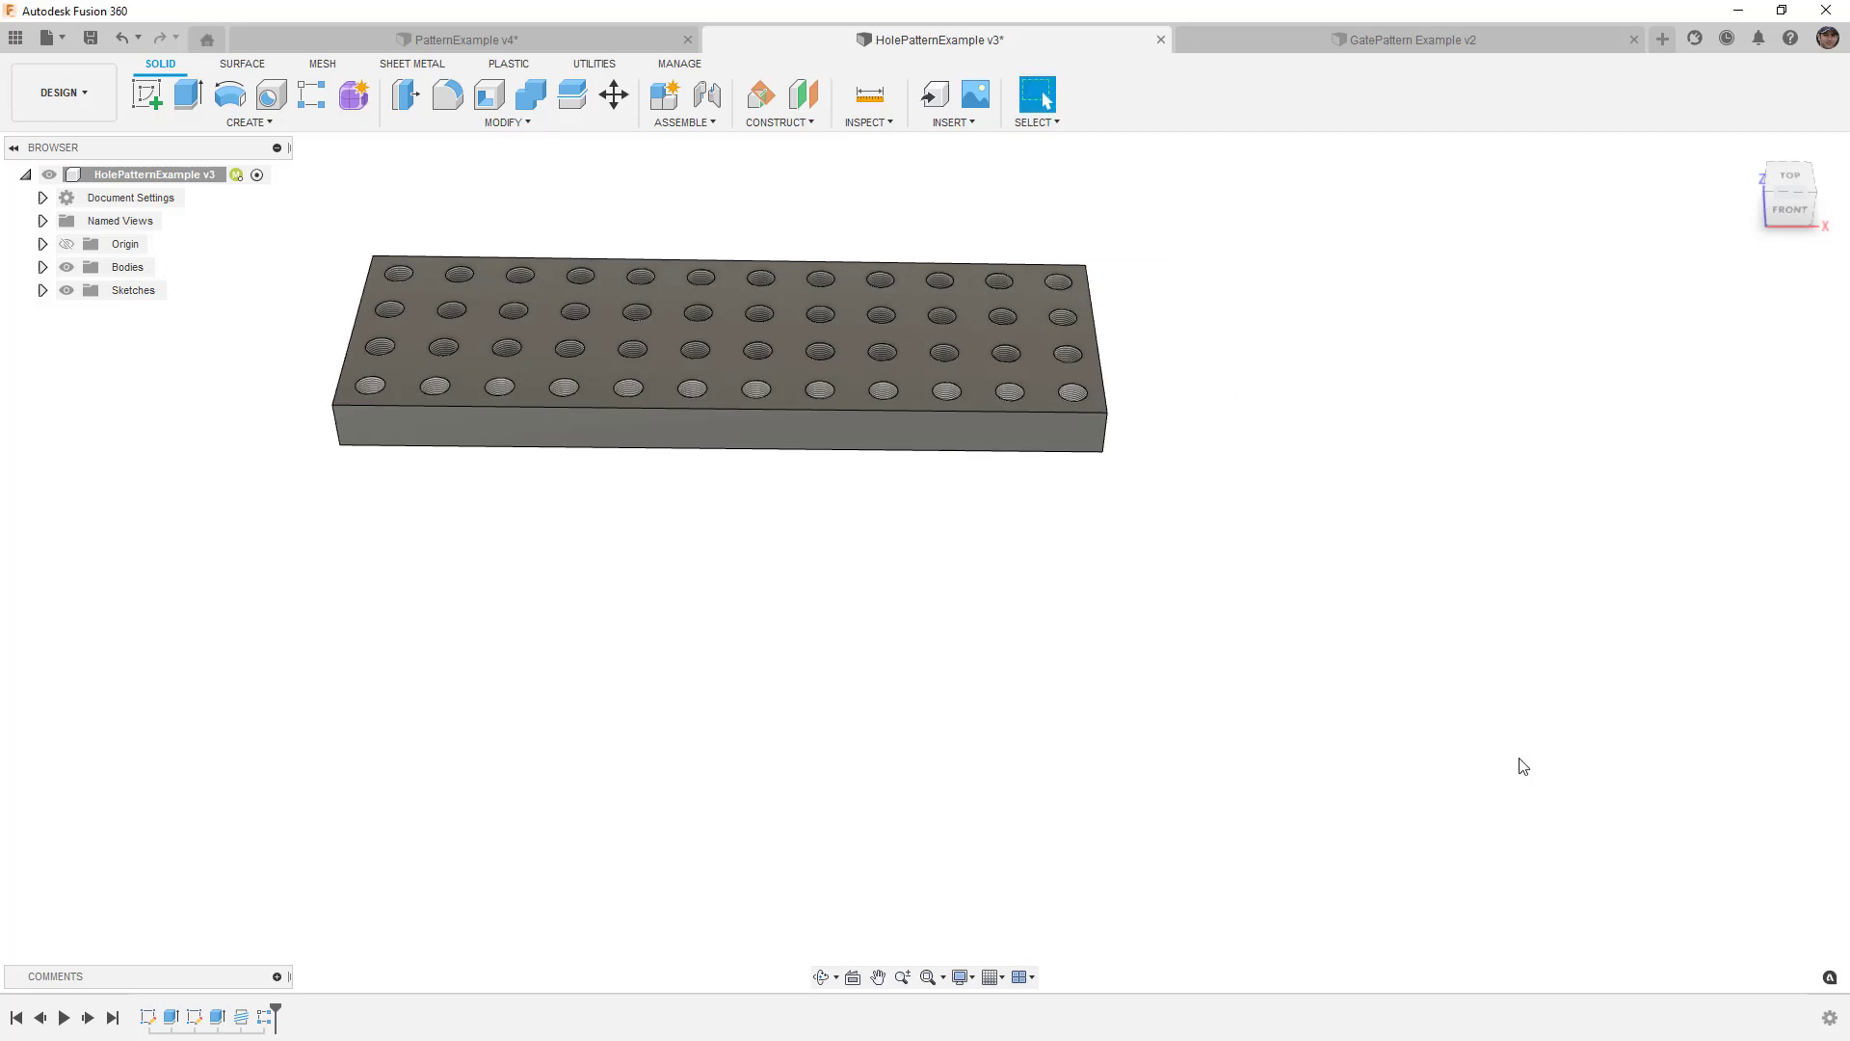
Step: Switch to the GatePattern Example v2 design and set its Gate_Length user parameter to 72 in
{"action": "left_click", "coordinate": [1368, 44]}
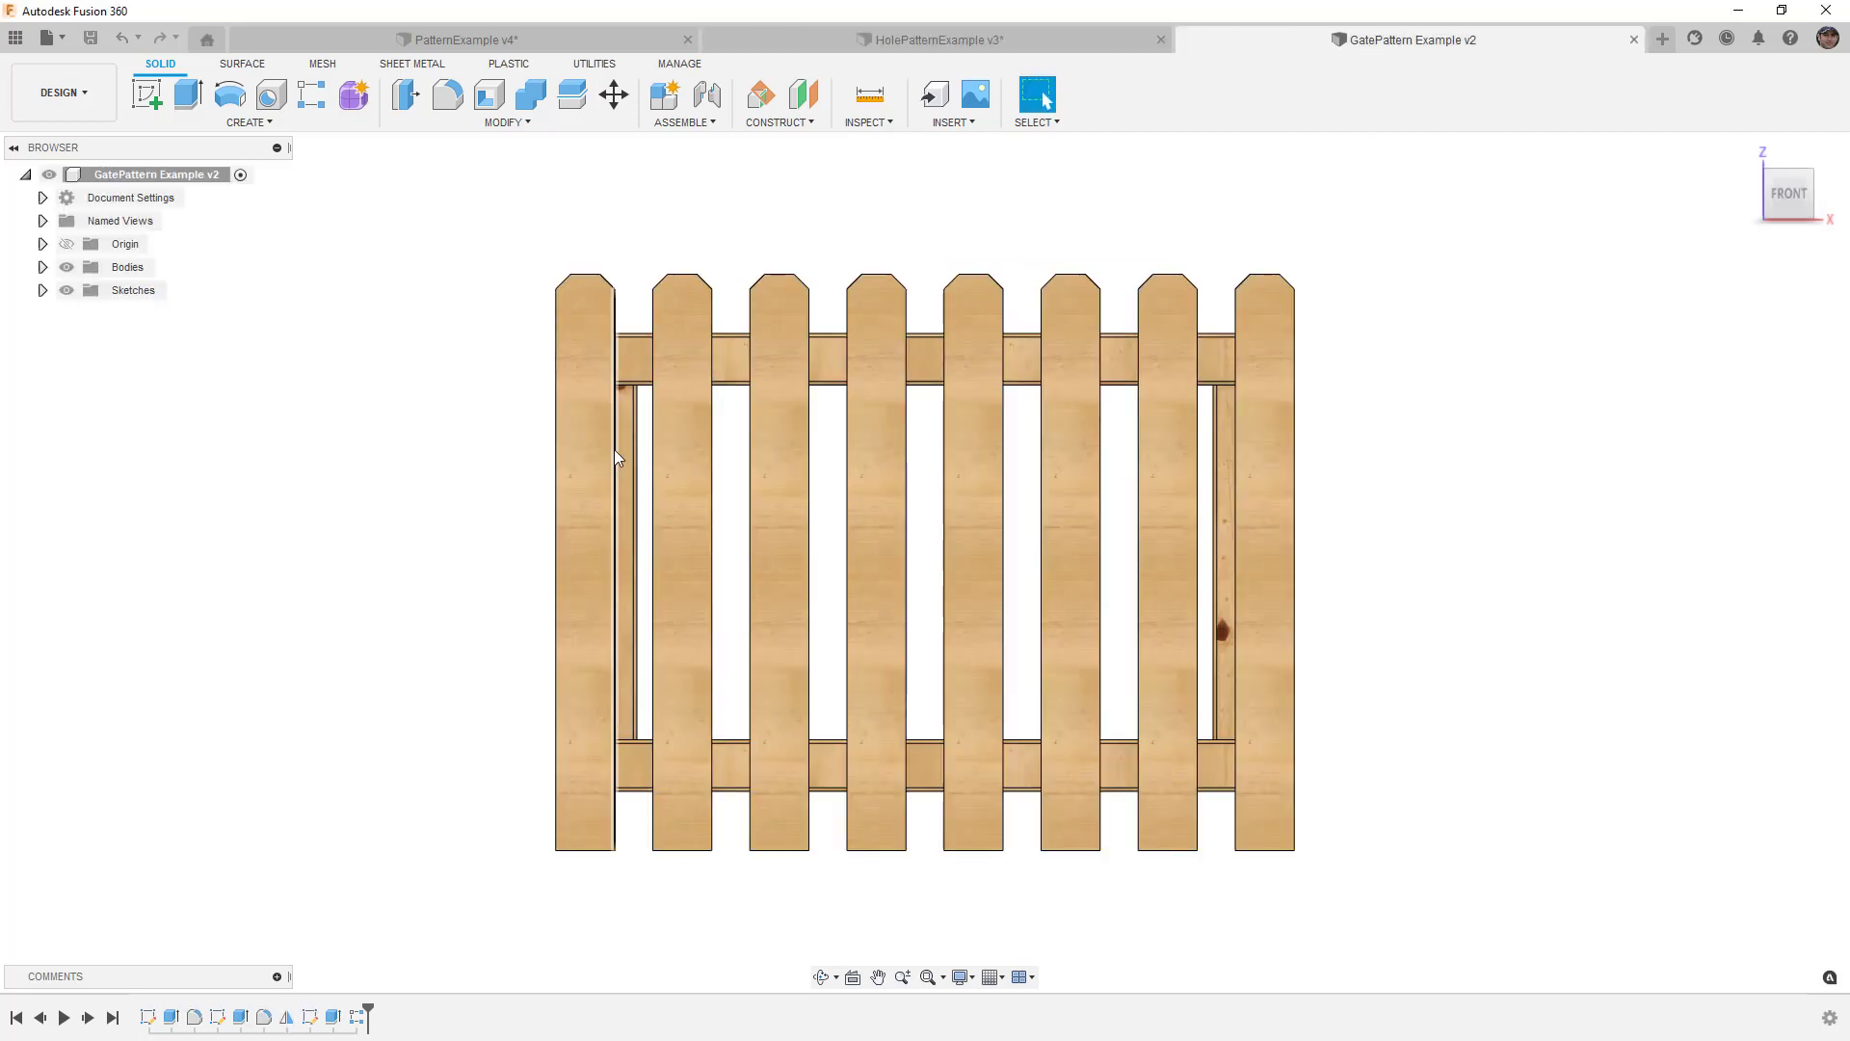
{"action": "scroll", "coordinate": [661, 456], "scroll_direction": "down", "scroll_amount": 3}
{"action": "middle_click_drag", "start_coordinate": [945, 638], "coordinate": [941, 549], "text": "shift"}
{"action": "left_click", "coordinate": [1805, 197]}
{"action": "left_click", "coordinate": [599, 121]}
{"action": "left_click", "coordinate": [486, 592]}
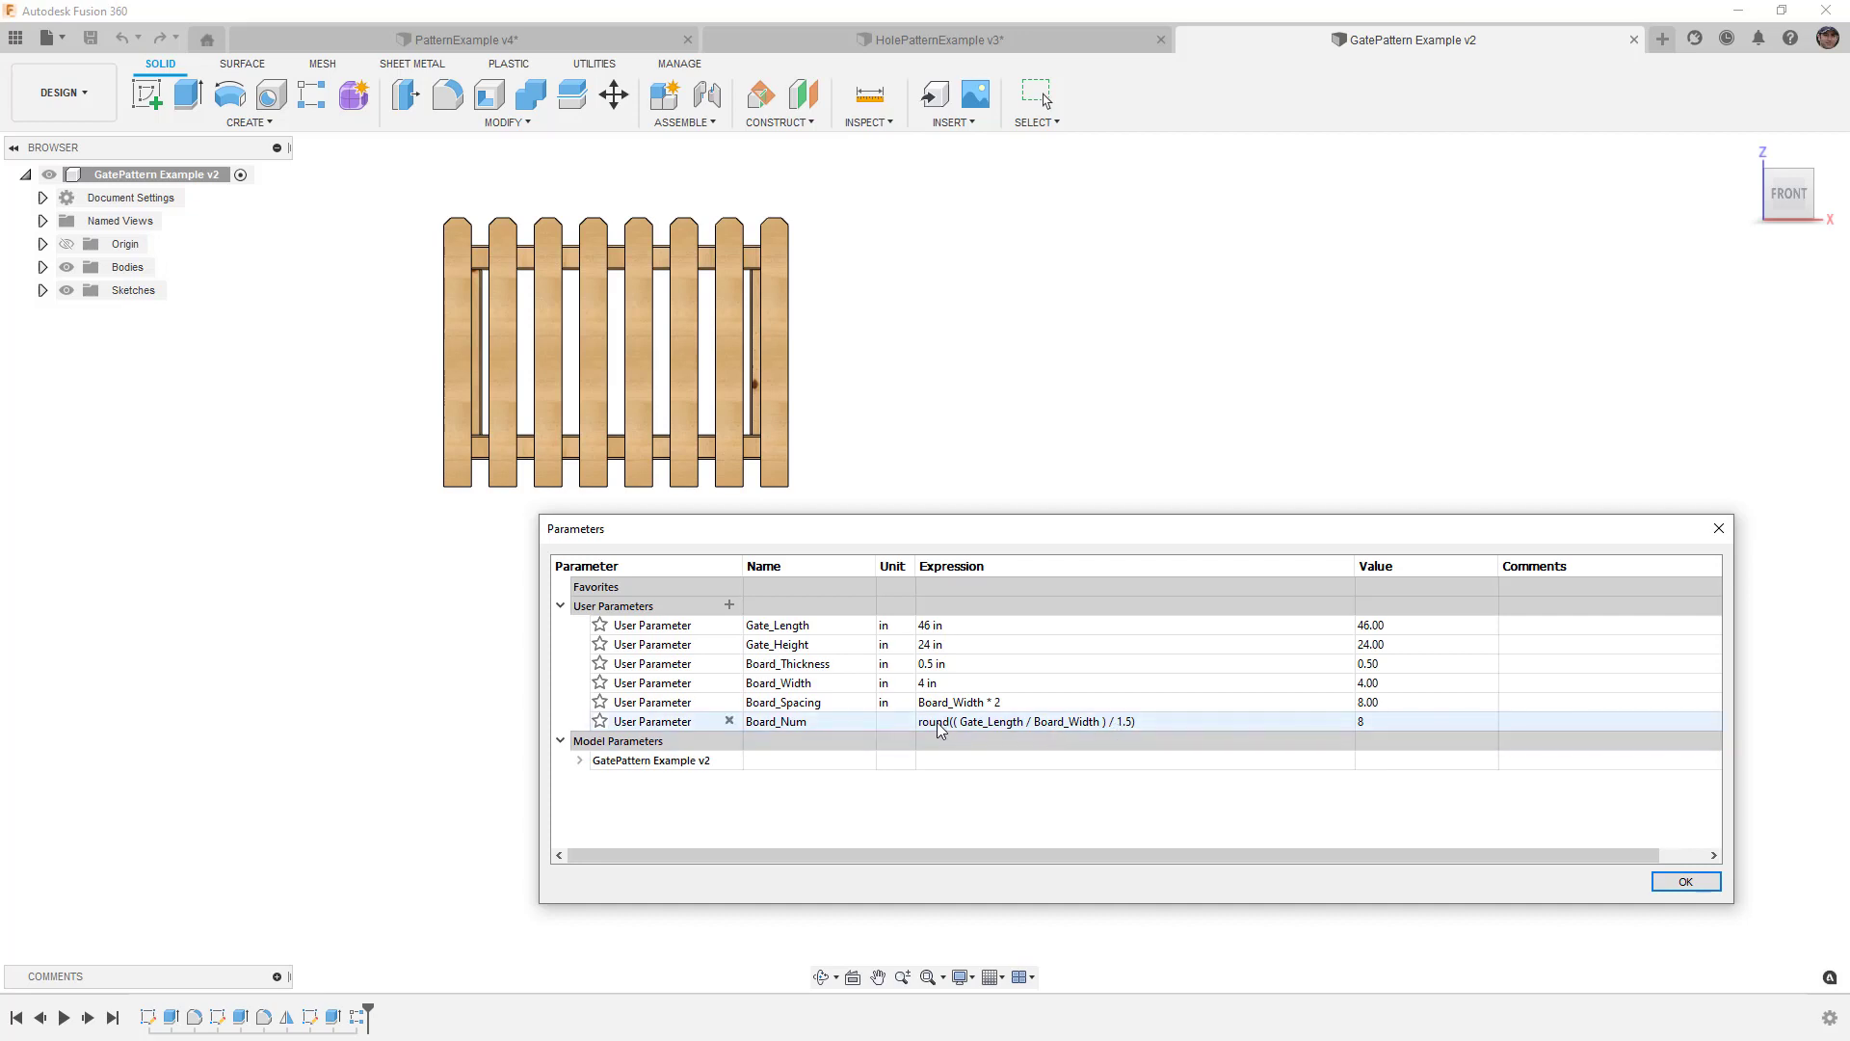
{"action": "double_click", "coordinate": [1041, 625]}
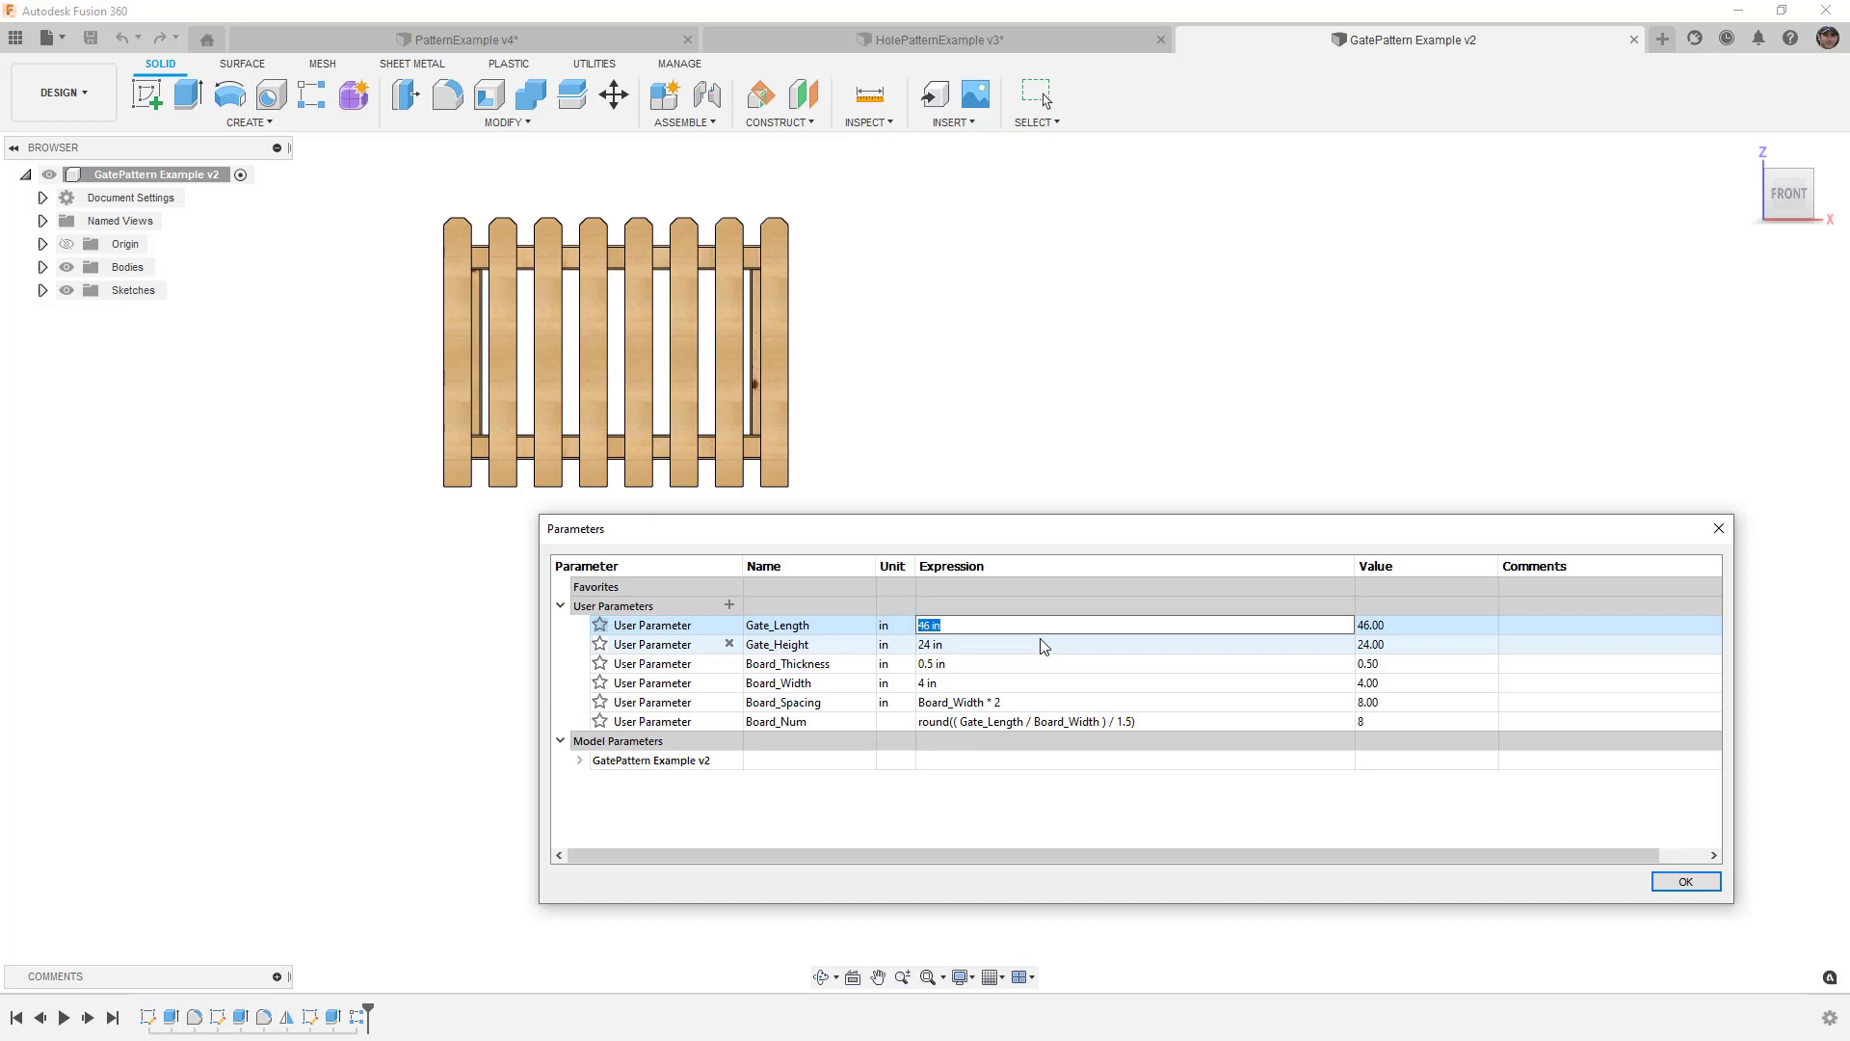
{"action": "type", "text": "72"}
{"action": "key", "text": "Return"}
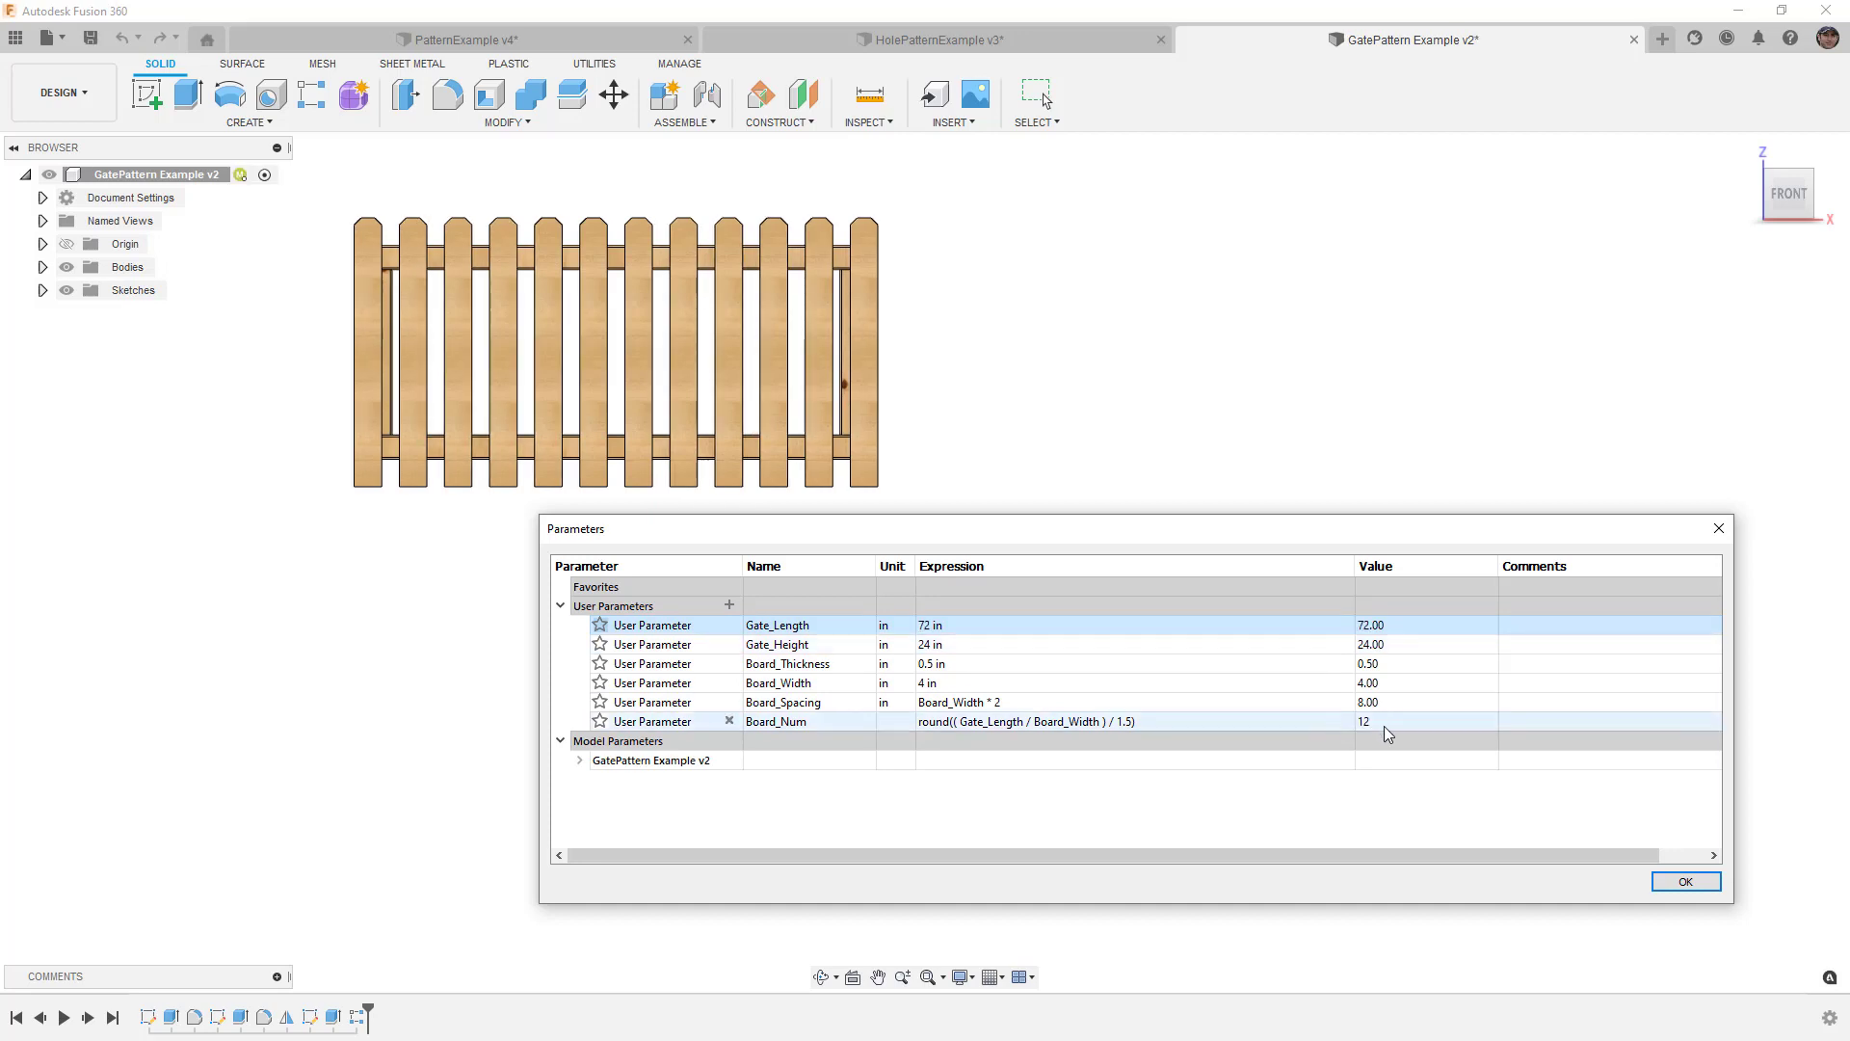
Step: Test the gate's board pattern with Gate_Length values of 36 in, 38 in and 42 in
{"action": "double_click", "coordinate": [975, 626]}
{"action": "type", "text": "36"}
{"action": "key", "text": "Return"}
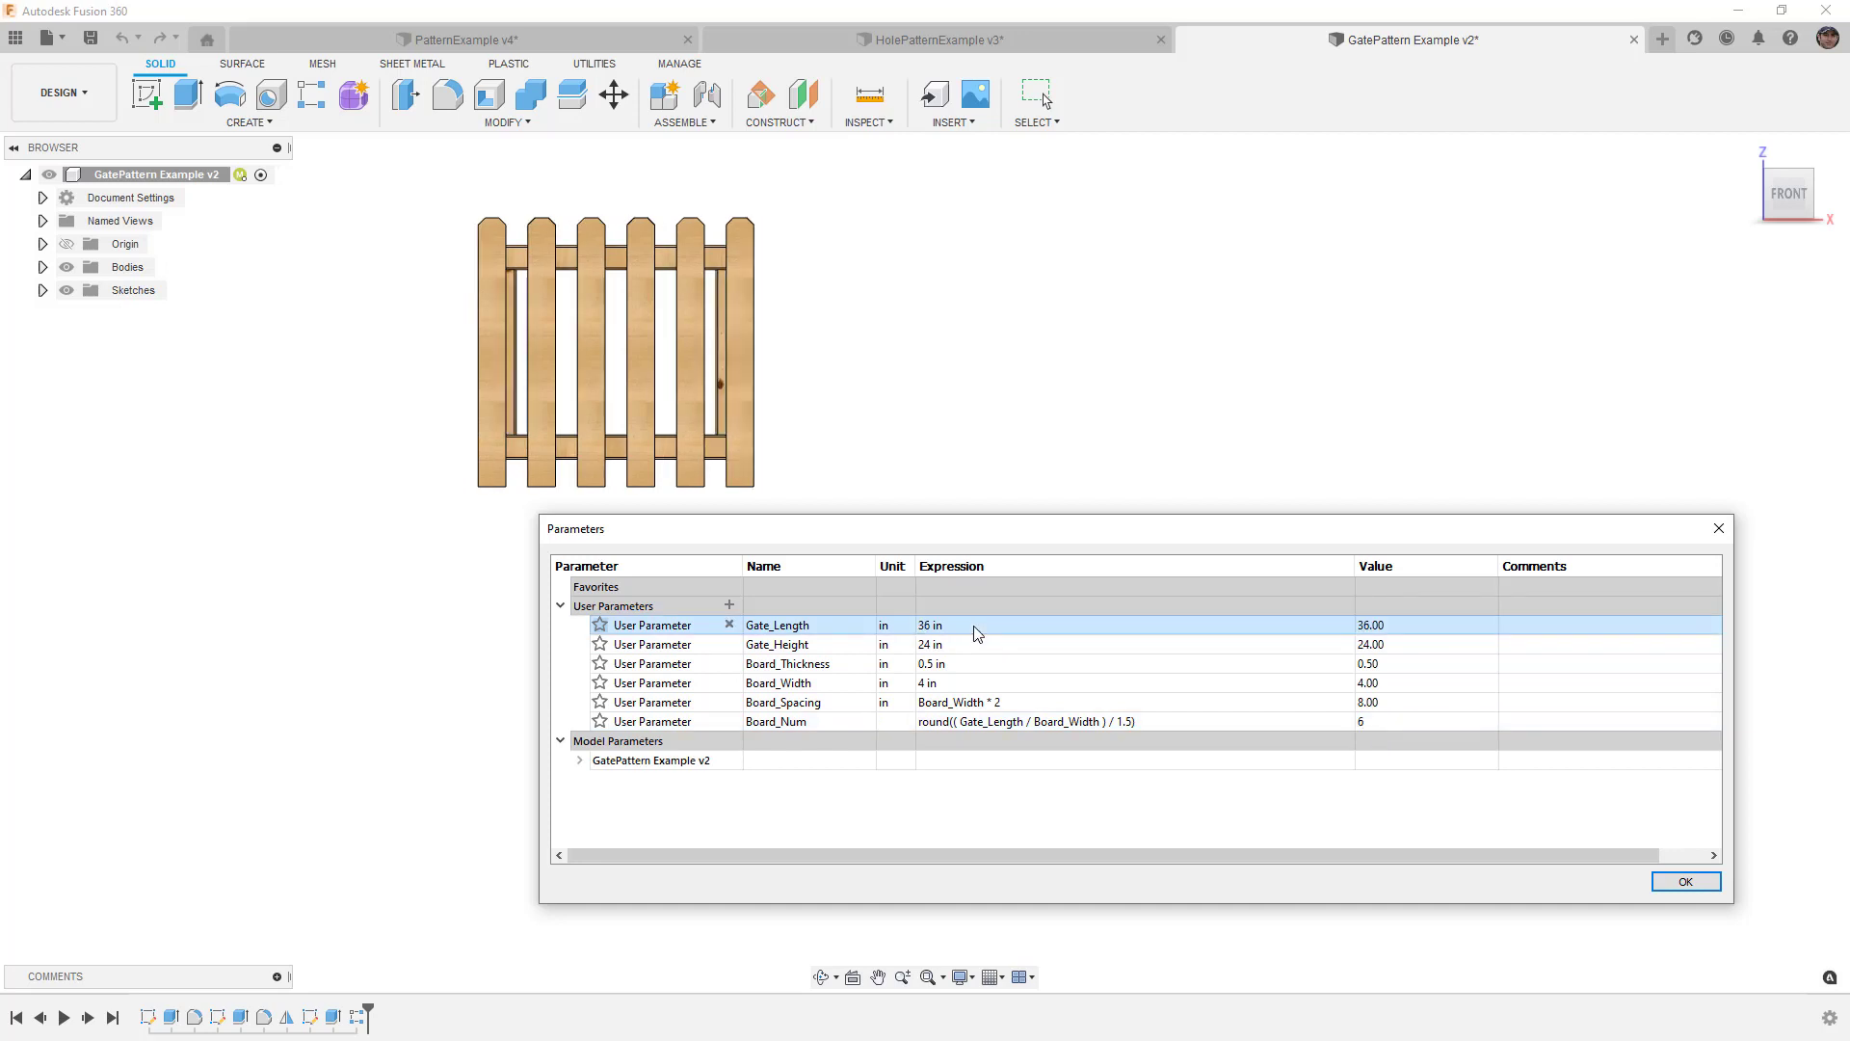
{"action": "double_click", "coordinate": [952, 627]}
{"action": "type", "text": "38"}
{"action": "key", "text": "Return"}
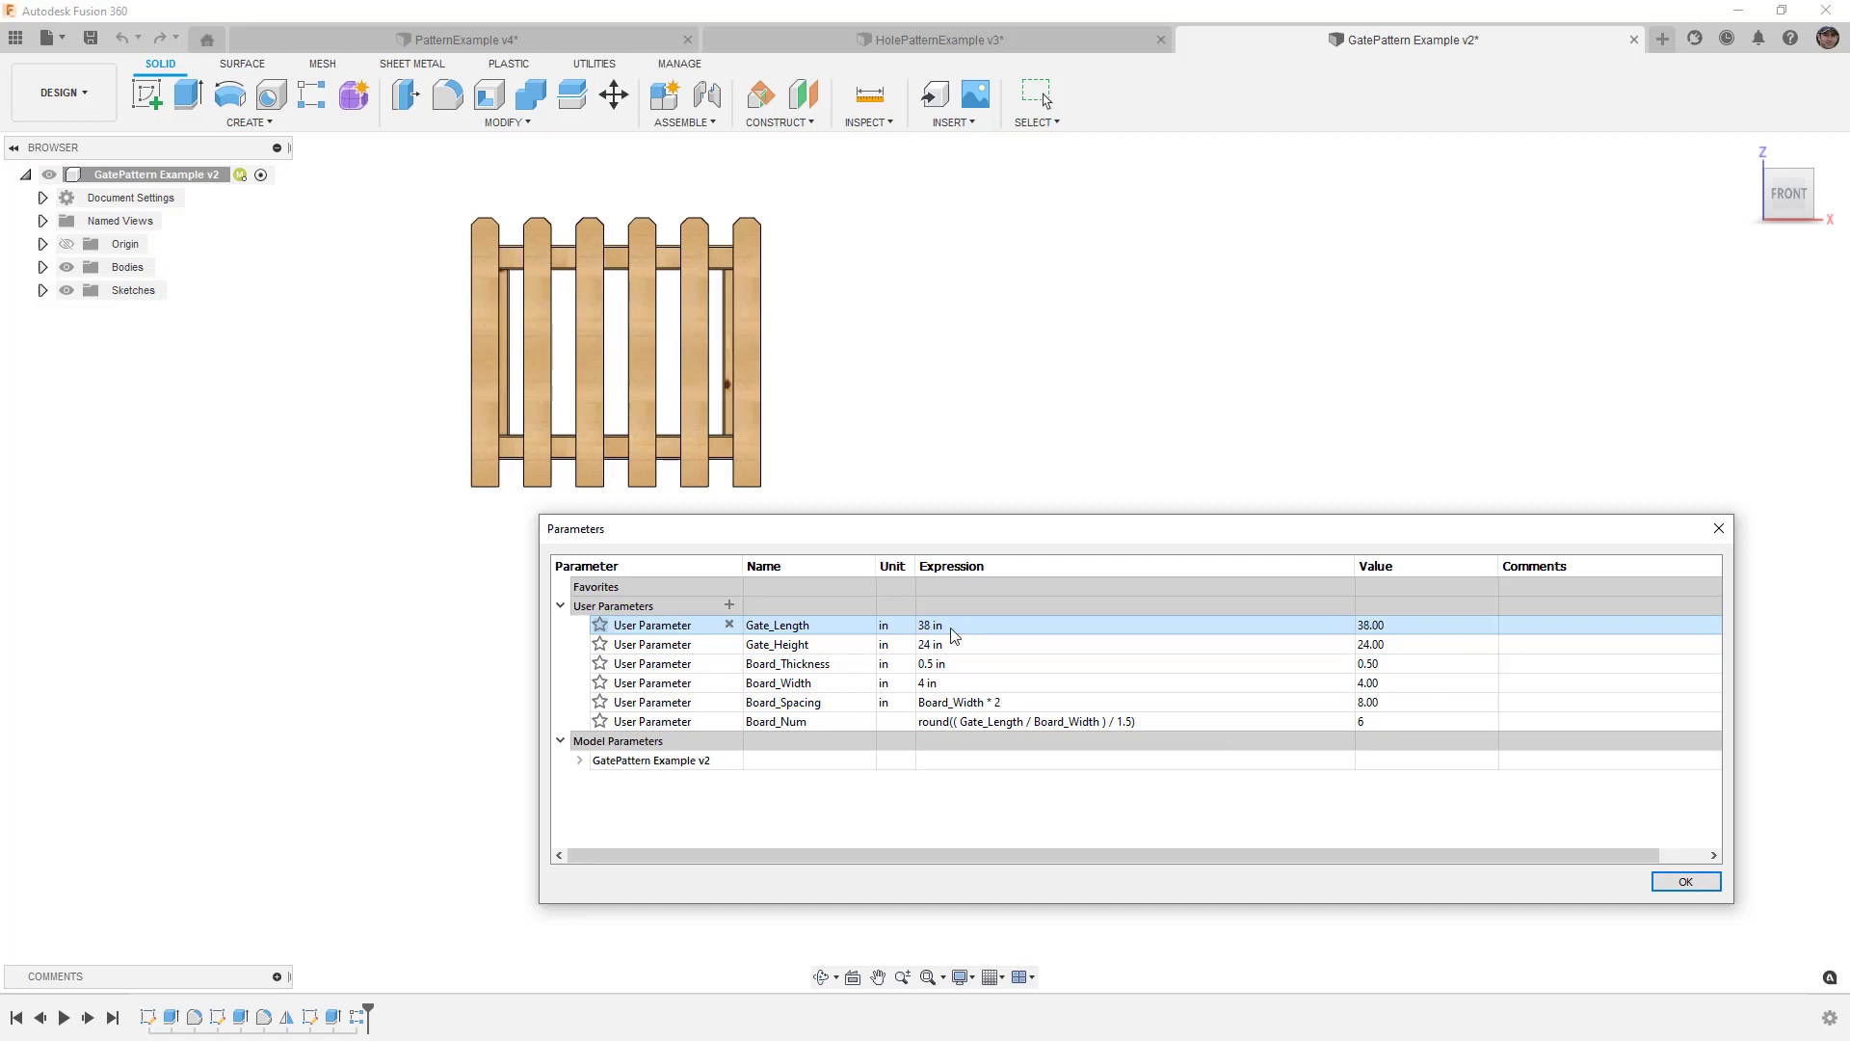
{"action": "double_click", "coordinate": [952, 628]}
{"action": "type", "text": "42"}
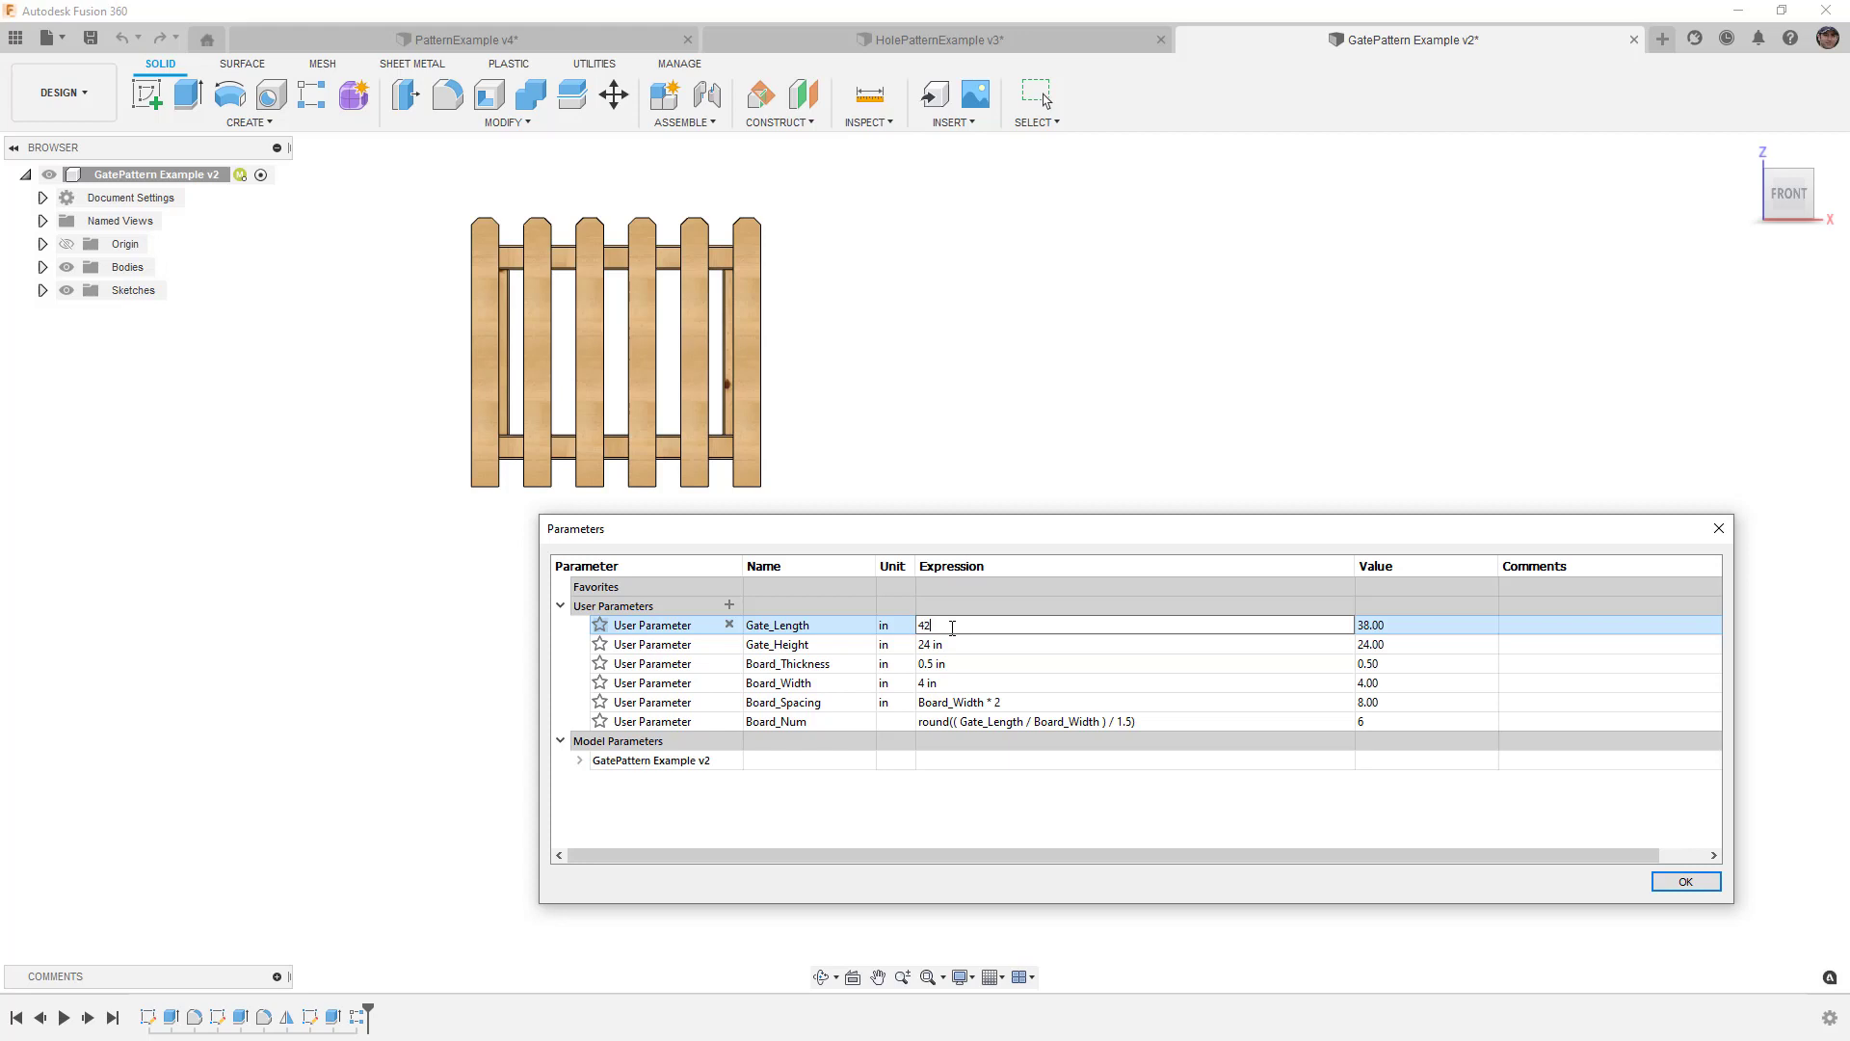
{"action": "key", "text": "Return"}
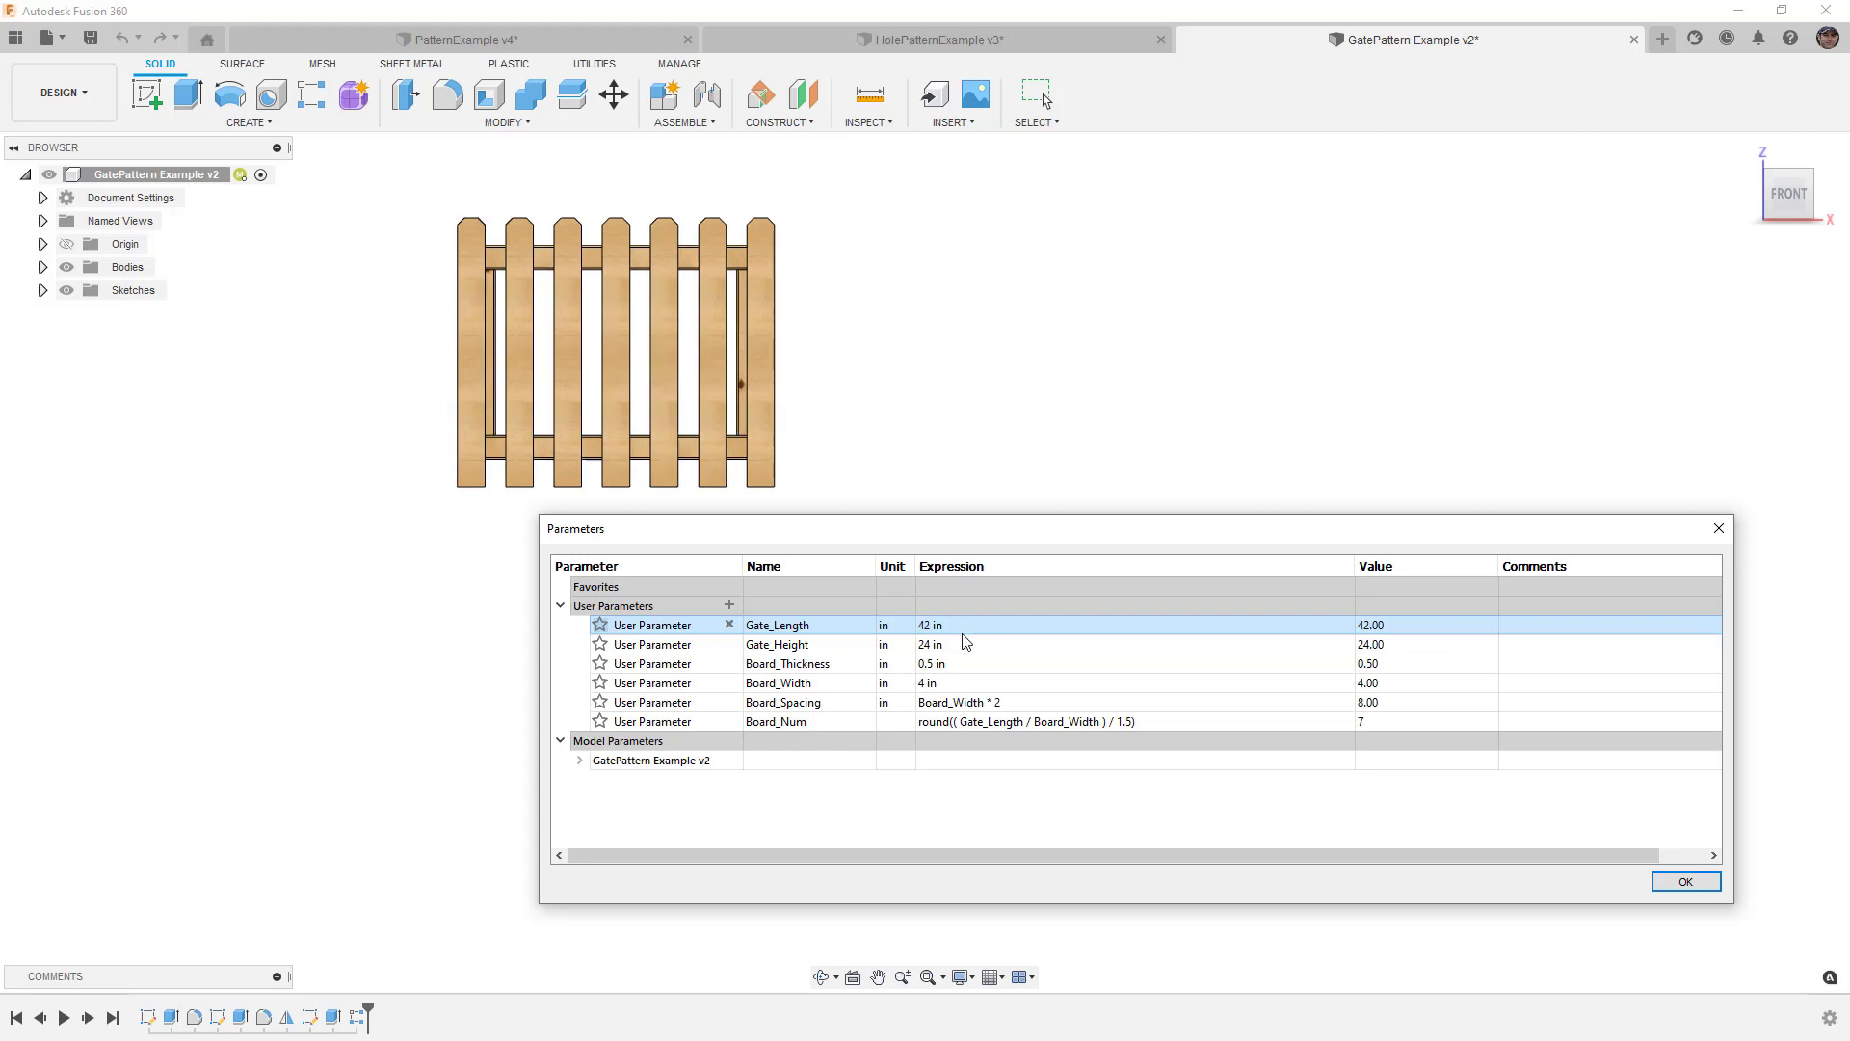
Step: Set the gate's Gate_Length parameter to 68 in and close the parameter list
{"action": "double_click", "coordinate": [957, 625]}
{"action": "type", "text": "68"}
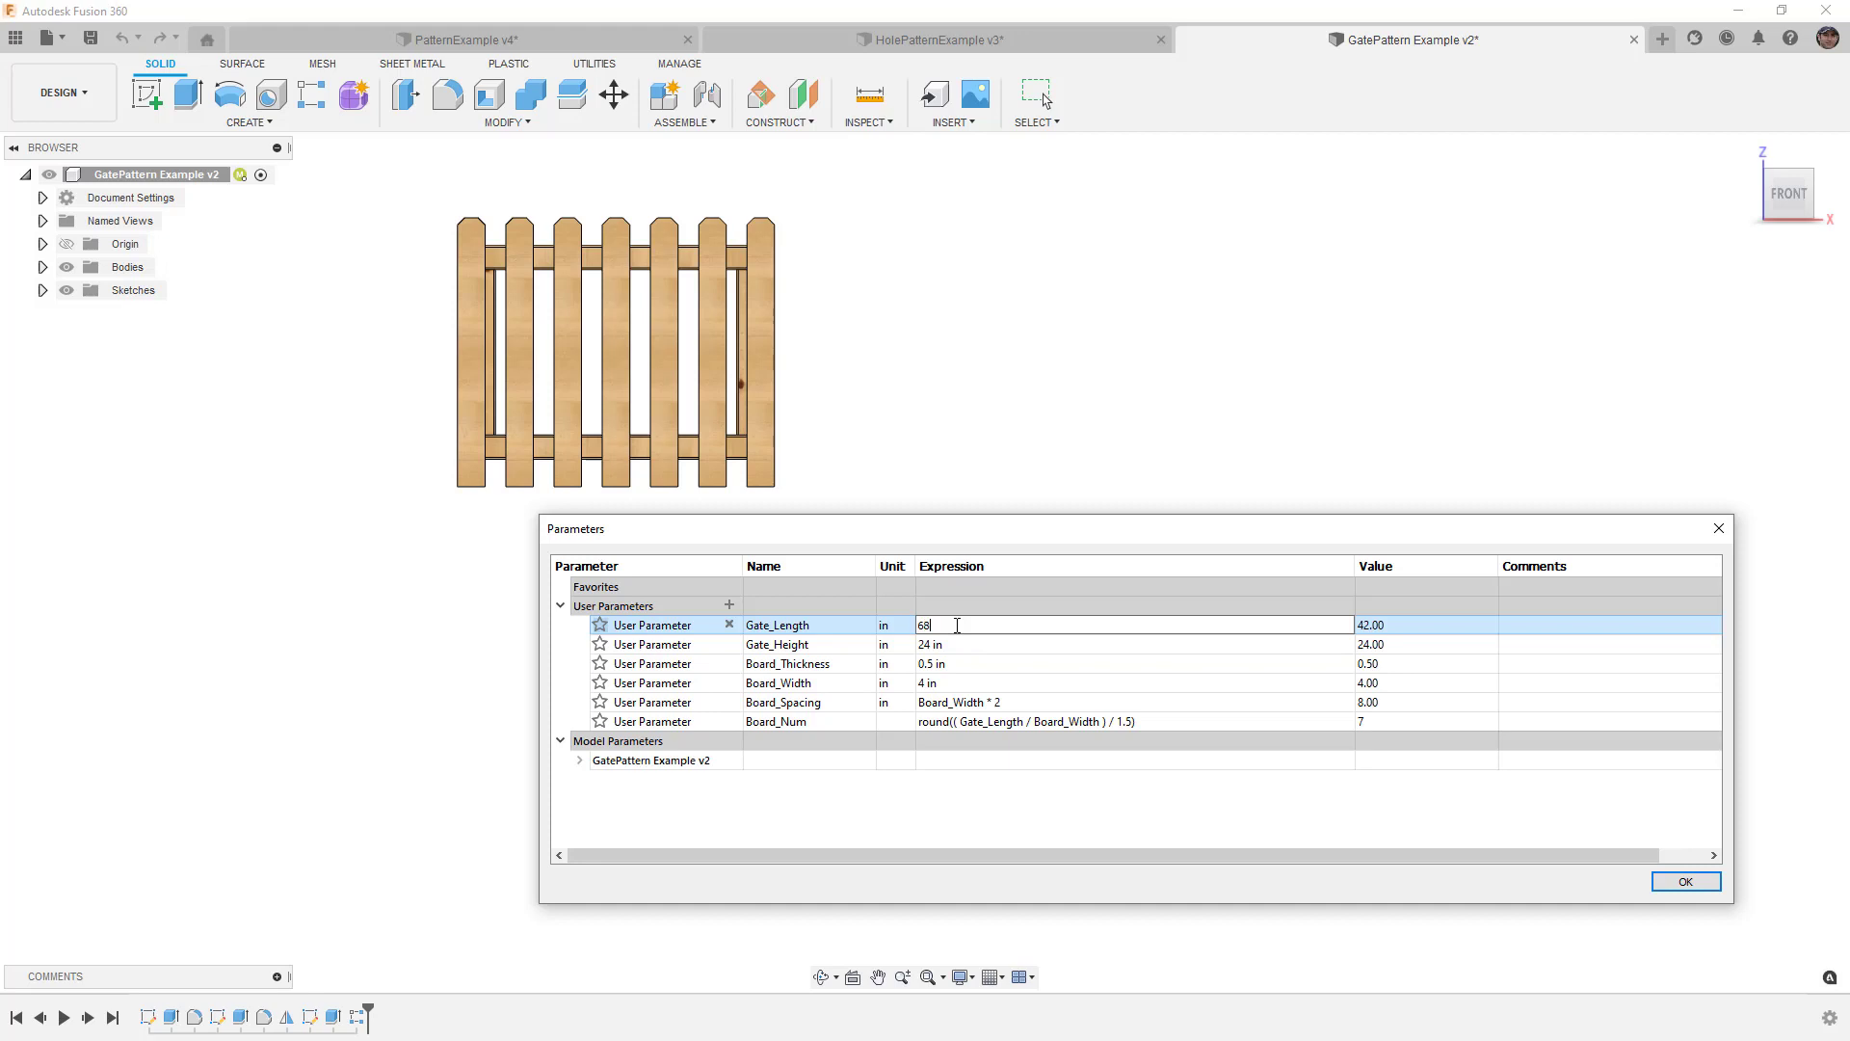
{"action": "key", "text": "Return"}
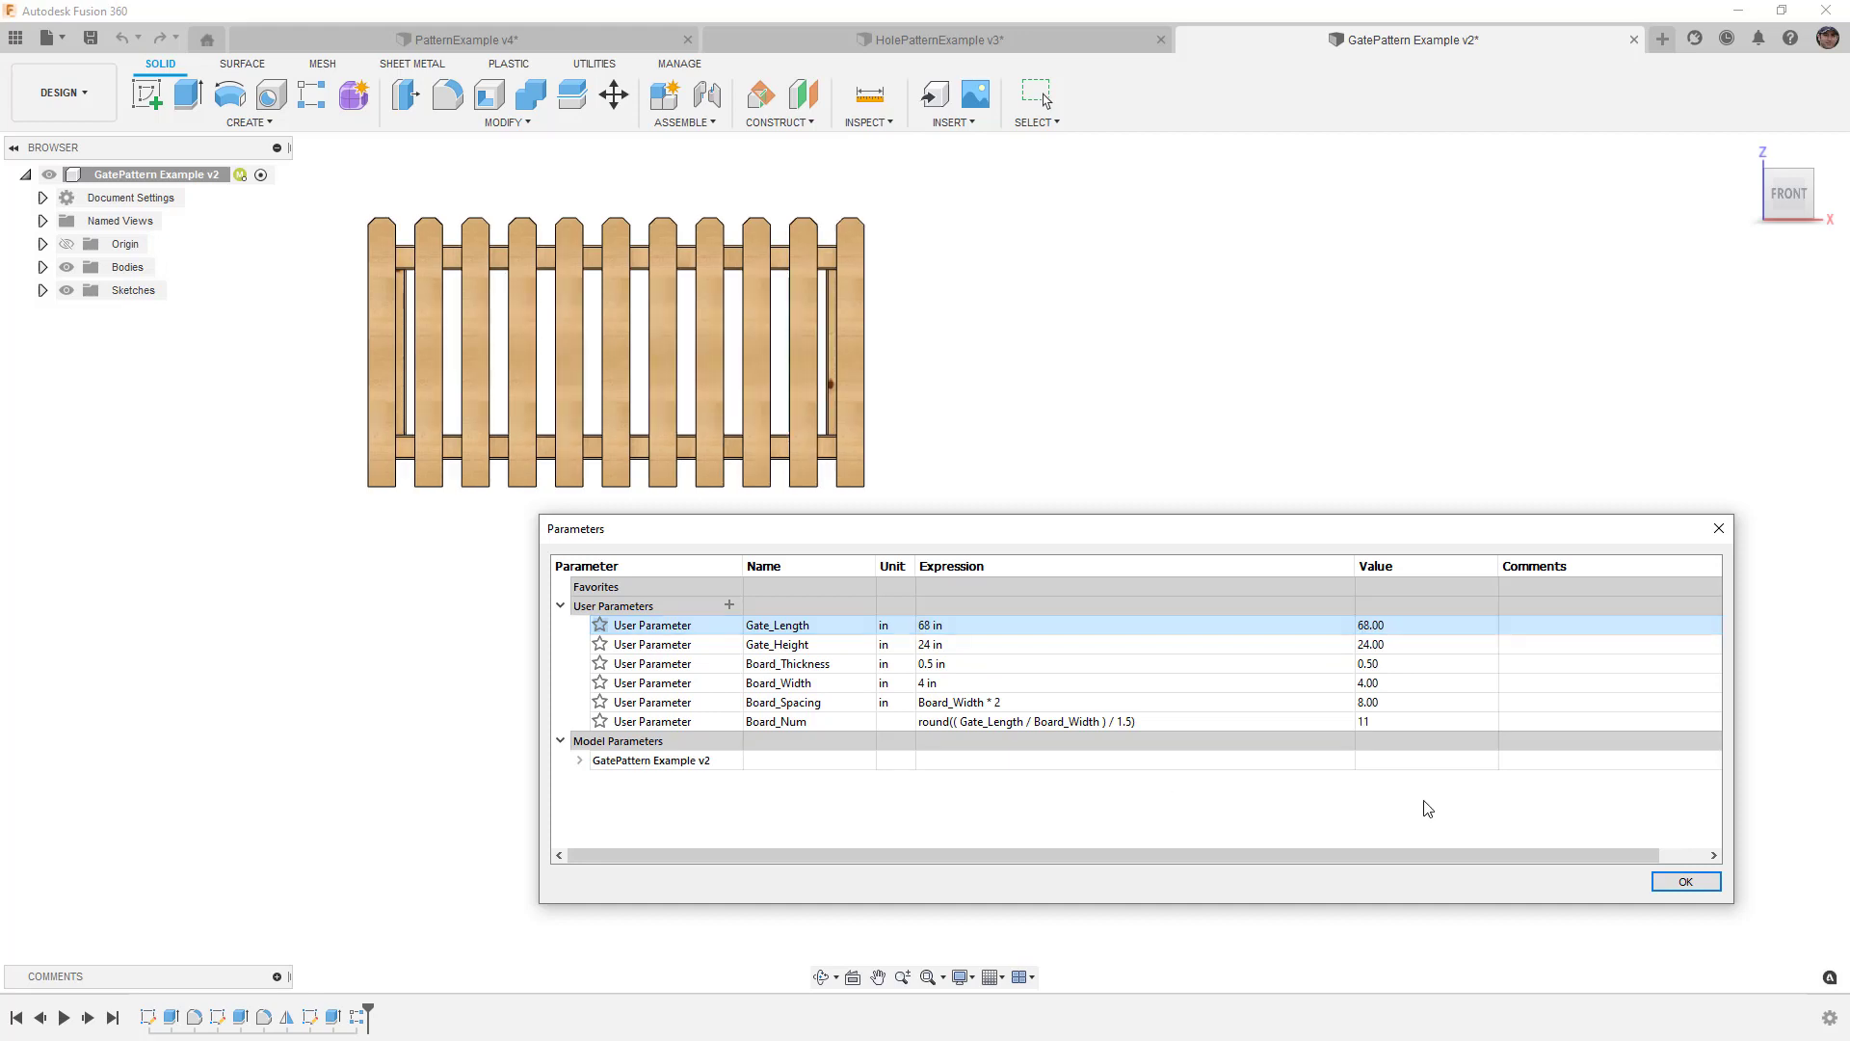
{"action": "left_click", "coordinate": [1686, 880]}
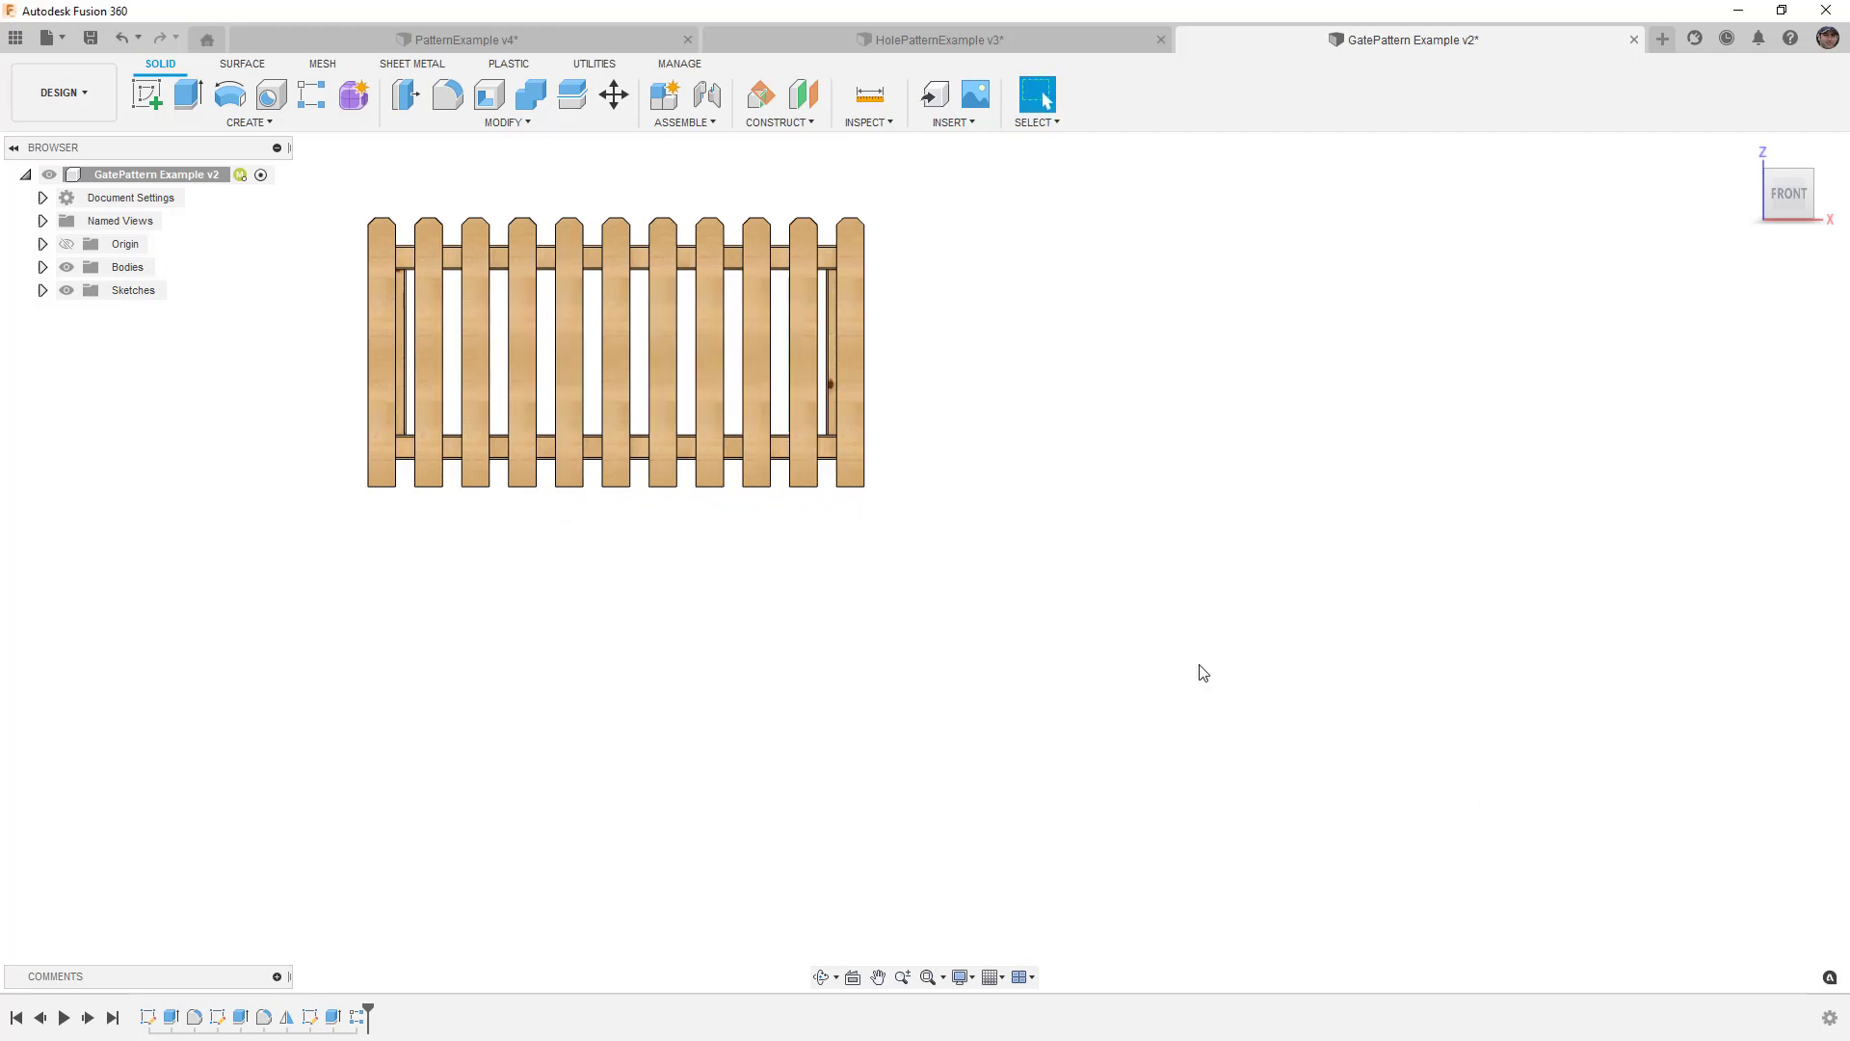
Step: Create a new empty design and check the units in its document settings
{"action": "left_click", "coordinate": [989, 44]}
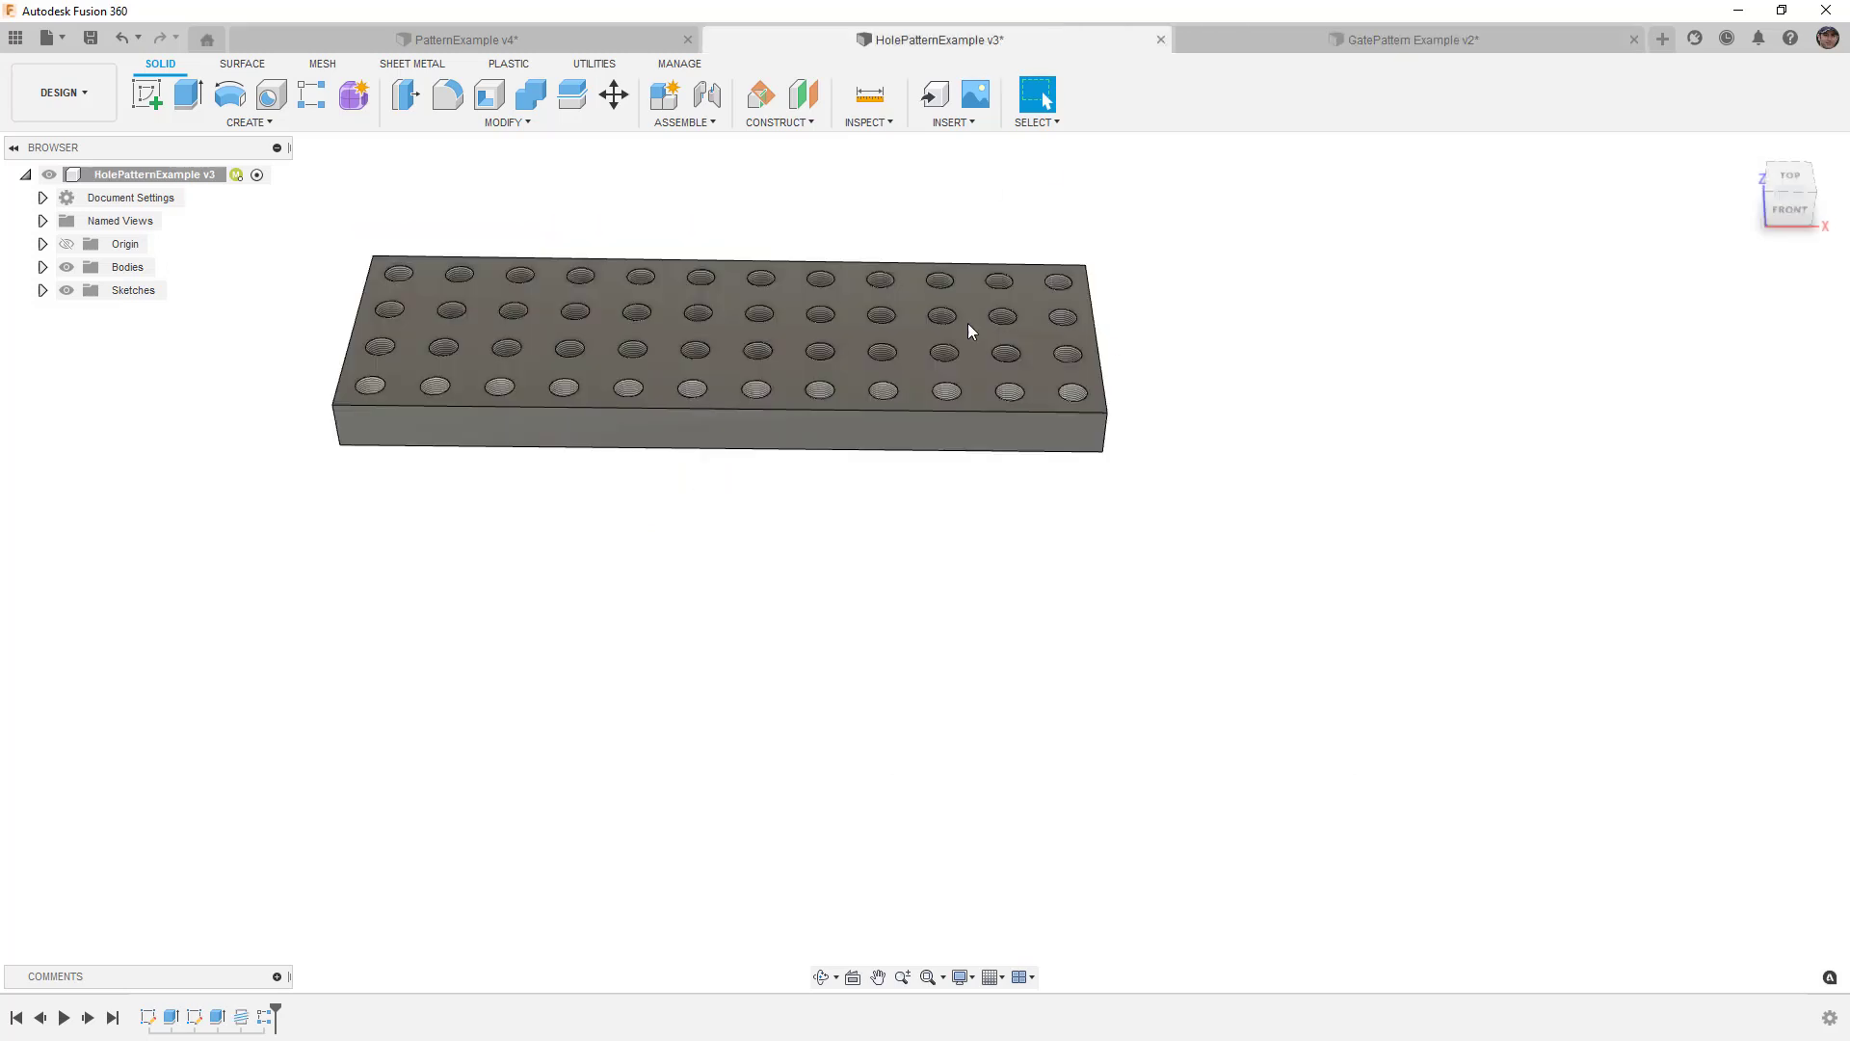
{"action": "middle_click_drag", "start_coordinate": [922, 446], "coordinate": [966, 557]}
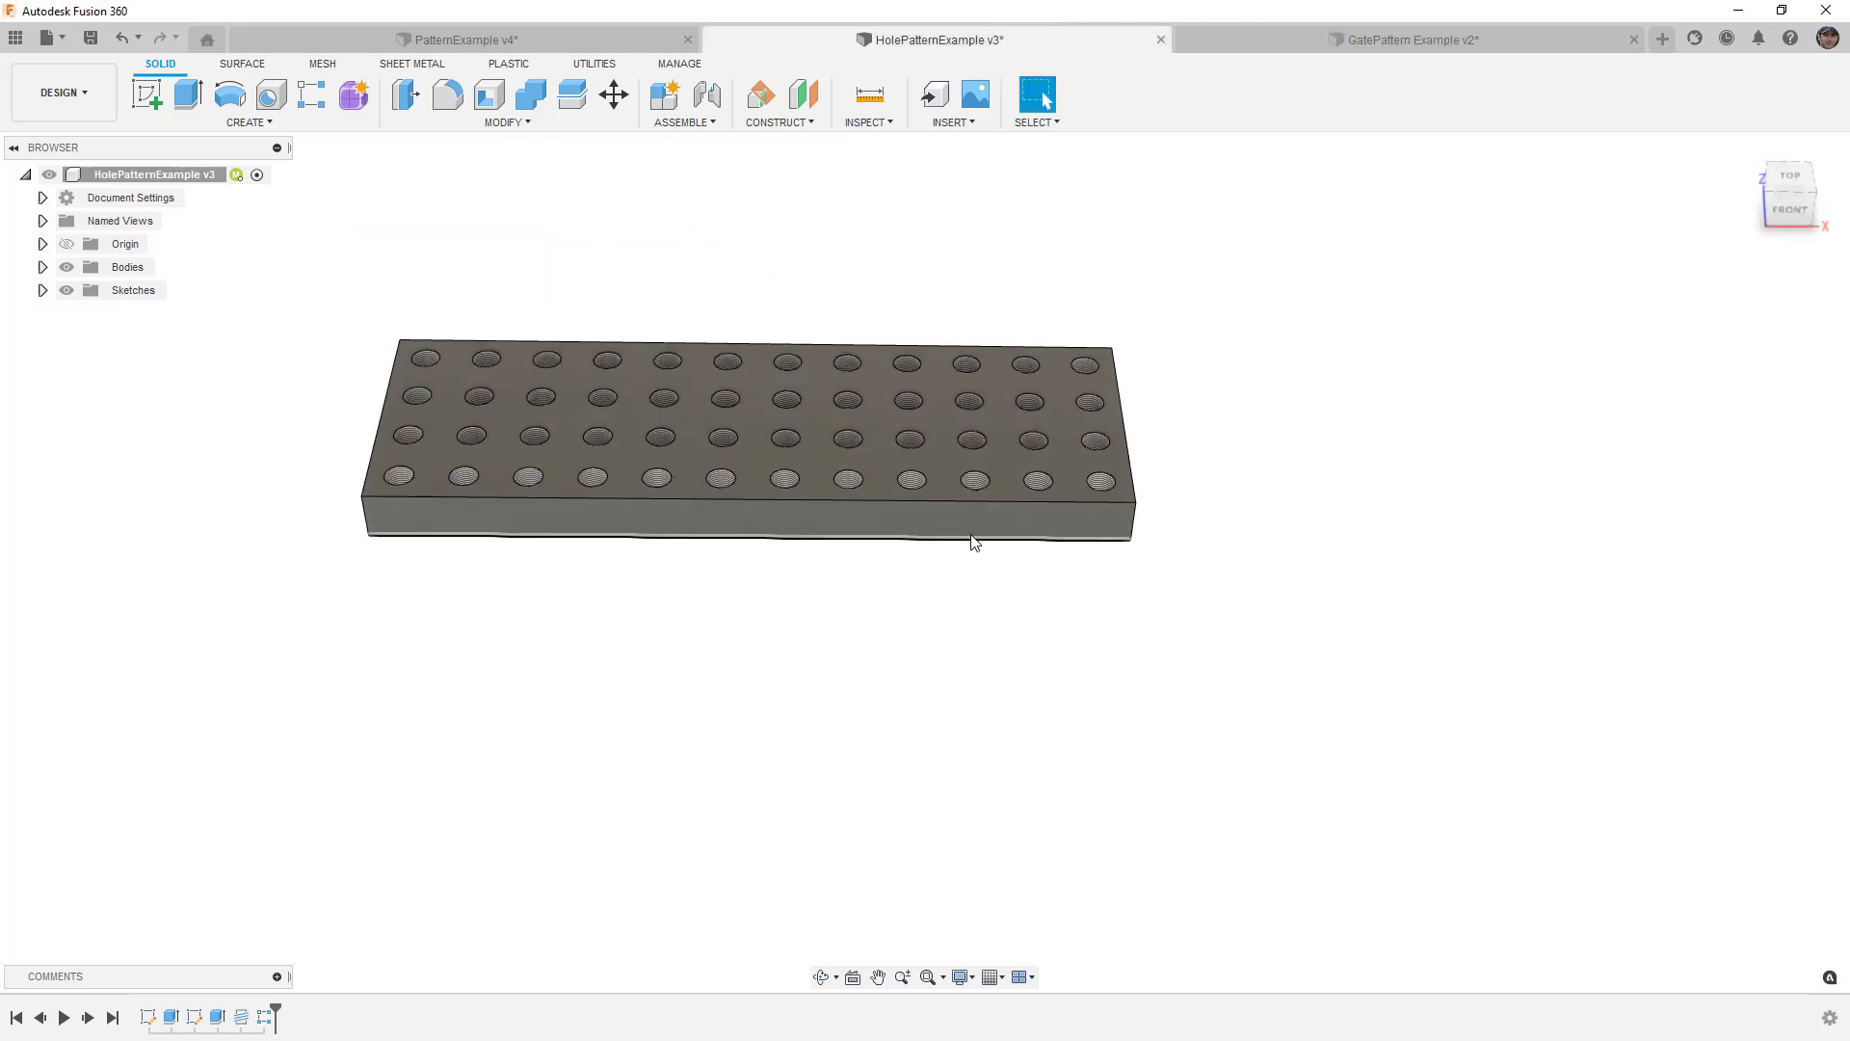
{"action": "left_click", "coordinate": [1662, 40]}
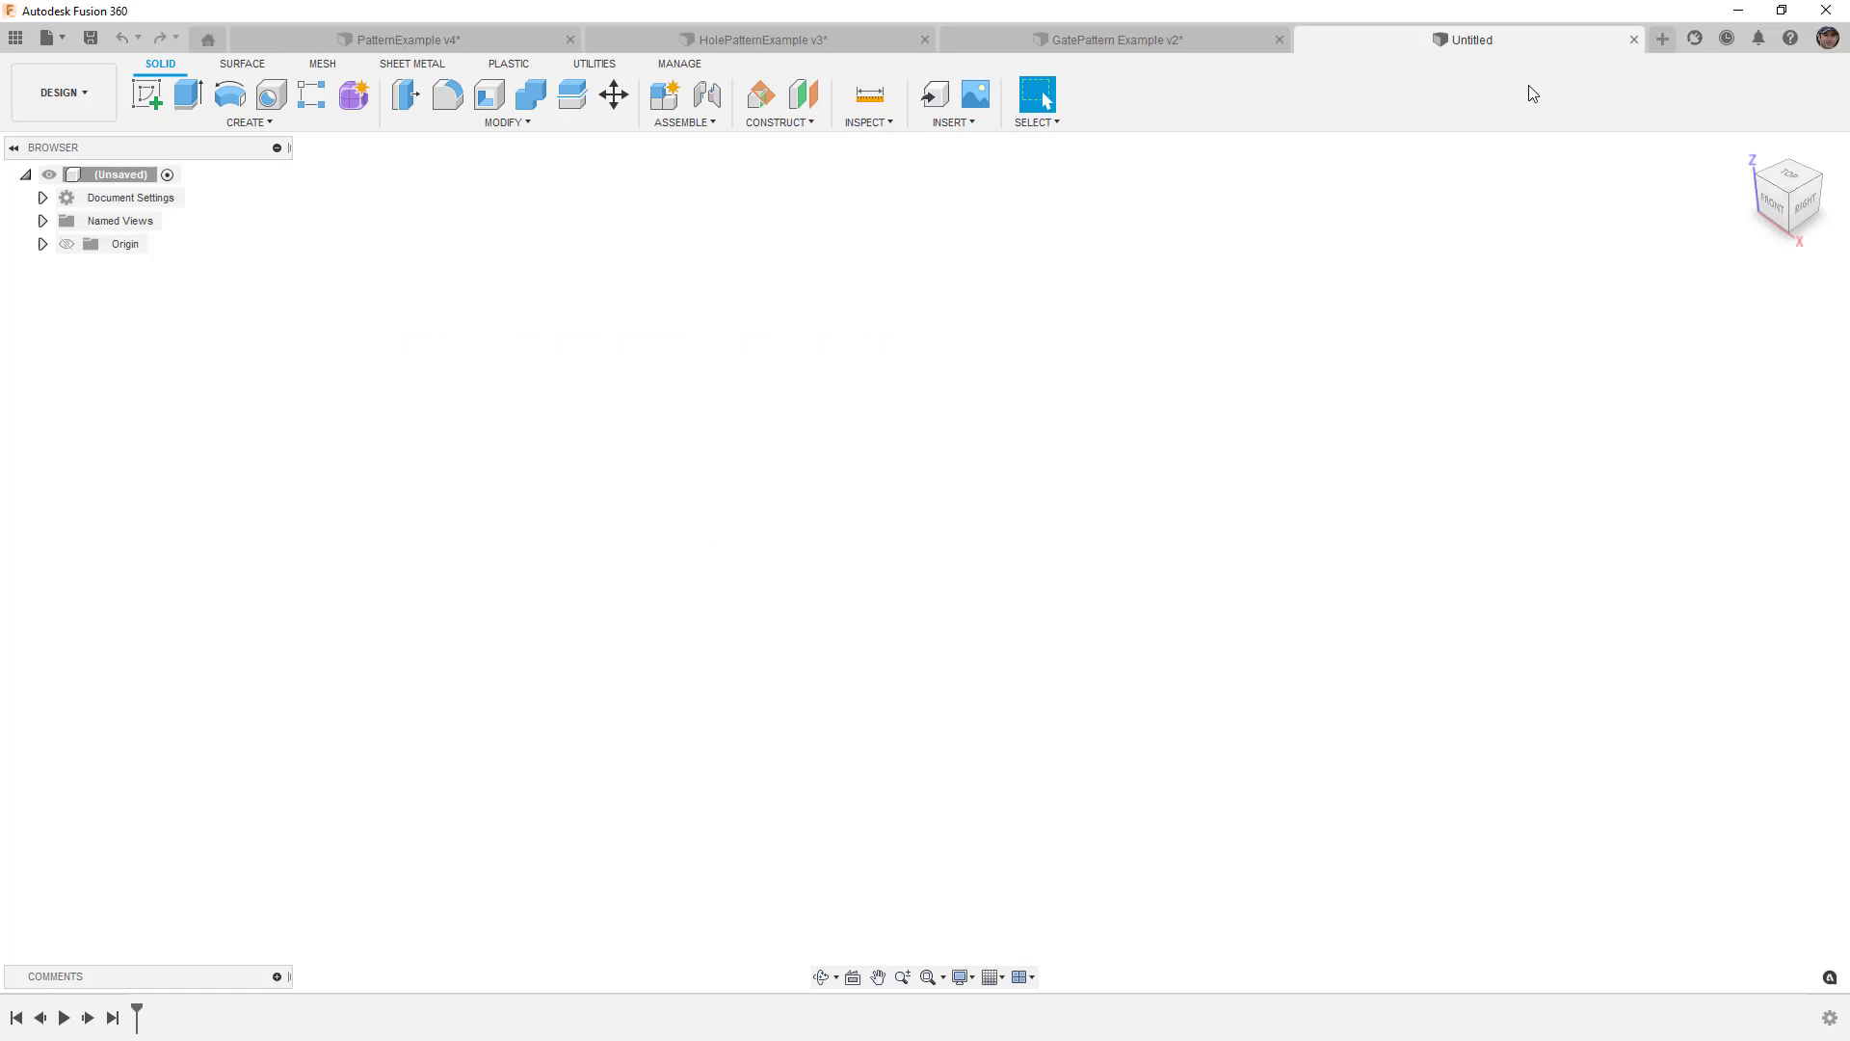
{"action": "left_click", "coordinate": [42, 198]}
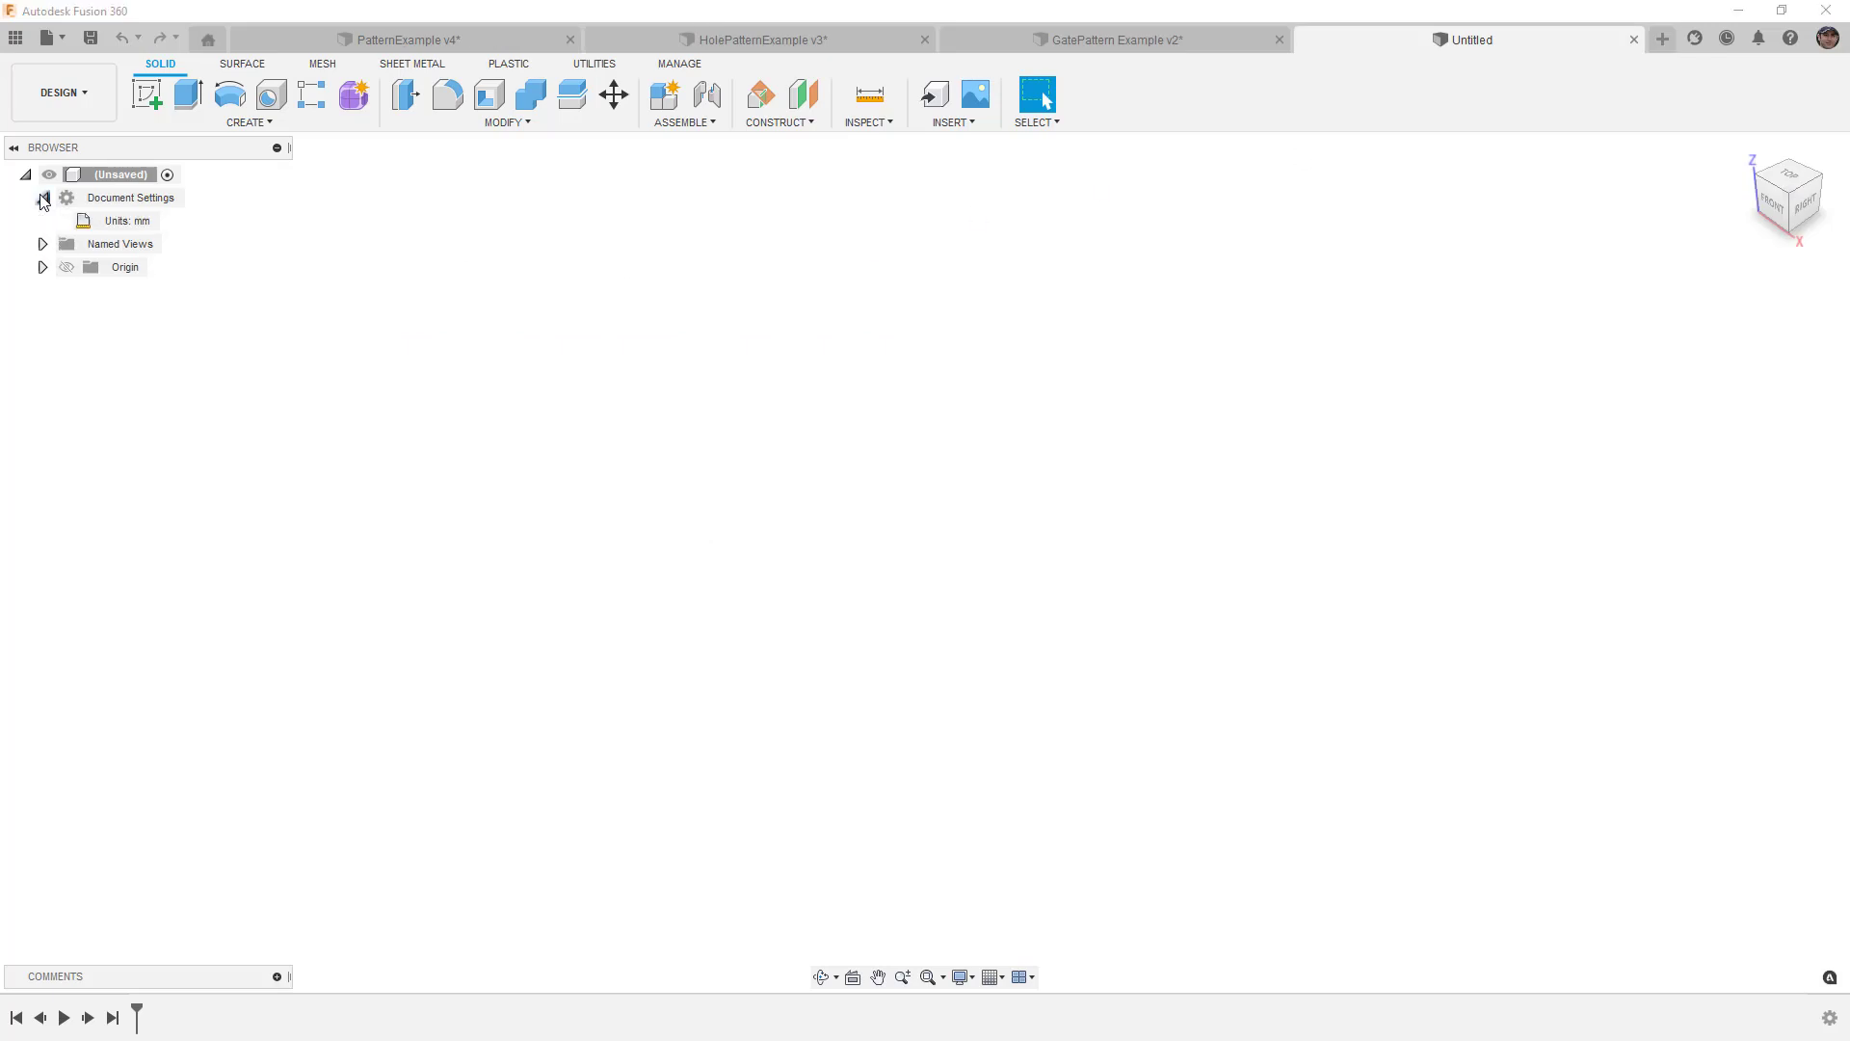
{"action": "left_click", "coordinate": [43, 198]}
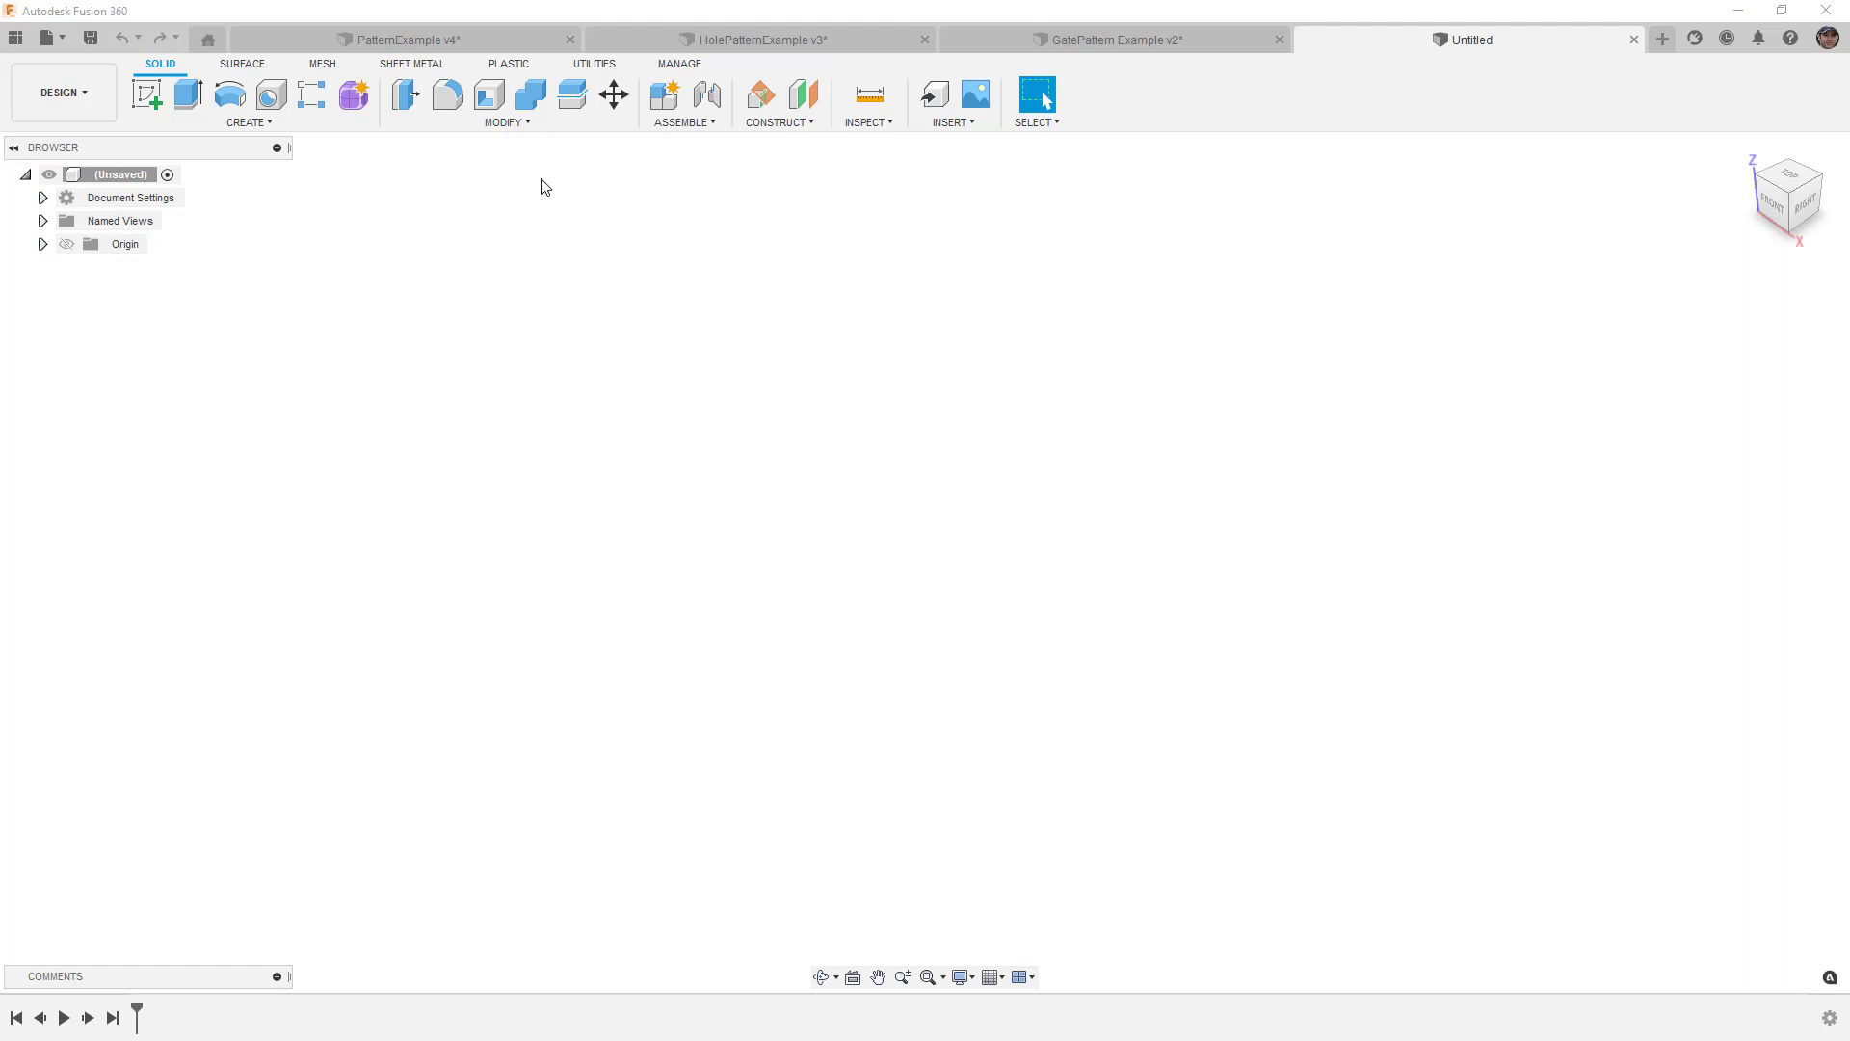
Step: Open the design's parameter list and add a user parameter Plate_Length with the value 400 mm
{"action": "left_click", "coordinate": [526, 126]}
{"action": "left_click", "coordinate": [499, 595]}
{"action": "left_click_drag", "start_coordinate": [1051, 542], "coordinate": [843, 420]}
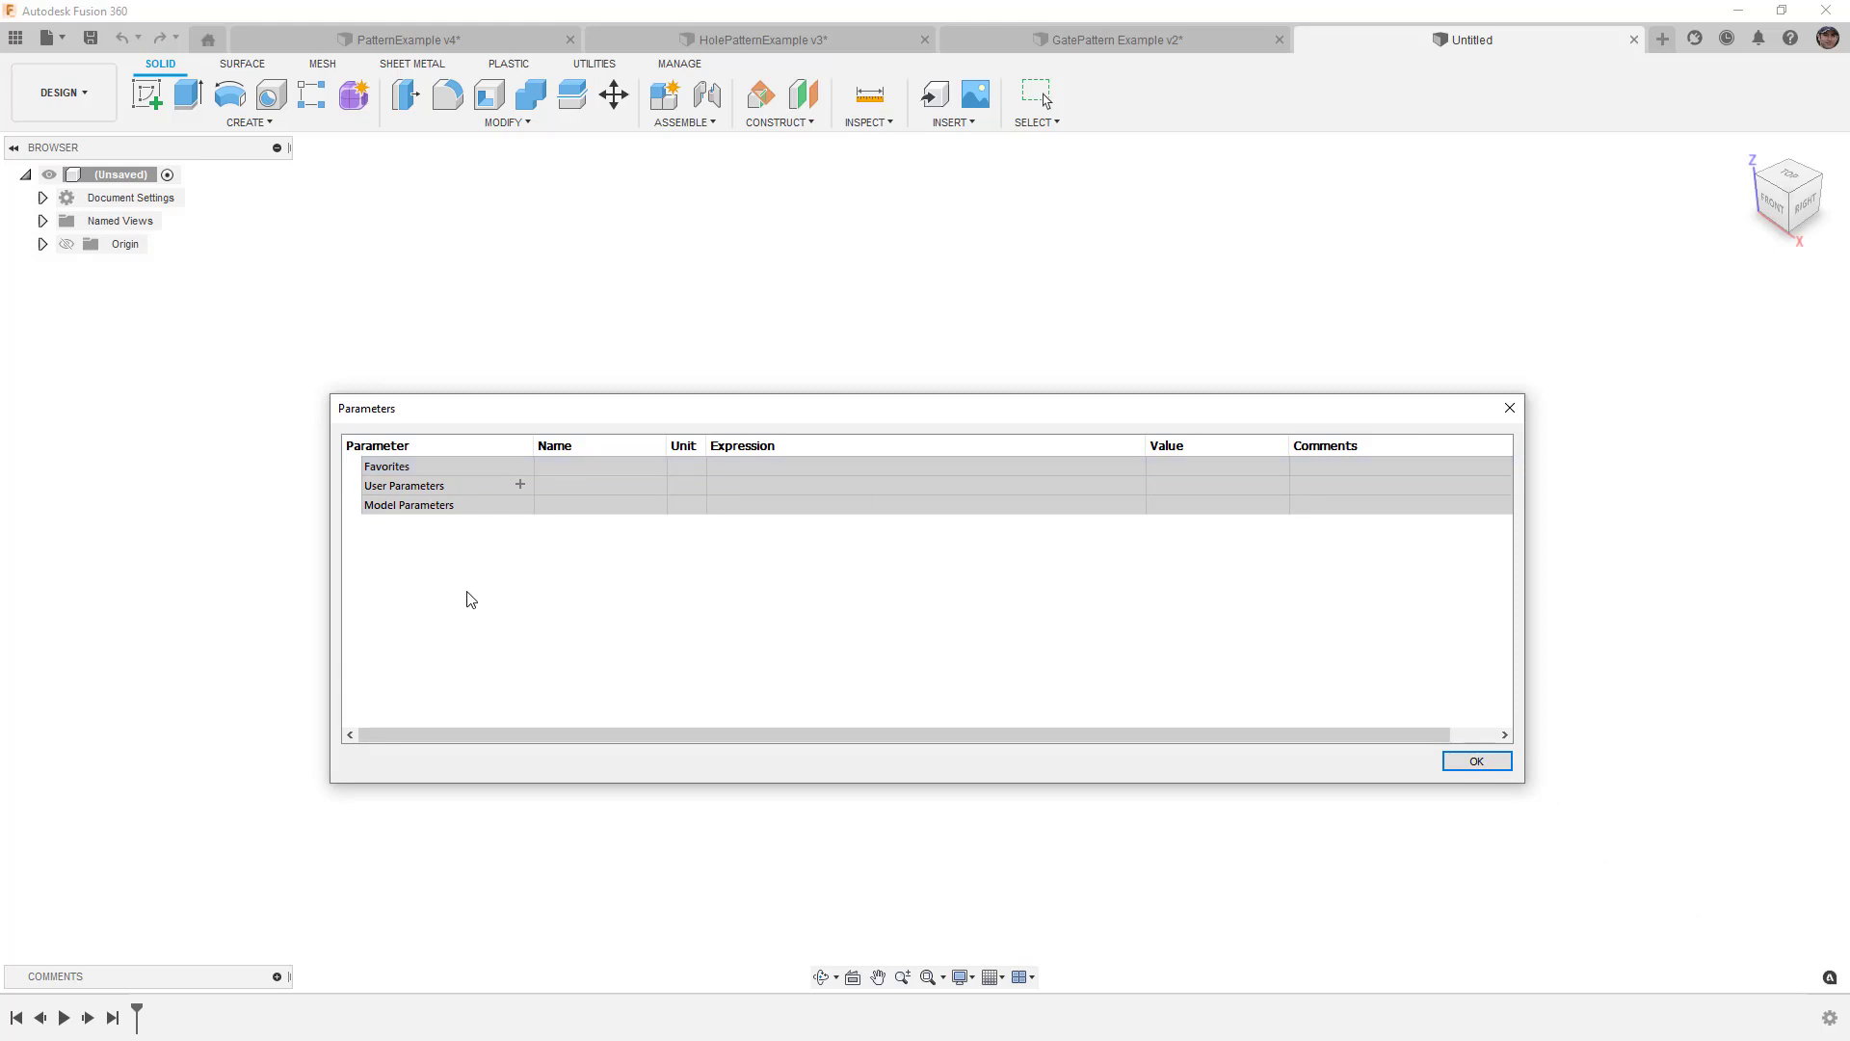
{"action": "left_click", "coordinate": [520, 483]}
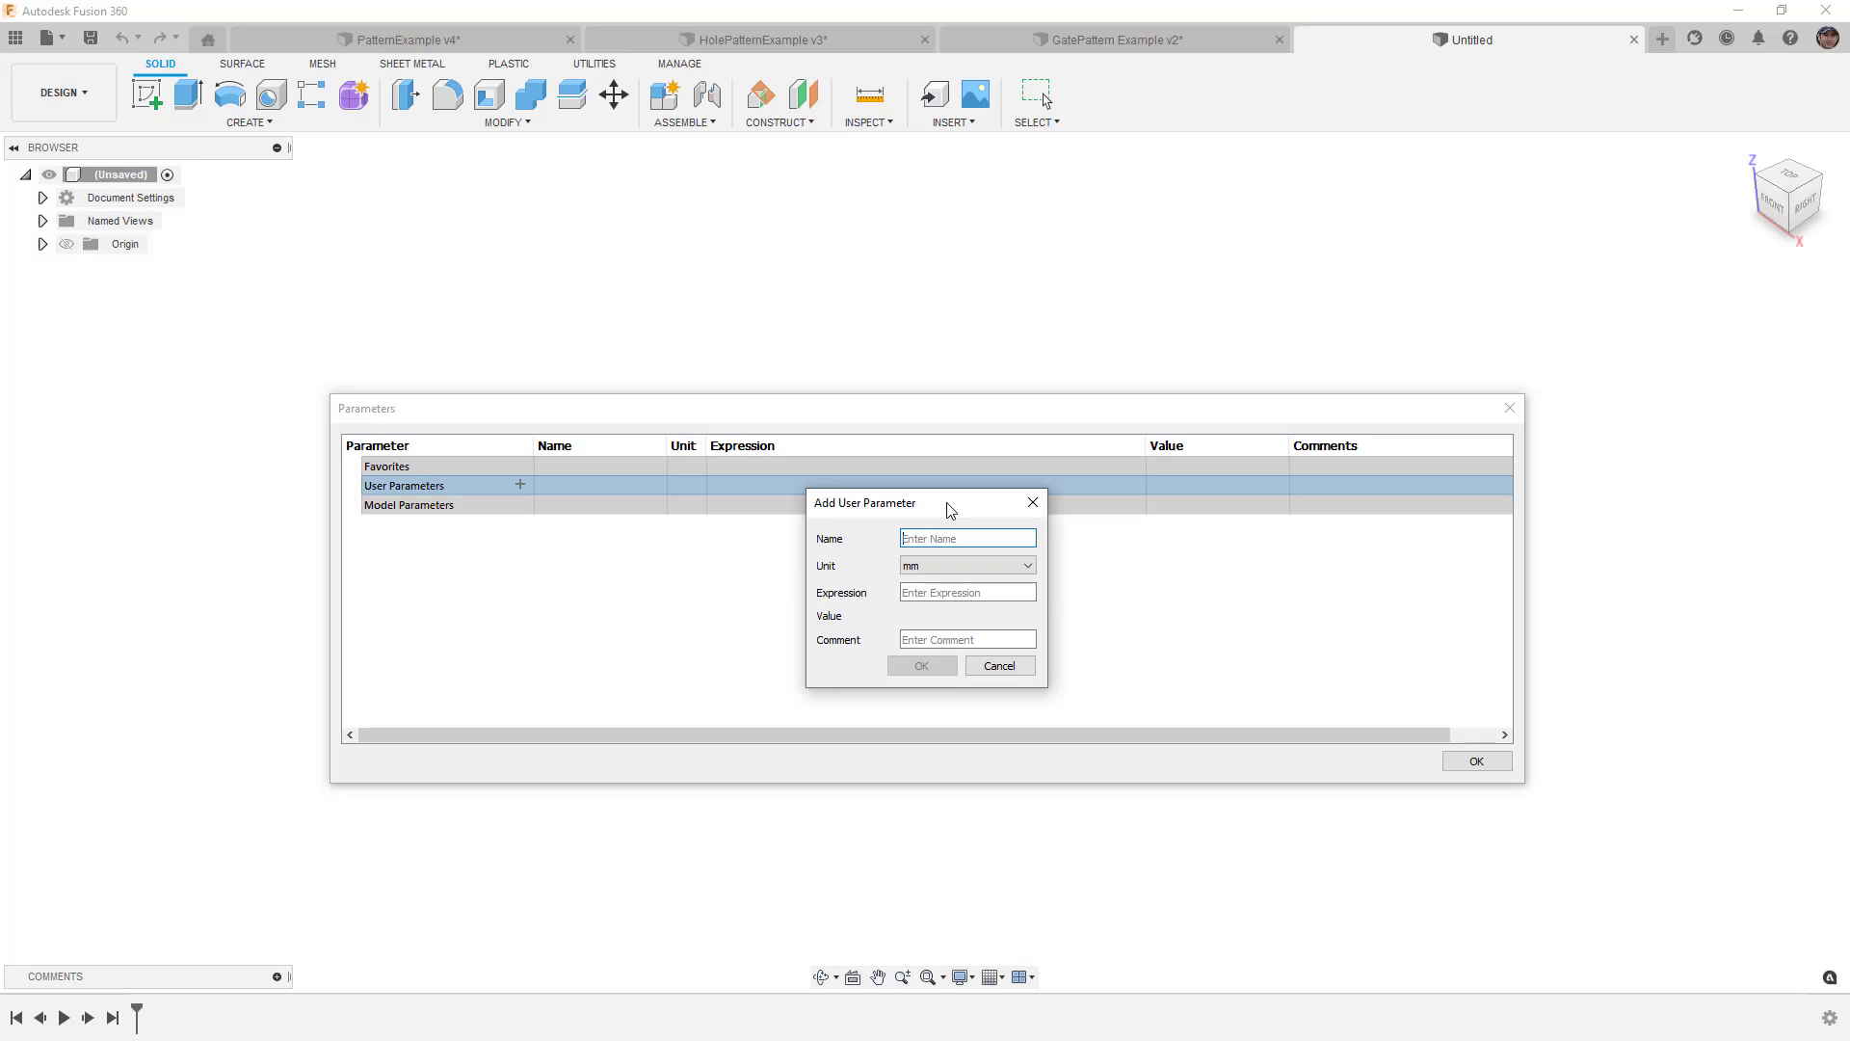
{"action": "type", "text": "Plate_Length"}
{"action": "left_click", "coordinate": [956, 593]}
{"action": "type", "text": "400"}
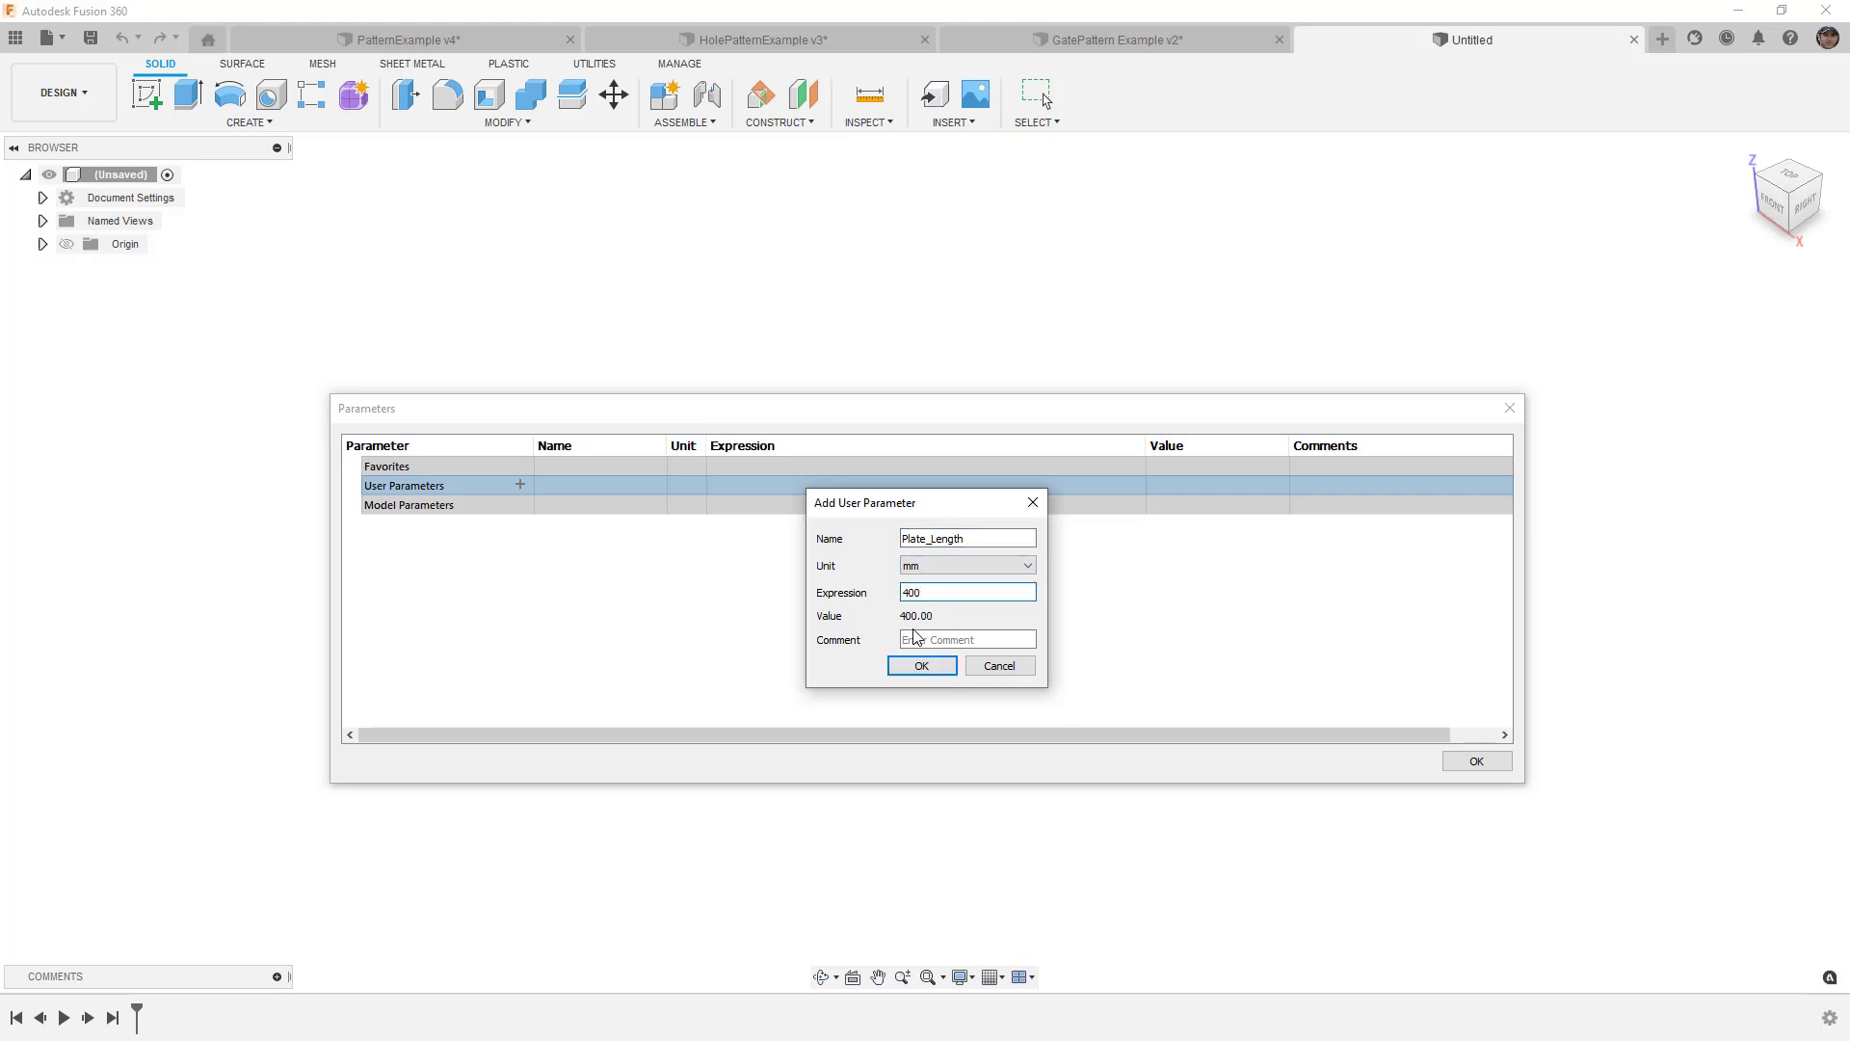
{"action": "key", "text": "Return"}
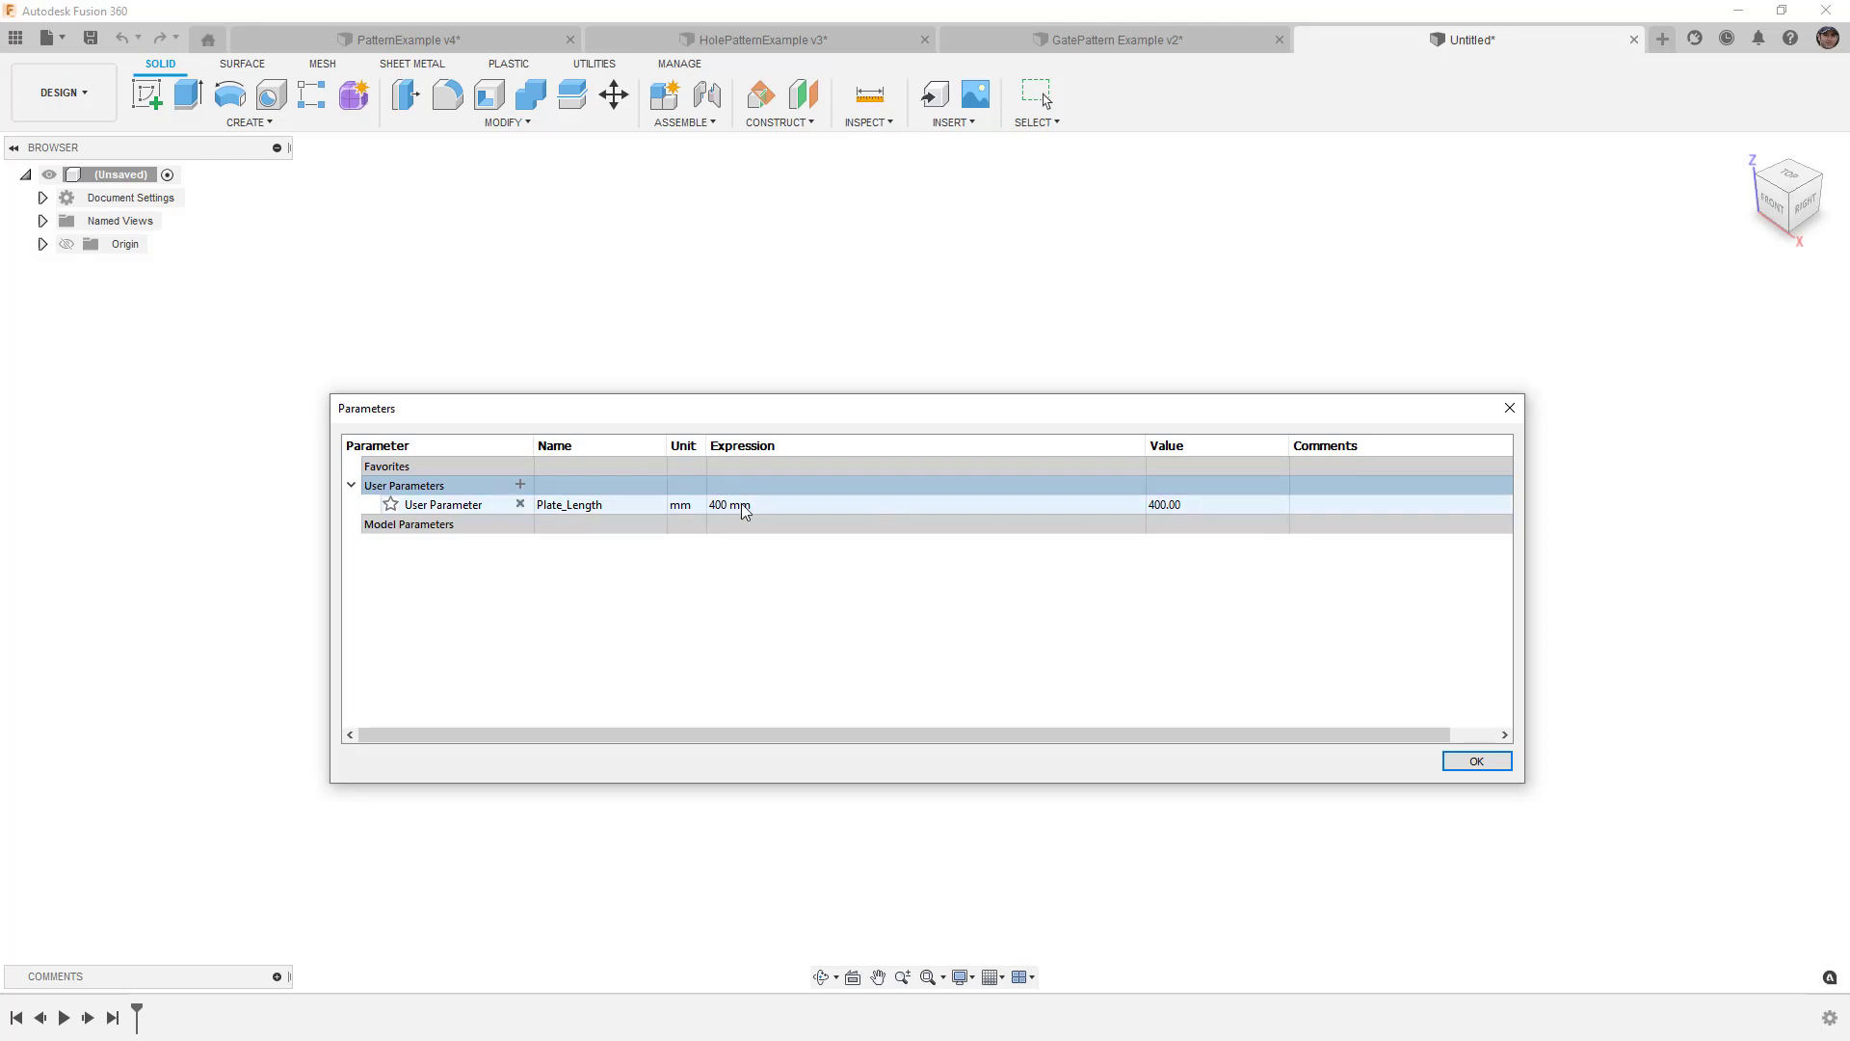
Step: Add a user parameter named Plate_Width with the value 250 mm
{"action": "left_click", "coordinate": [520, 484]}
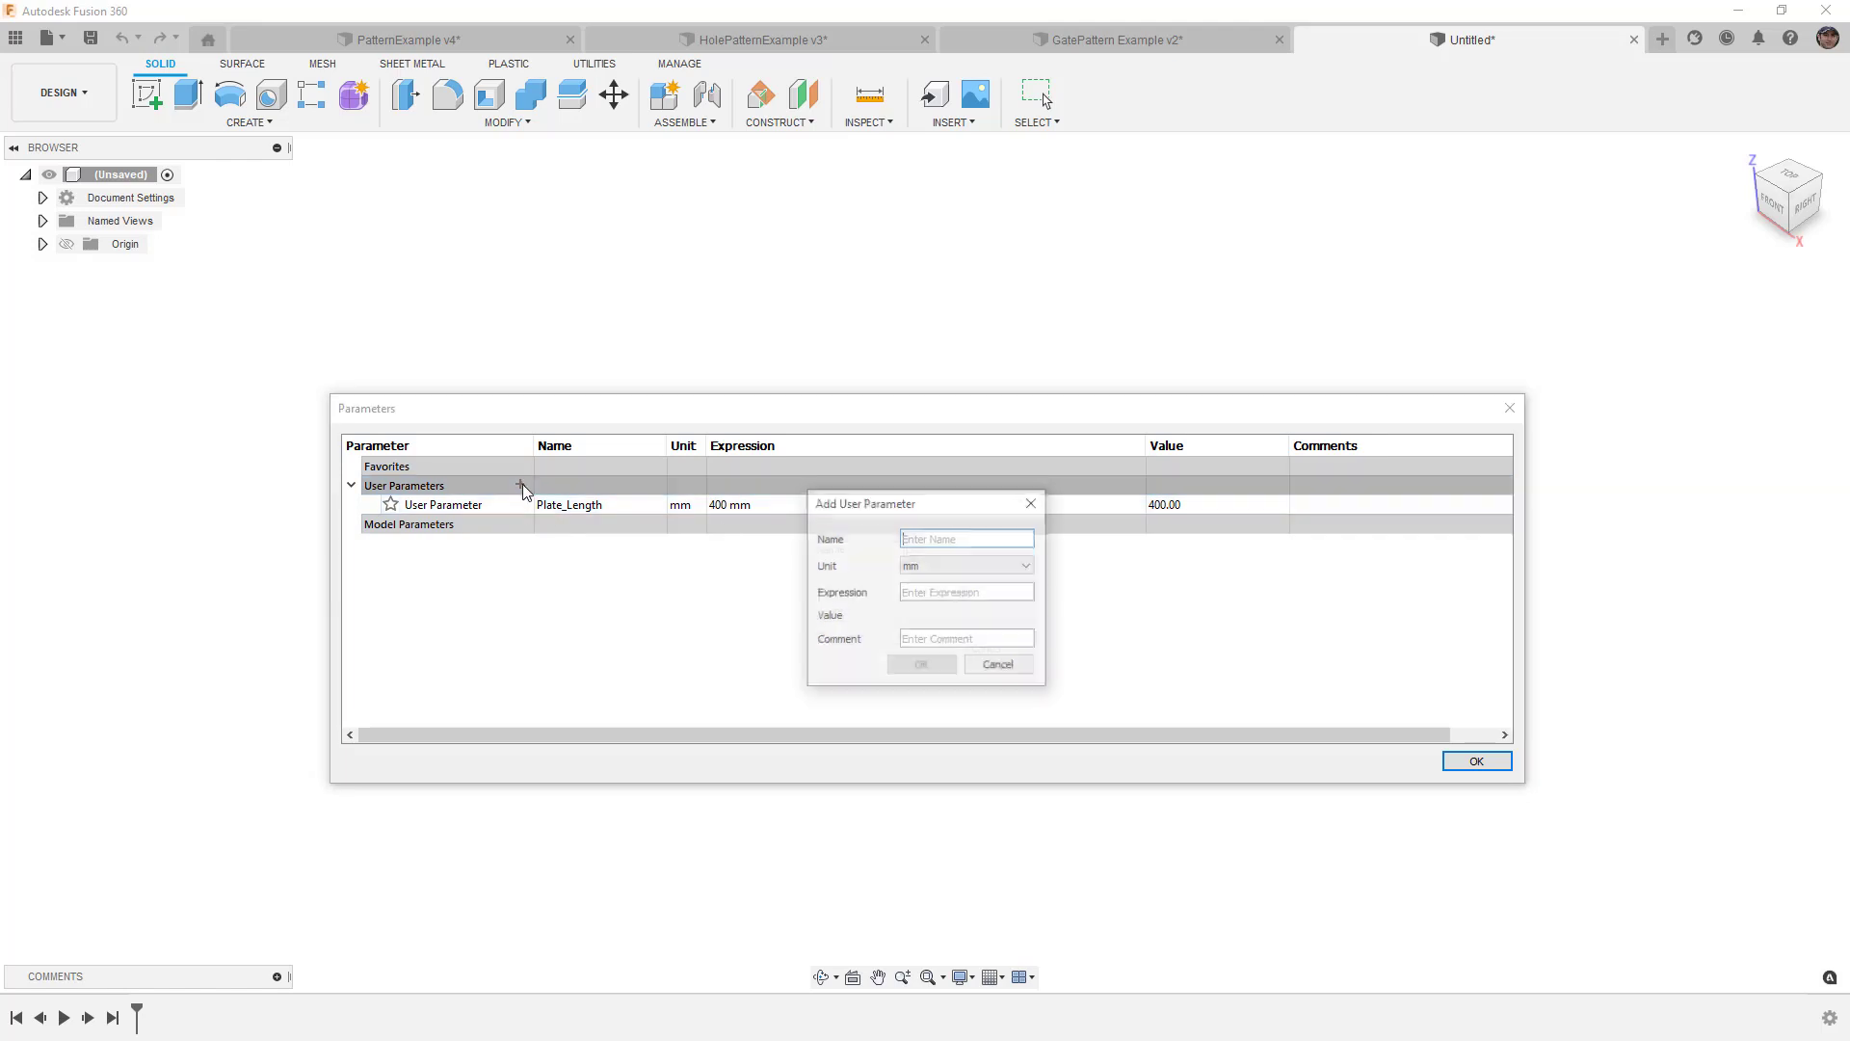
{"action": "left_click", "coordinate": [945, 536]}
{"action": "type", "text": "Pla"}
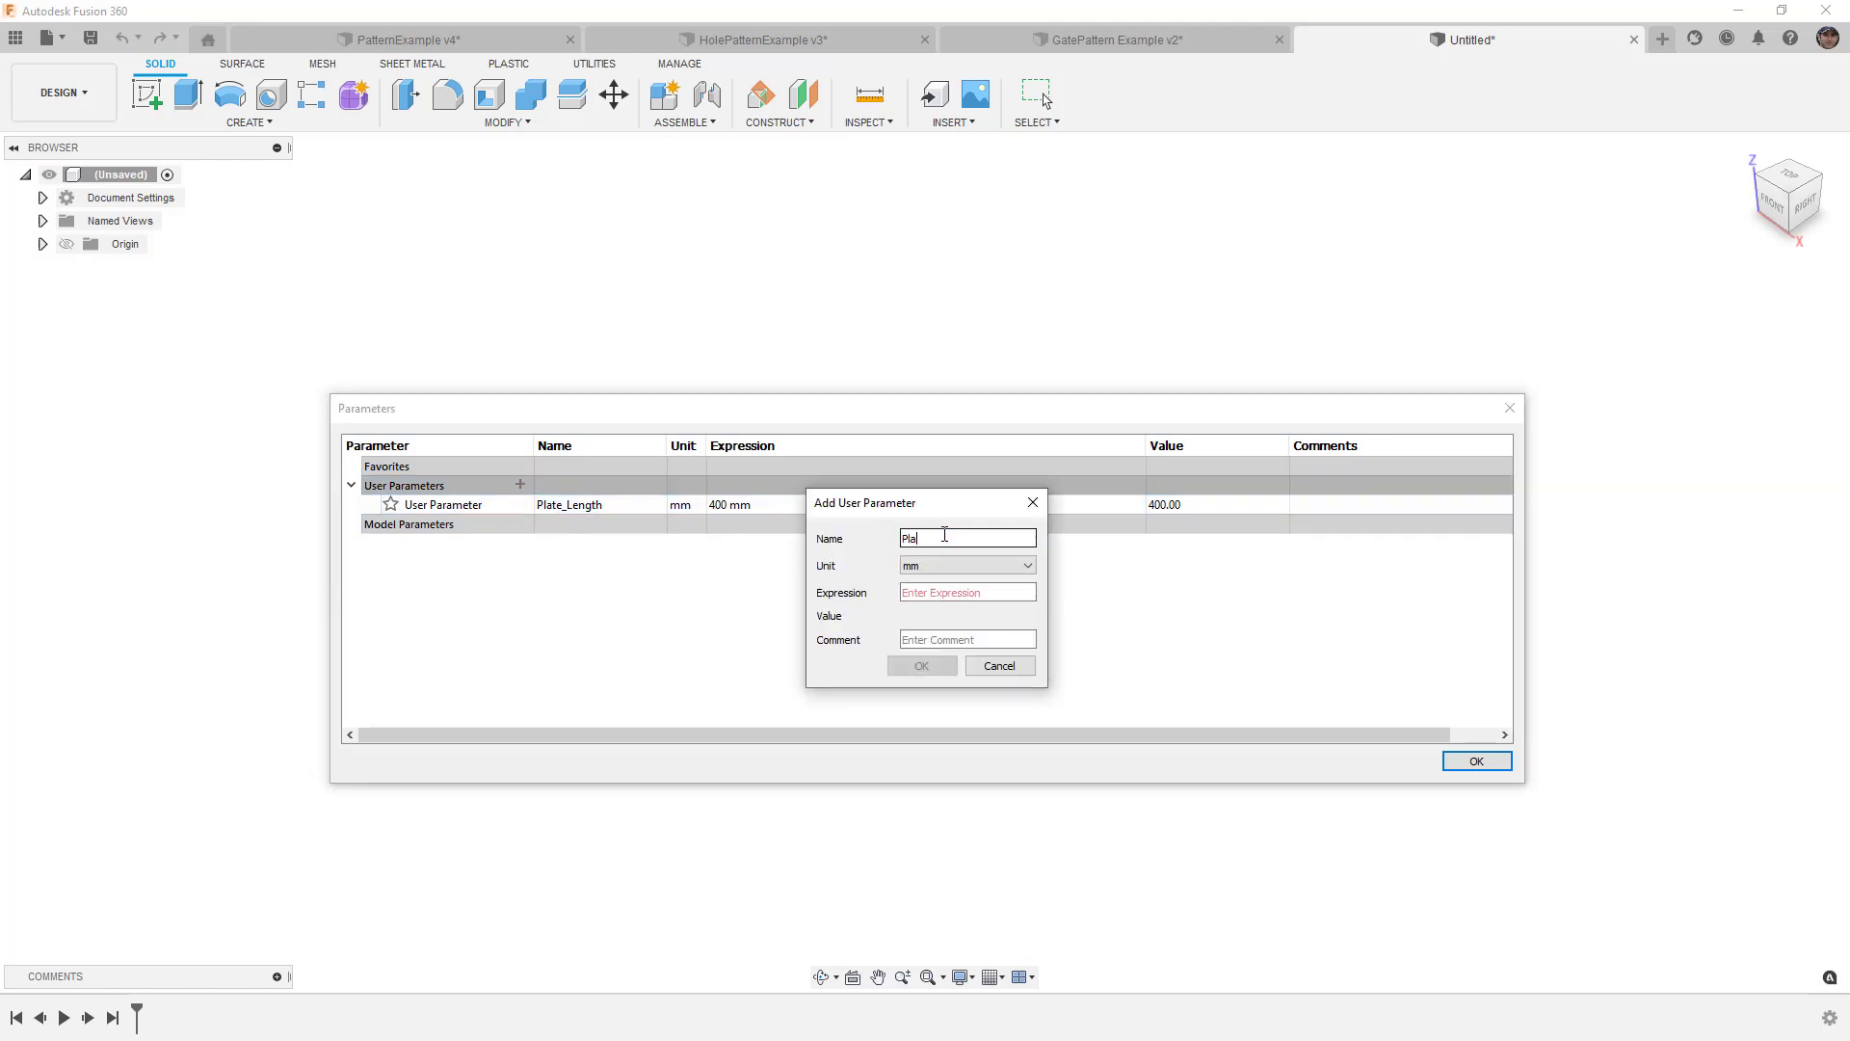
{"action": "type", "text": "te_Width"}
{"action": "key", "text": "Tab"}
{"action": "type", "text": "250"}
{"action": "key", "text": "Return"}
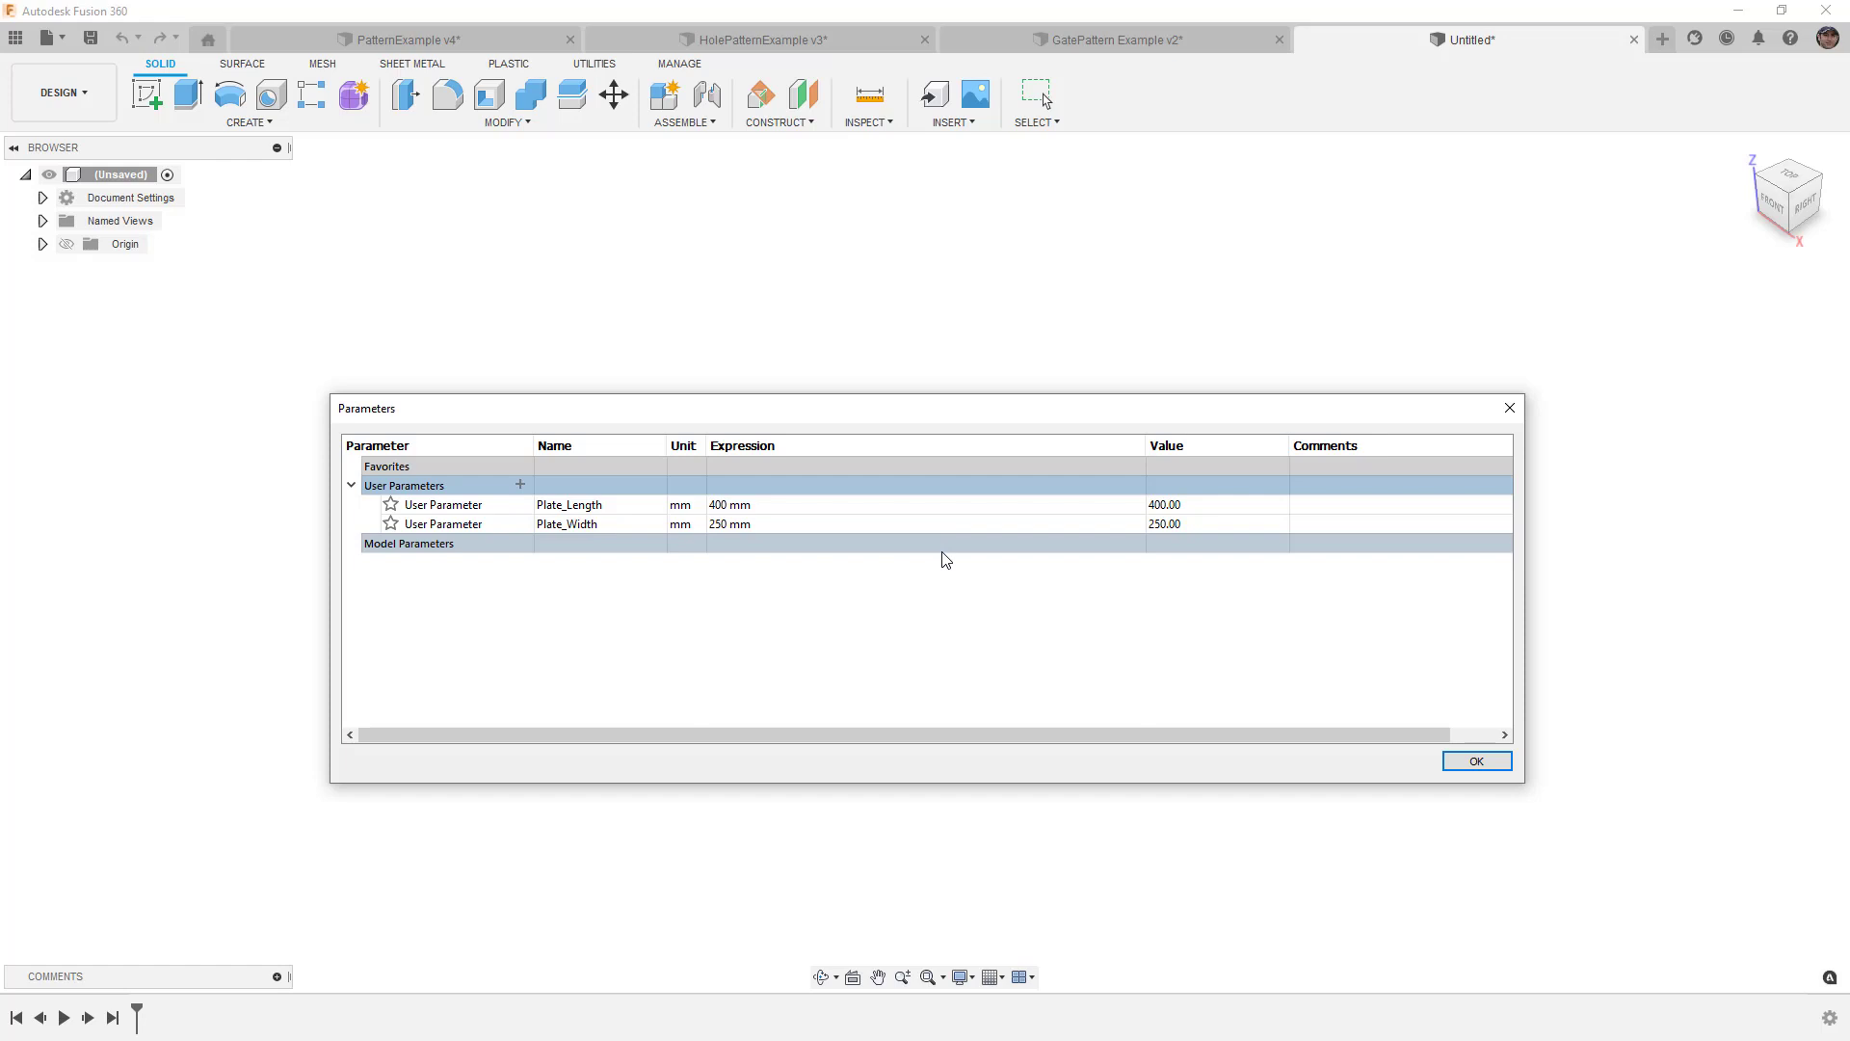
Step: Add a user parameter named Pattern_Offset with the value 25 mm
{"action": "left_click", "coordinate": [519, 484]}
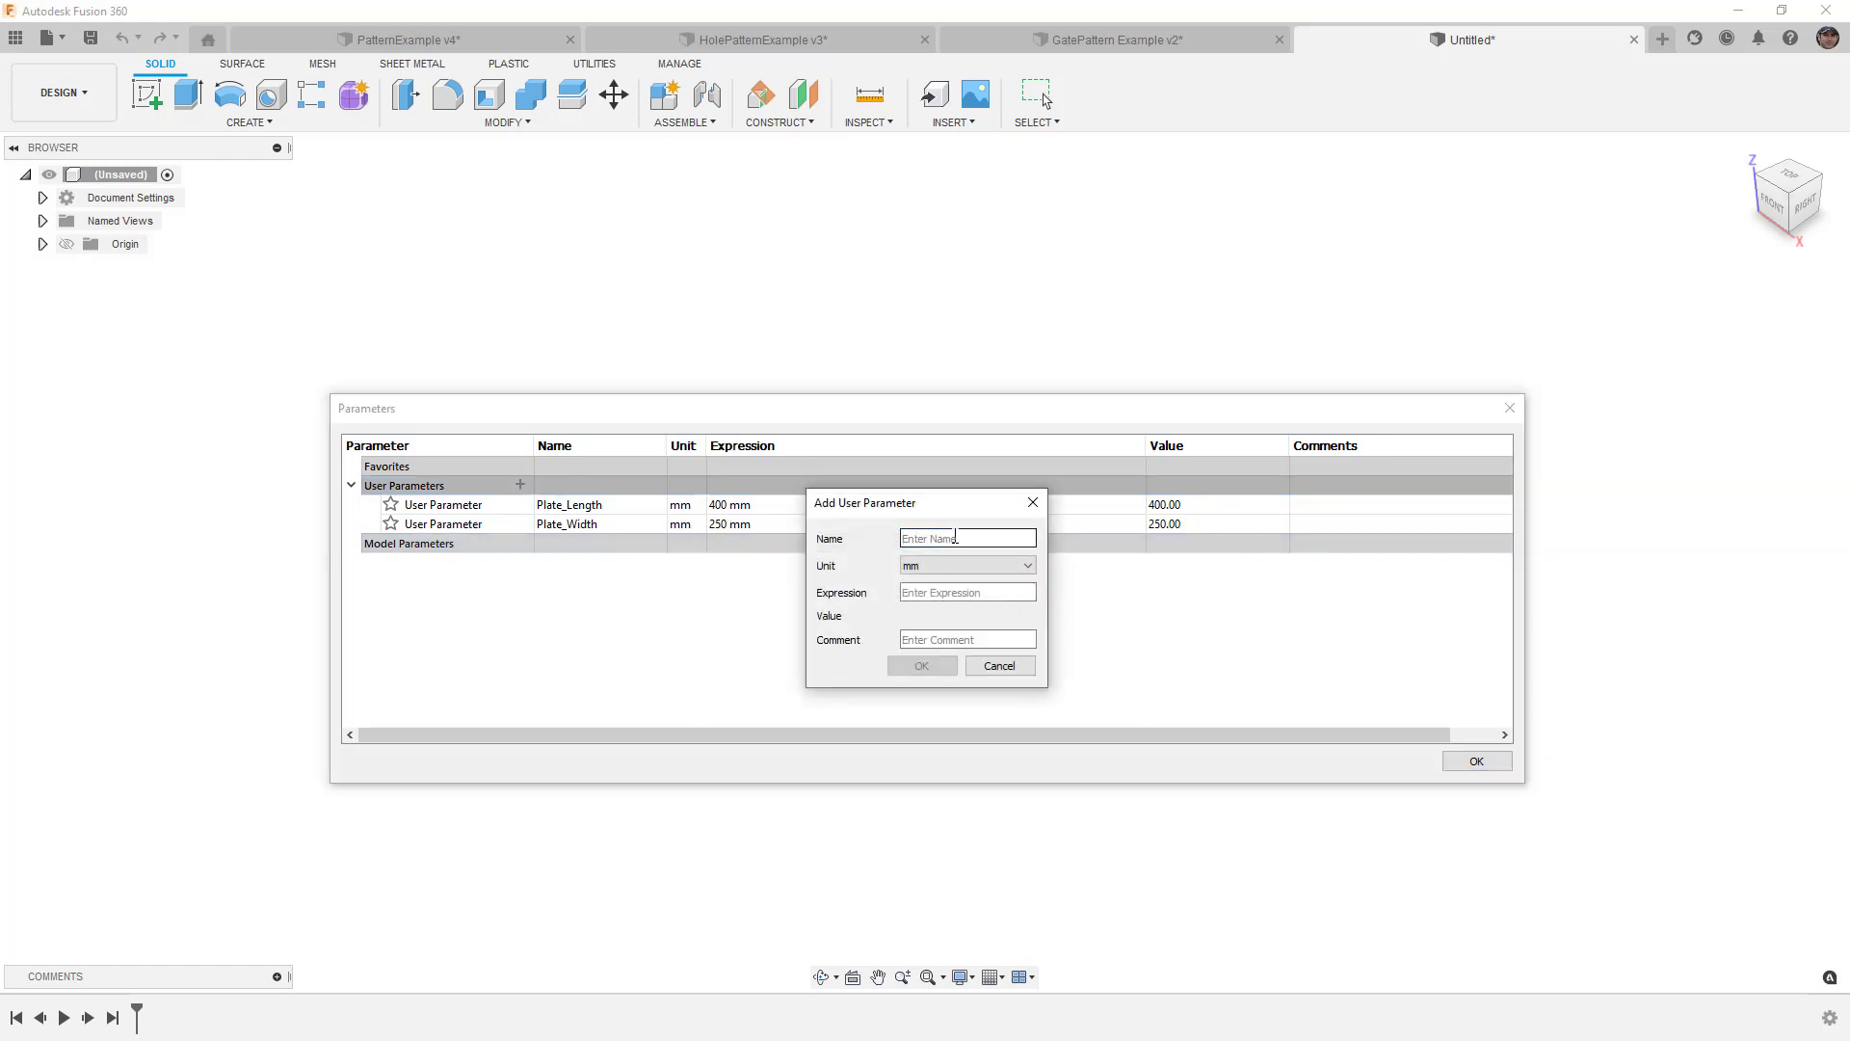
{"action": "type", "text": "Pattern_Offset"}
{"action": "key", "text": "Tab"}
{"action": "key", "text": "Tab"}
{"action": "type", "text": "25"}
{"action": "key", "text": "Return"}
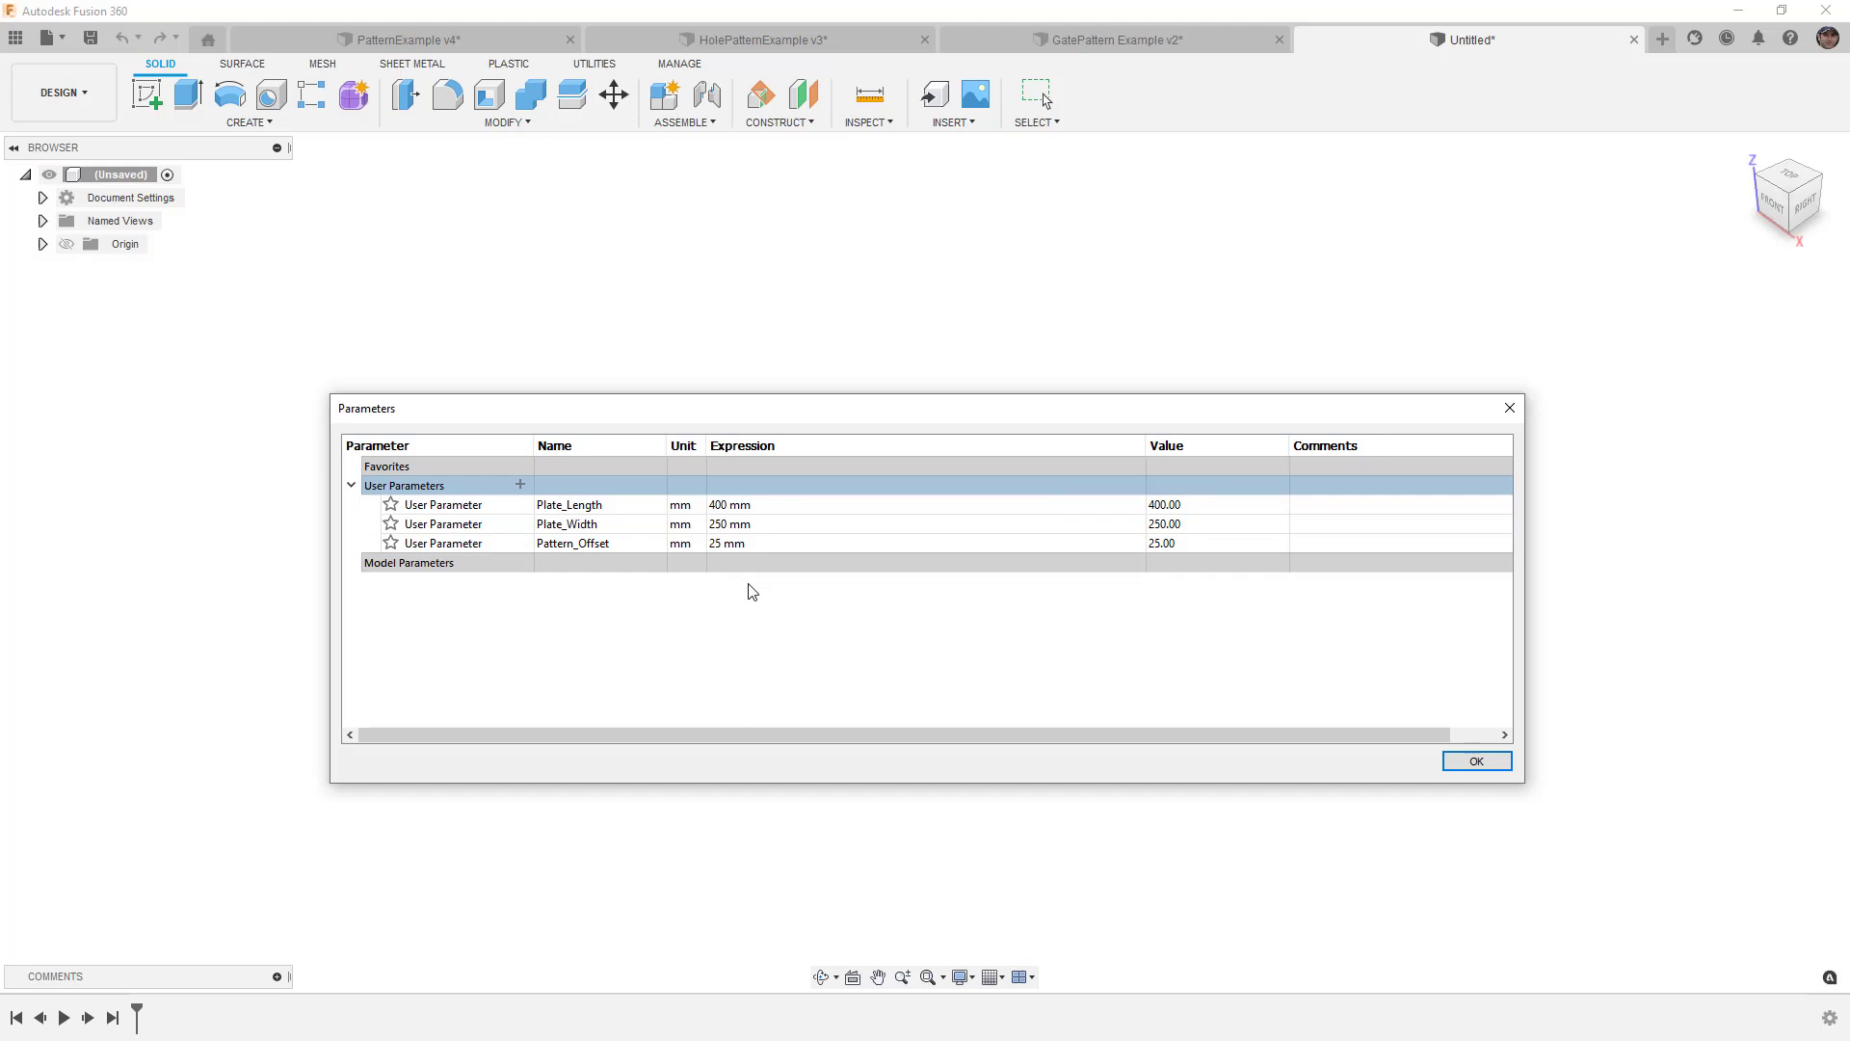
Step: Add a user parameter PLDistance in mm with the expression (Plate_Length - (2 * Pattern_Offset))
{"action": "left_click", "coordinate": [521, 485]}
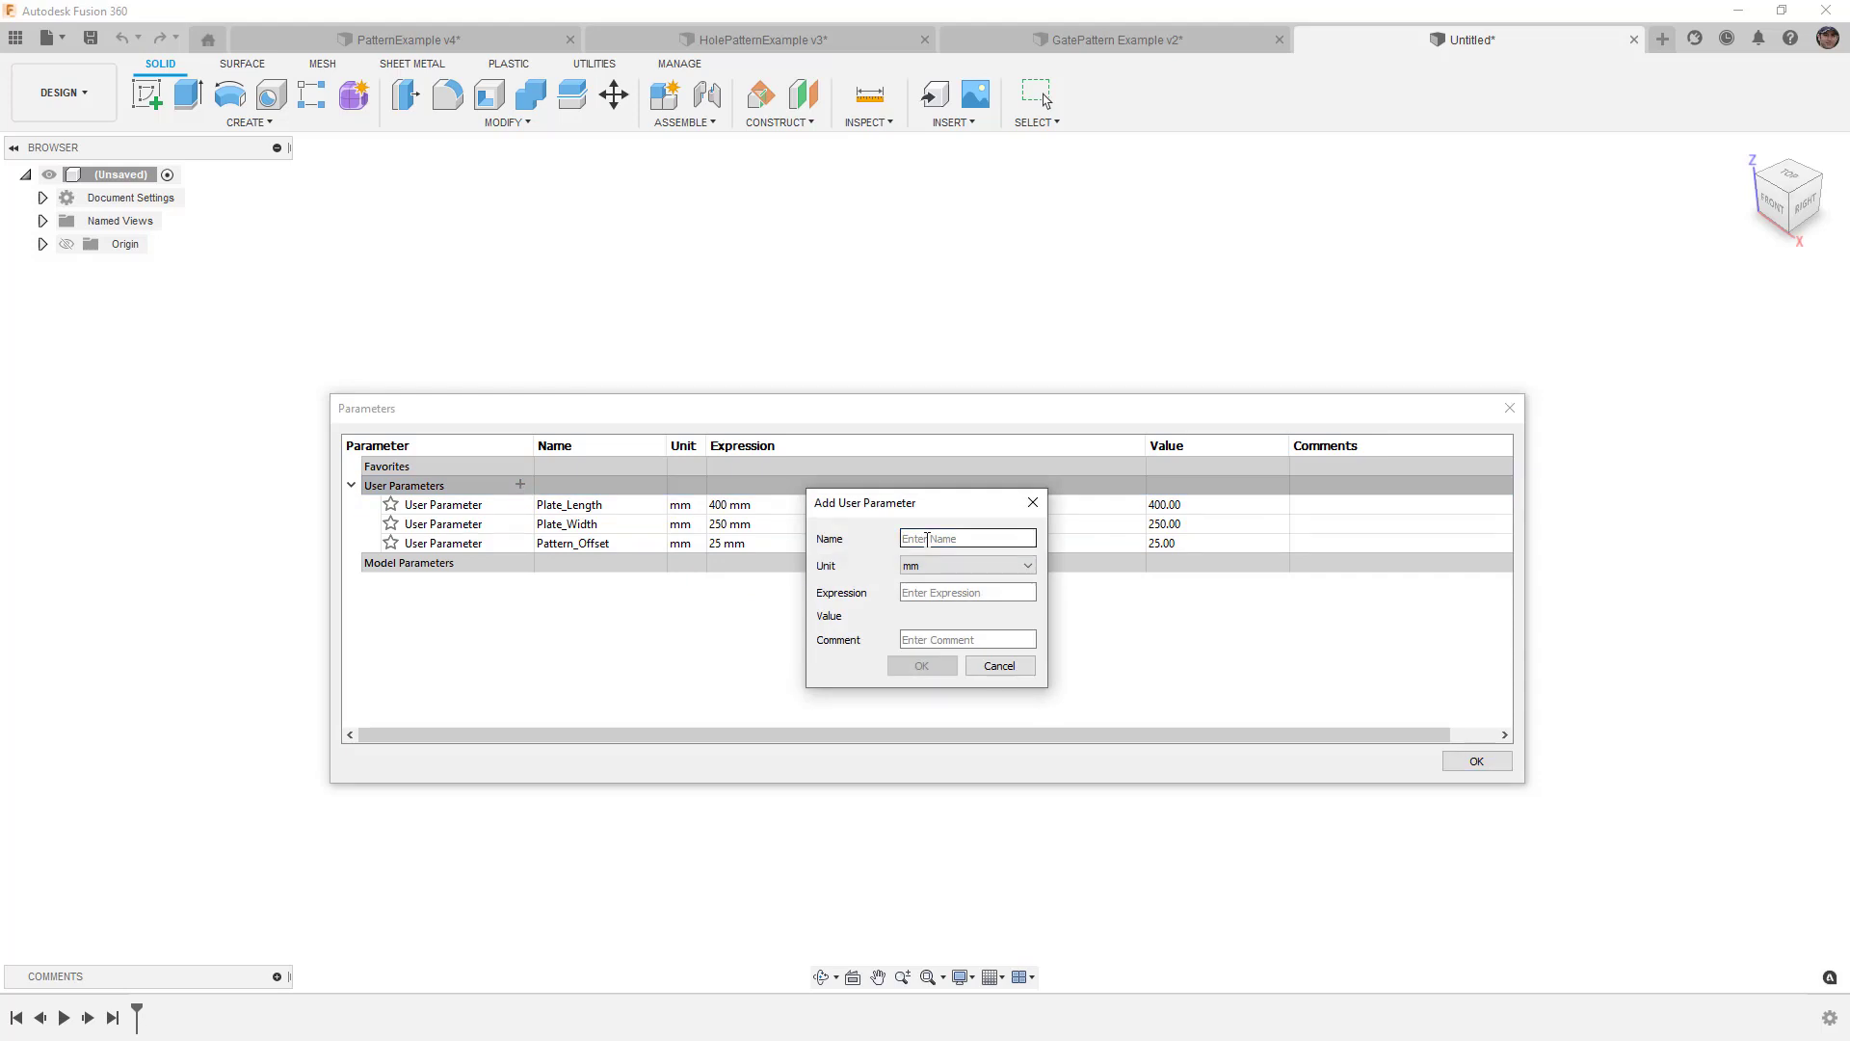
{"action": "left_click", "coordinate": [927, 538]}
{"action": "type", "text": "PLDistancee"}
{"action": "key", "text": "Tab"}
{"action": "left_click", "coordinate": [970, 542]}
{"action": "left_click", "coordinate": [964, 592]}
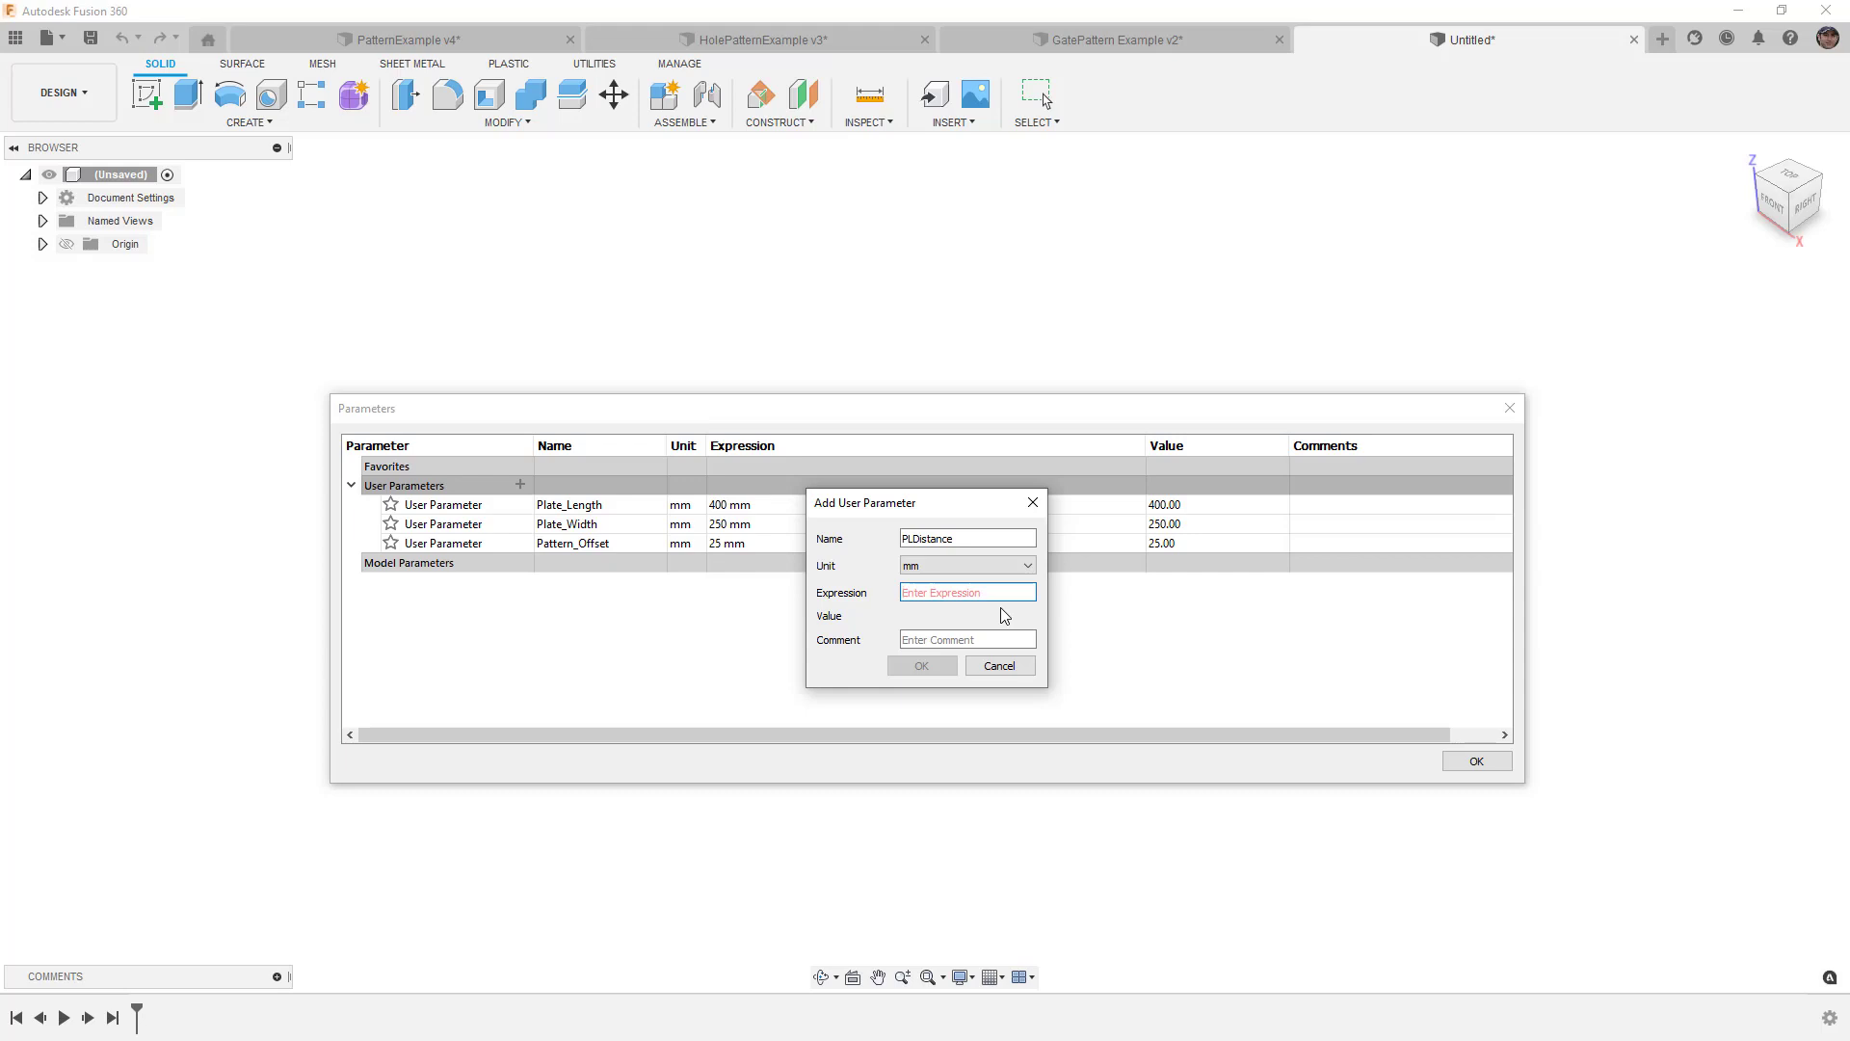
{"action": "type", "text": "(Pl"}
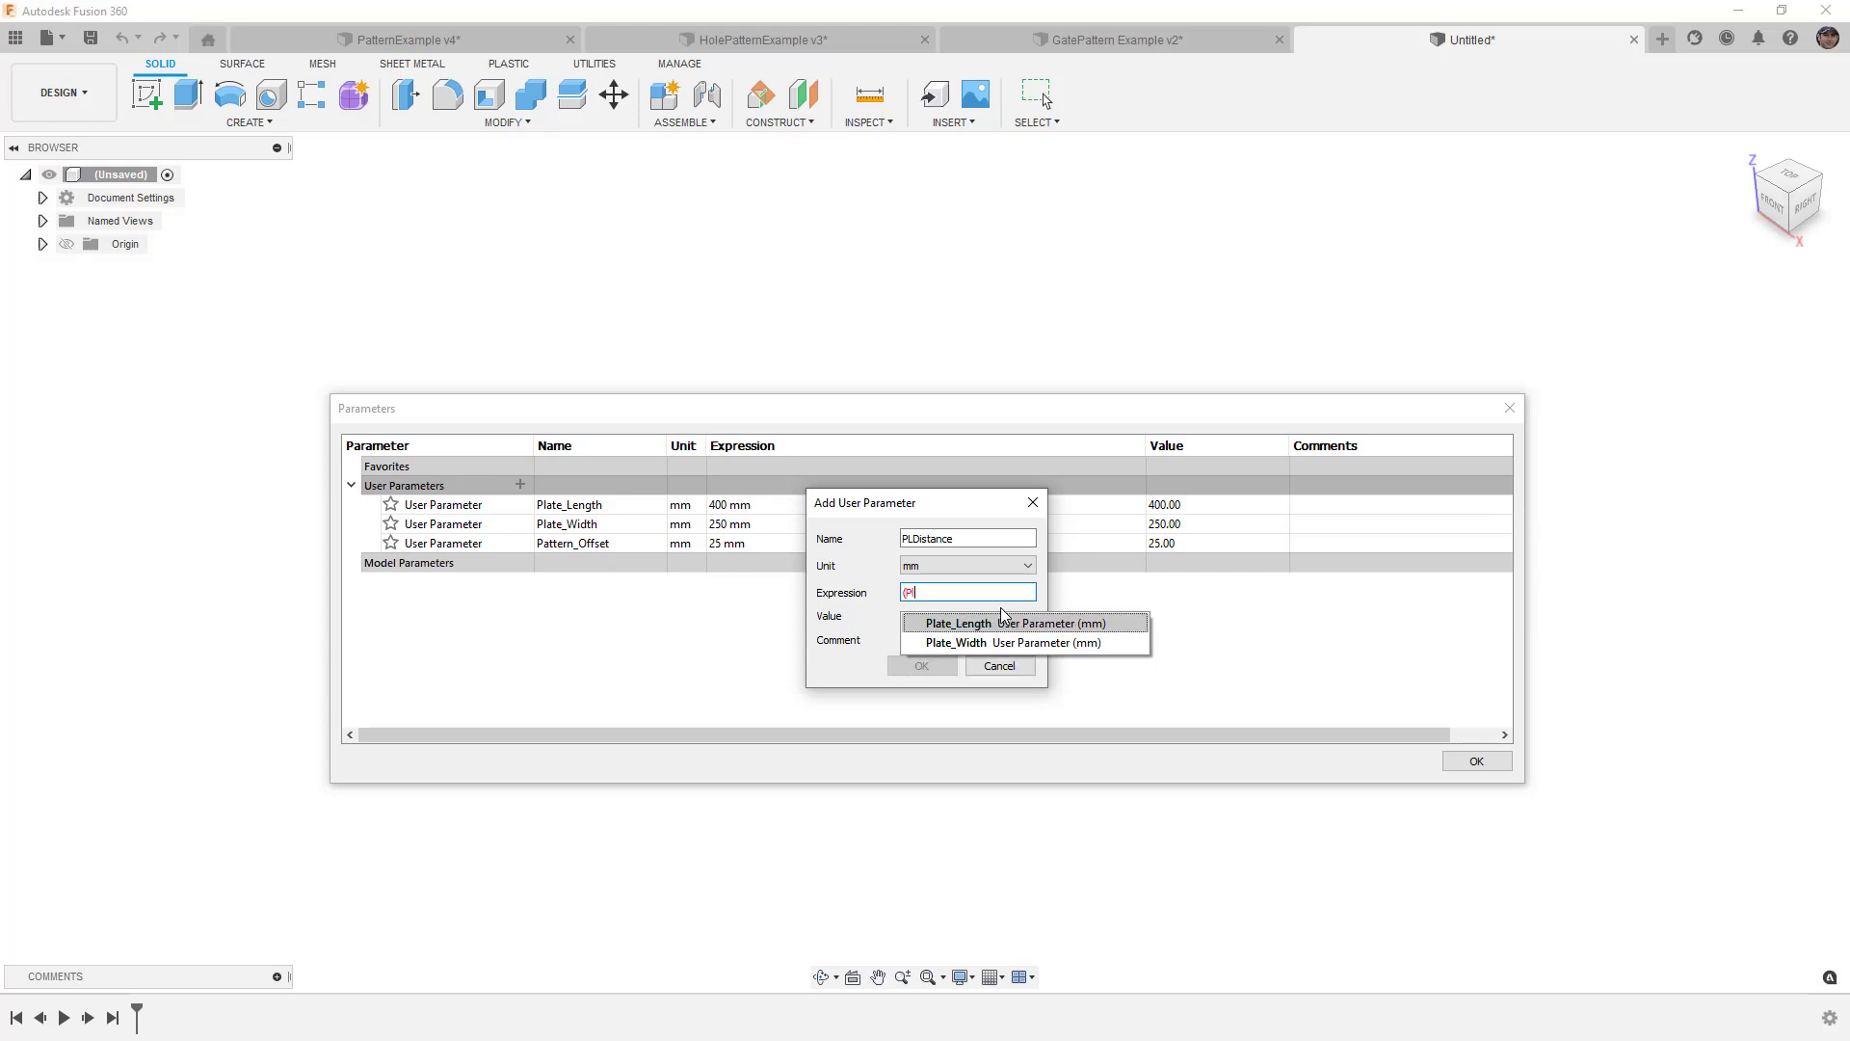
{"action": "left_click", "coordinate": [1100, 624]}
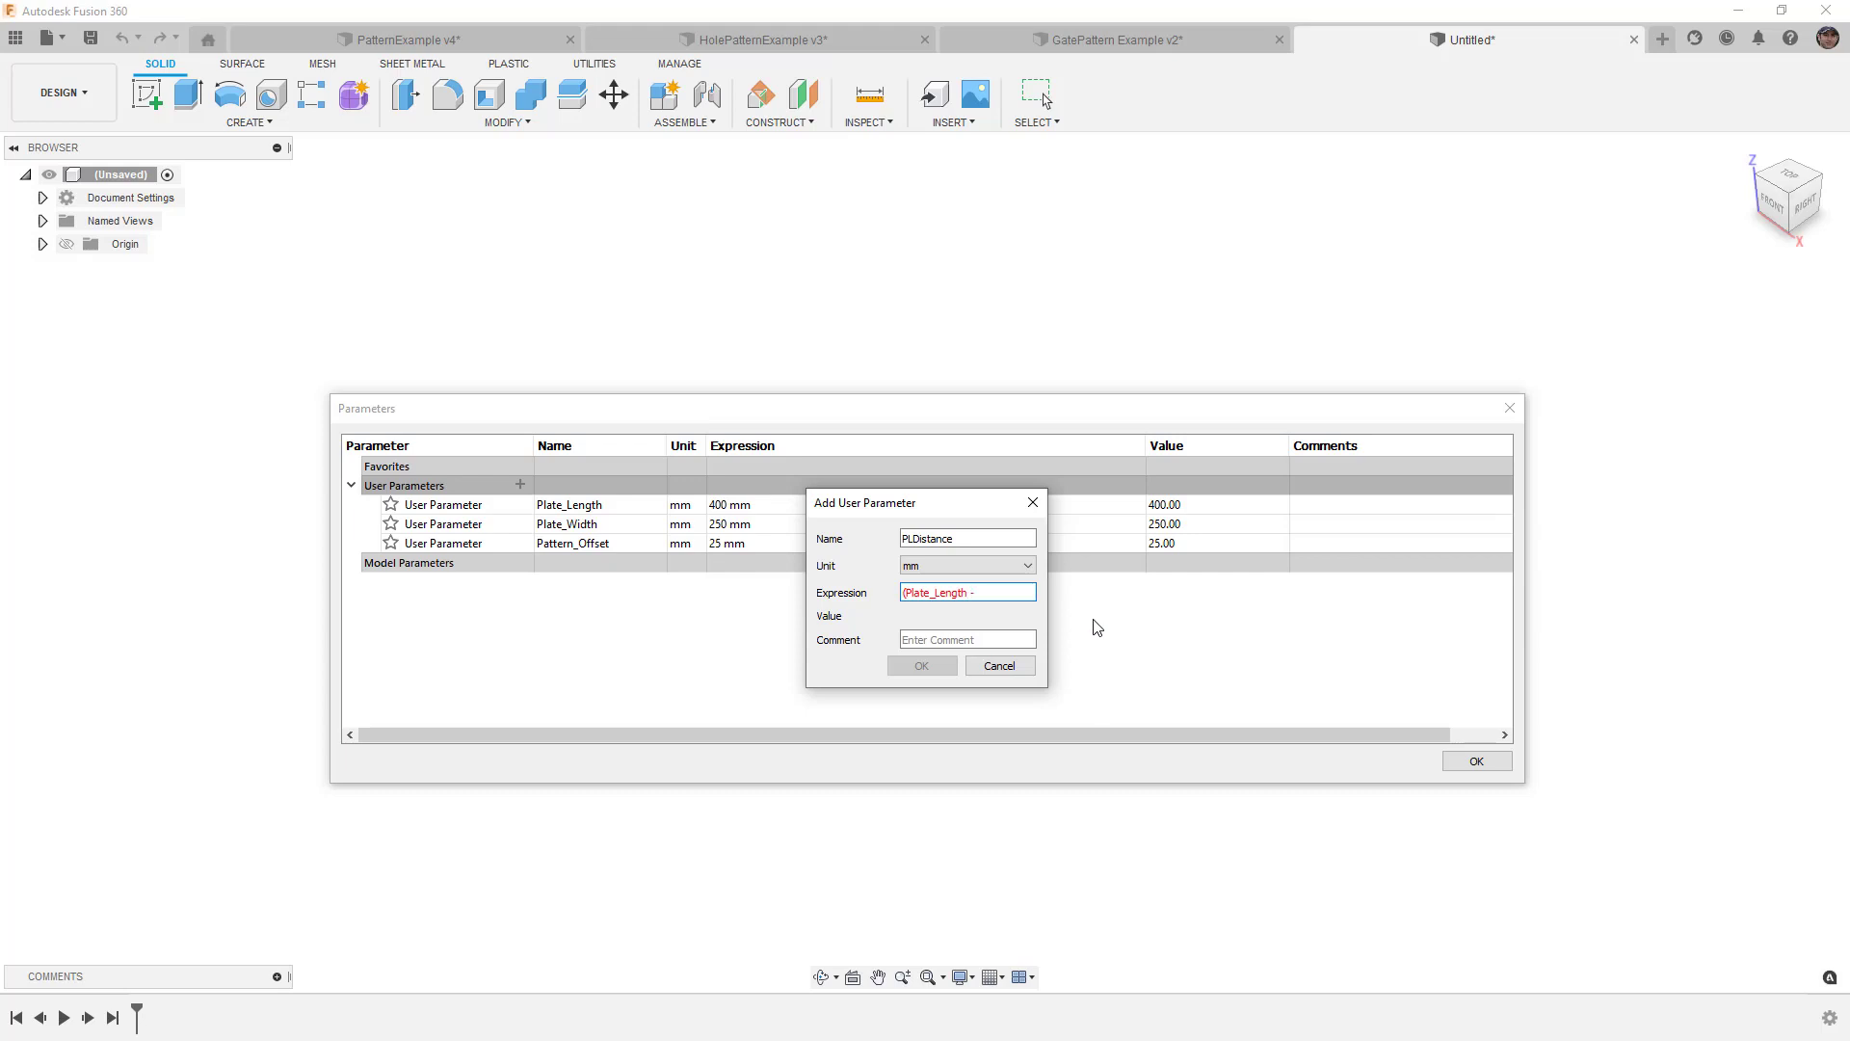
{"action": "type", "text": "- (2 * Pa"}
{"action": "left_click", "coordinate": [1096, 624]}
{"action": "type", "text": "))"}
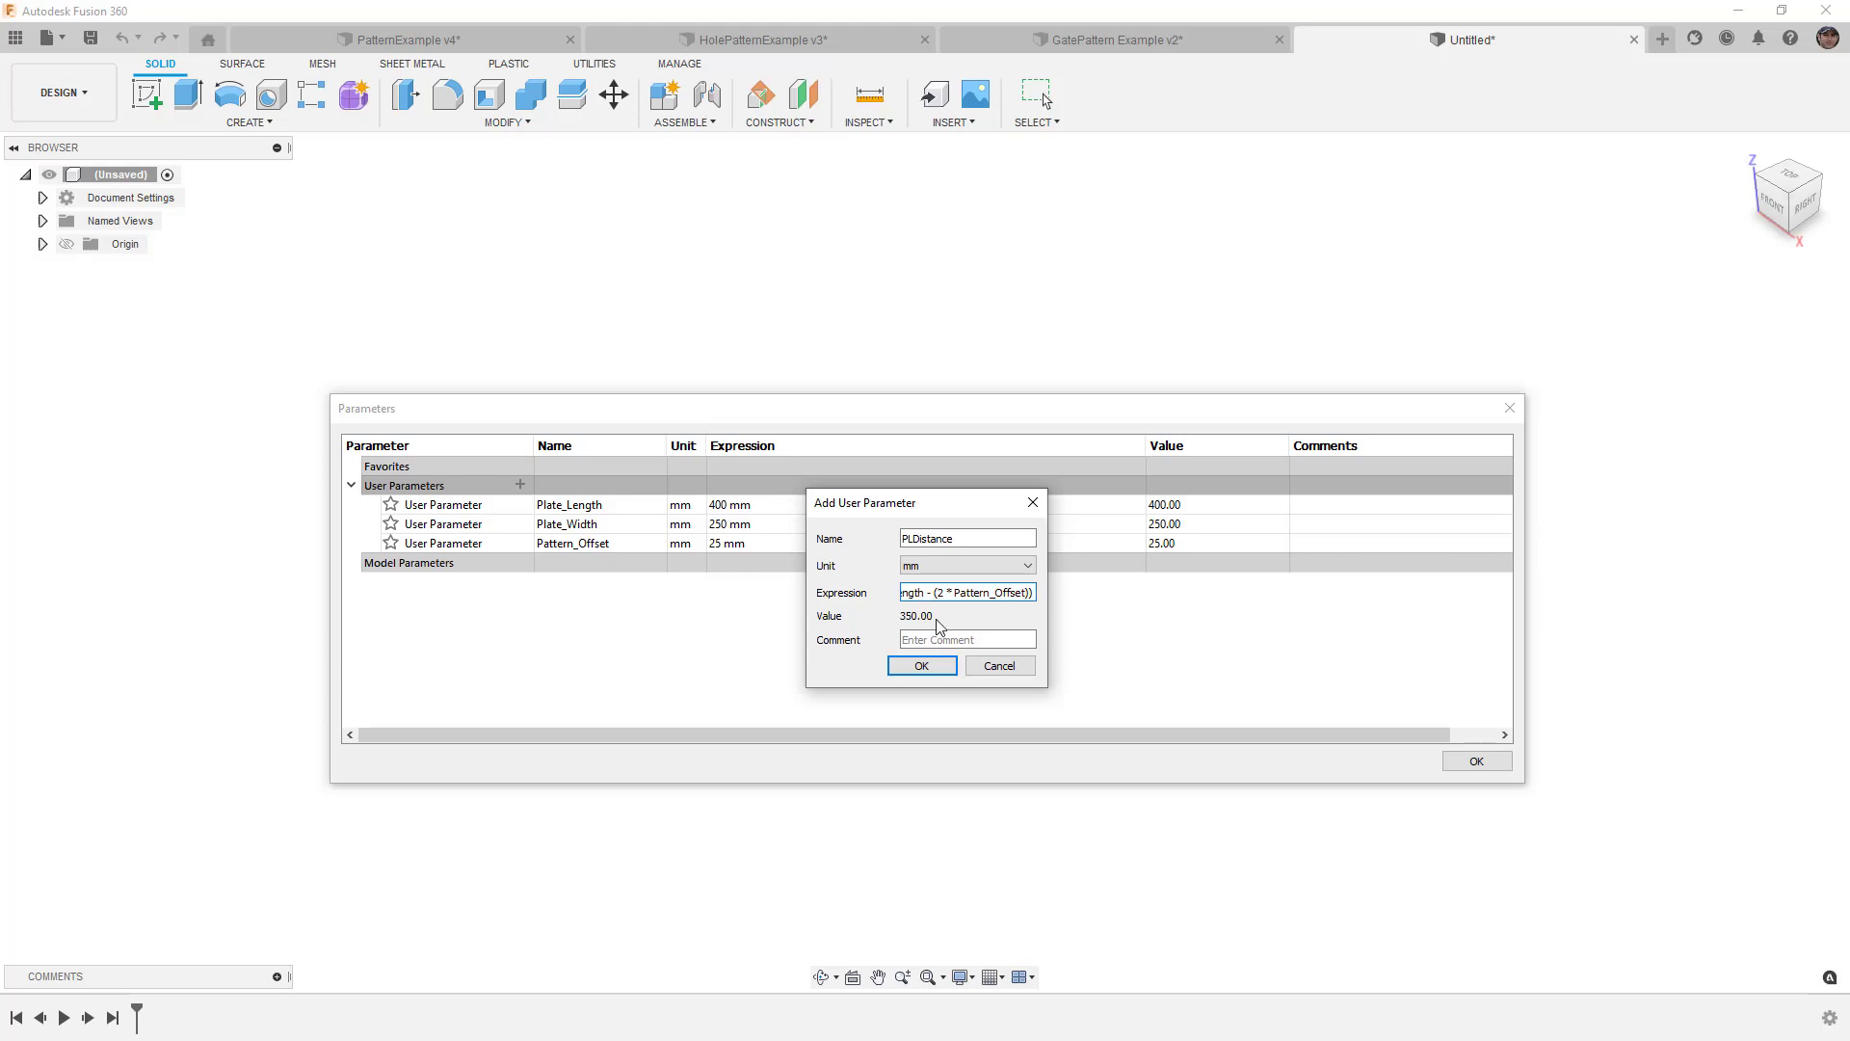
{"action": "left_click", "coordinate": [933, 665]}
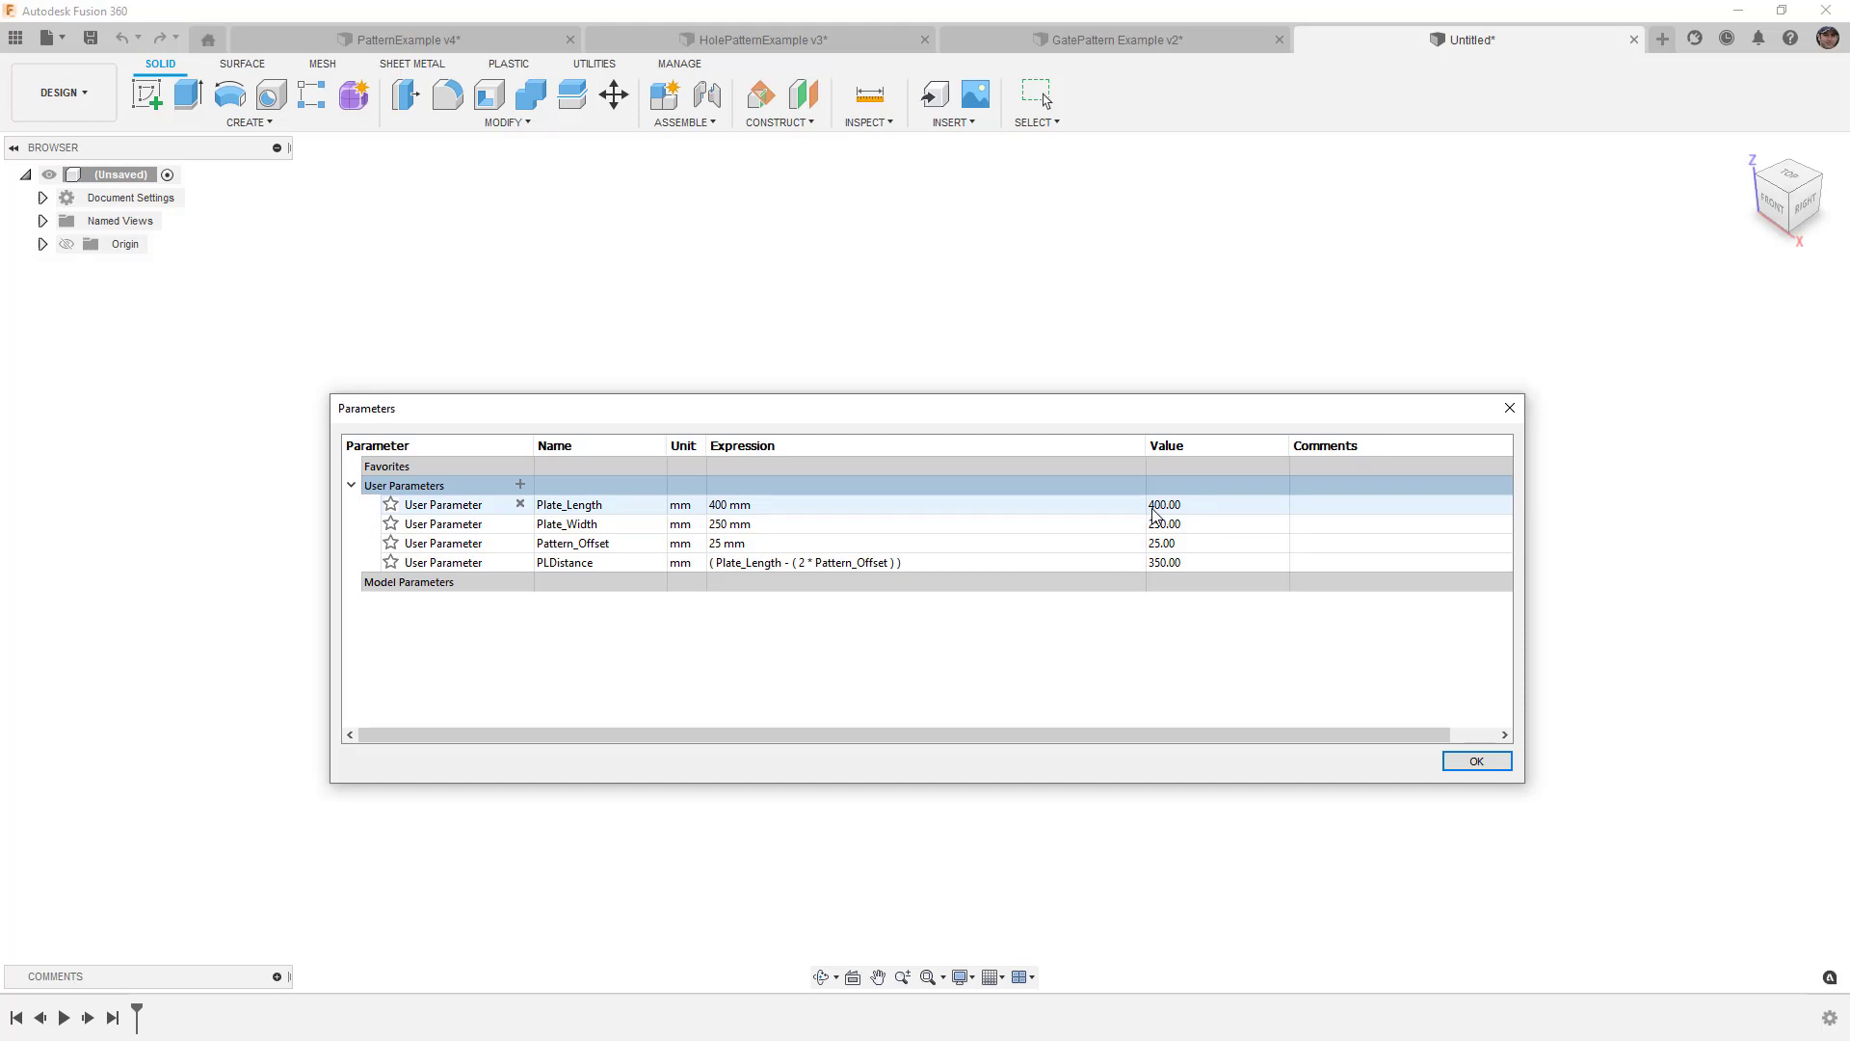
Step: Add a user parameter PWDistance in mm with the expression (Plate_Width - (2 * Pattern_Offset))
{"action": "left_click", "coordinate": [520, 484]}
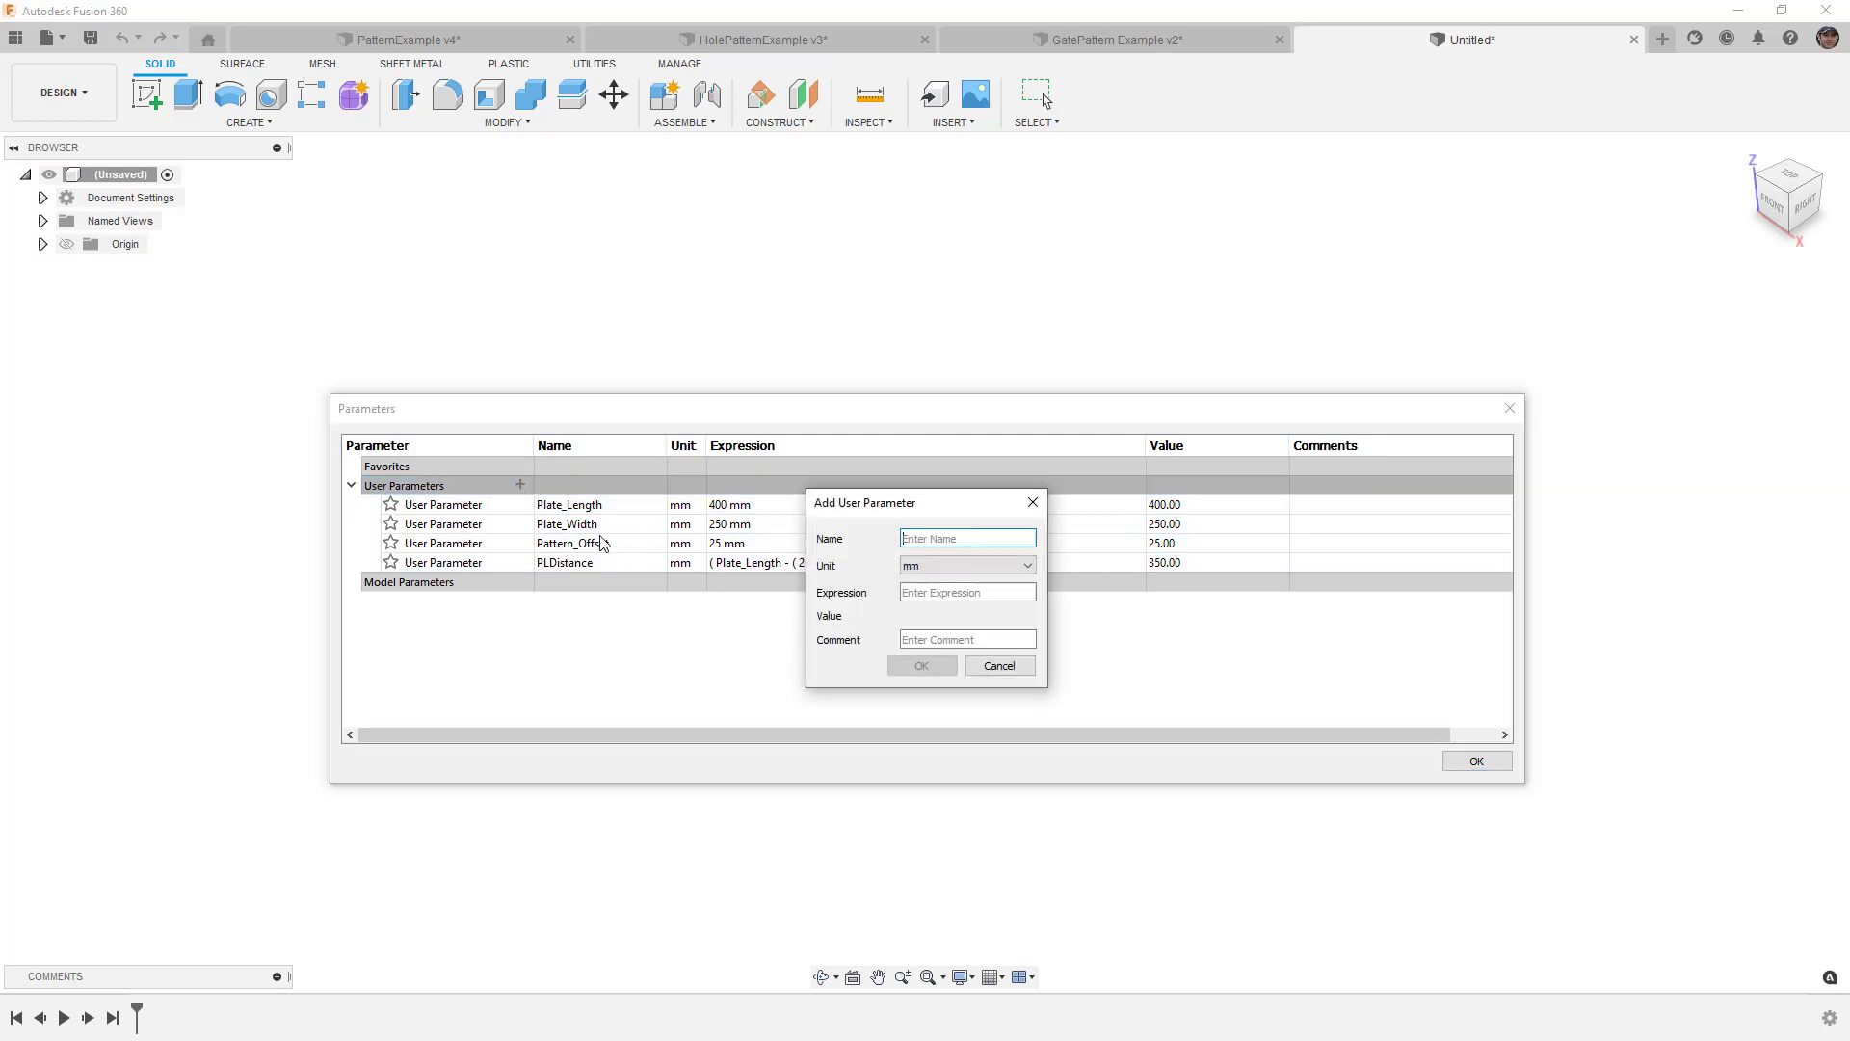
{"action": "type", "text": "PWDistance"}
{"action": "key", "text": "Tab"}
{"action": "key", "text": "Tab"}
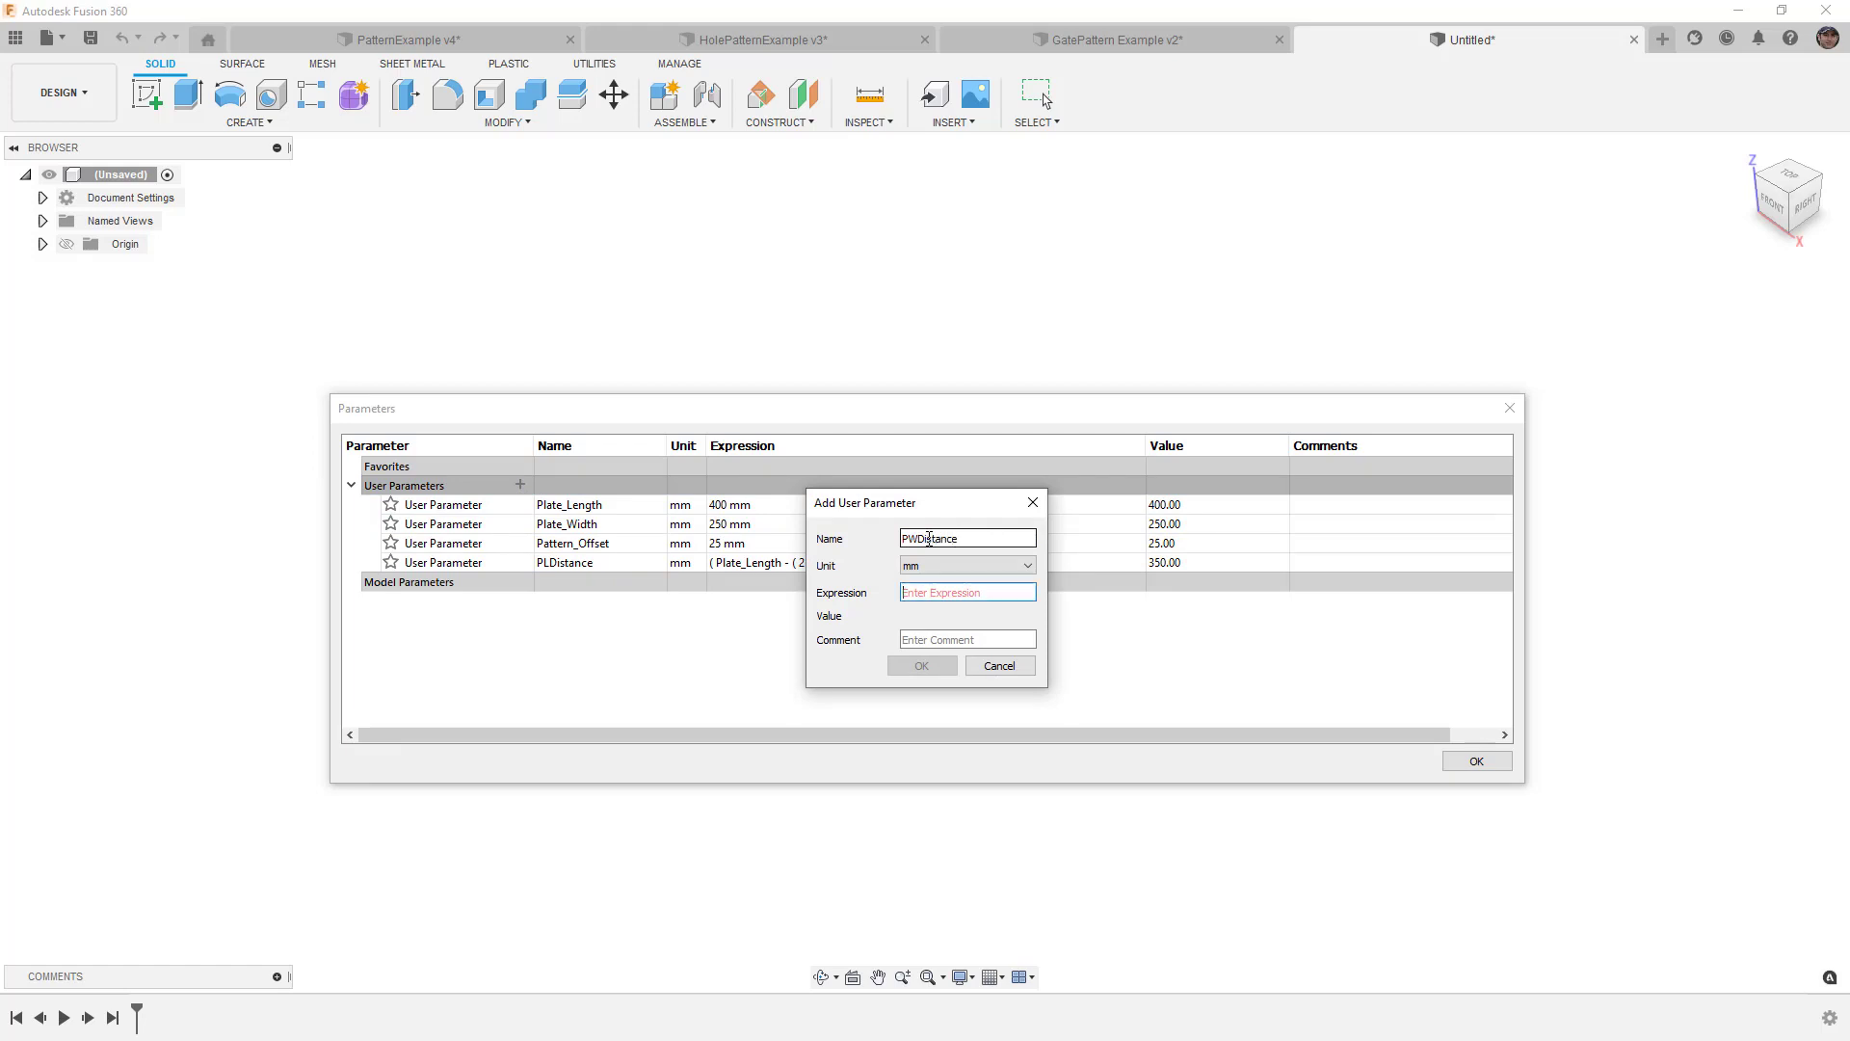
{"action": "left_click_drag", "start_coordinate": [939, 508], "coordinate": [1192, 503]}
{"action": "type", "text": "( "}
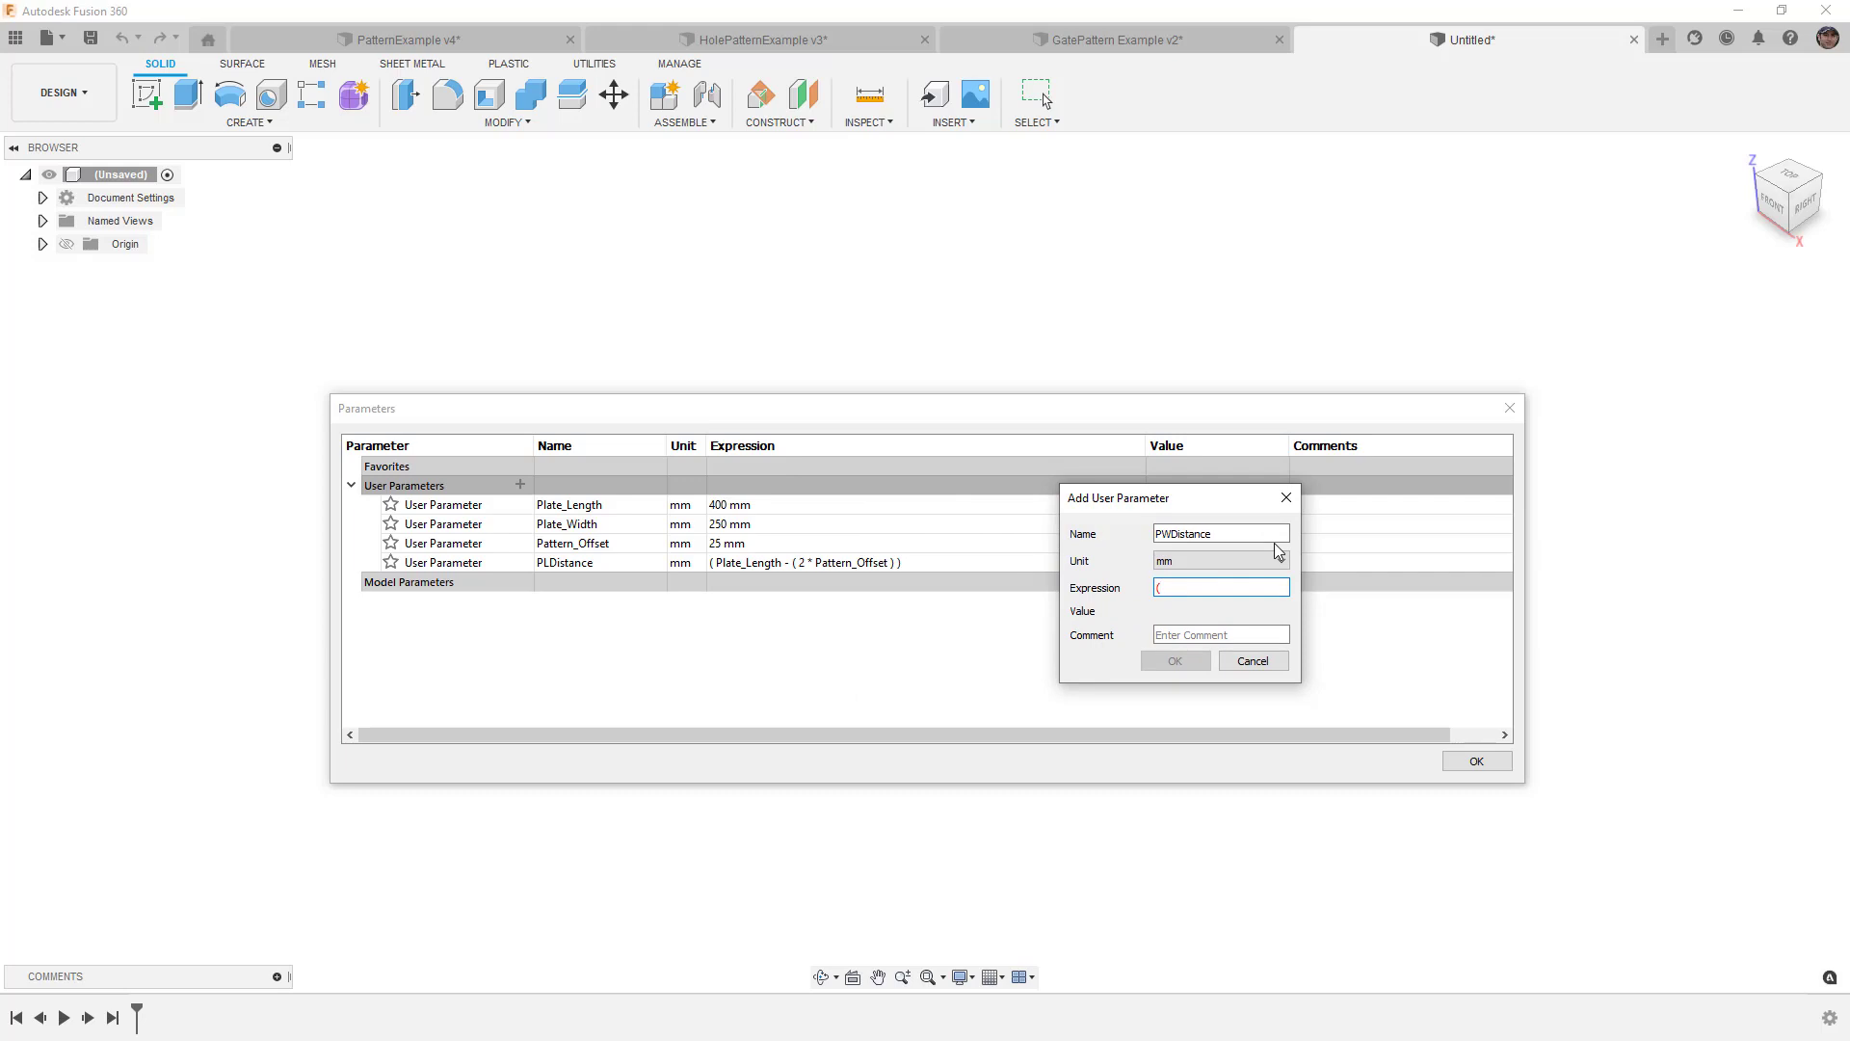
{"action": "type", "text": "Plate_Width - ( 2 * Pattern_Offset ) )"}
{"action": "key", "text": "Return"}
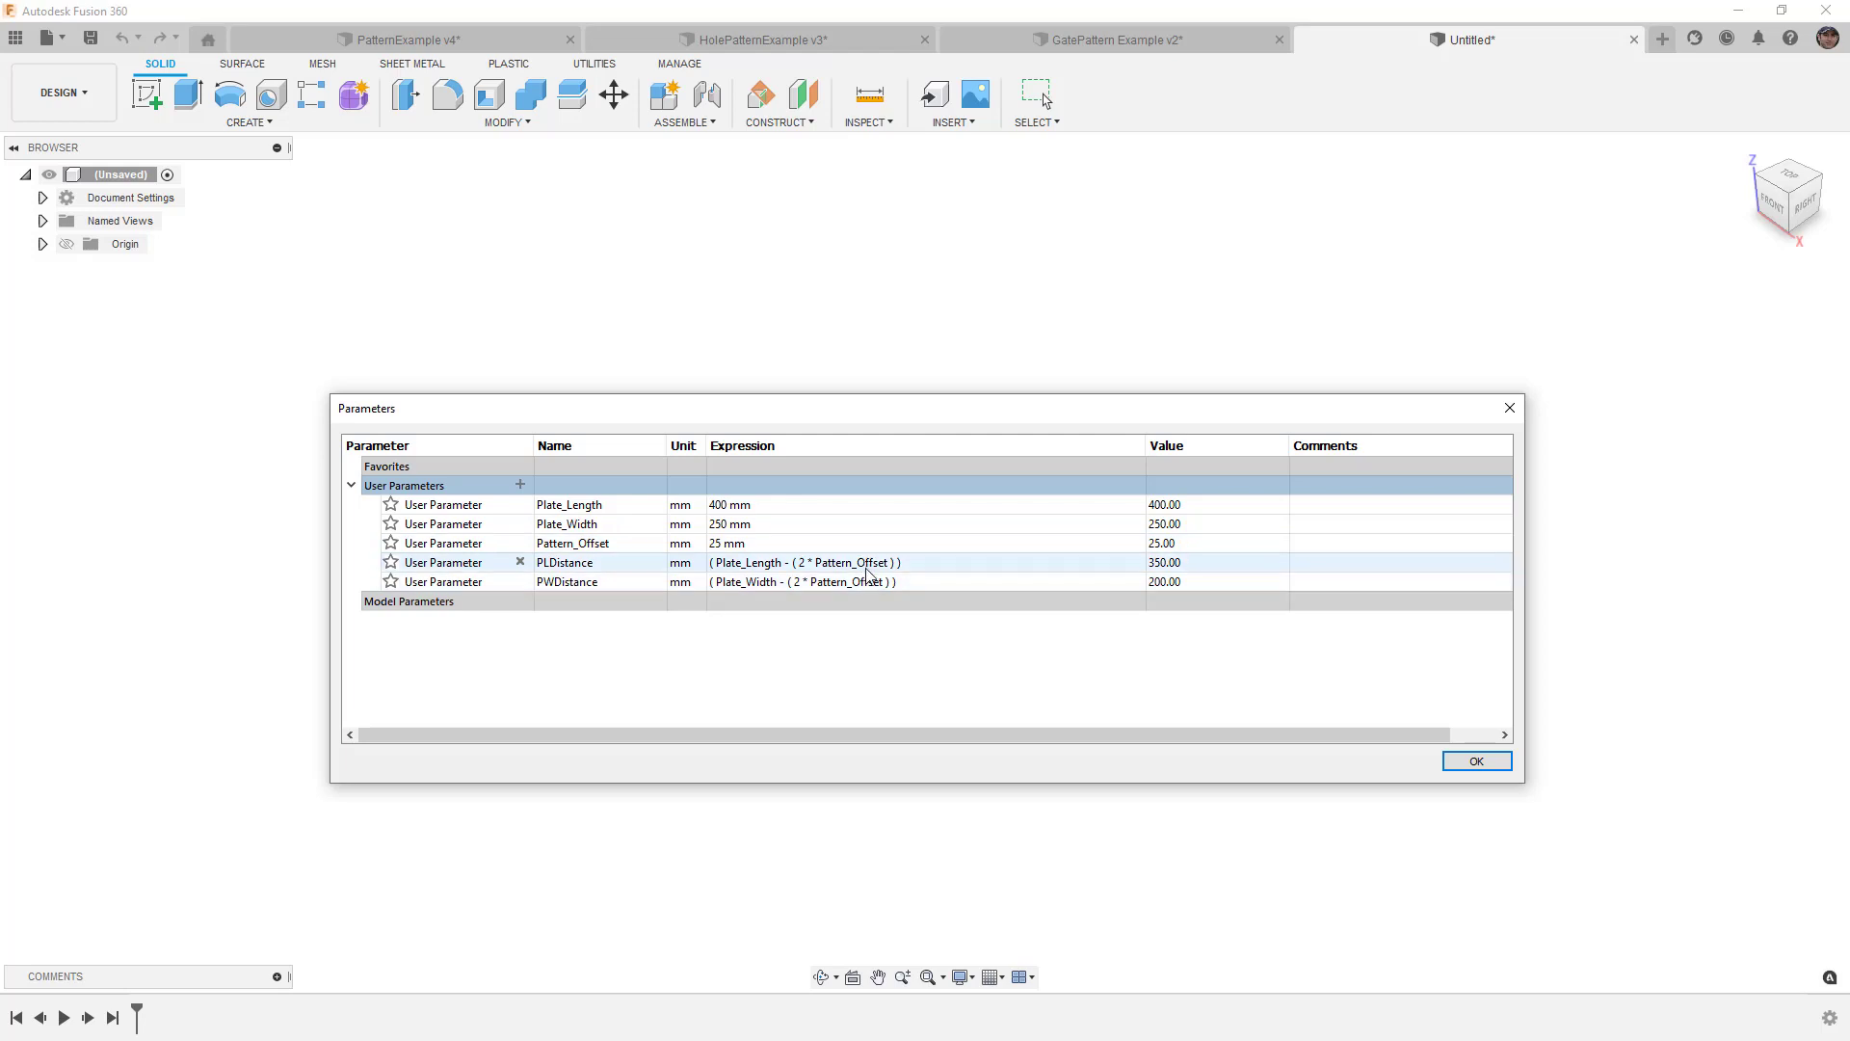
Step: Test the two distance parameters with Pattern_Offset at 10 mm and set it back to 25 mm
{"action": "double_click", "coordinate": [721, 546]}
{"action": "type", "text": "10"}
{"action": "key", "text": "Return"}
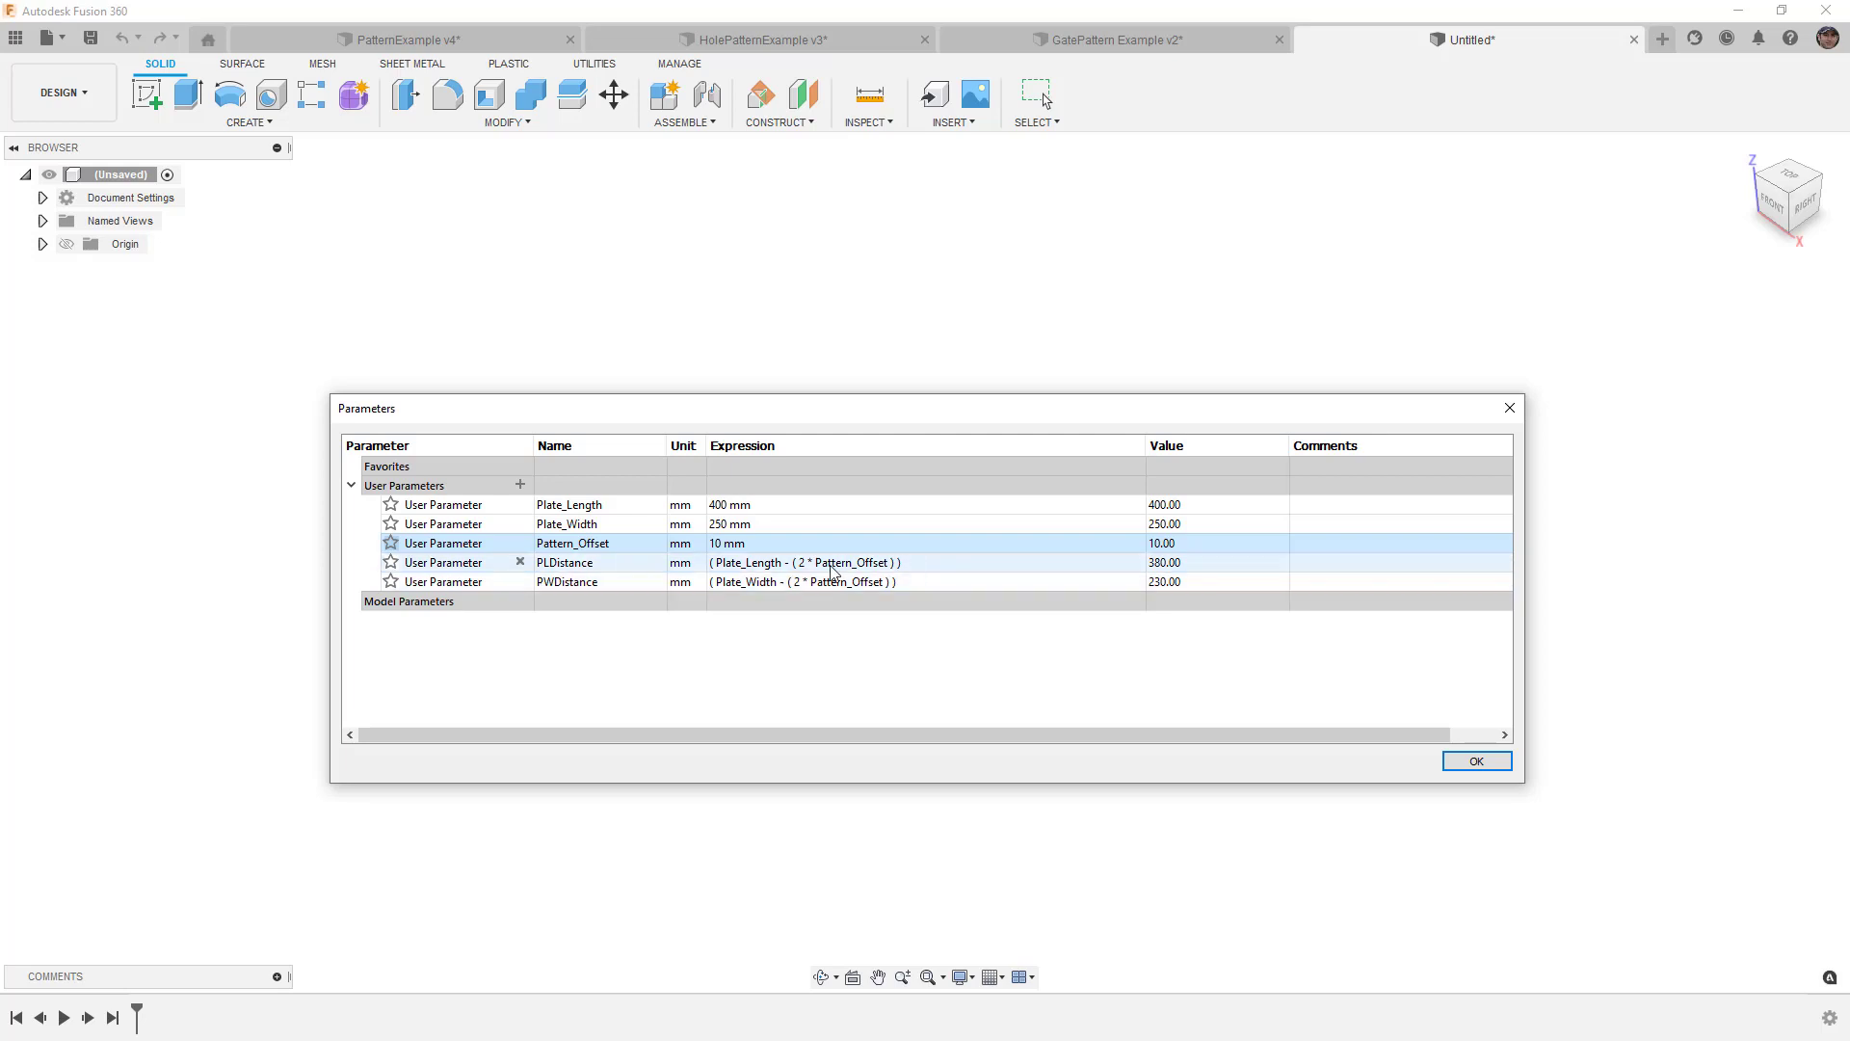
{"action": "double_click", "coordinate": [752, 542]}
{"action": "type", "text": "25"}
{"action": "key", "text": "Return"}
Step: Start a user parameter named PatILength with No Units and check the function syntax in the browser's Fusion 360 parameters reference
{"action": "left_click", "coordinate": [520, 484]}
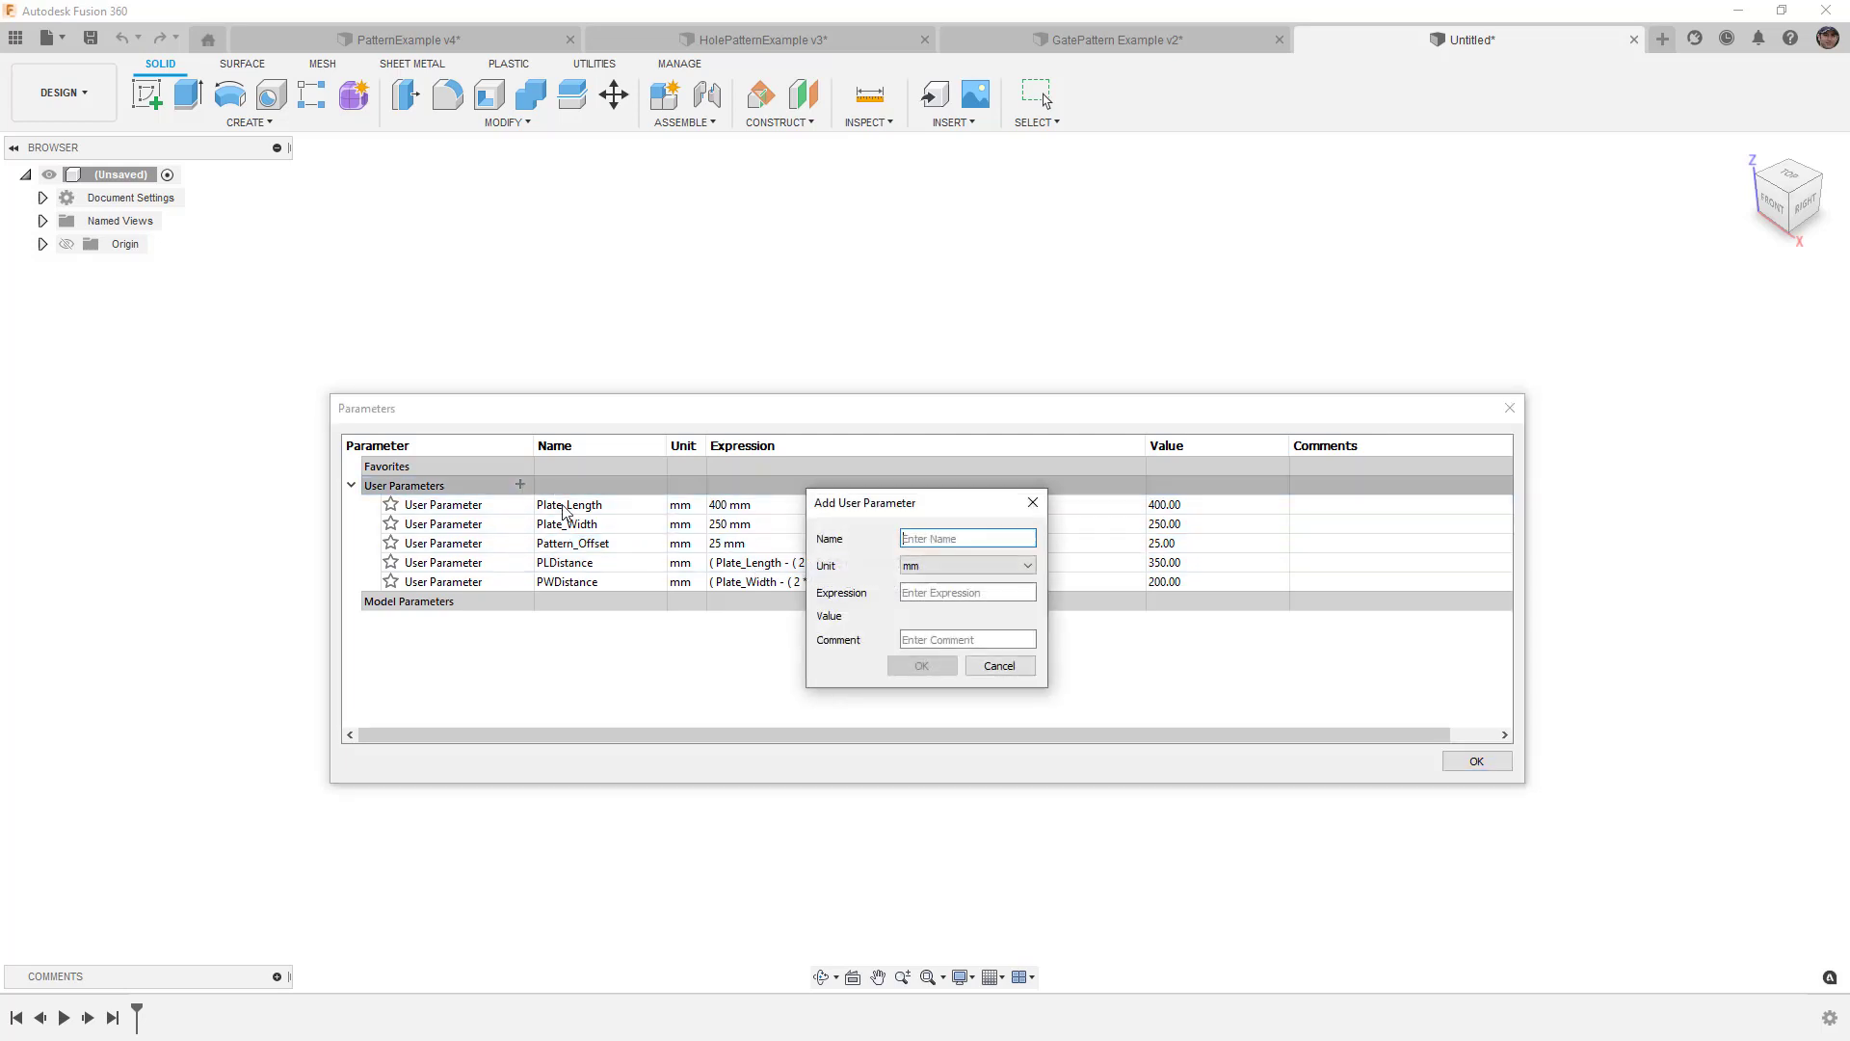
{"action": "left_click", "coordinate": [965, 570]}
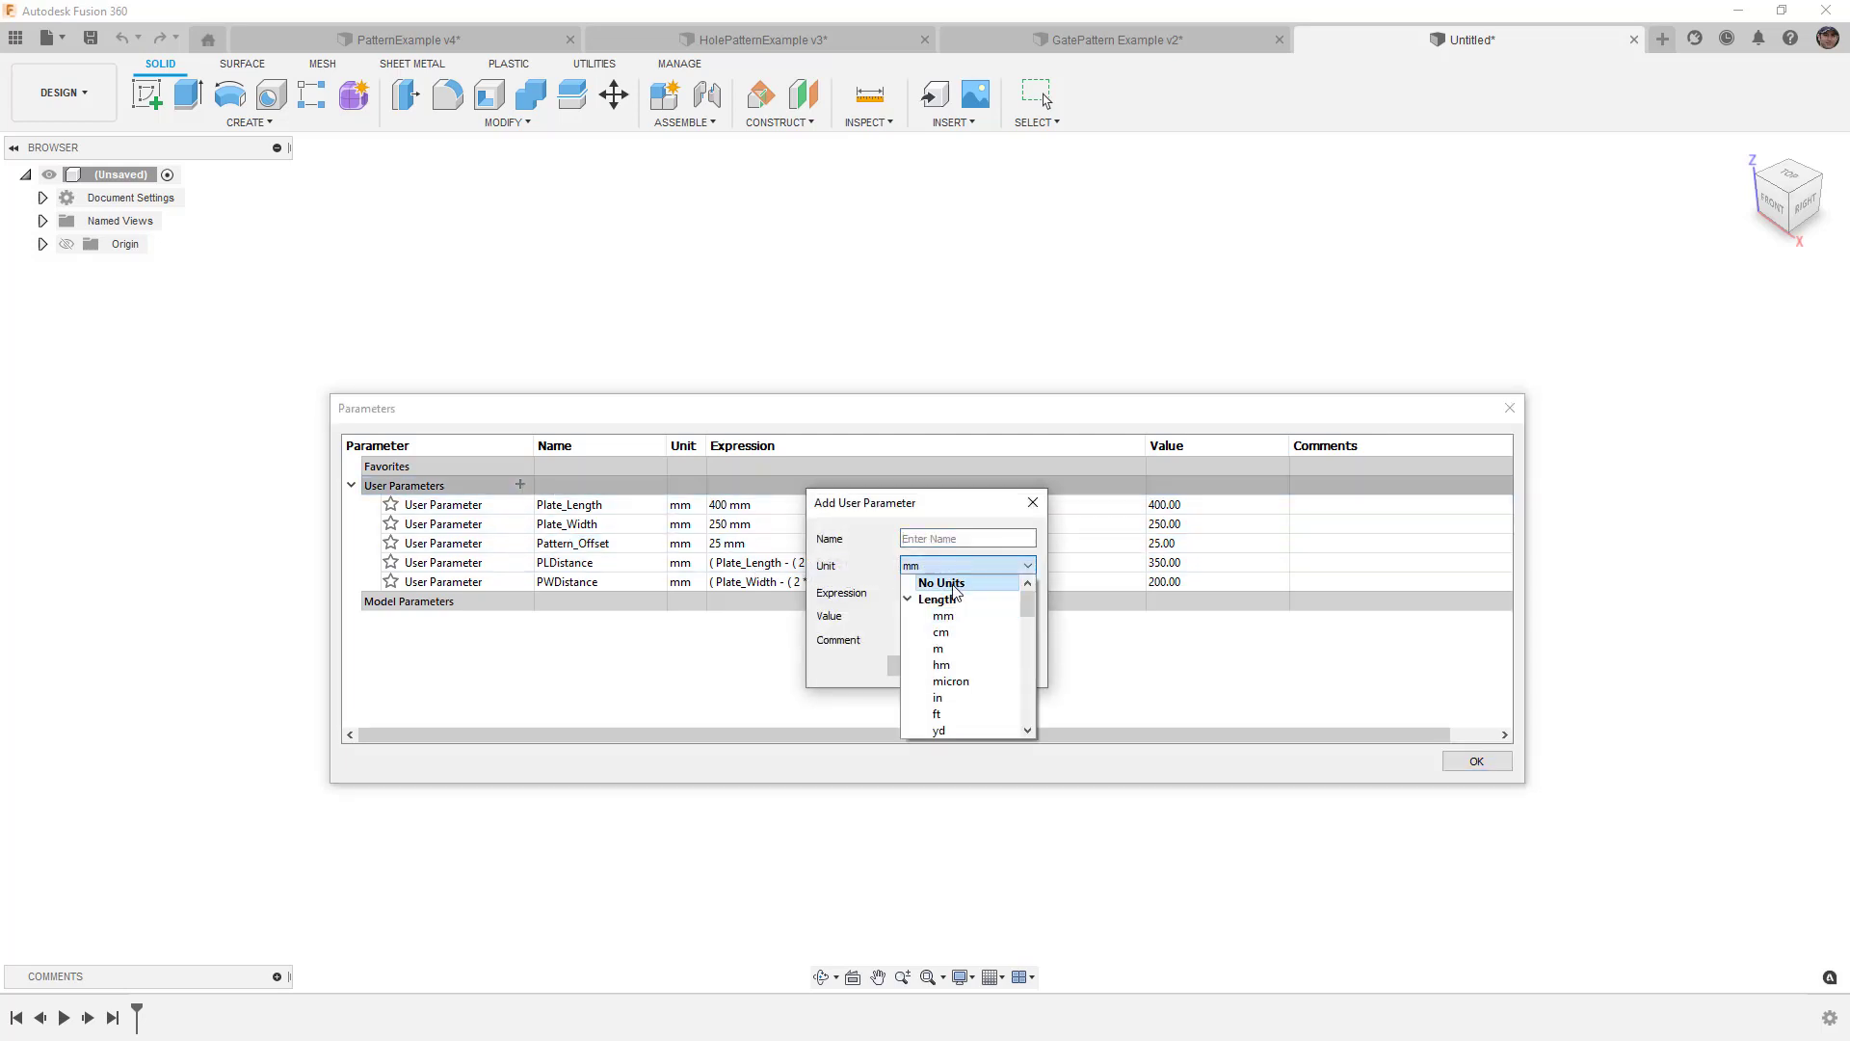
{"action": "left_click", "coordinate": [907, 599]}
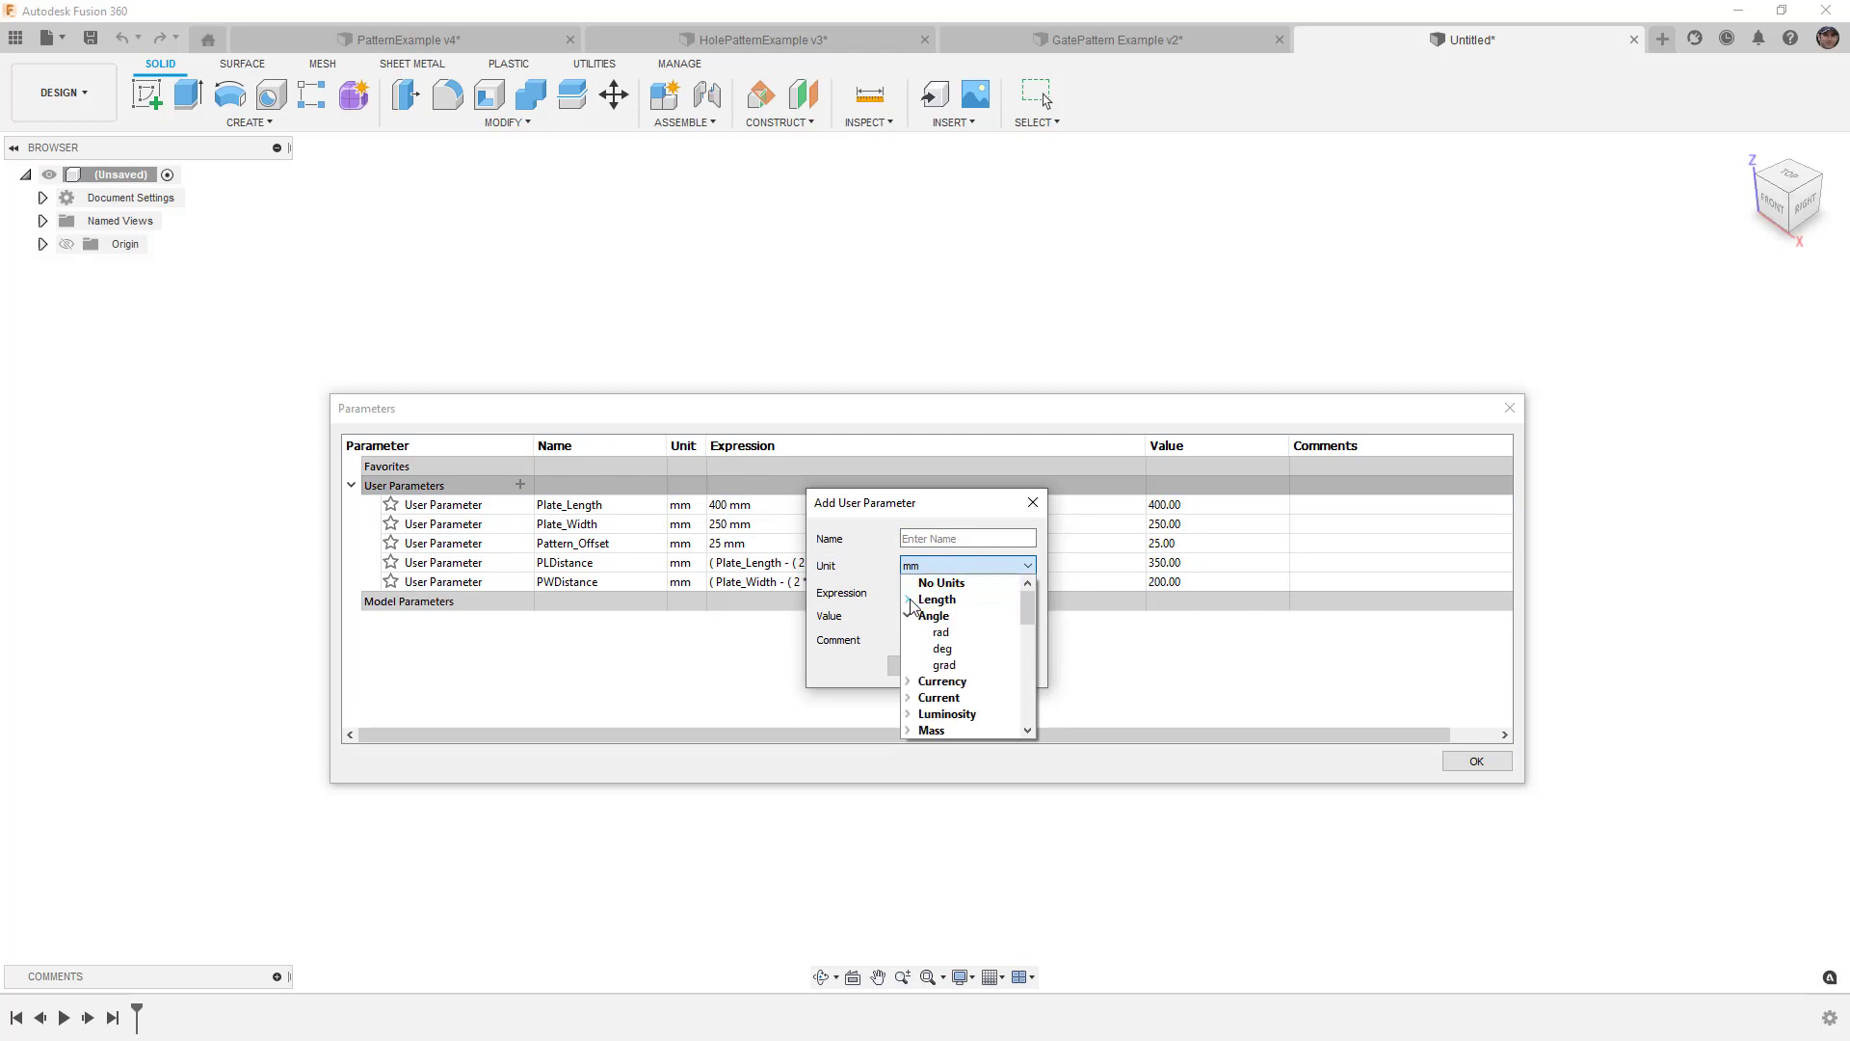
{"action": "left_click", "coordinate": [909, 615]}
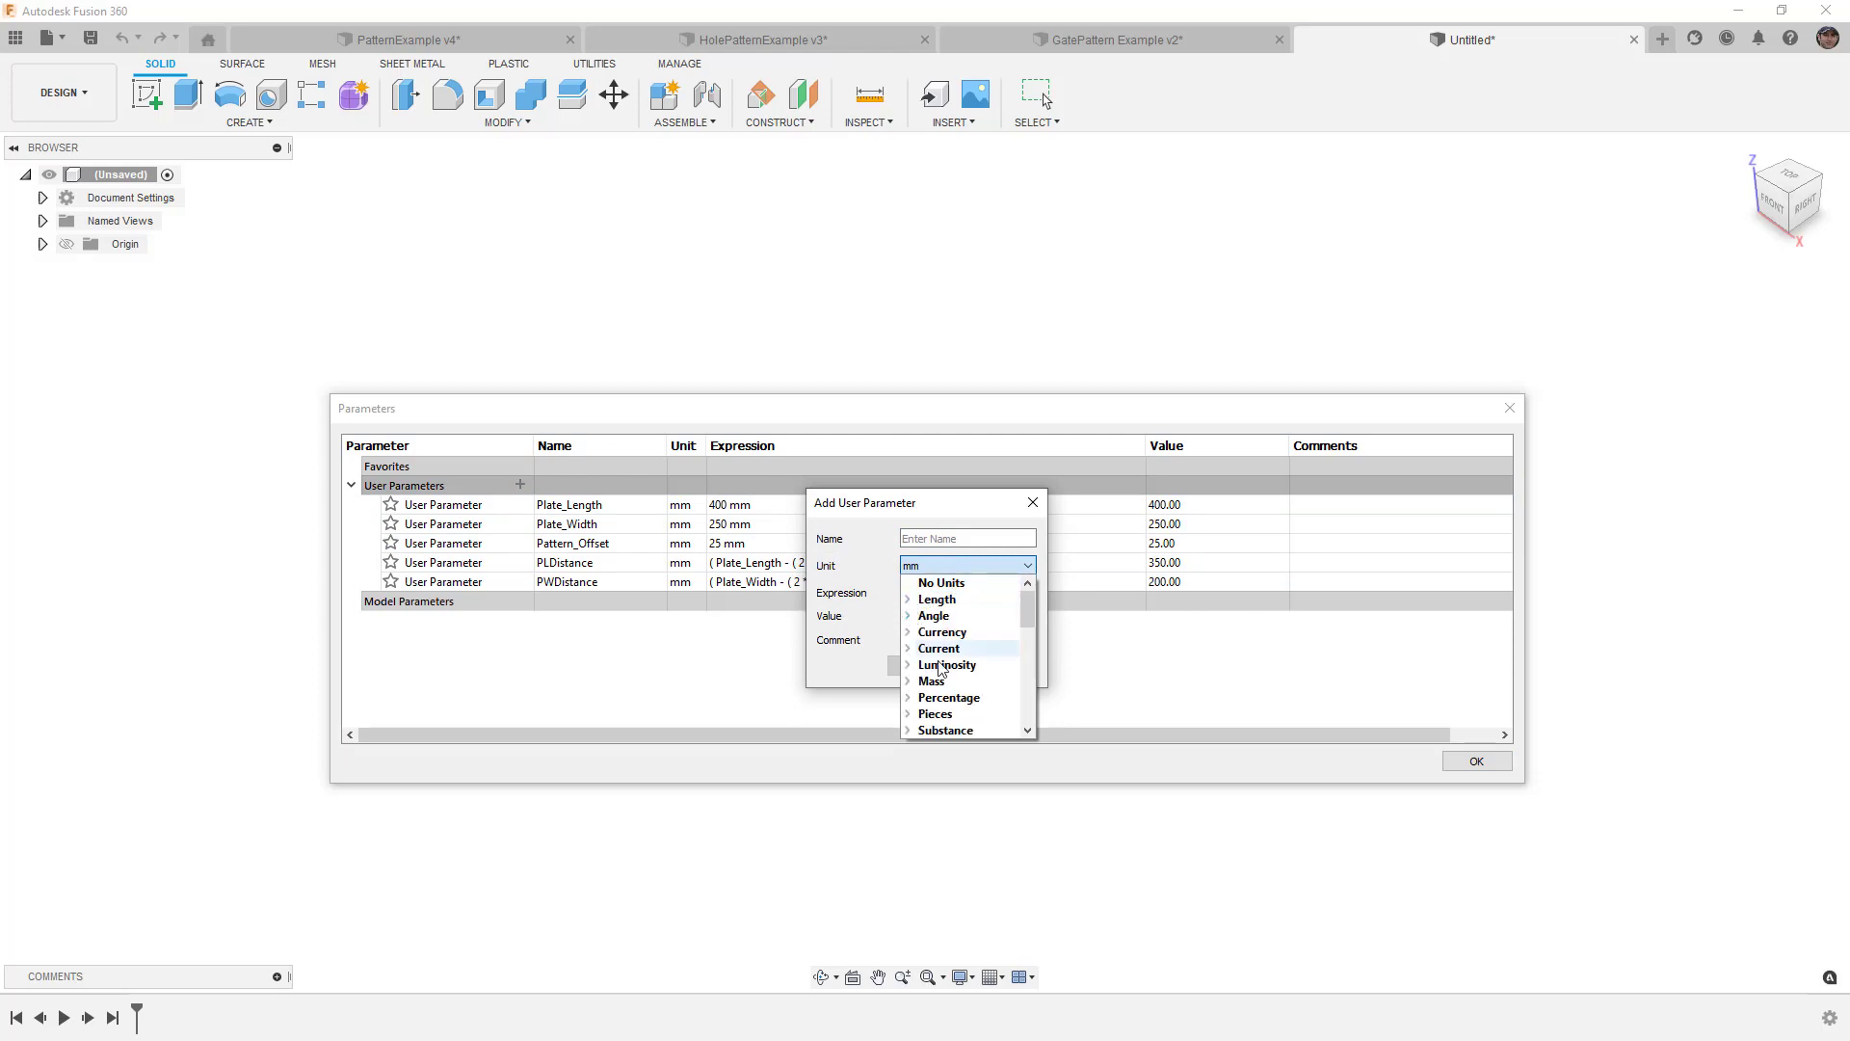
{"action": "left_click", "coordinate": [947, 587]}
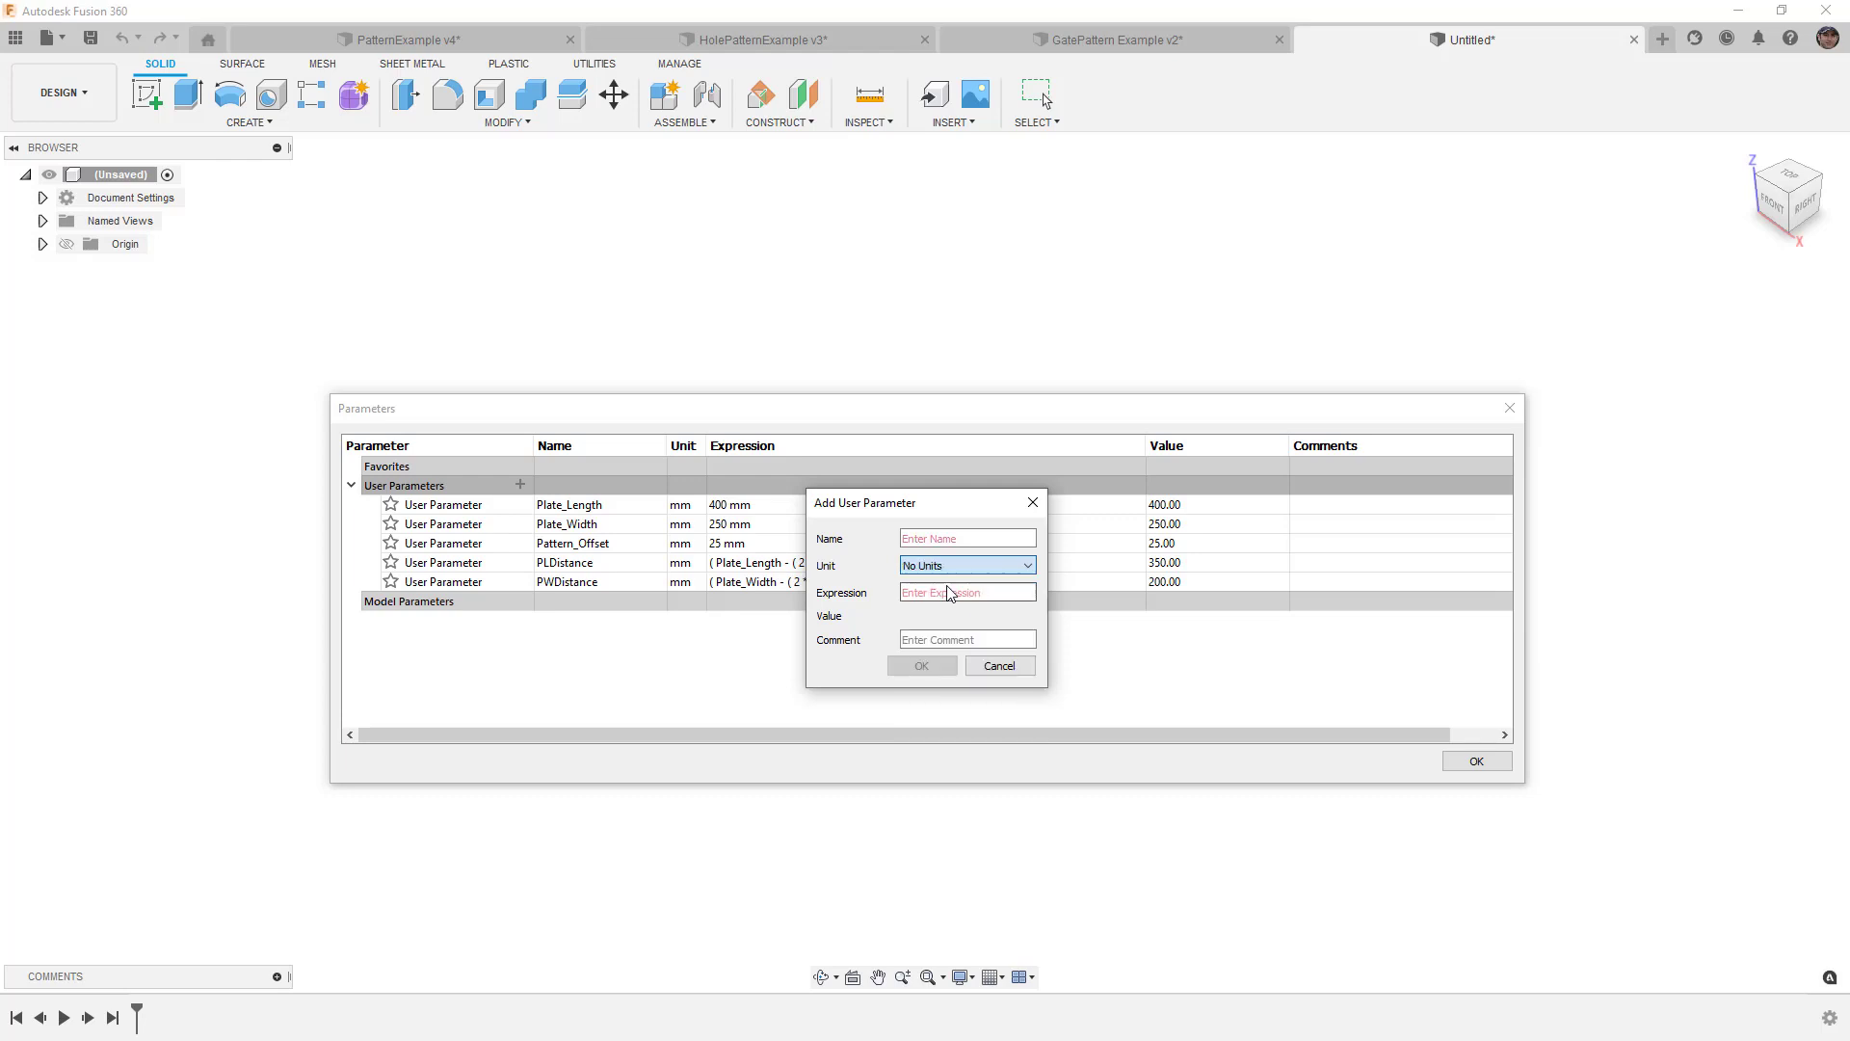
{"action": "left_click", "coordinate": [944, 537]}
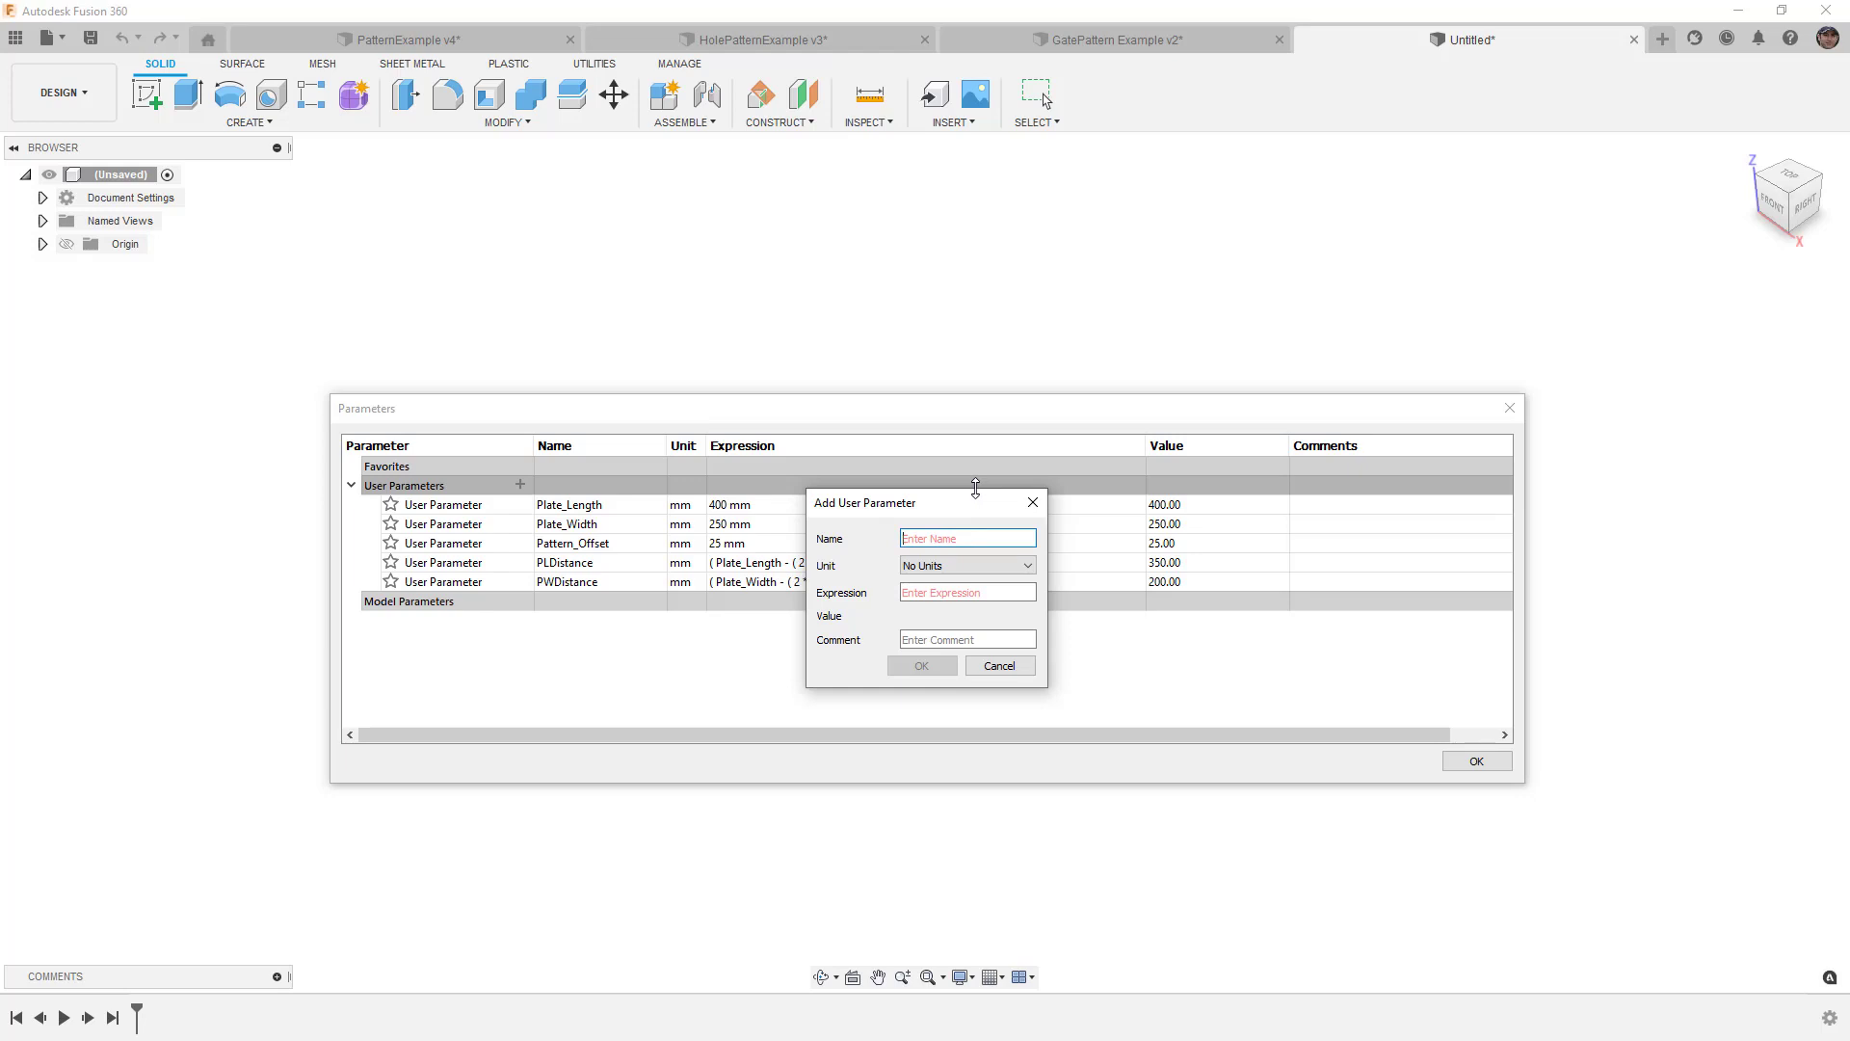
{"action": "type", "text": "PattLength"}
{"action": "key", "text": "Tab"}
{"action": "key", "text": "Tab"}
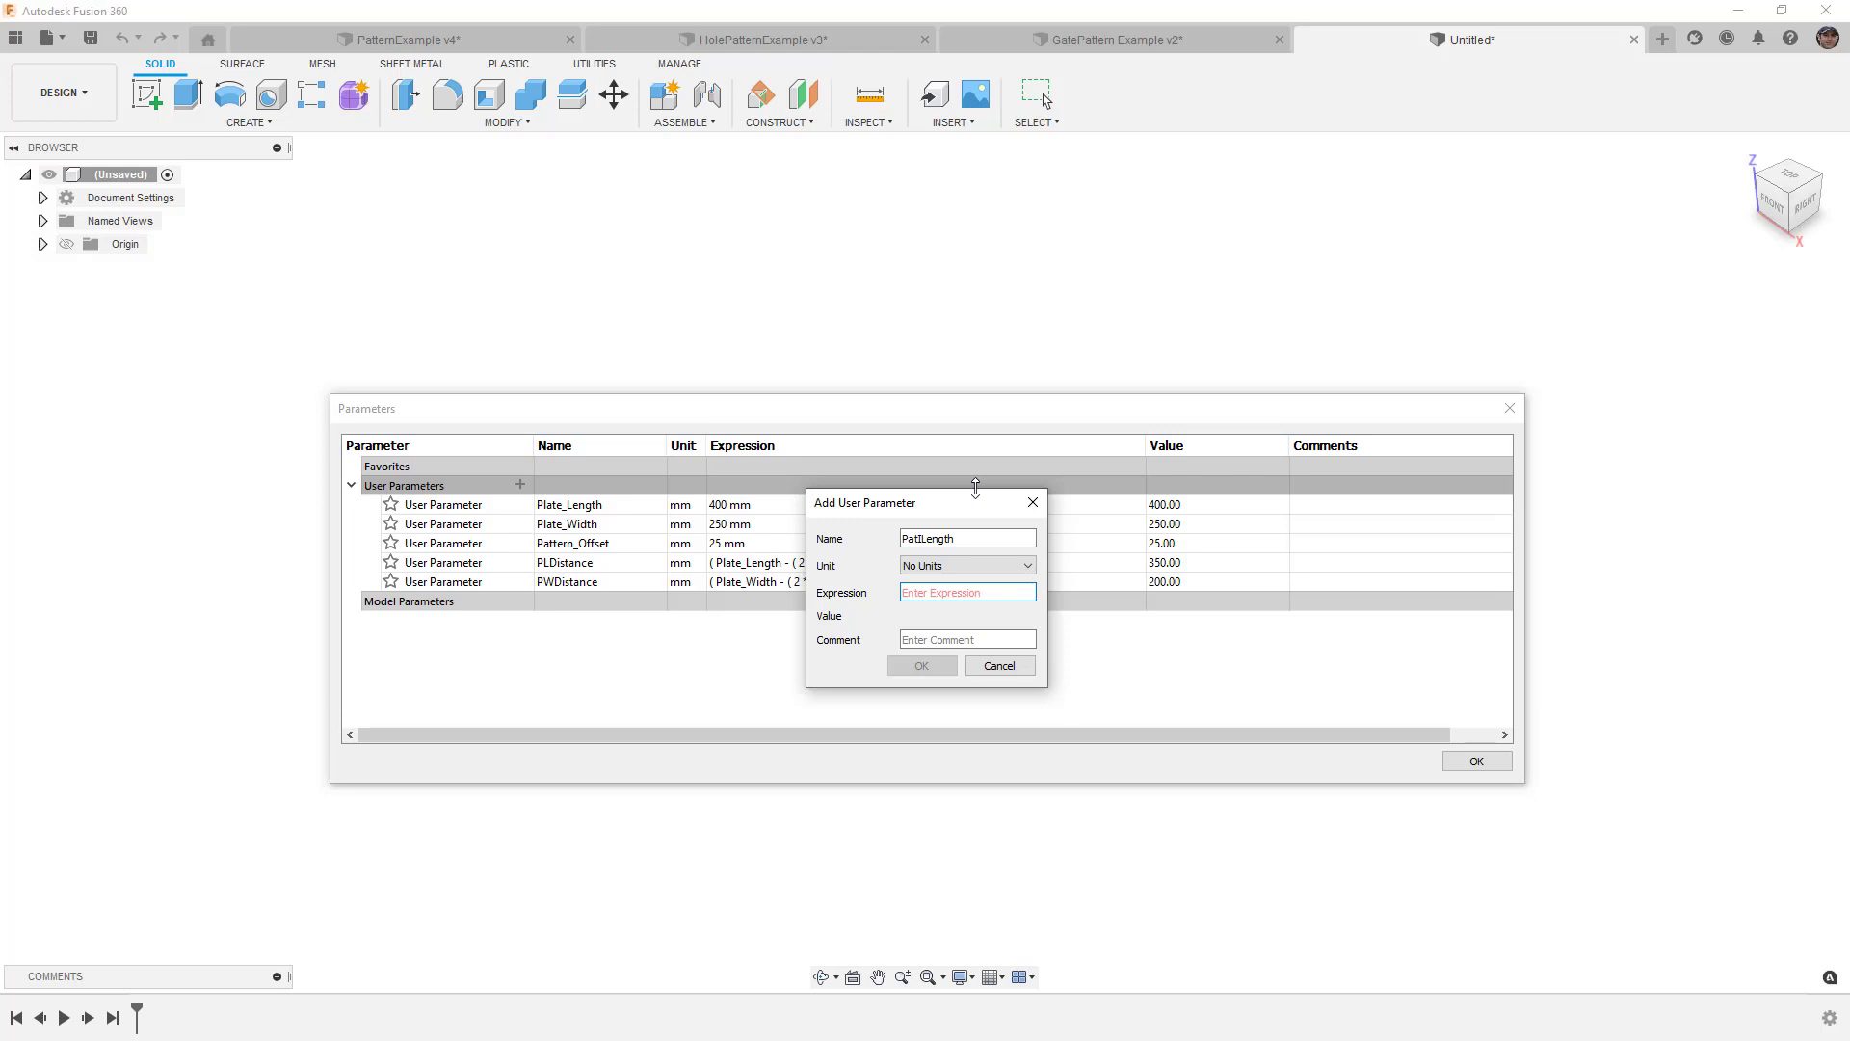
{"action": "key", "text": "alt+Tab"}
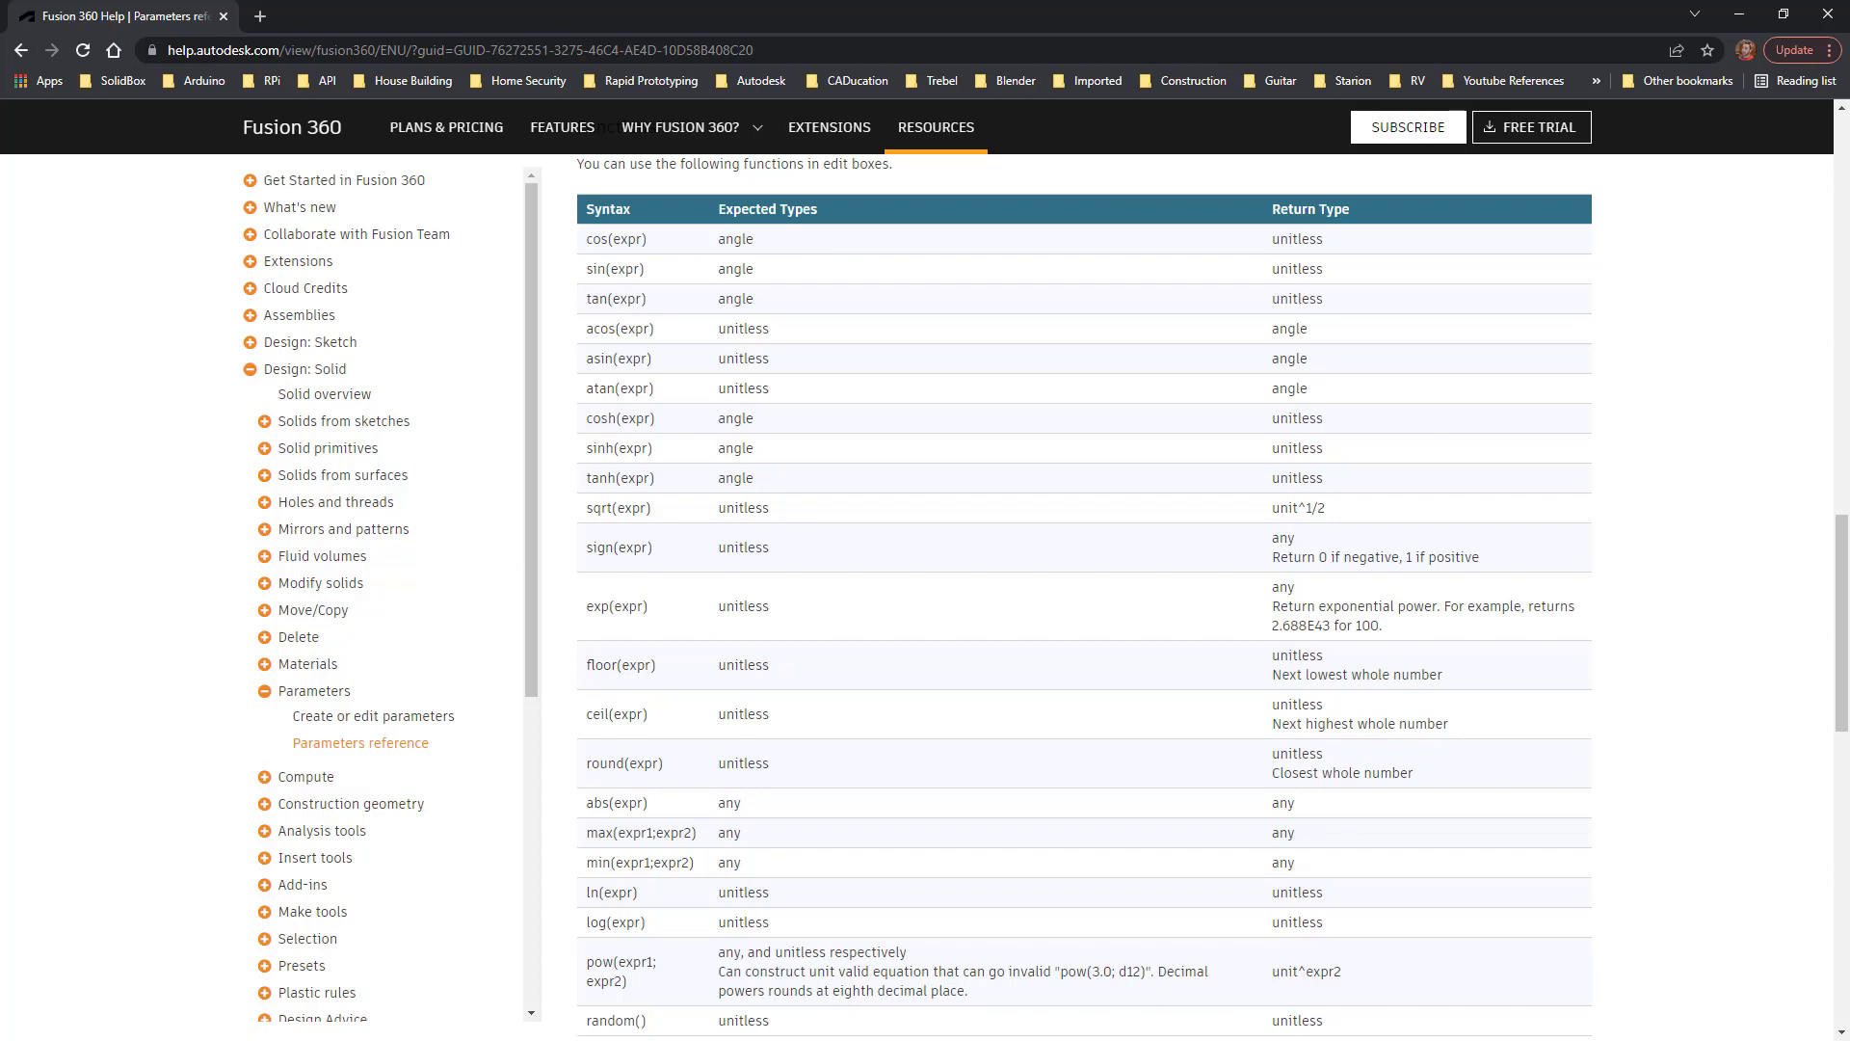
{"action": "key", "text": "alt+Tab"}
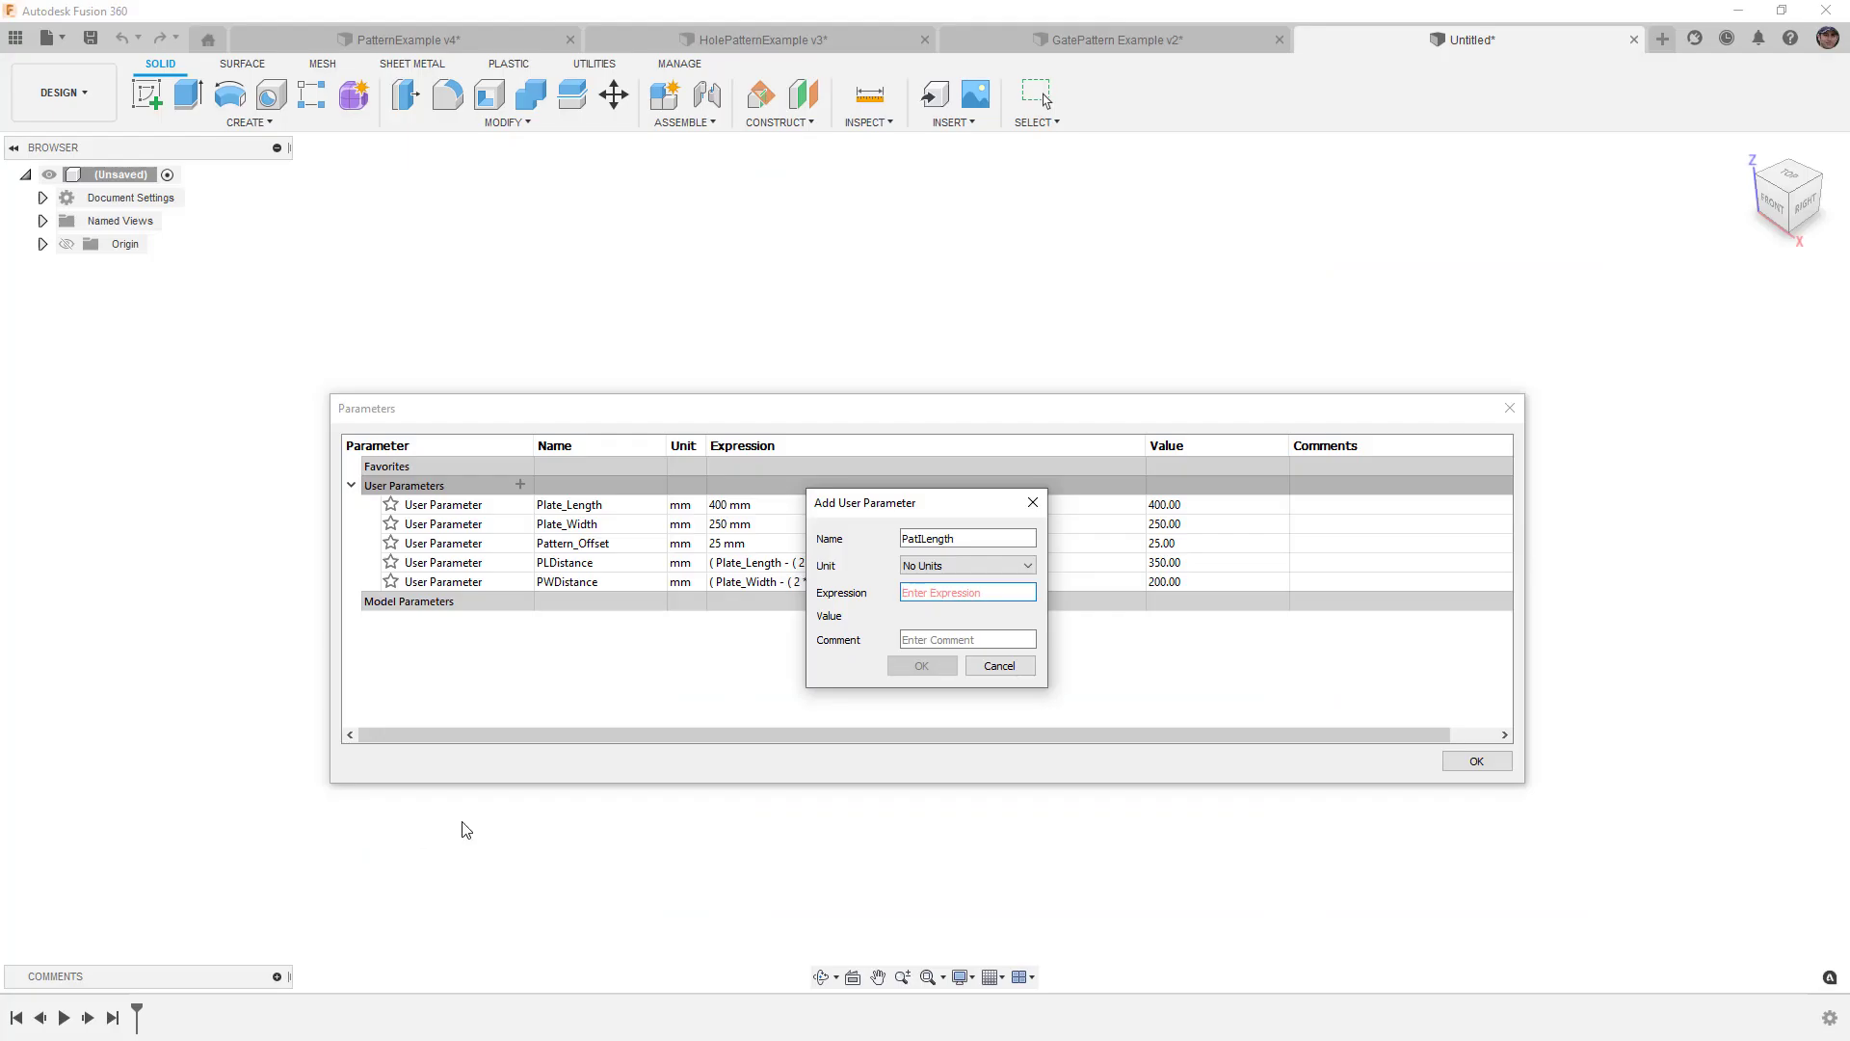
Step: Define the PatILength parameter with the expression floor(Plate_Length / 50 mm) and add it
{"action": "left_click", "coordinate": [968, 591]}
{"action": "type", "text": "floor("}
{"action": "type", "text": "P"}
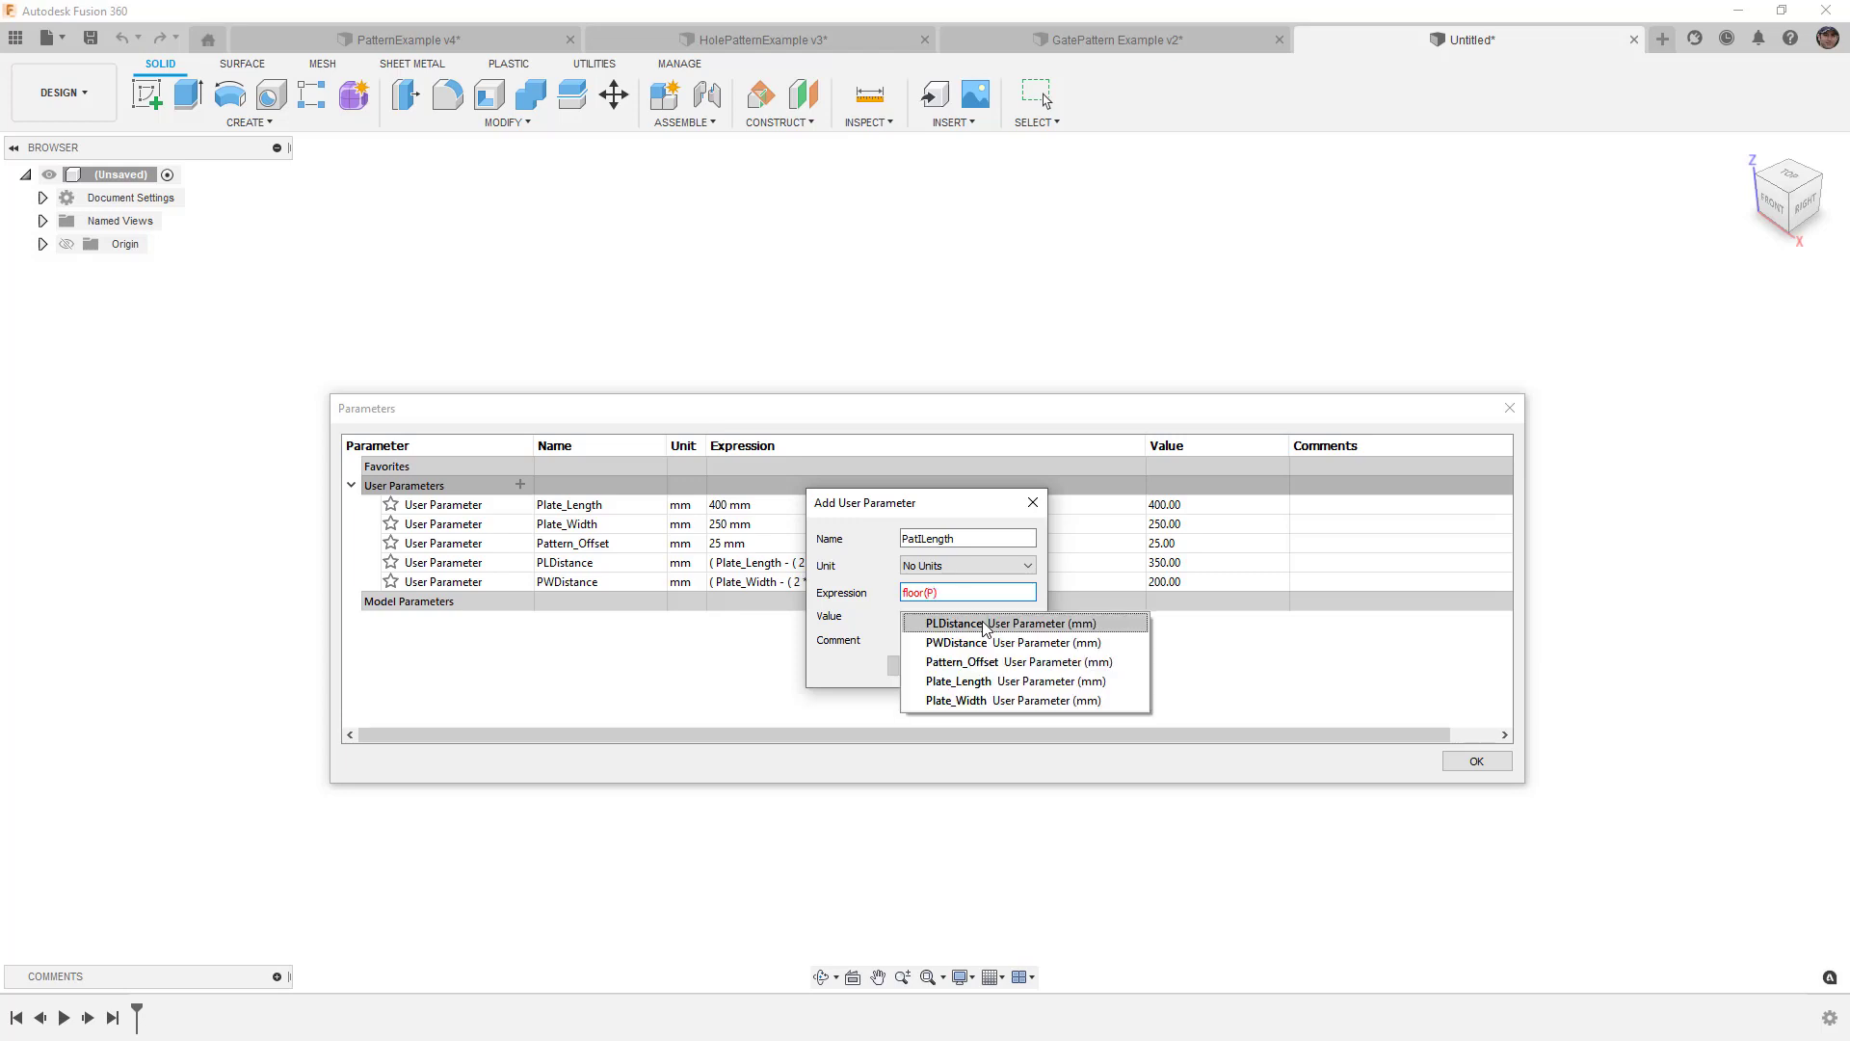
{"action": "key", "text": "Down"}
{"action": "key", "text": "Down"}
{"action": "key", "text": "Down"}
{"action": "key", "text": "Return"}
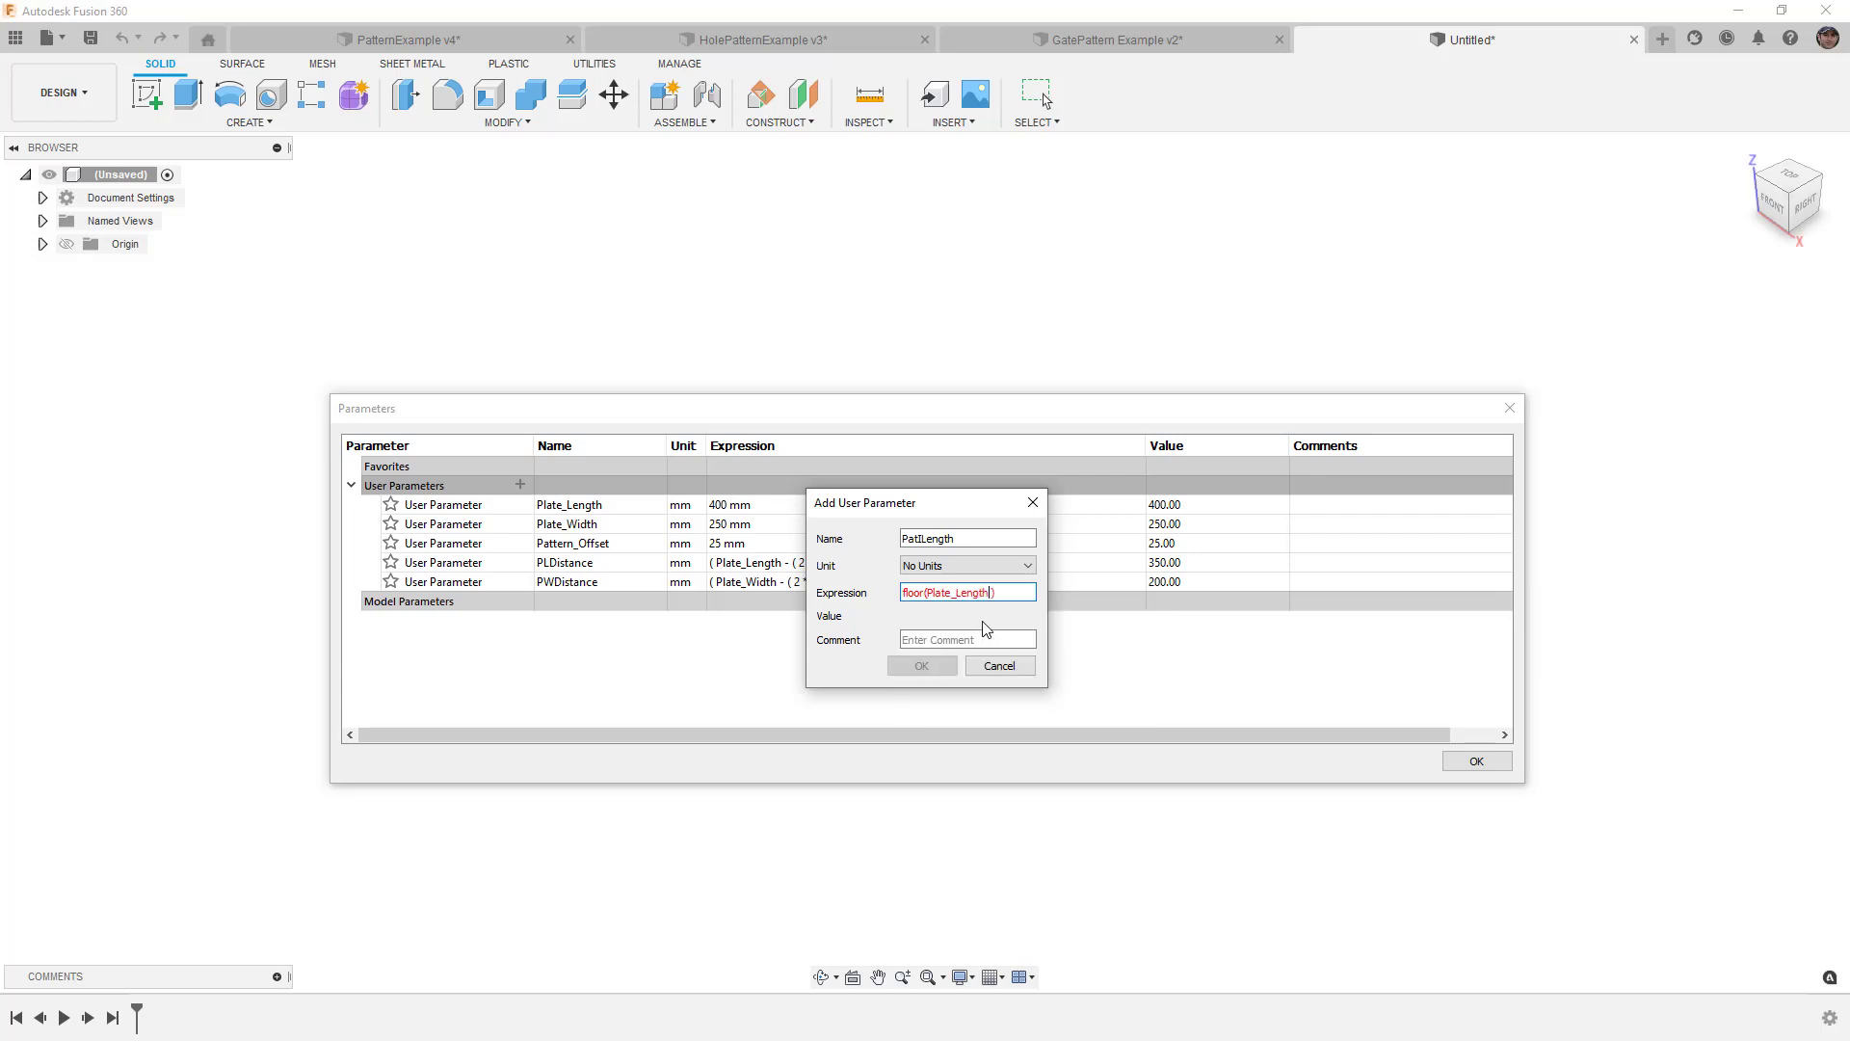
{"action": "type", "text": "/"}
{"action": "type", "text": "50"}
{"action": "type", "text": "/1mm"}
{"action": "key", "text": "BackSpace"}
{"action": "key", "text": "BackSpace"}
{"action": "key", "text": "BackSpace"}
{"action": "key", "text": "BackSpace"}
{"action": "type", "text": "mm"}
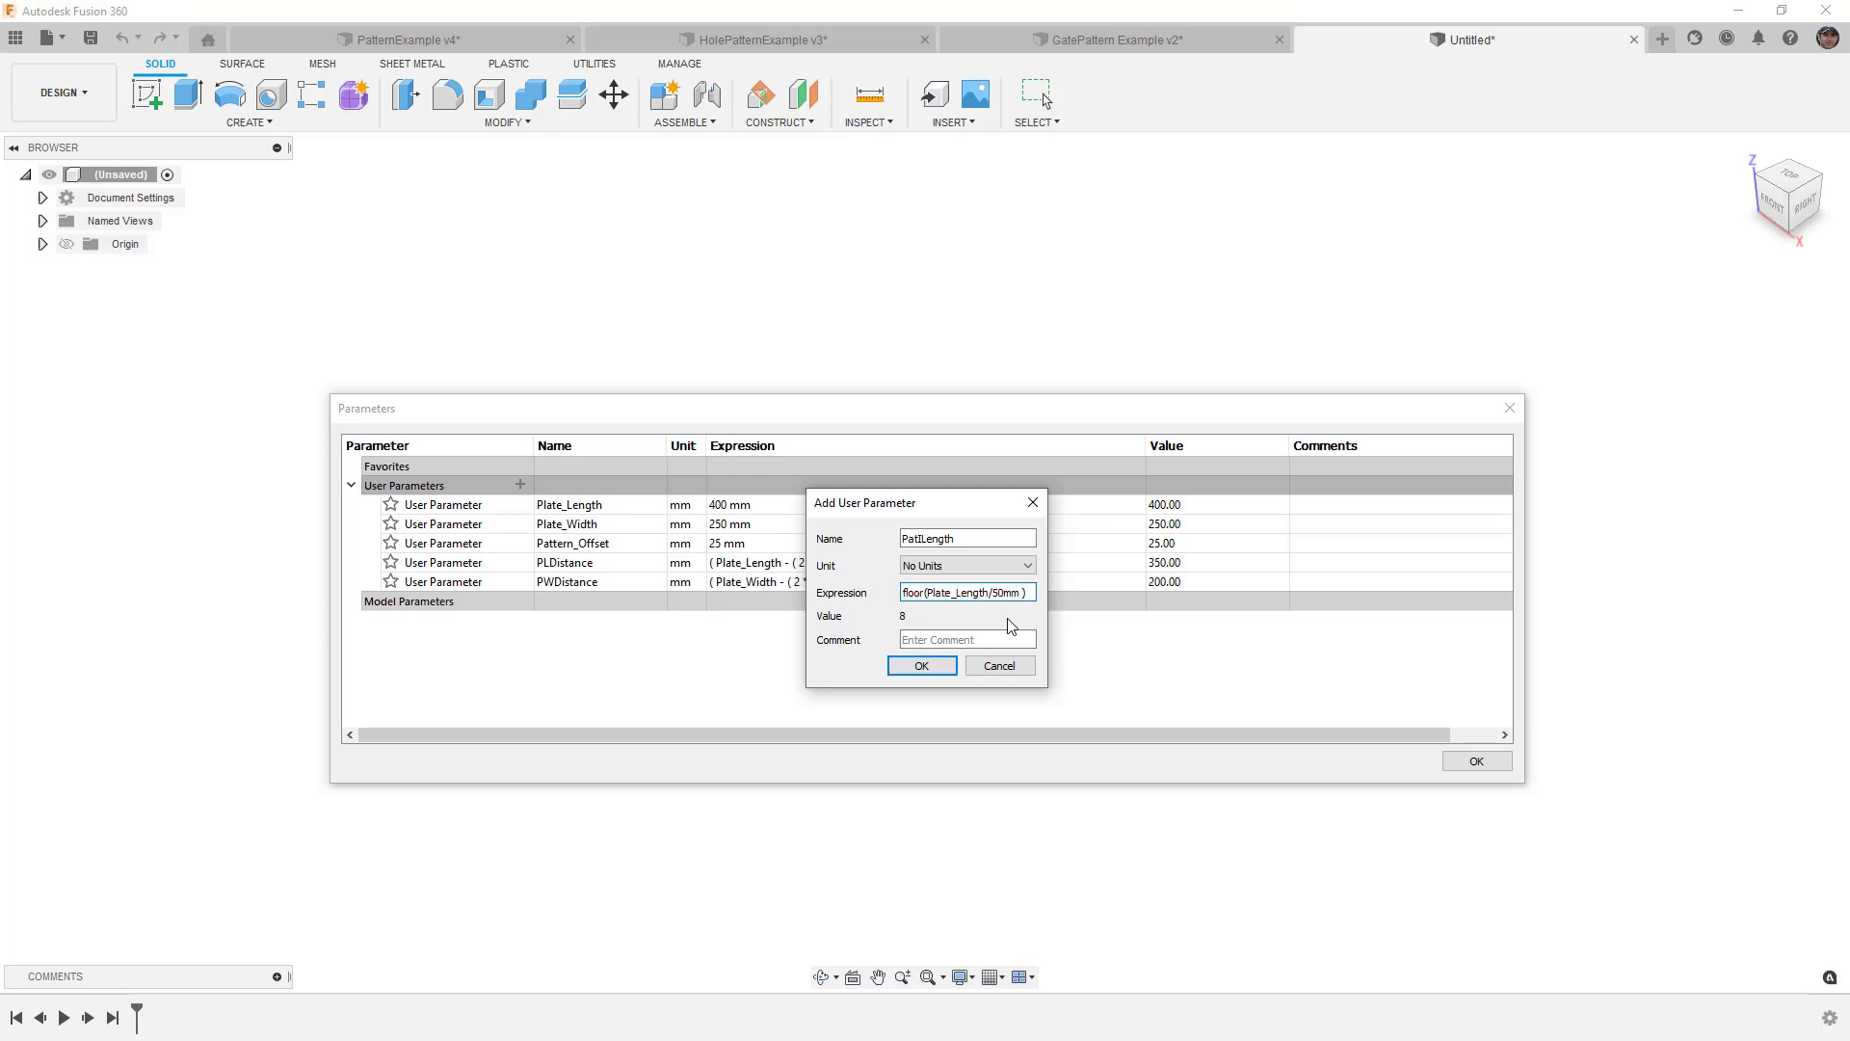
{"action": "left_click", "coordinate": [921, 667]}
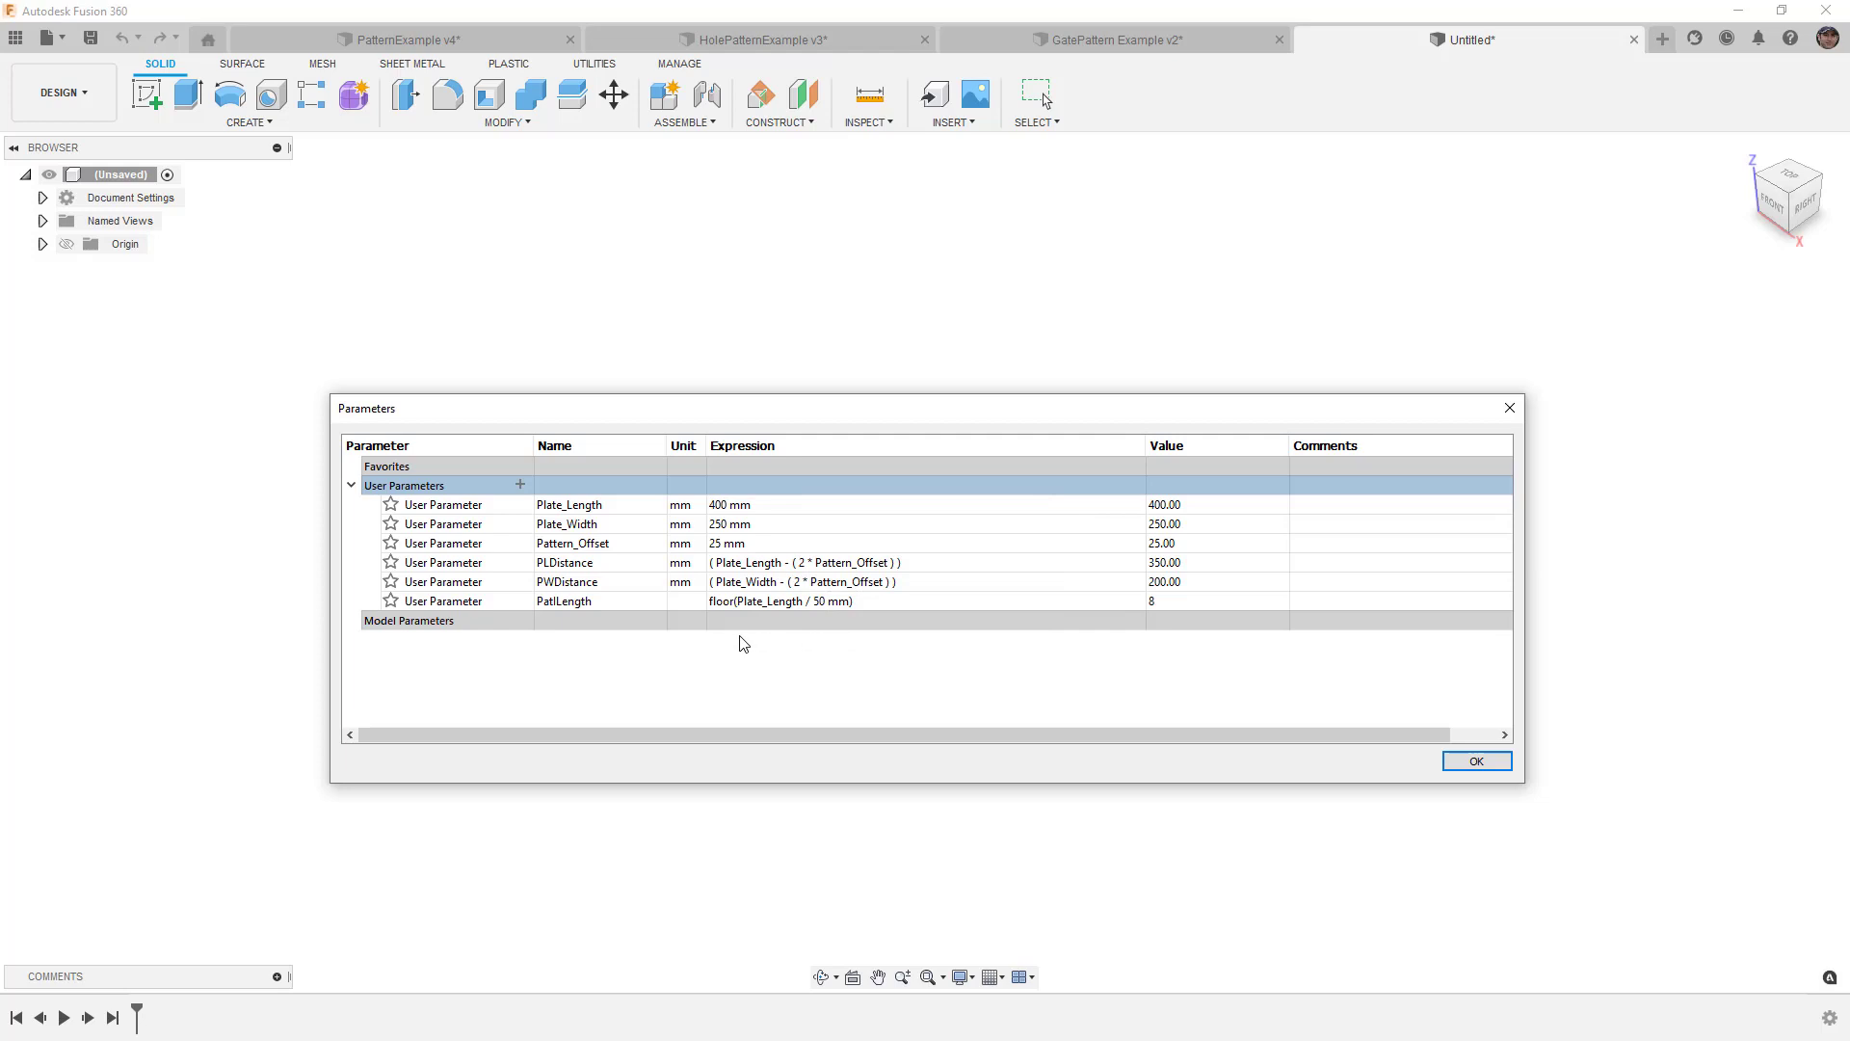
Step: Try adding a user parameter PatIWidth in mm with the expression floor(Plate_Width/50mm), and delete it
{"action": "left_click", "coordinate": [521, 484]}
{"action": "left_click_drag", "start_coordinate": [934, 514], "coordinate": [1070, 573]}
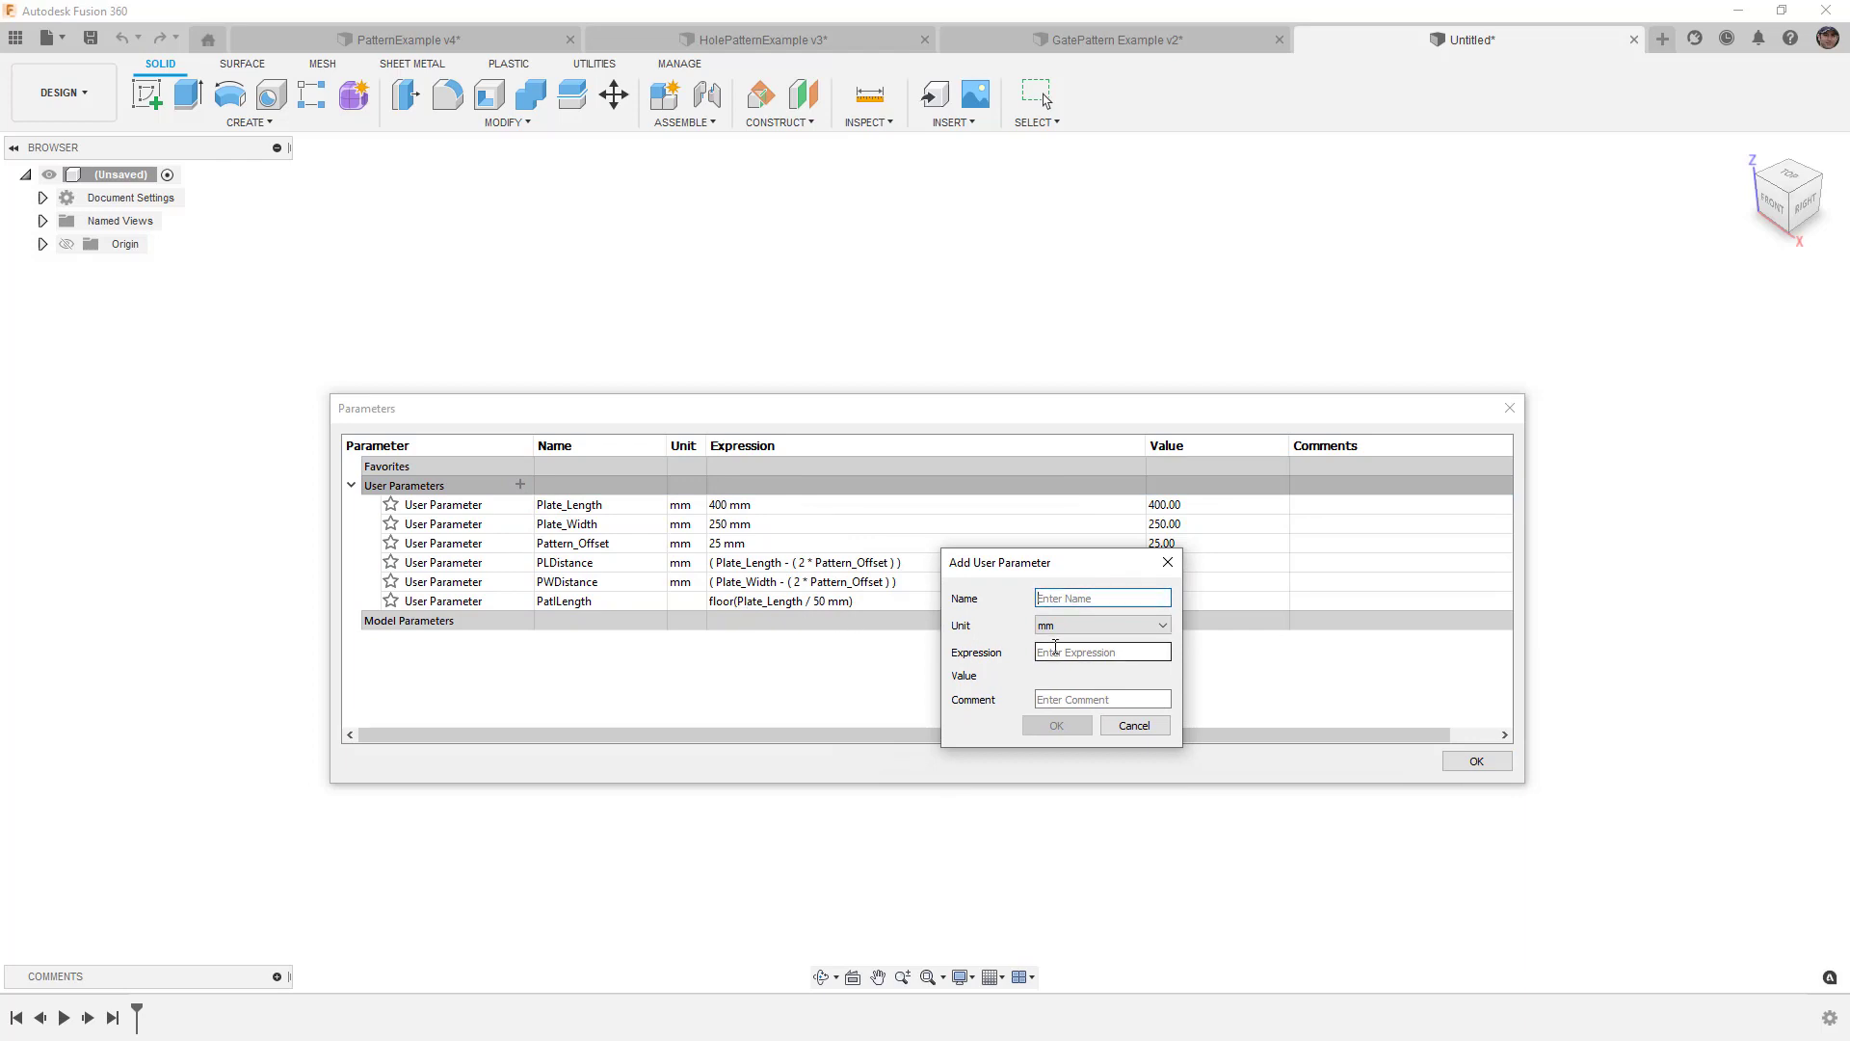
{"action": "type", "text": "PatlWidth"}
{"action": "left_click", "coordinate": [1055, 651]}
{"action": "type", "text": "floor("}
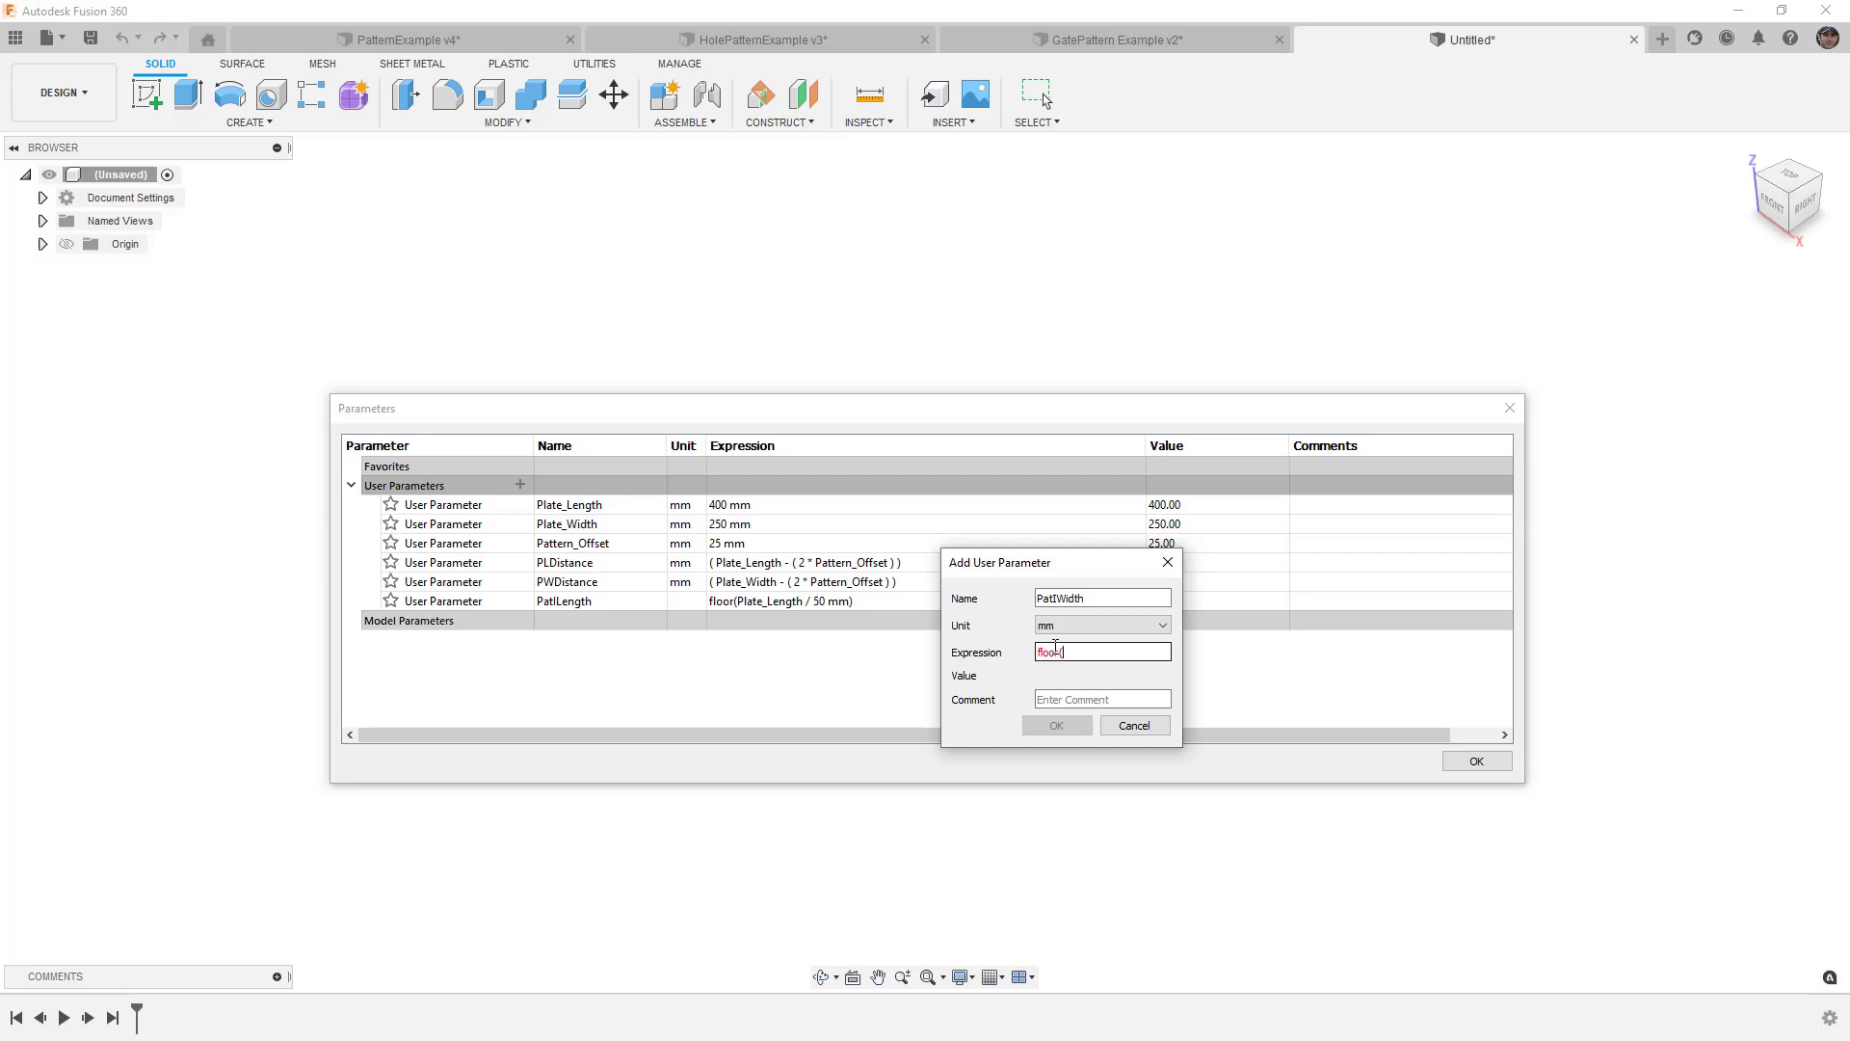
{"action": "type", "text": "Plate_Width/50mm)"}
{"action": "key", "text": "Return"}
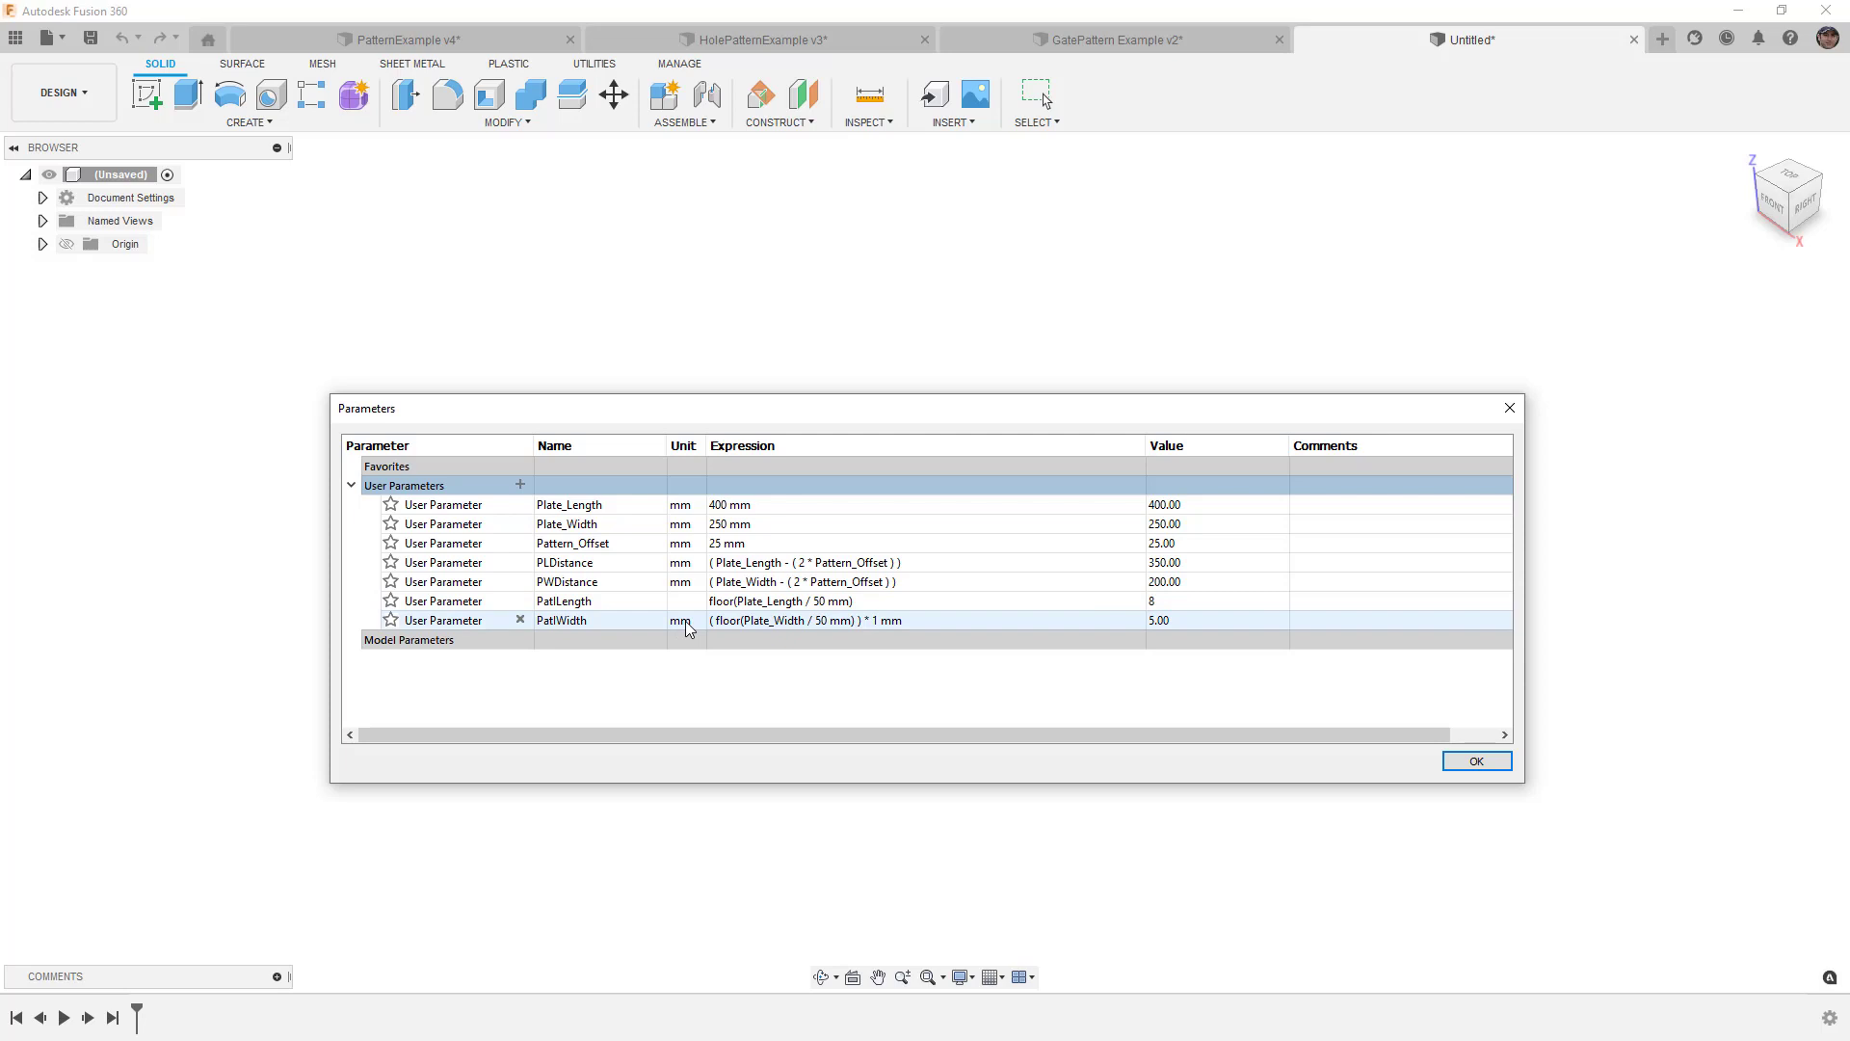
{"action": "left_click", "coordinate": [520, 619]}
Step: Add a user parameter PatIWidth with No Units and the expression floor(Plate_Width/50mm)
{"action": "left_click", "coordinate": [520, 483]}
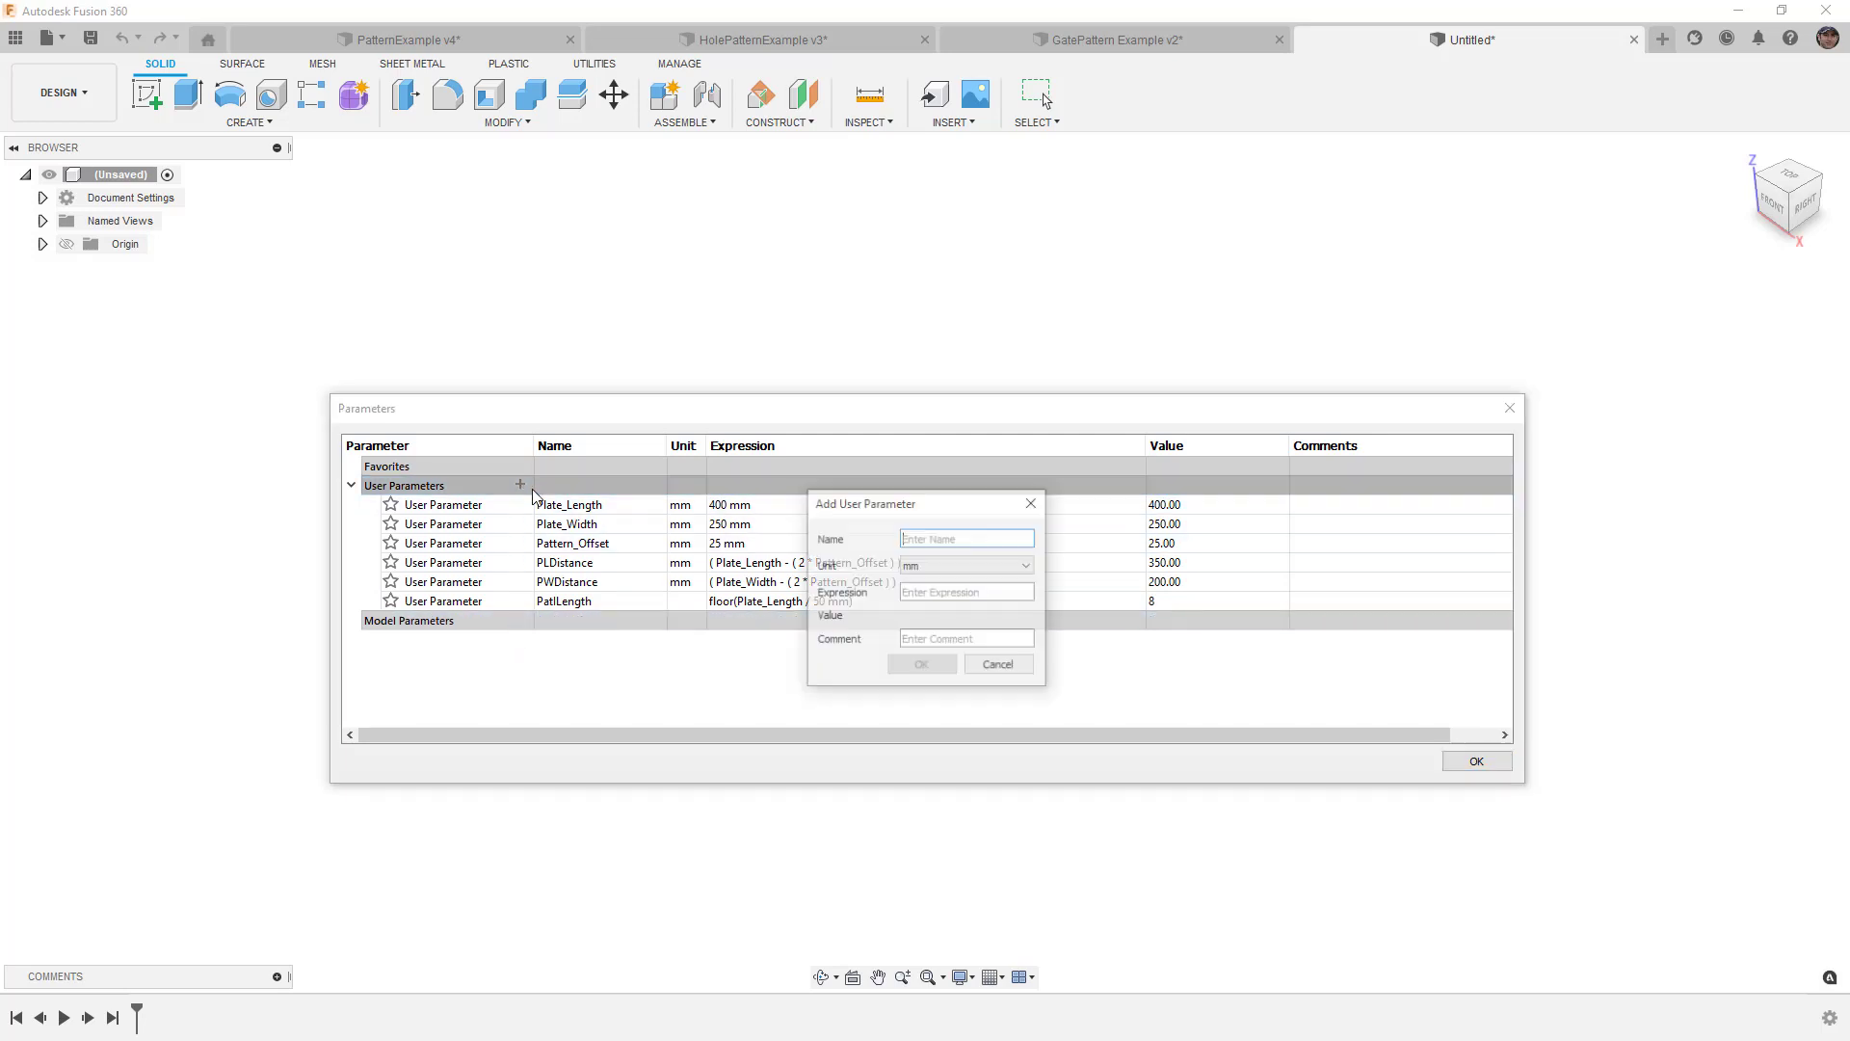
{"action": "left_click", "coordinate": [996, 569]}
{"action": "left_click", "coordinate": [996, 582]}
{"action": "left_click", "coordinate": [977, 540]}
{"action": "type", "text": "P"}
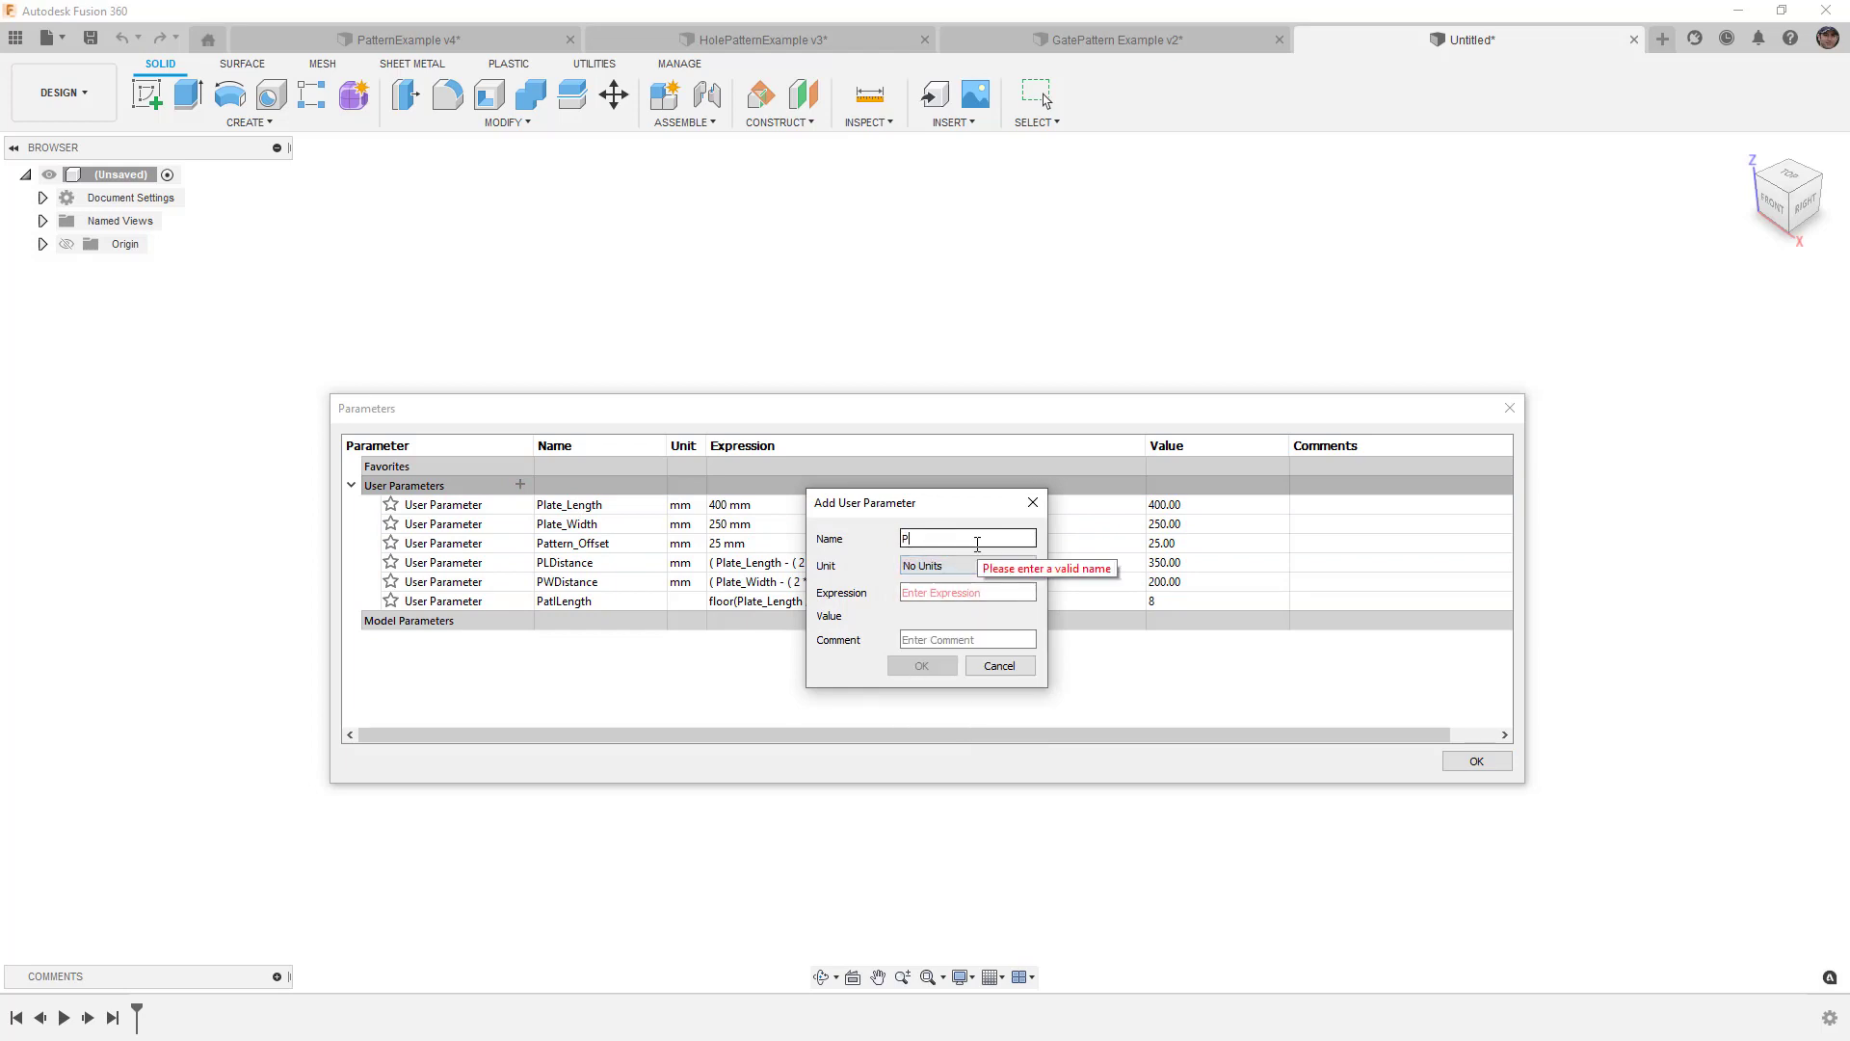
{"action": "type", "text": "atlWidth"}
{"action": "key", "text": "Tab"}
{"action": "left_click_drag", "start_coordinate": [945, 506], "coordinate": [1204, 523]}
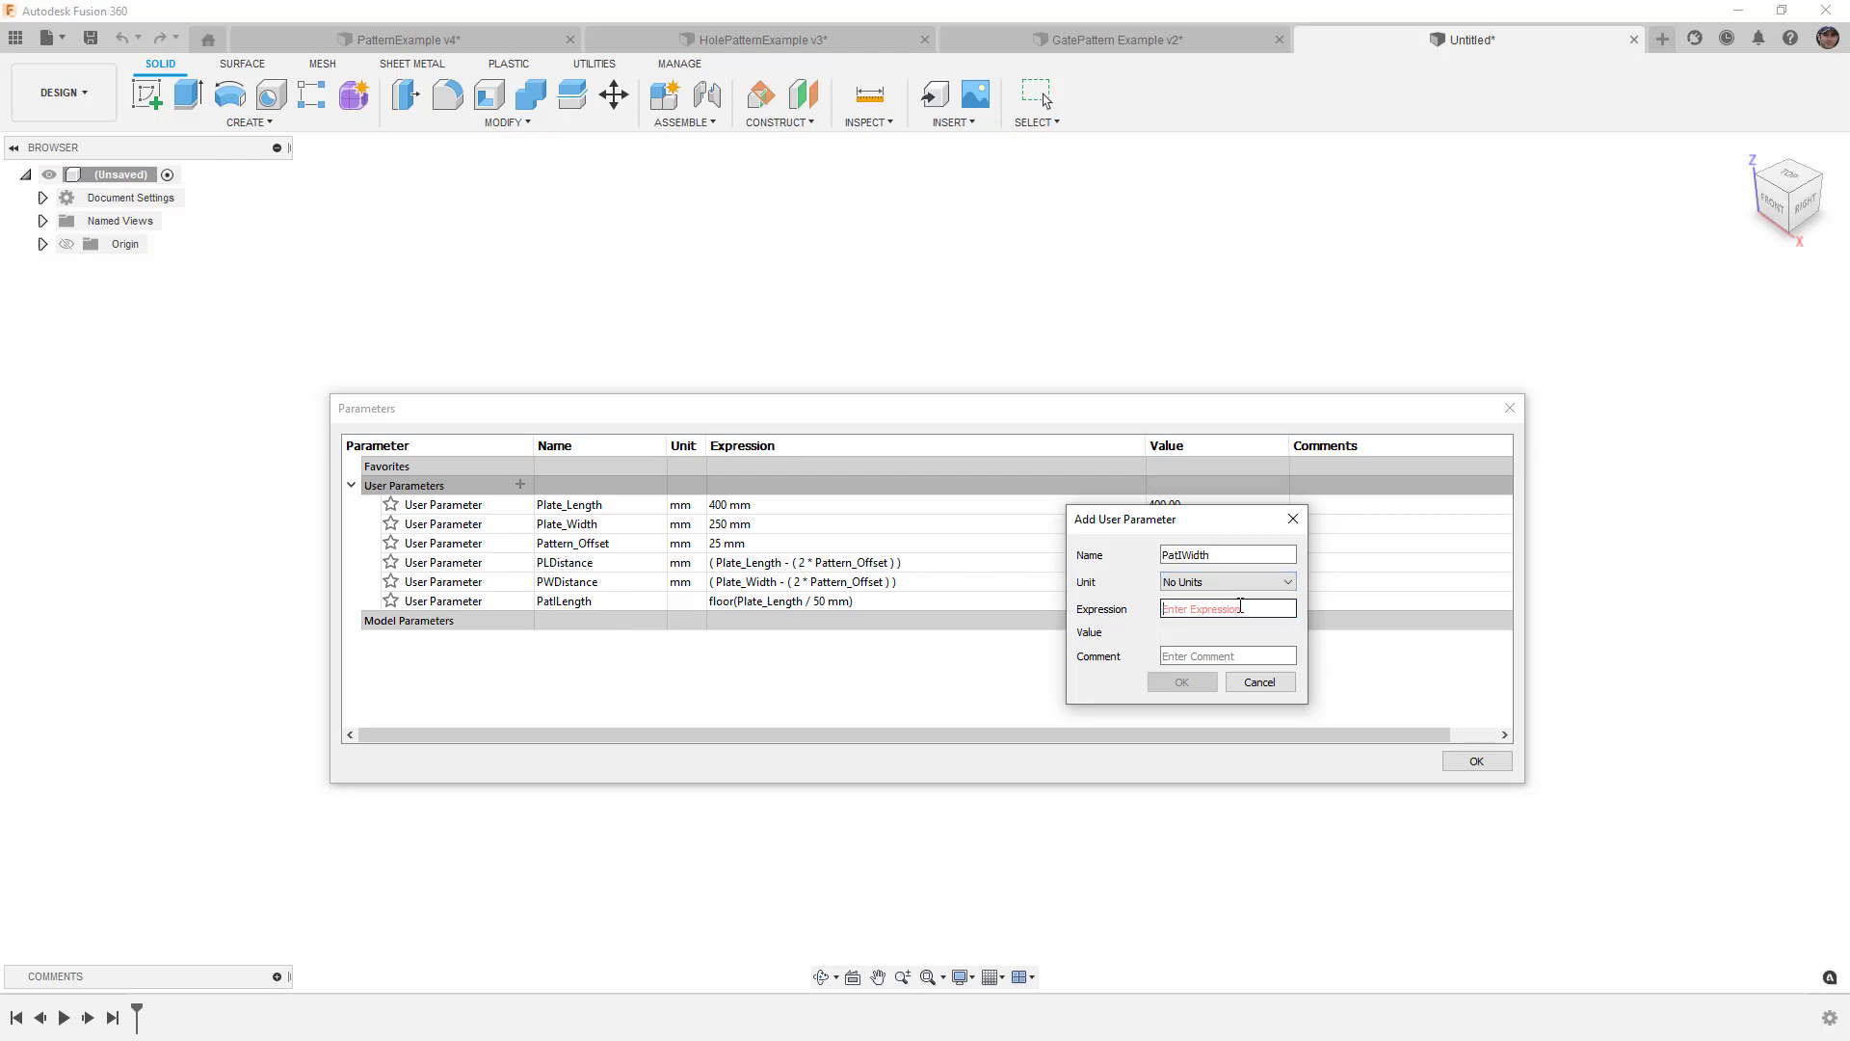
{"action": "type", "text": "floor(Plate_Width/50mm)"}
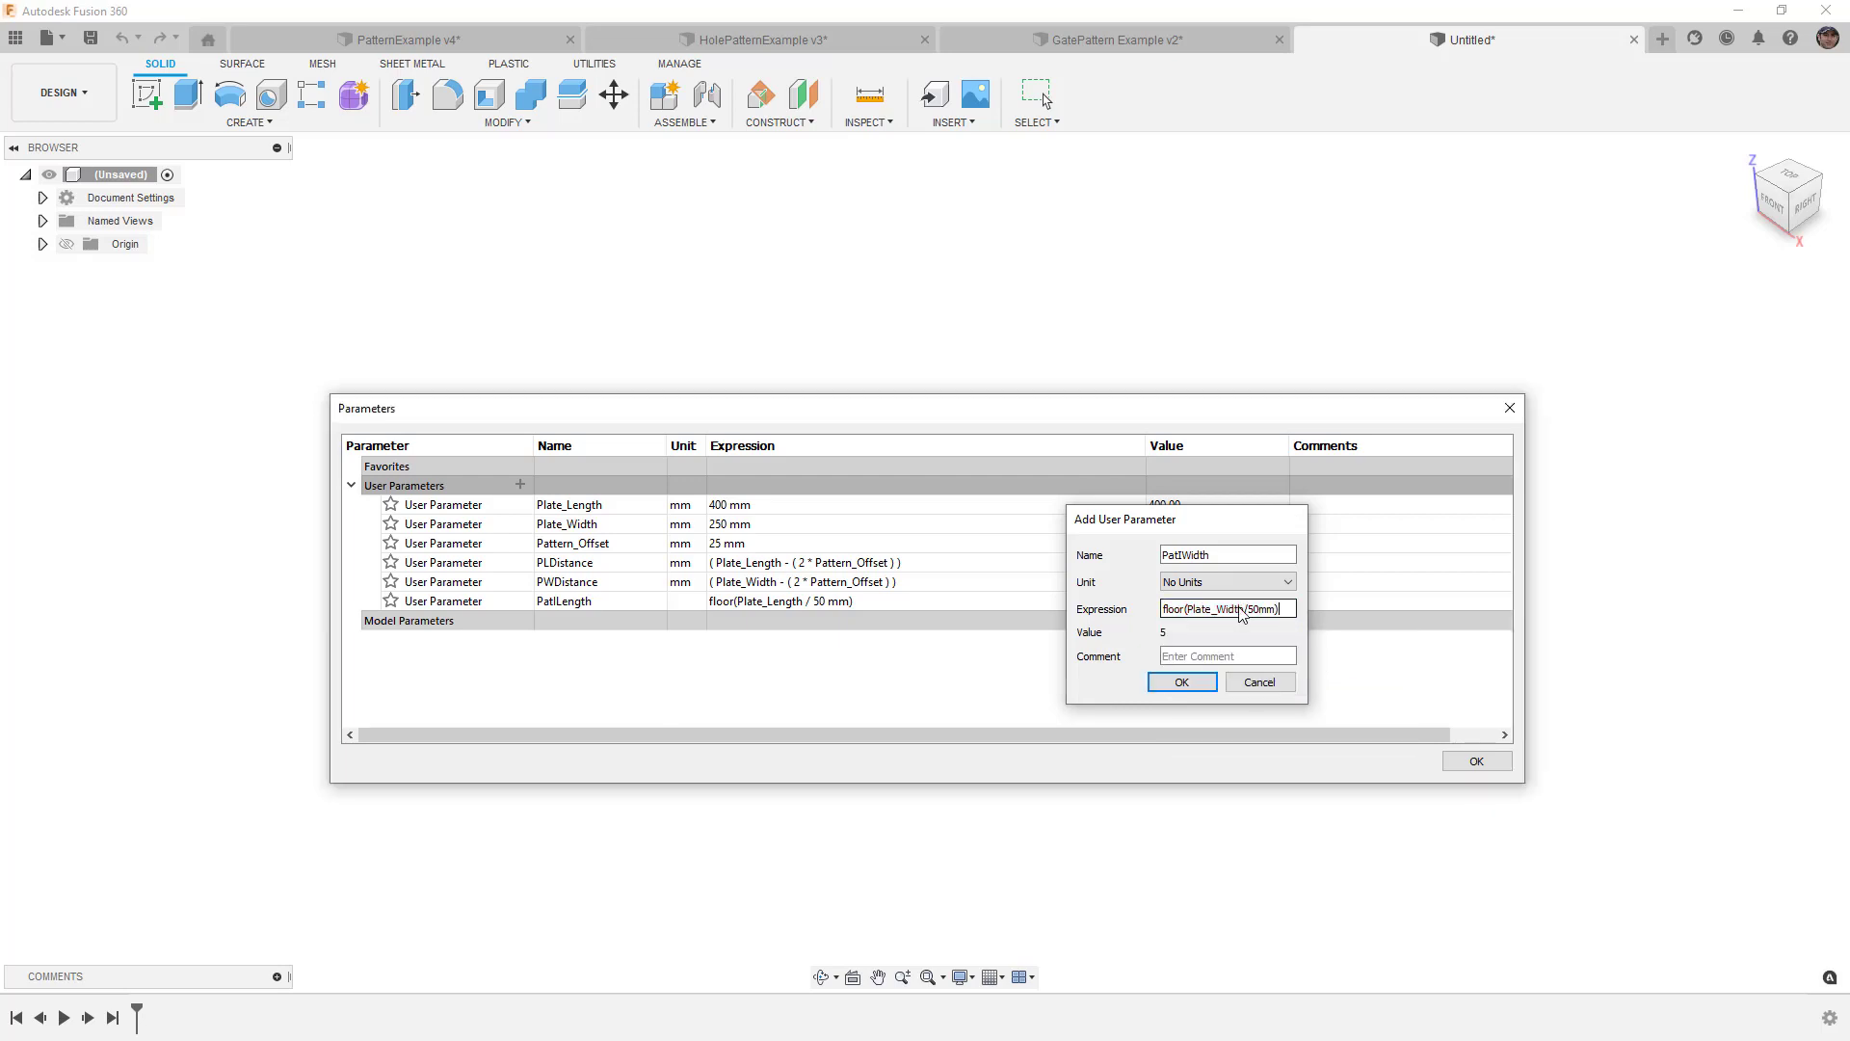
{"action": "key", "text": "Return"}
Step: Check the expression of PatIWidth and the units of both instance-count parameters, and close the parameter list
{"action": "double_click", "coordinate": [741, 619]}
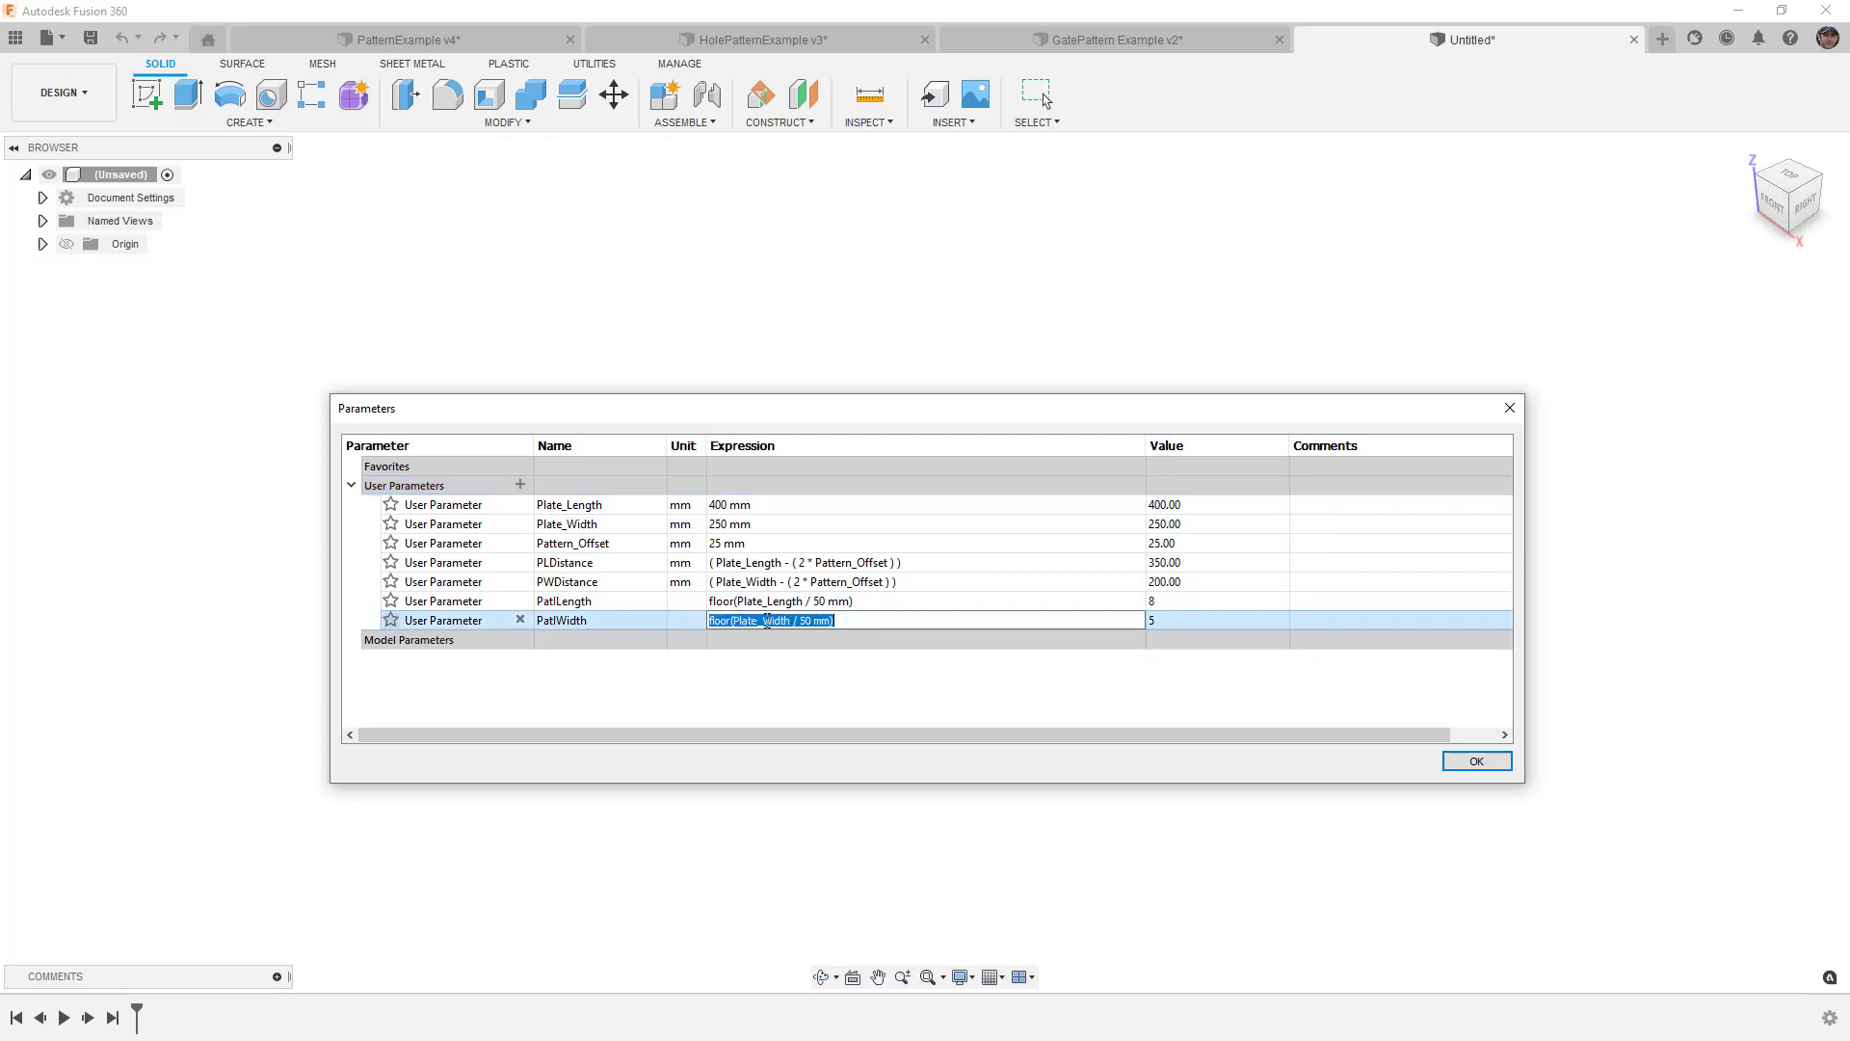
{"action": "left_click", "coordinate": [780, 668]}
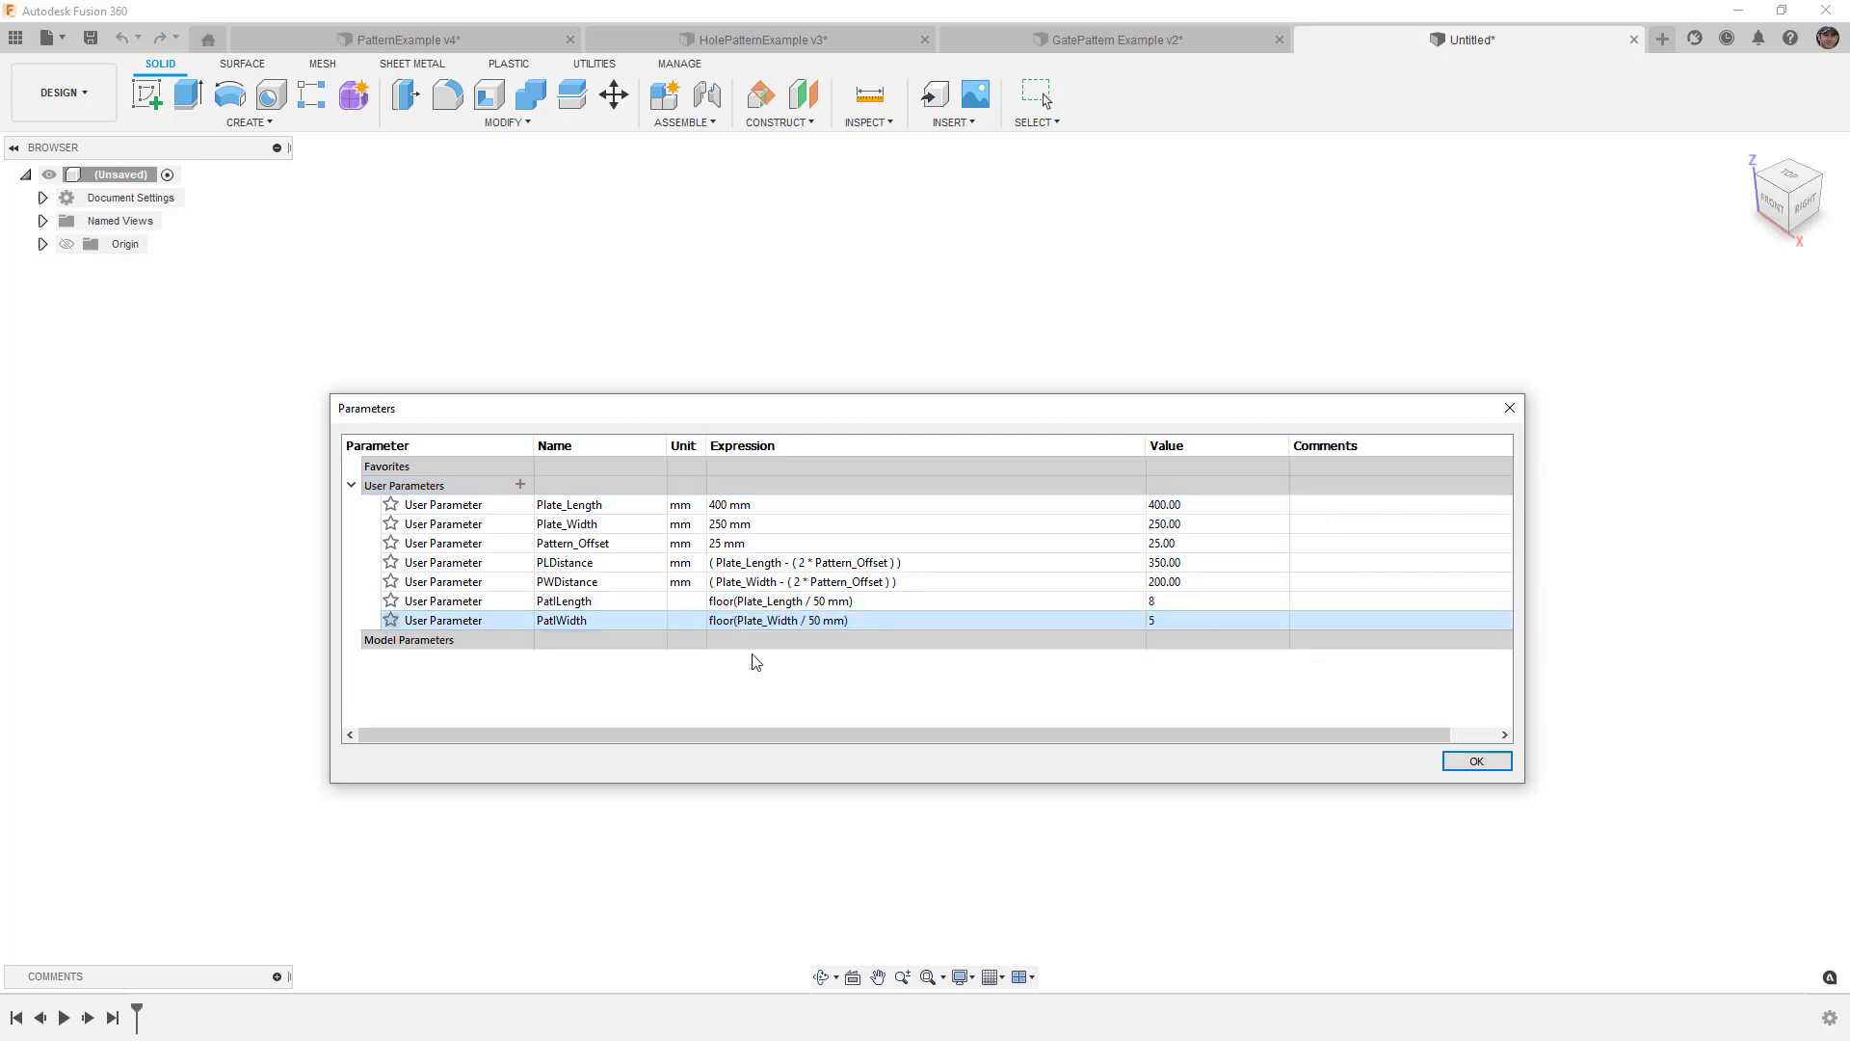
{"action": "left_click", "coordinate": [684, 607]}
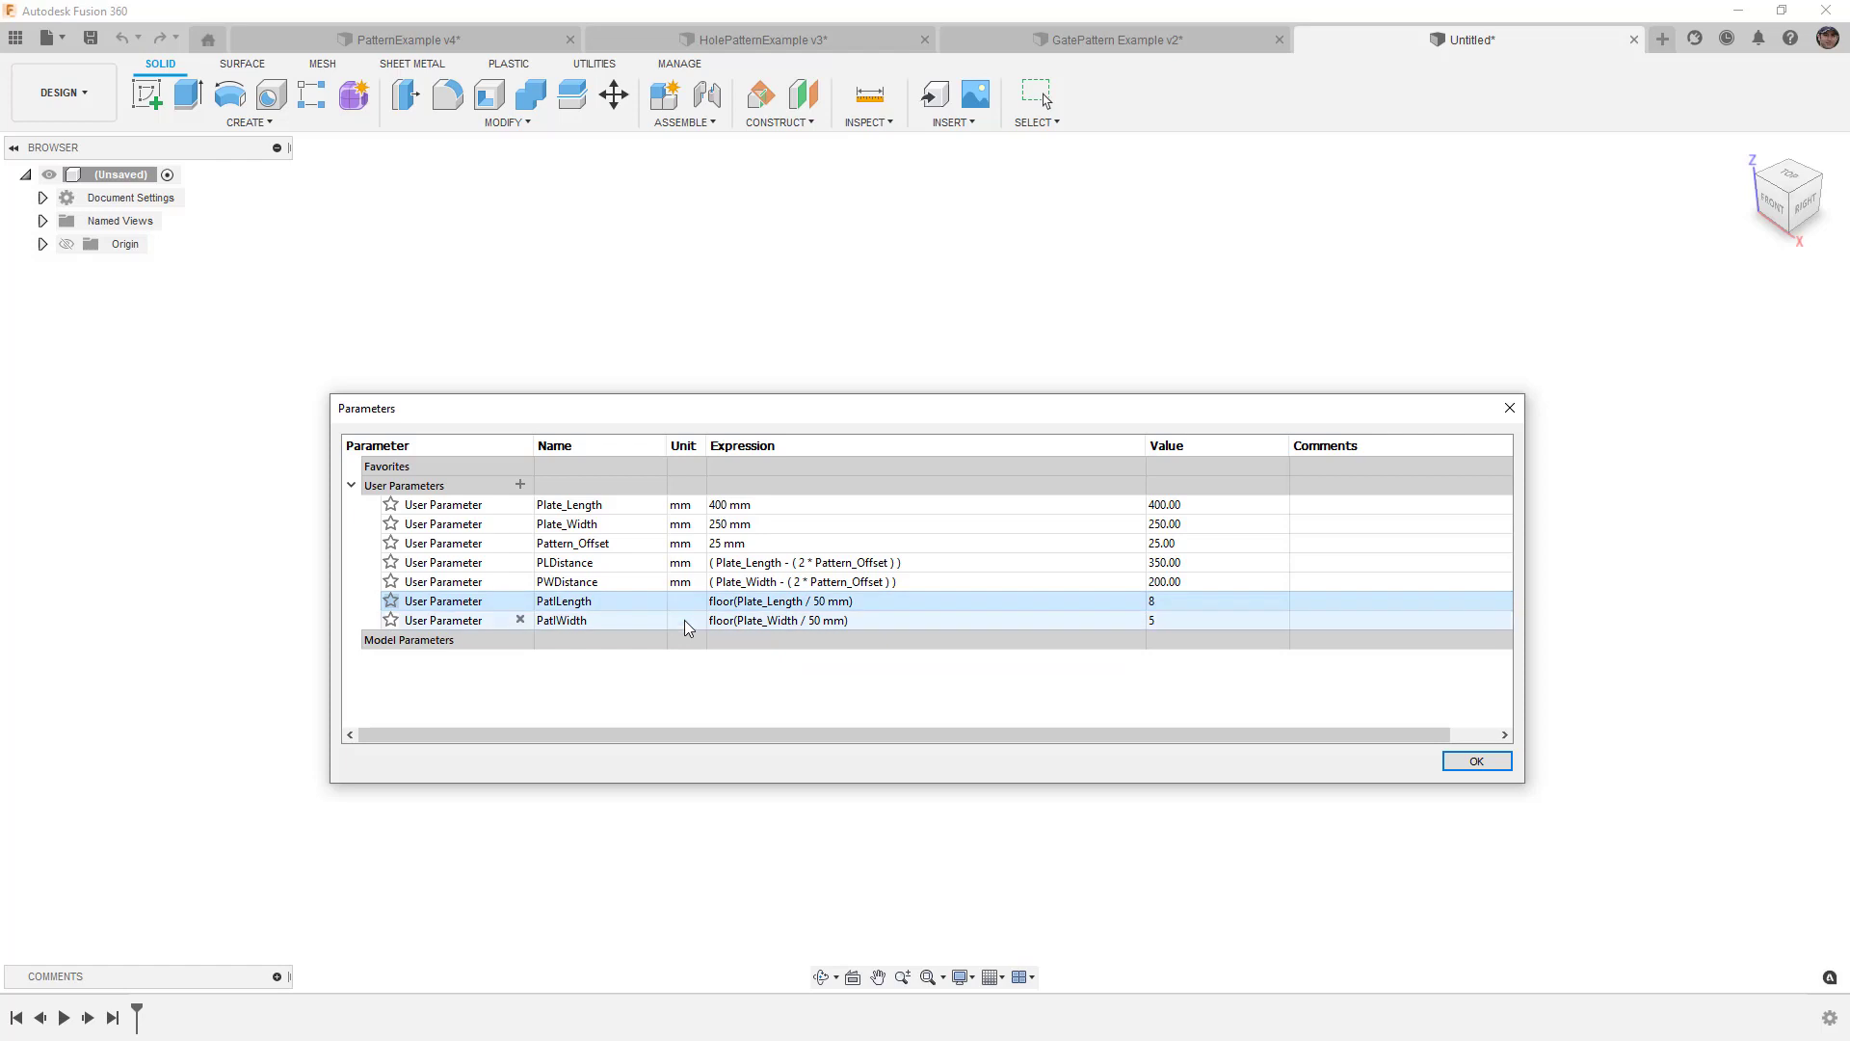
{"action": "left_click", "coordinate": [685, 620]}
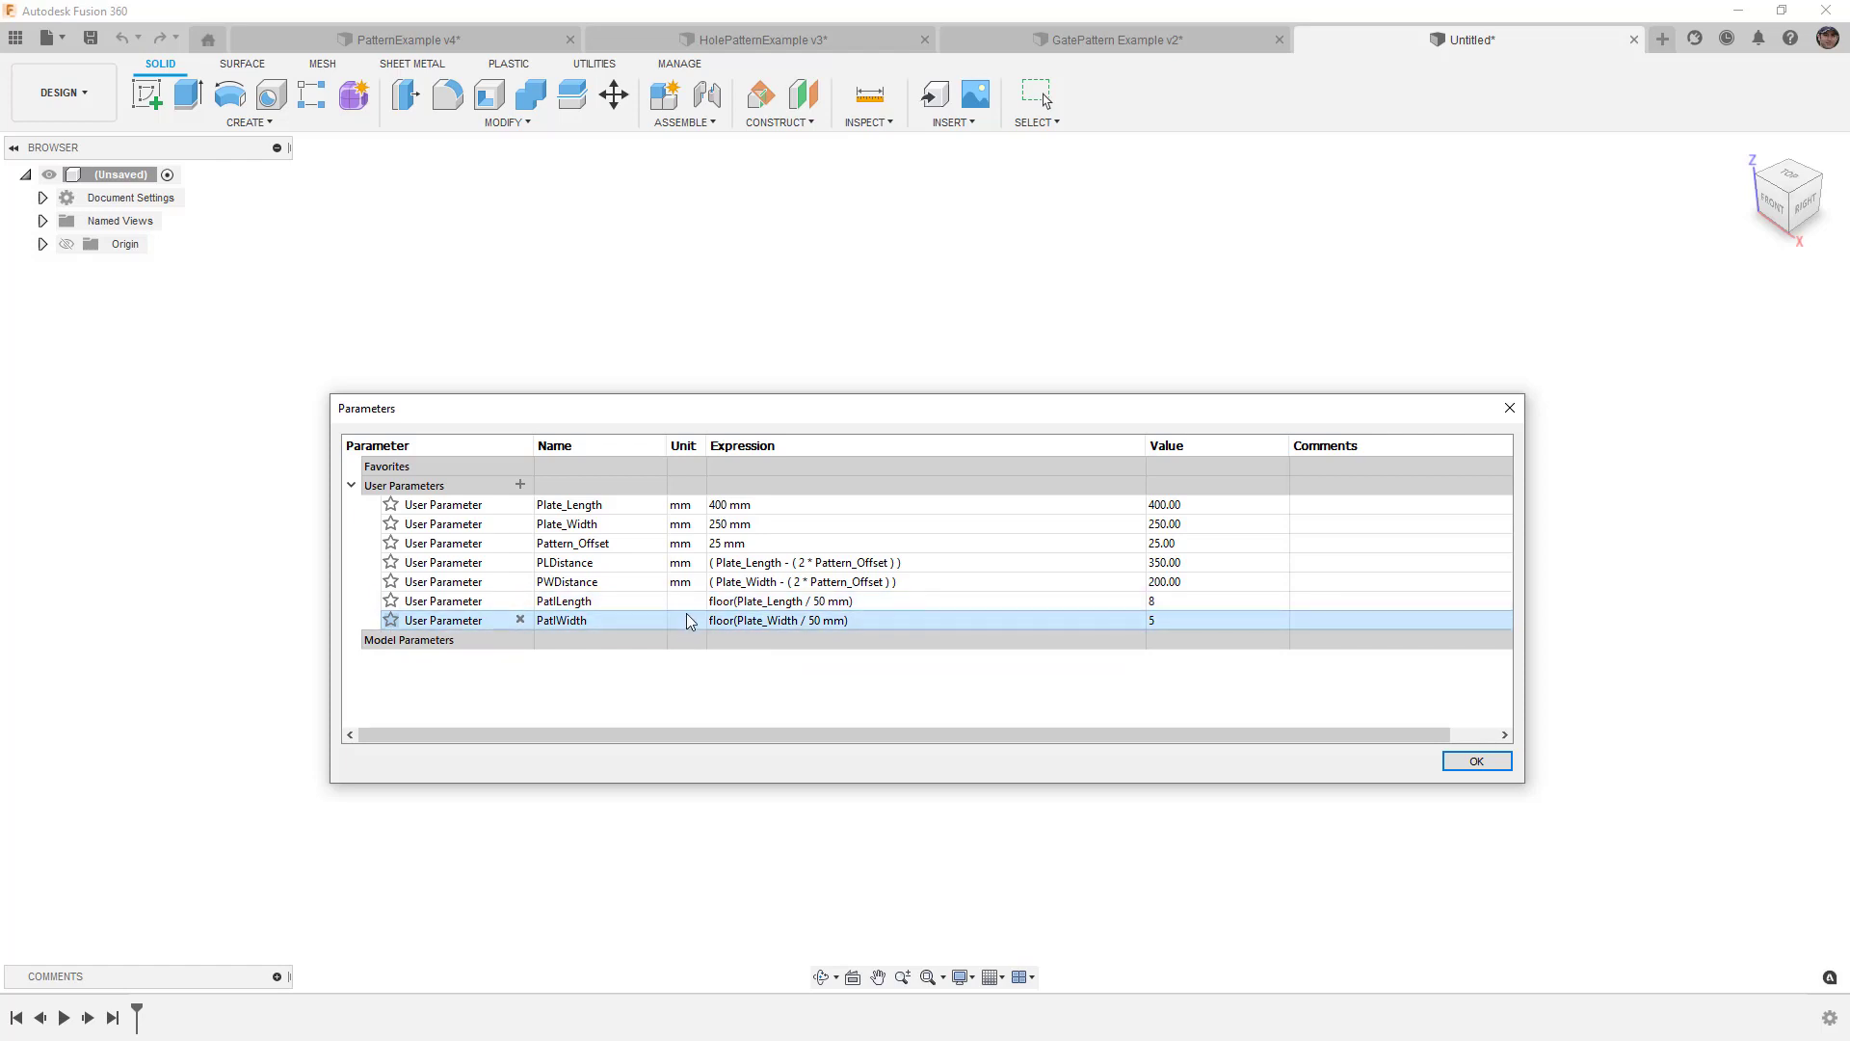
{"action": "left_click", "coordinate": [1477, 762]}
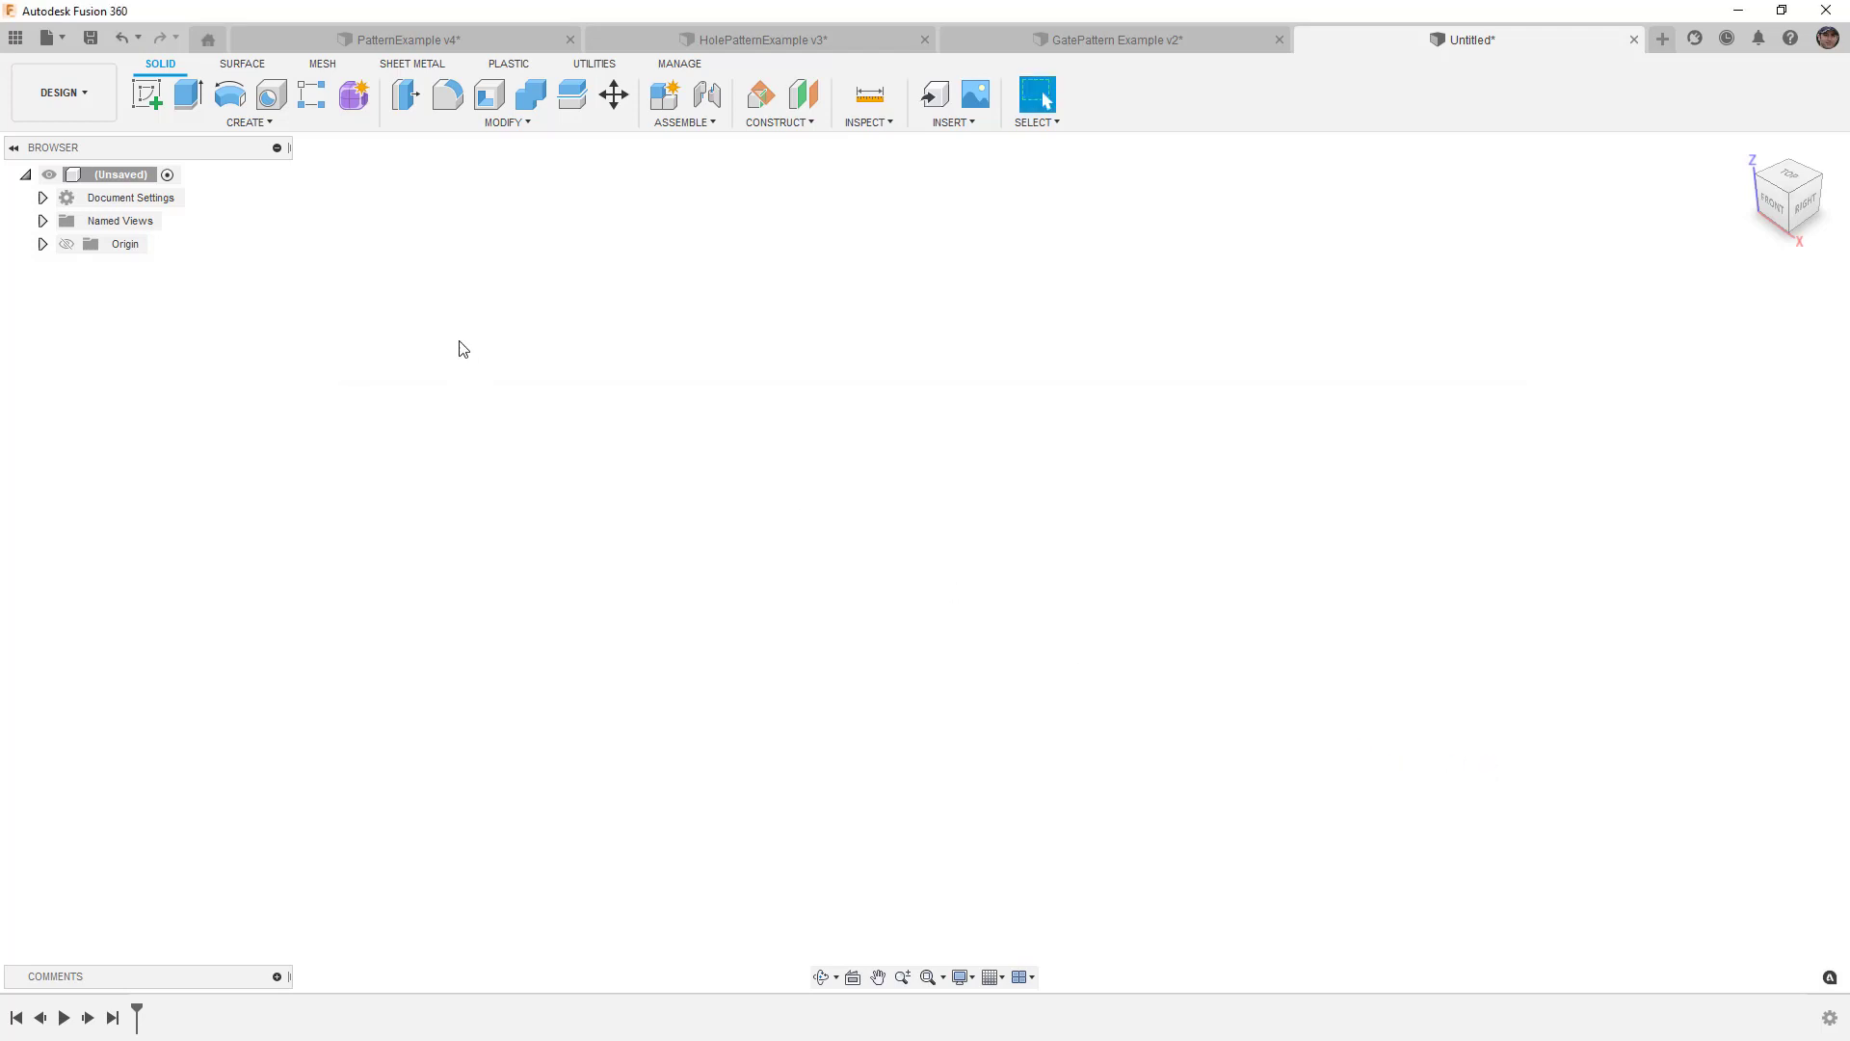
Step: Start a sketch on the horizontal origin plane and begin a center rectangle at the origin
{"action": "left_click", "coordinate": [154, 95]}
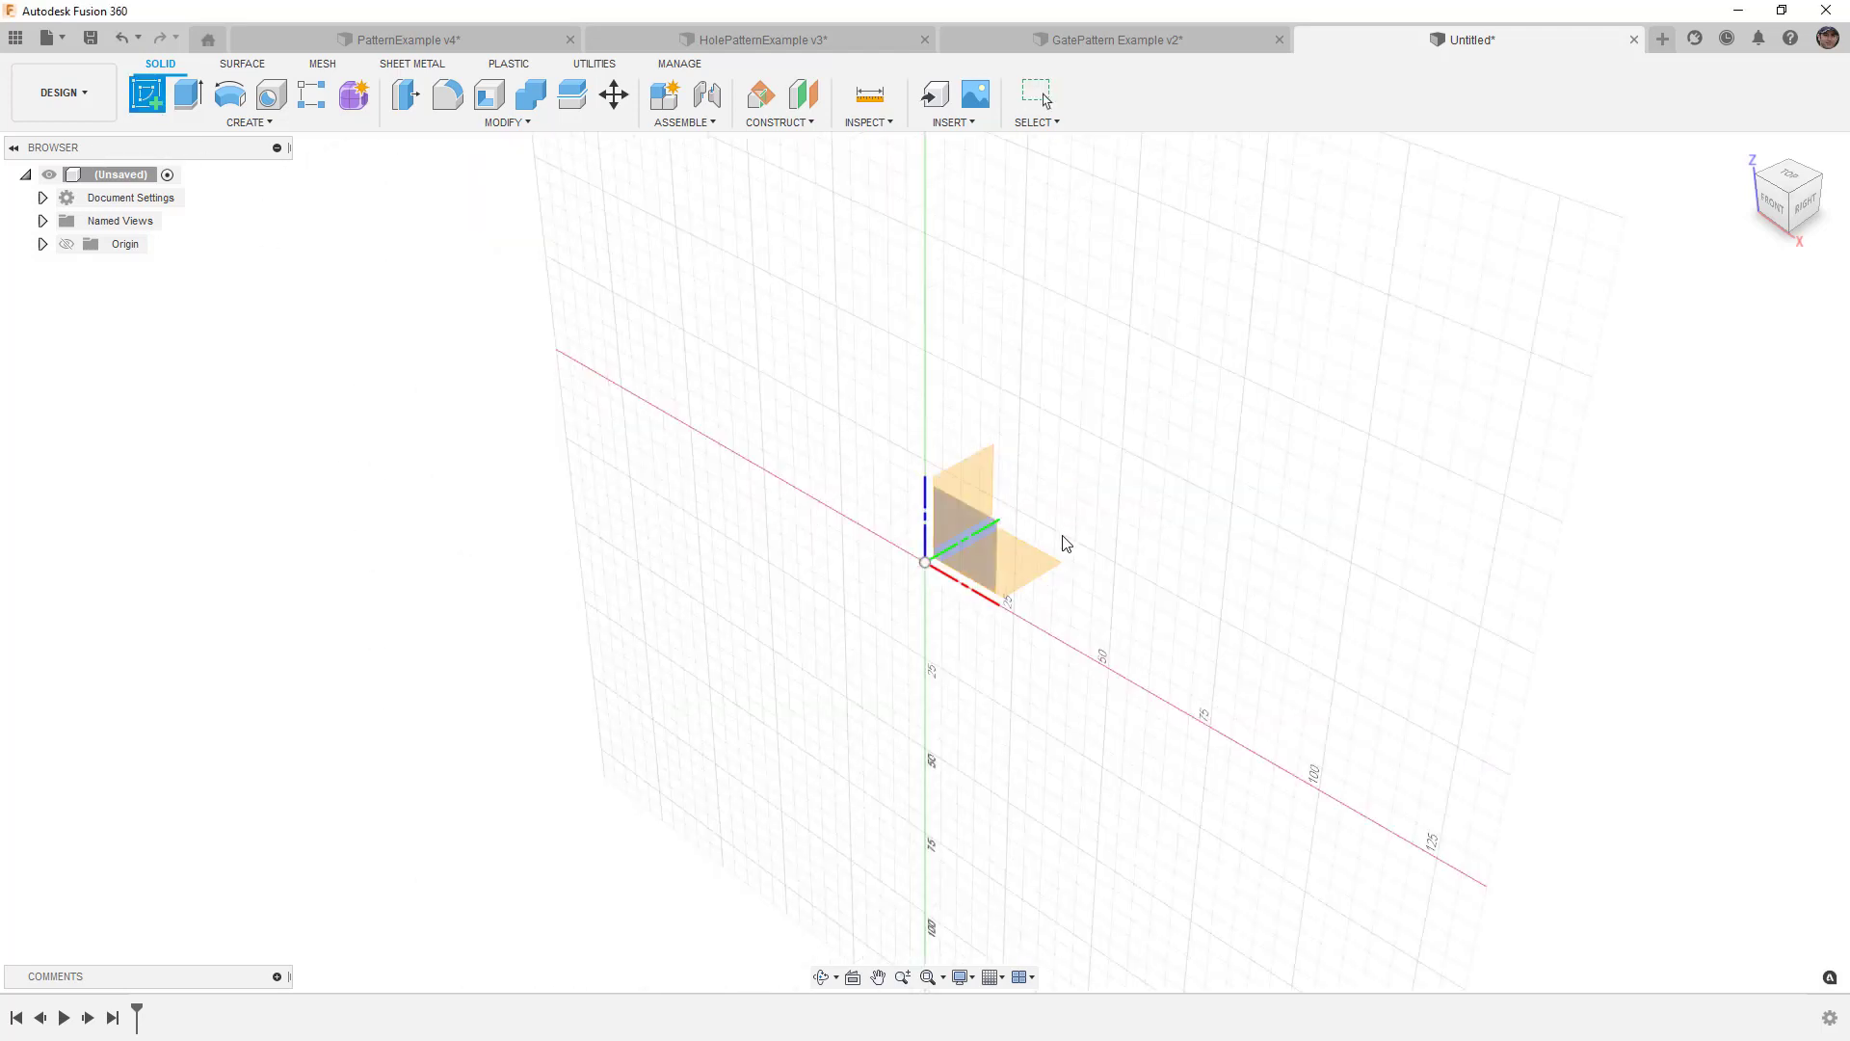
{"action": "left_click", "coordinate": [1036, 557]}
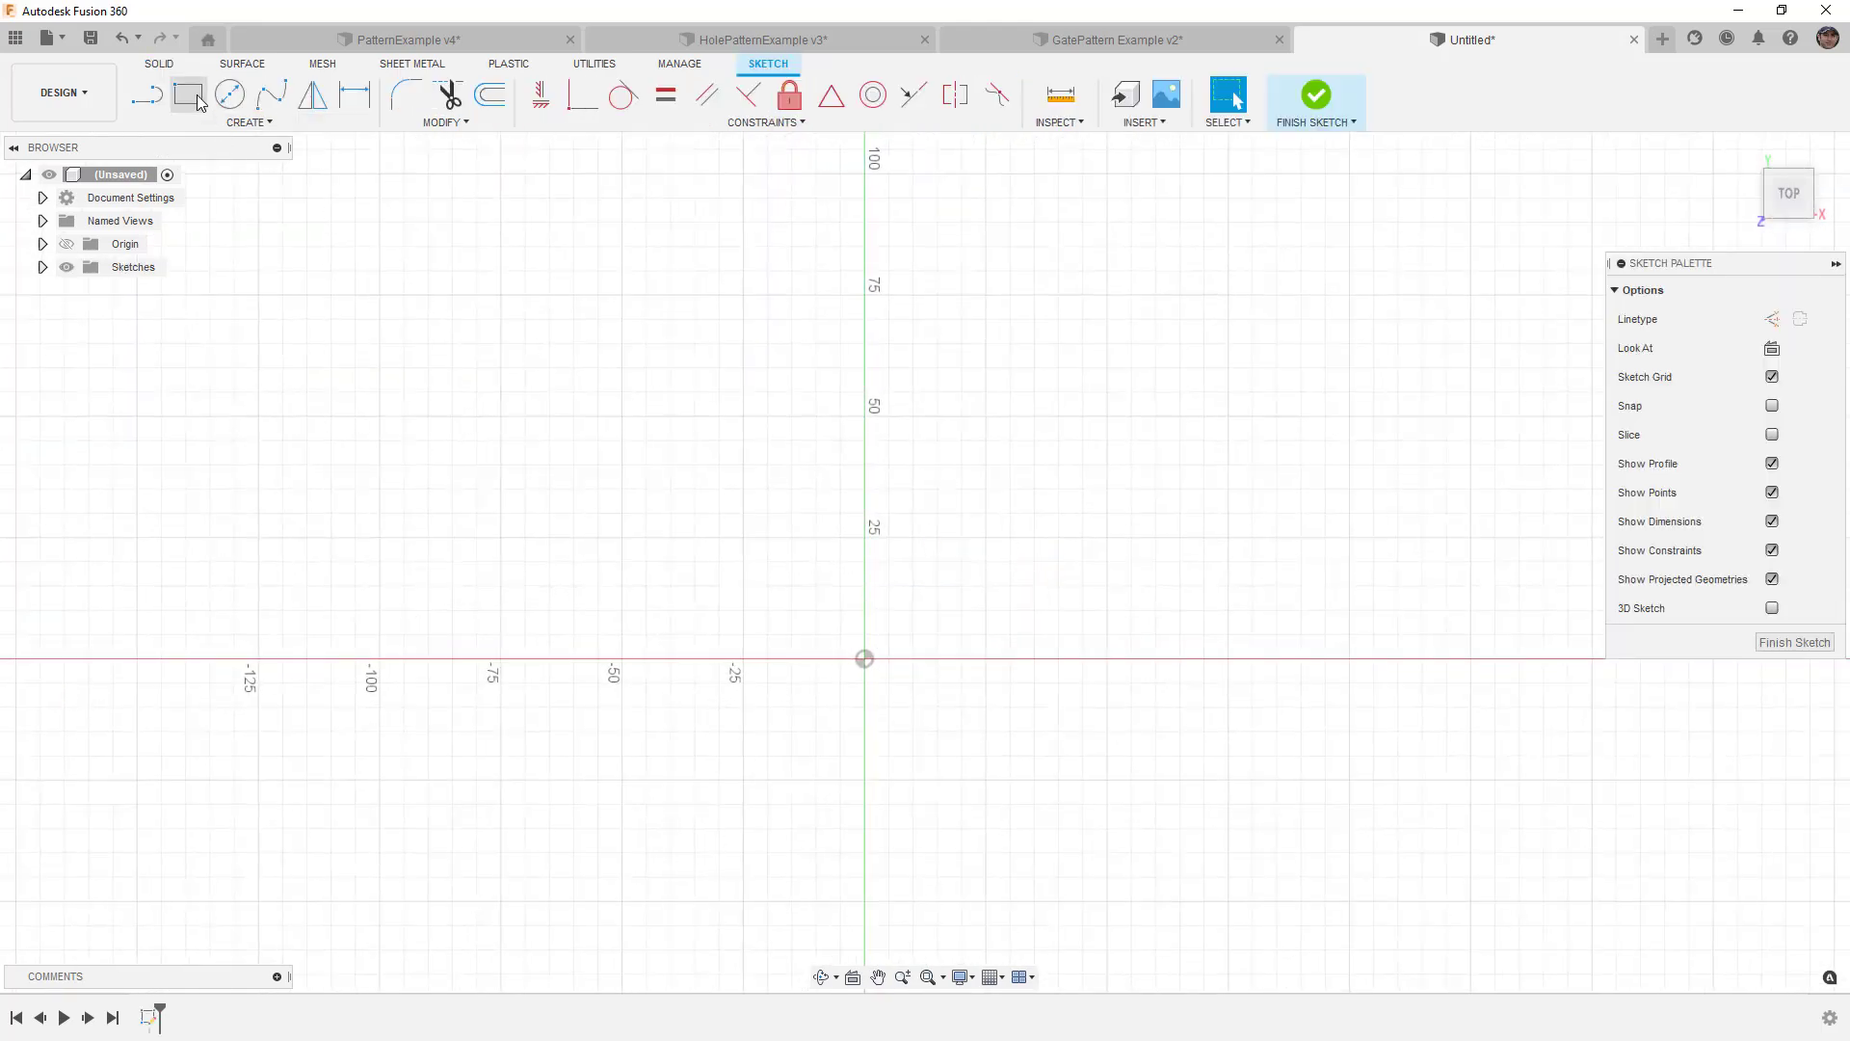
{"action": "key", "text": "r"}
{"action": "left_click", "coordinate": [1771, 348]}
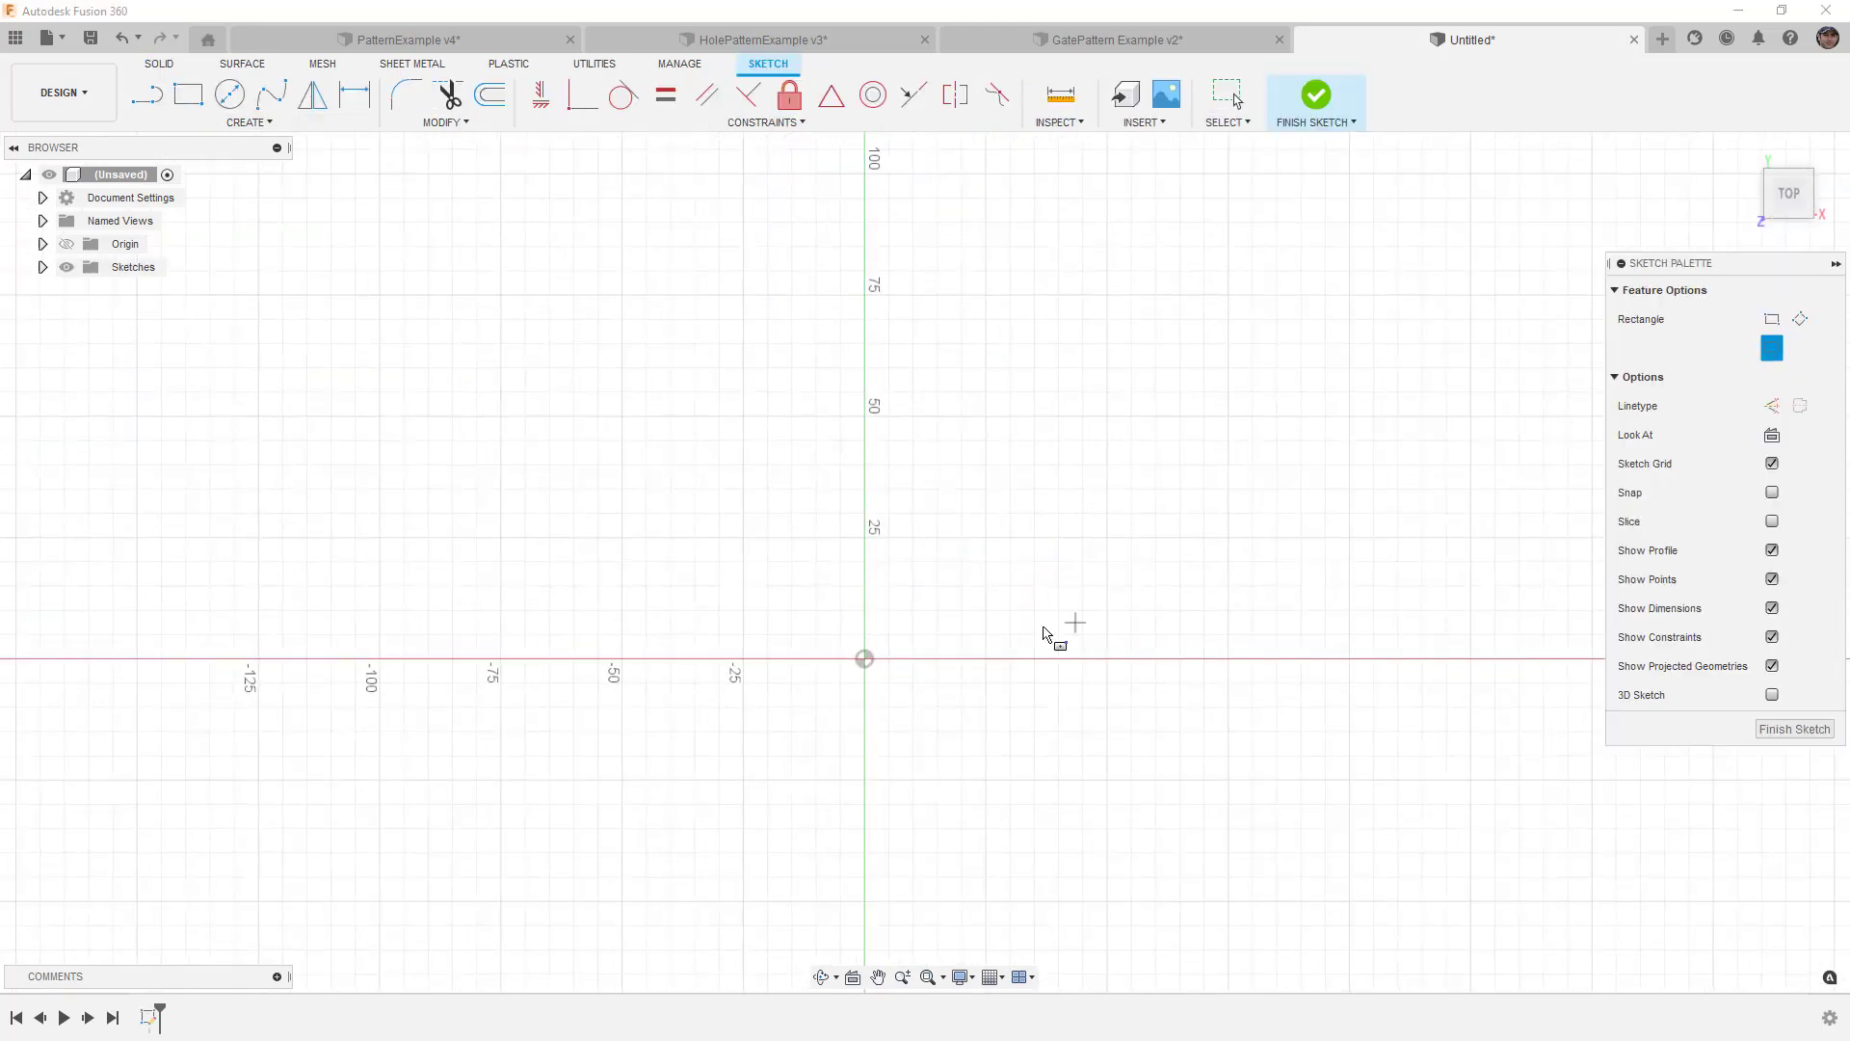
{"action": "left_click", "coordinate": [866, 659]}
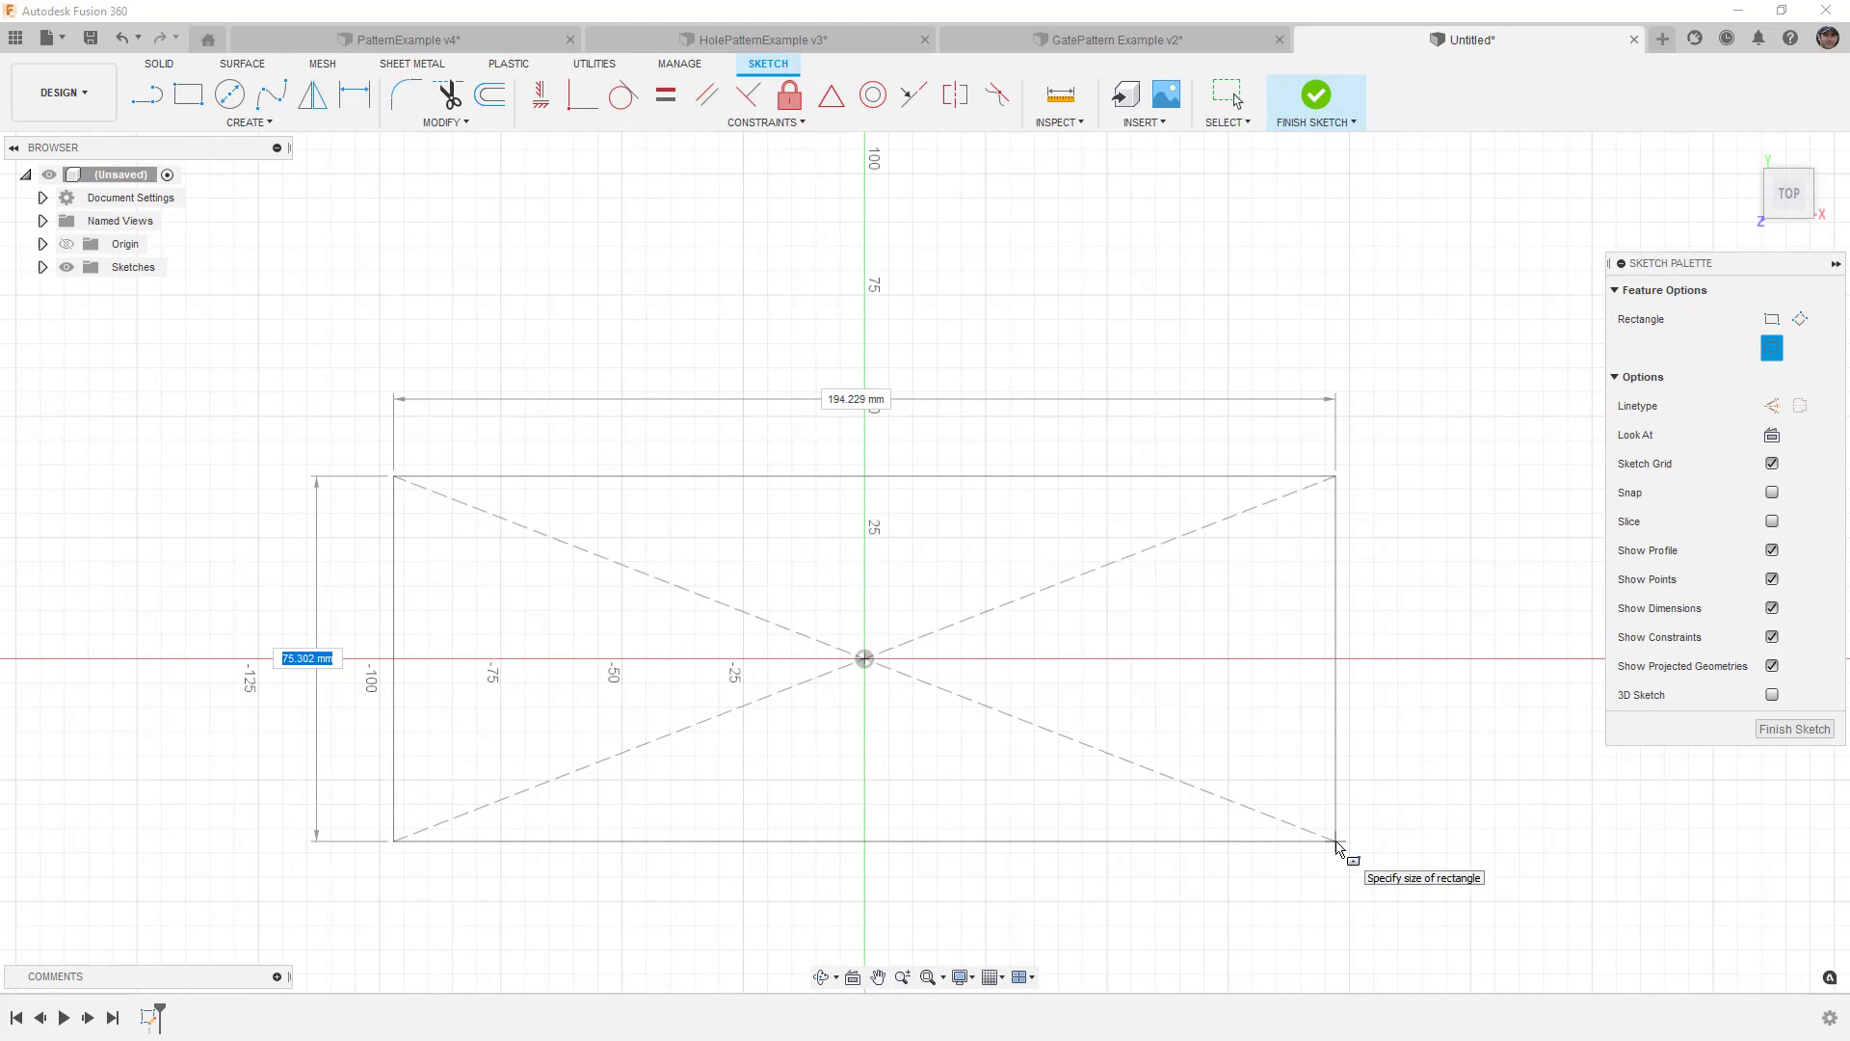
Step: Set the rectangle's vertical size to Plate_Width and its horizontal size to Plate_Length, and finish the sketch
{"action": "type", "text": "pl"}
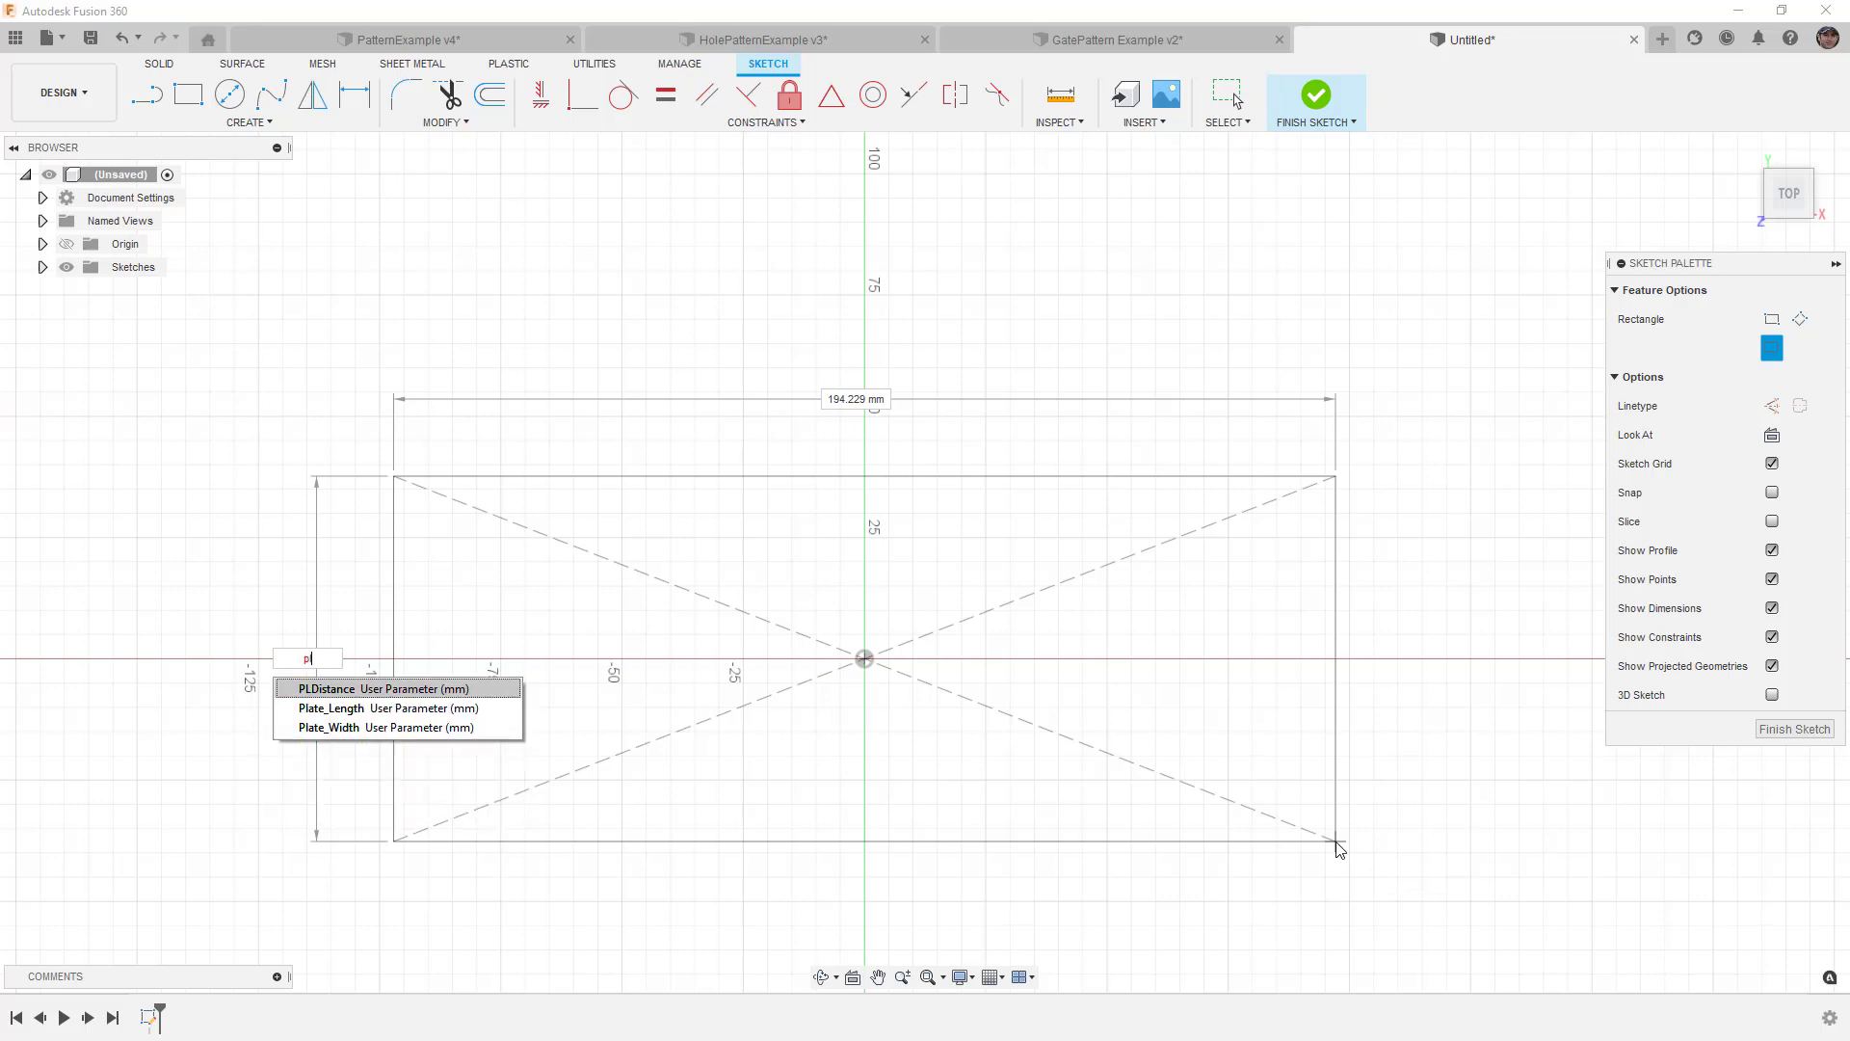
{"action": "key", "text": "Down"}
{"action": "key", "text": "Down"}
{"action": "key", "text": "Return"}
{"action": "key", "text": "Tab"}
{"action": "type", "text": "pl"}
{"action": "key", "text": "Down"}
{"action": "key", "text": "Return"}
{"action": "key", "text": "Return"}
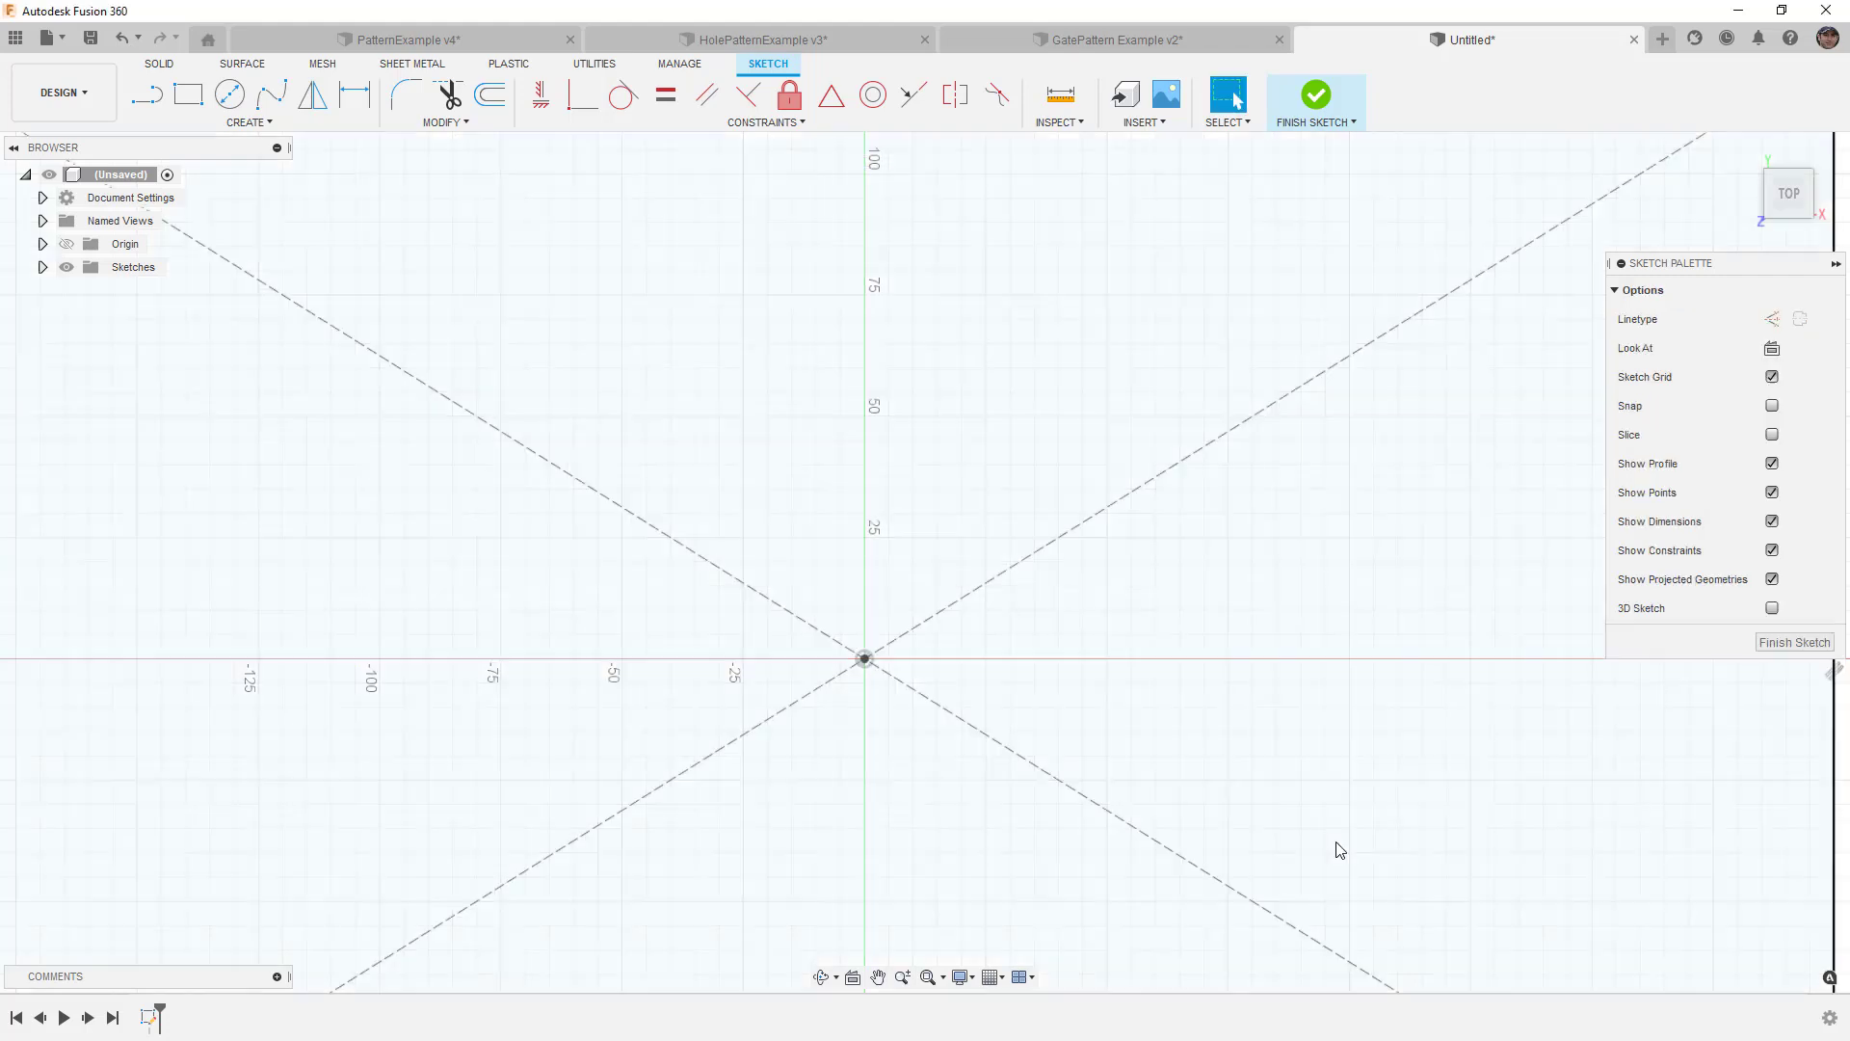
{"action": "scroll", "coordinate": [1211, 757], "scroll_direction": "down", "scroll_amount": 6}
{"action": "left_click_drag", "start_coordinate": [1068, 697], "coordinate": [1015, 661]}
{"action": "key", "text": "Escape"}
{"action": "left_click", "coordinate": [1312, 104]}
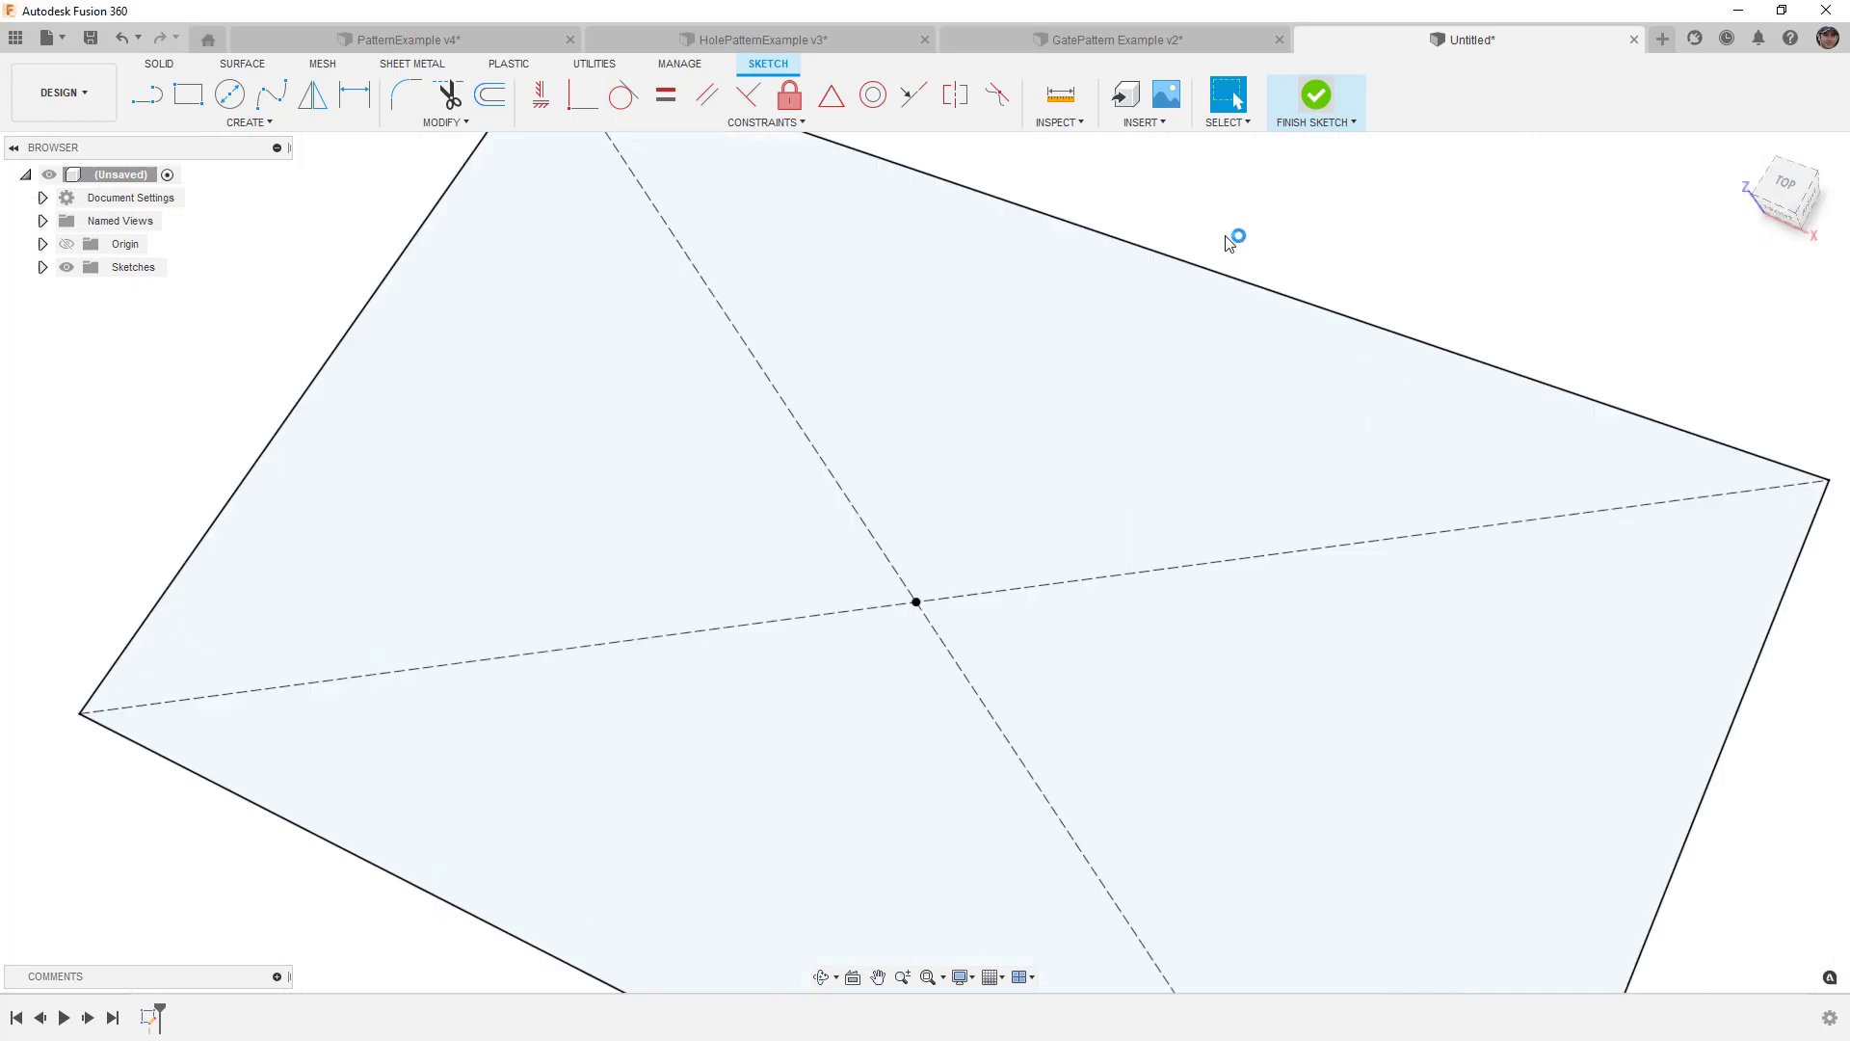
Step: Extrude the rectangle profile upward 50 mm as a new body
{"action": "key", "text": "e"}
{"action": "left_click_drag", "start_coordinate": [899, 457], "coordinate": [928, 415]}
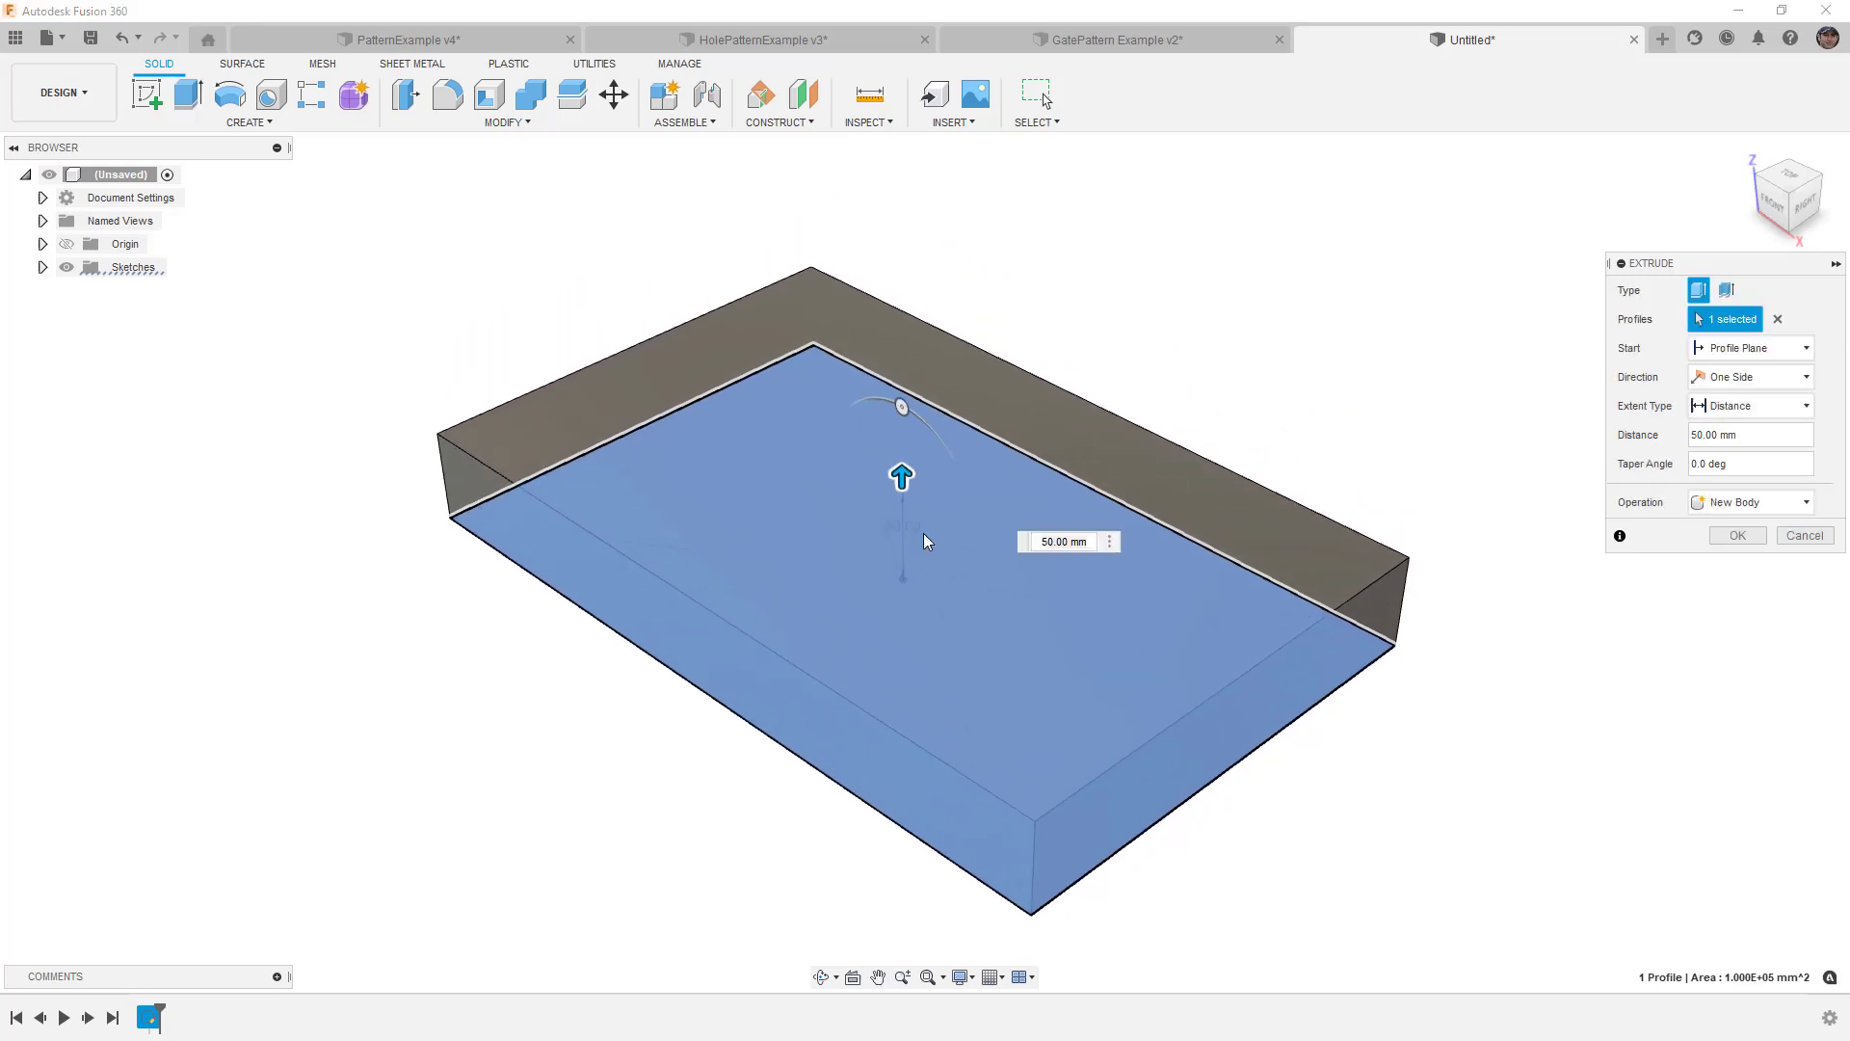
{"action": "key", "text": "Return"}
Step: Start a sketch on the plate's top face and draw a circle near the upper-left corner, its center about 30 mm from both edges
{"action": "left_click", "coordinate": [835, 358]}
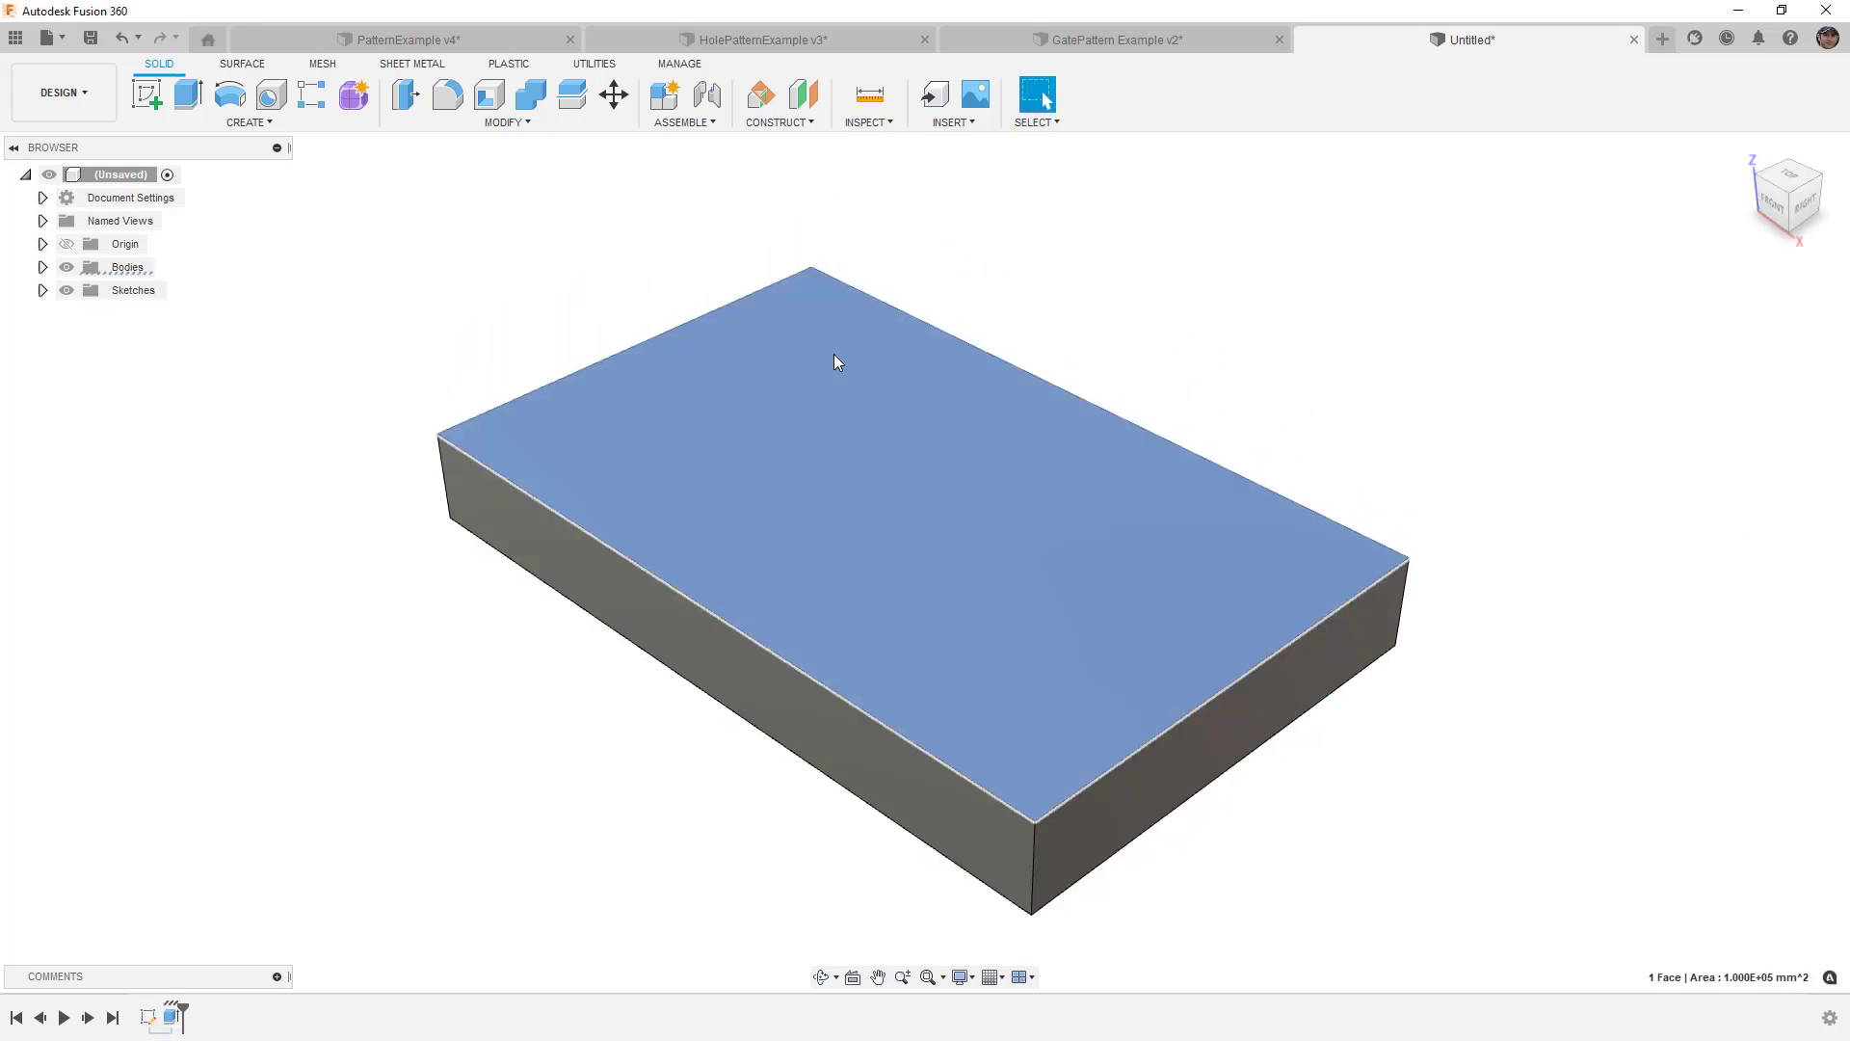
{"action": "right_click", "coordinate": [834, 358]}
{"action": "left_click", "coordinate": [837, 436]}
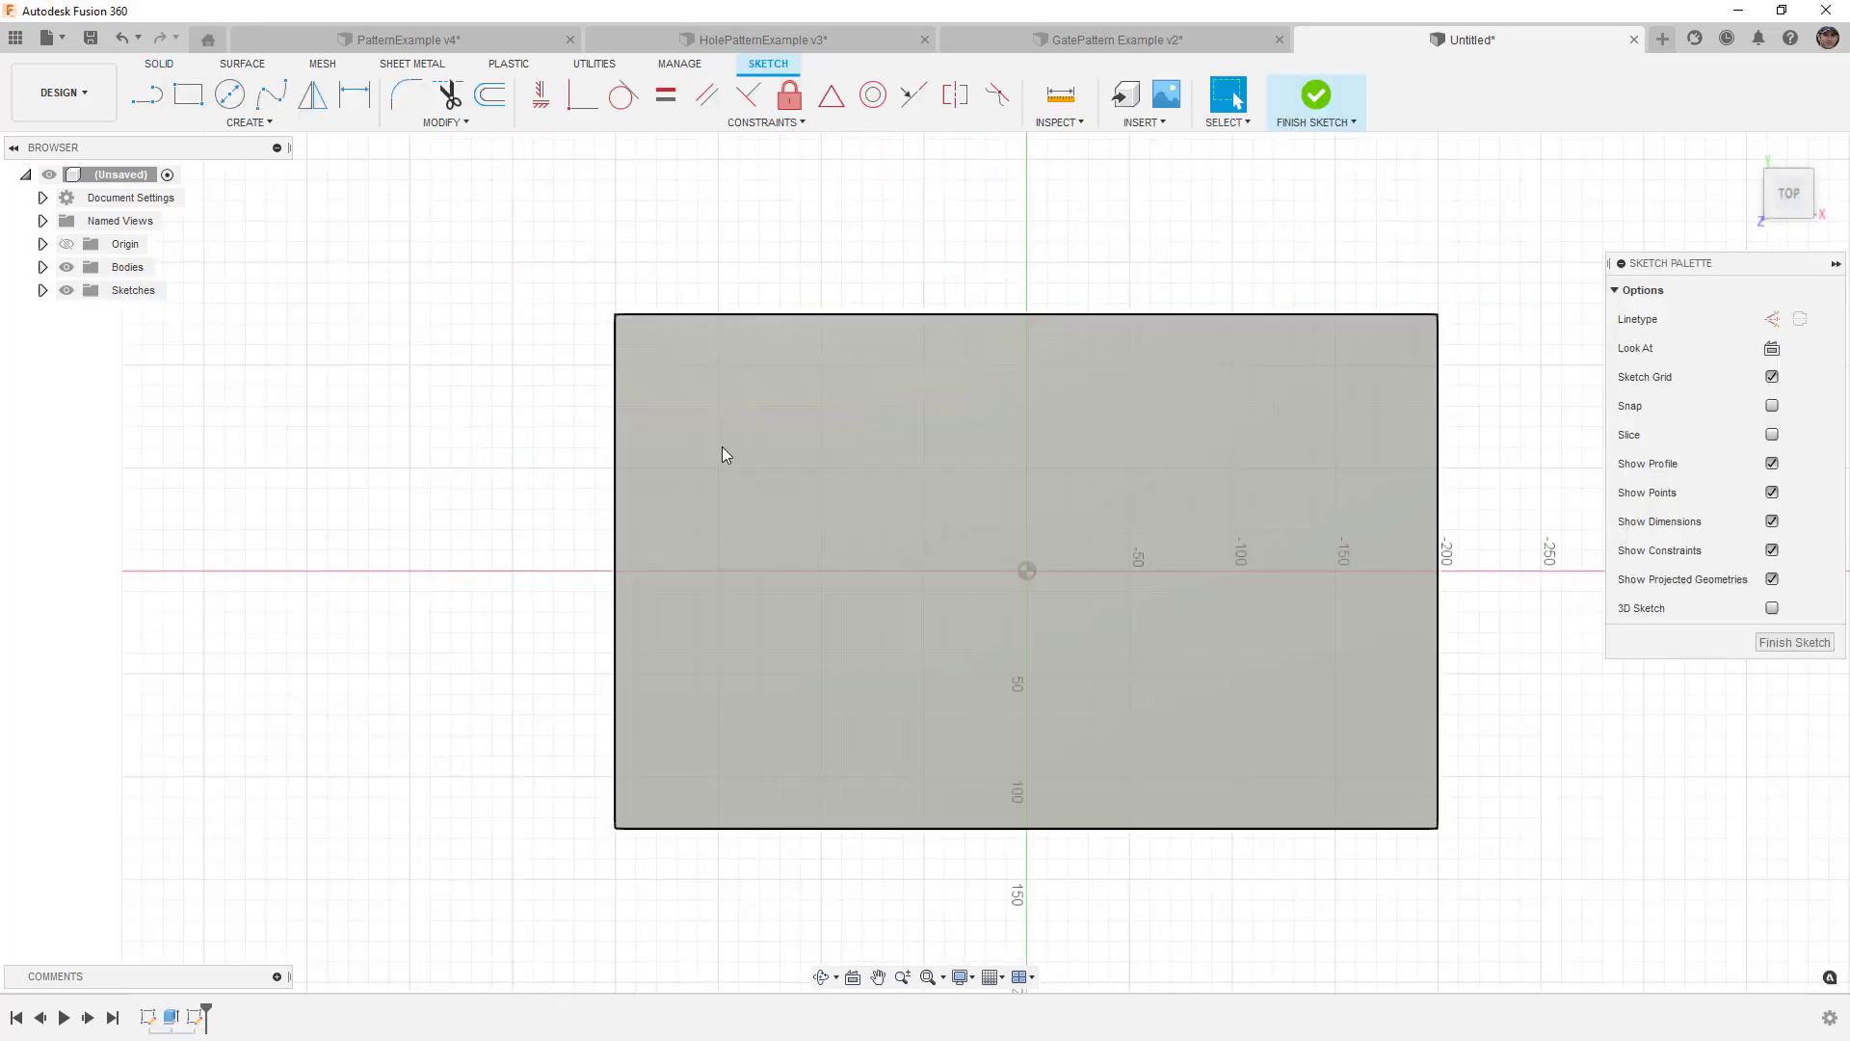
{"action": "middle_click_drag", "start_coordinate": [905, 462], "coordinate": [843, 455]}
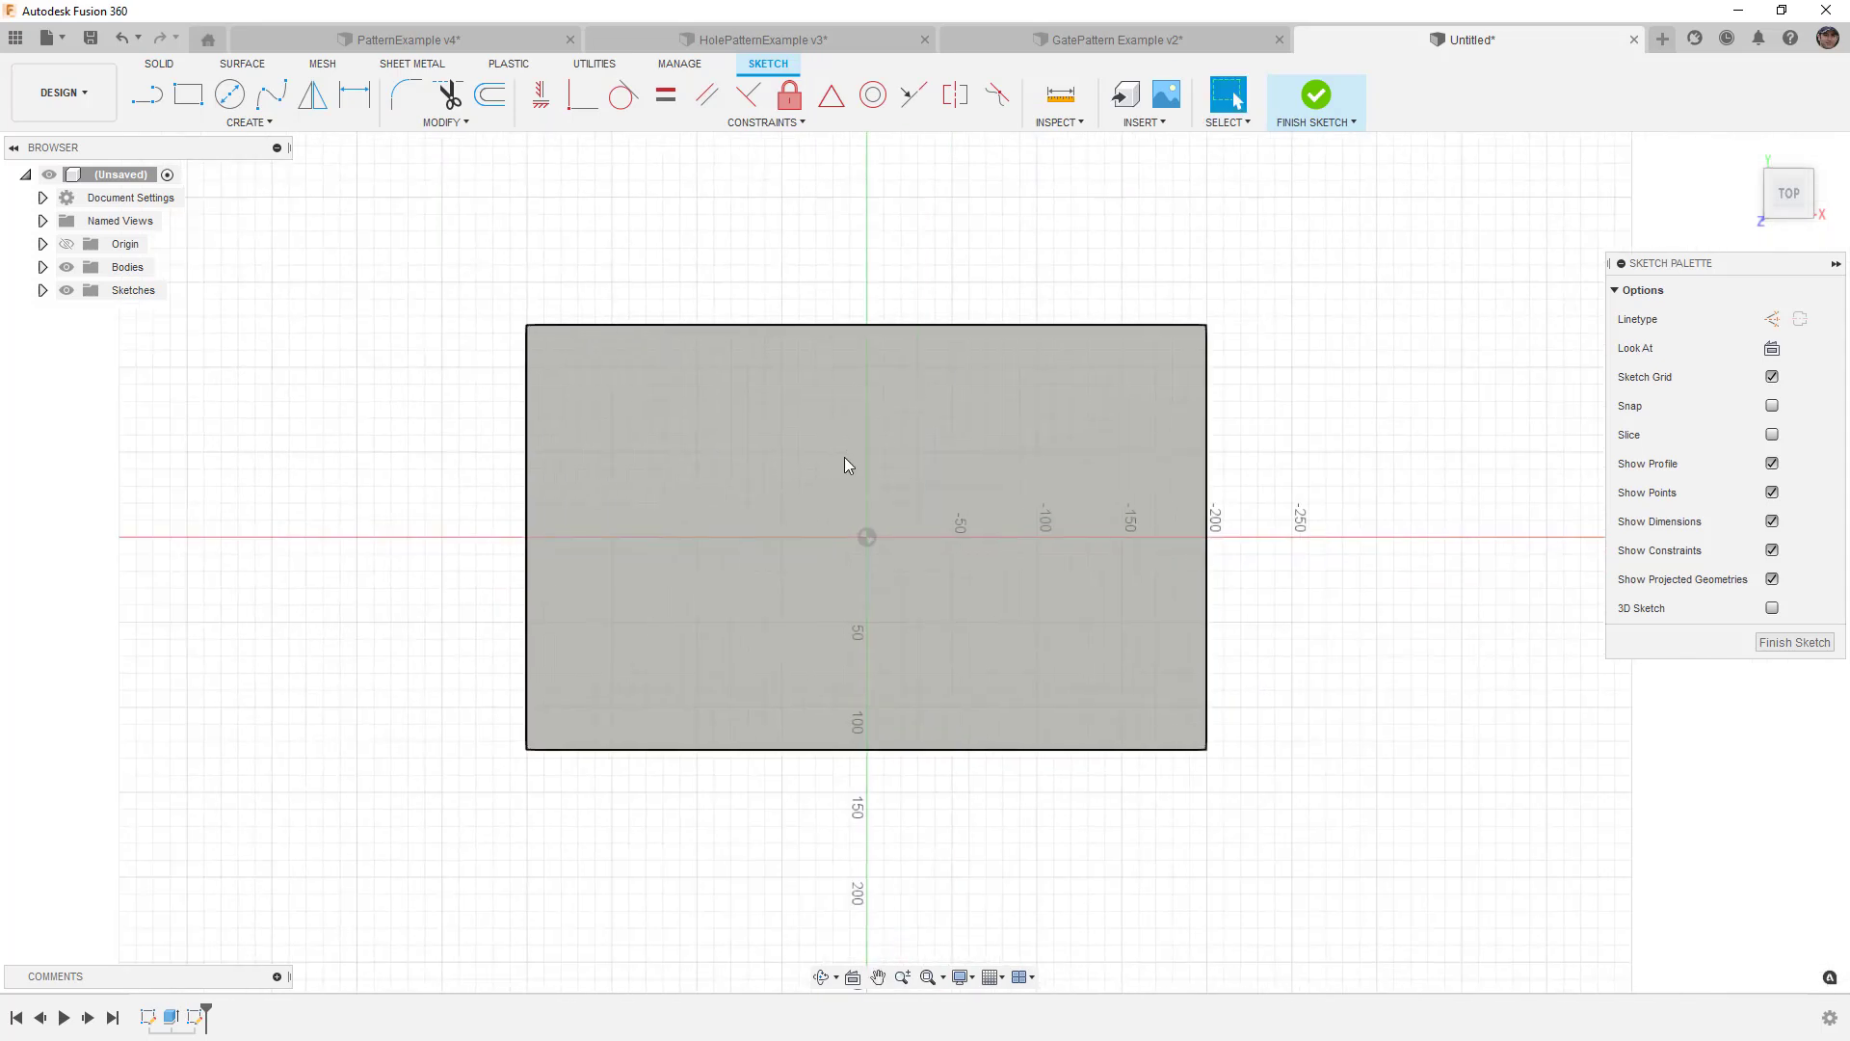
{"action": "key", "text": "c"}
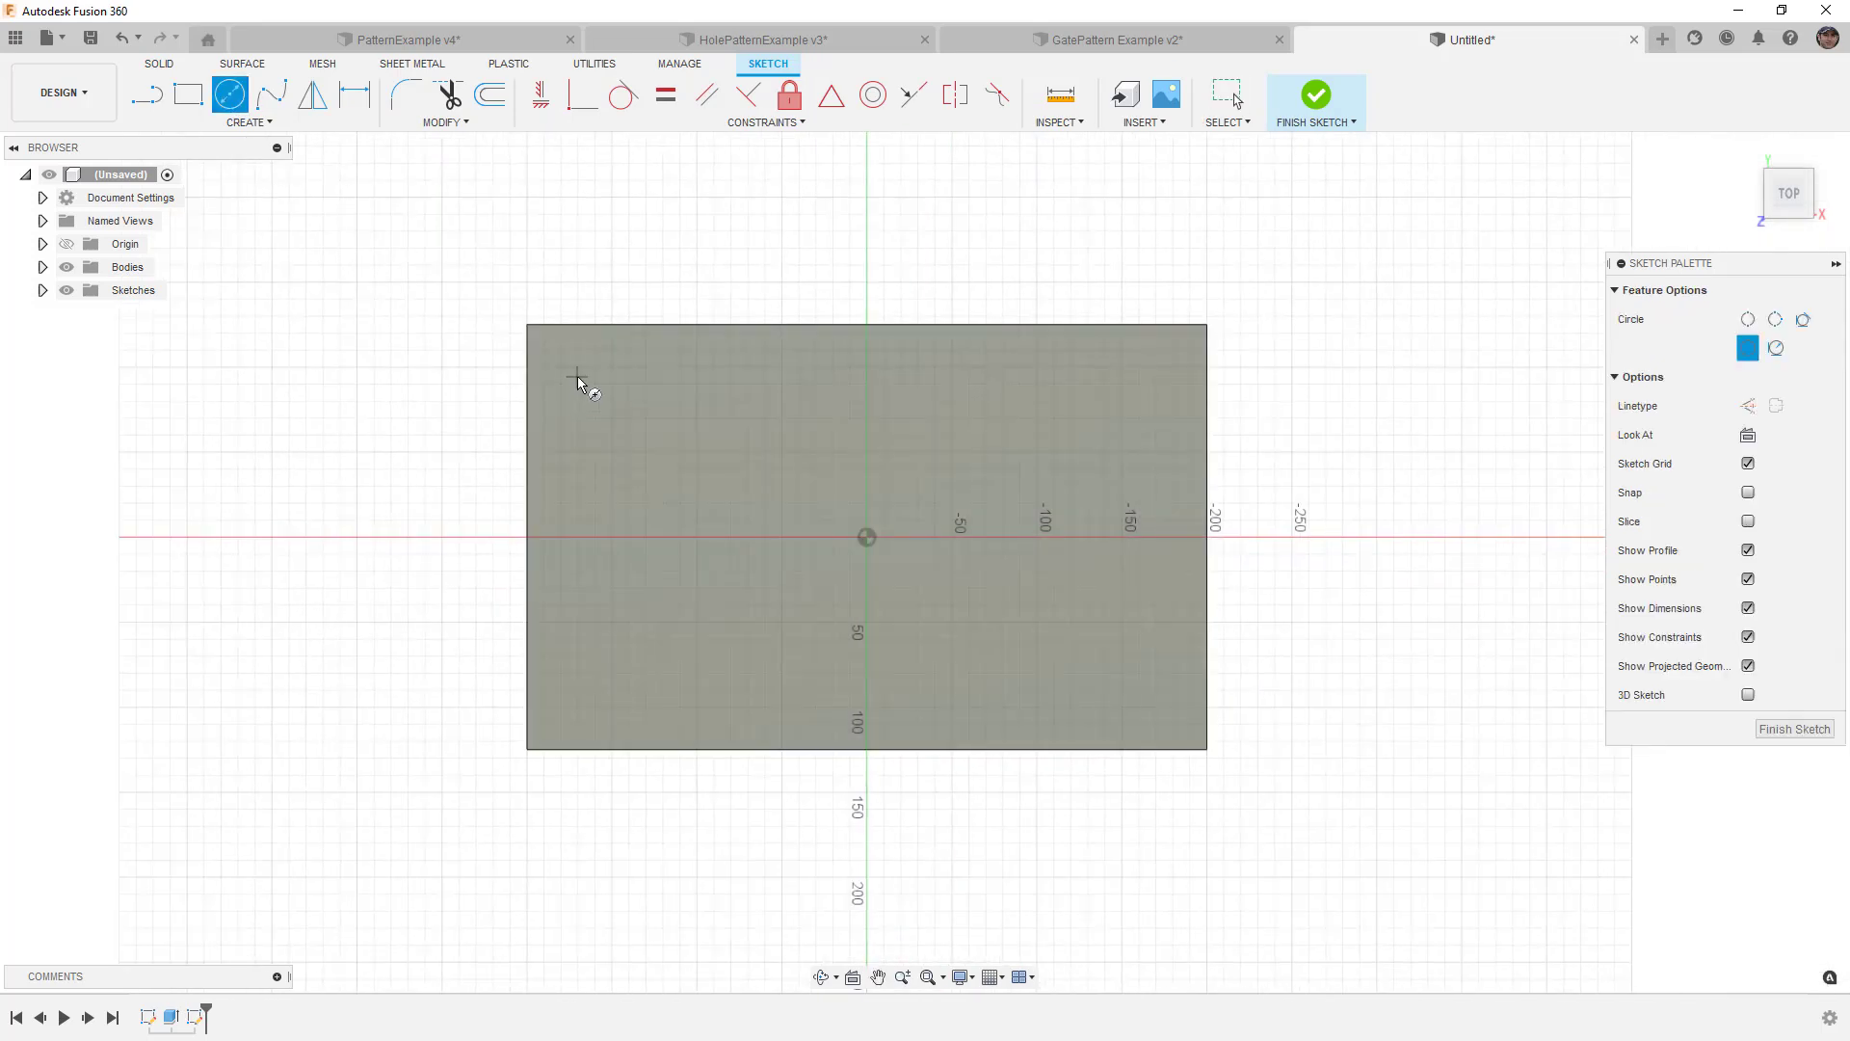
{"action": "left_click", "coordinate": [578, 375]}
{"action": "left_click", "coordinate": [602, 400]}
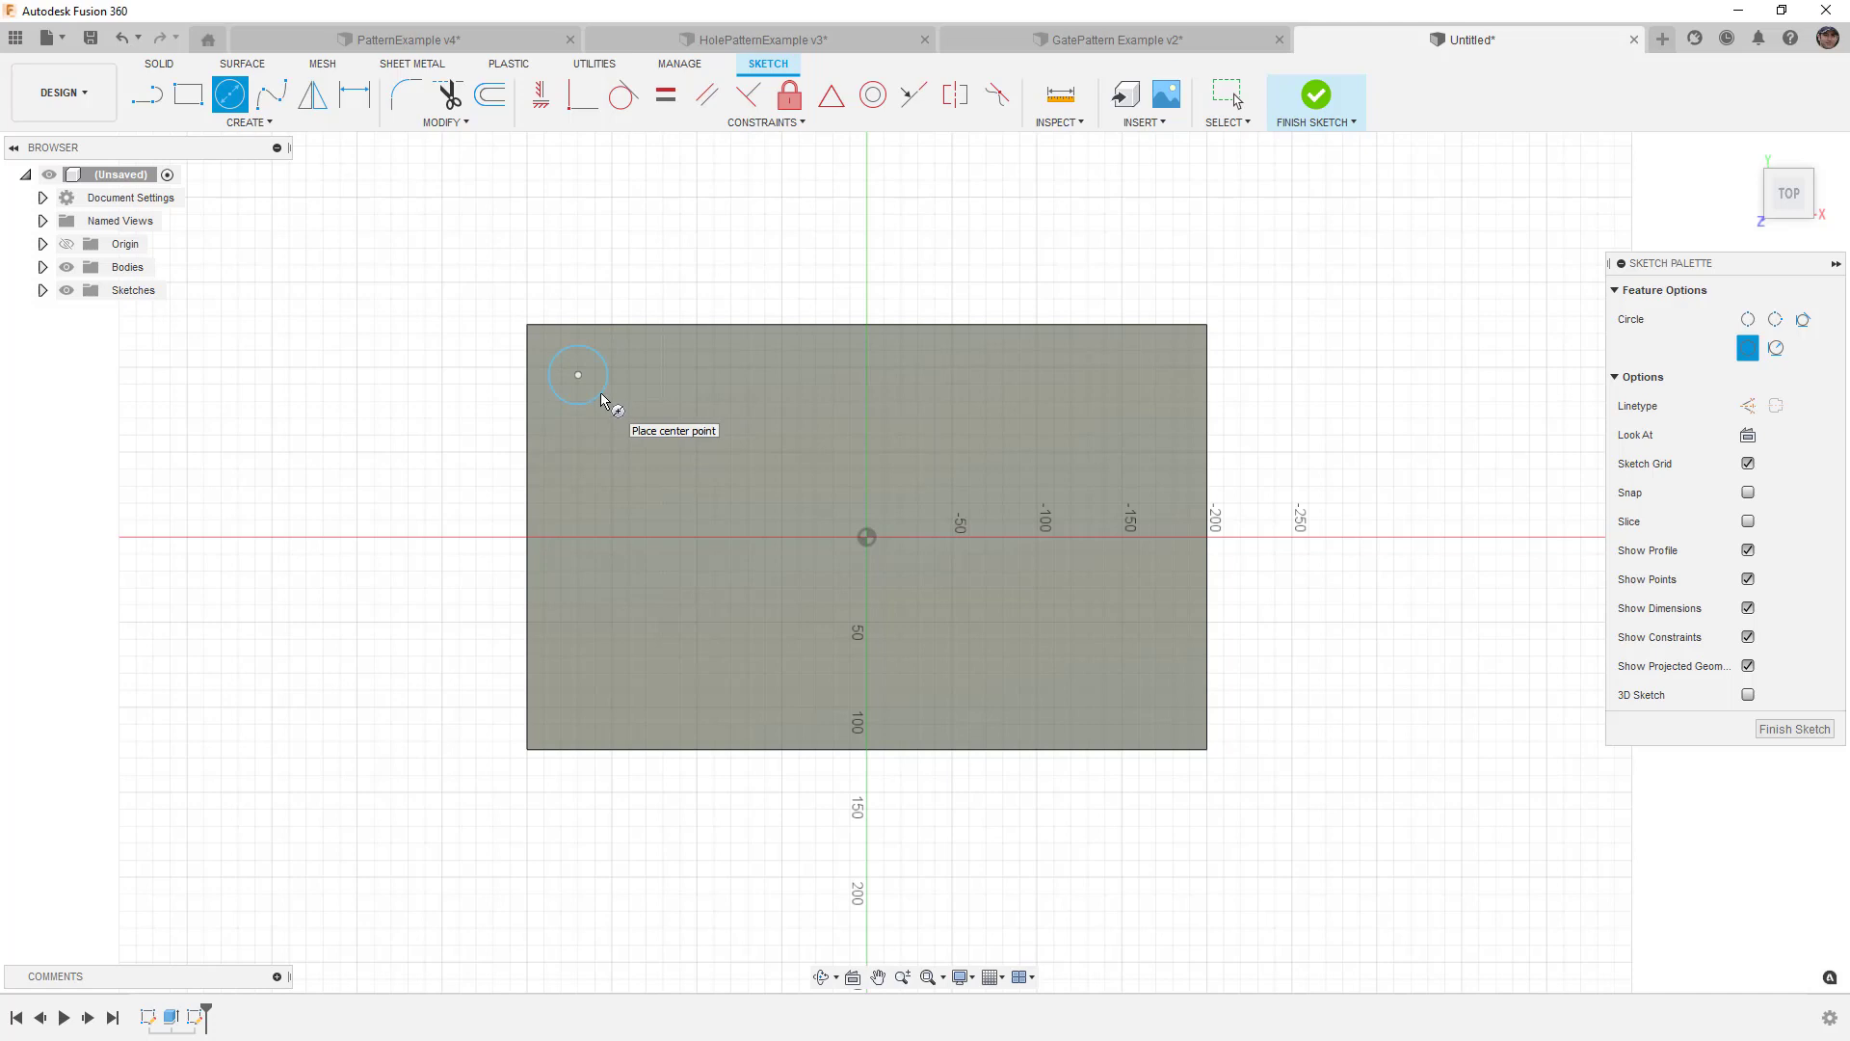
{"action": "scroll", "coordinate": [582, 367], "scroll_direction": "up", "scroll_amount": 2}
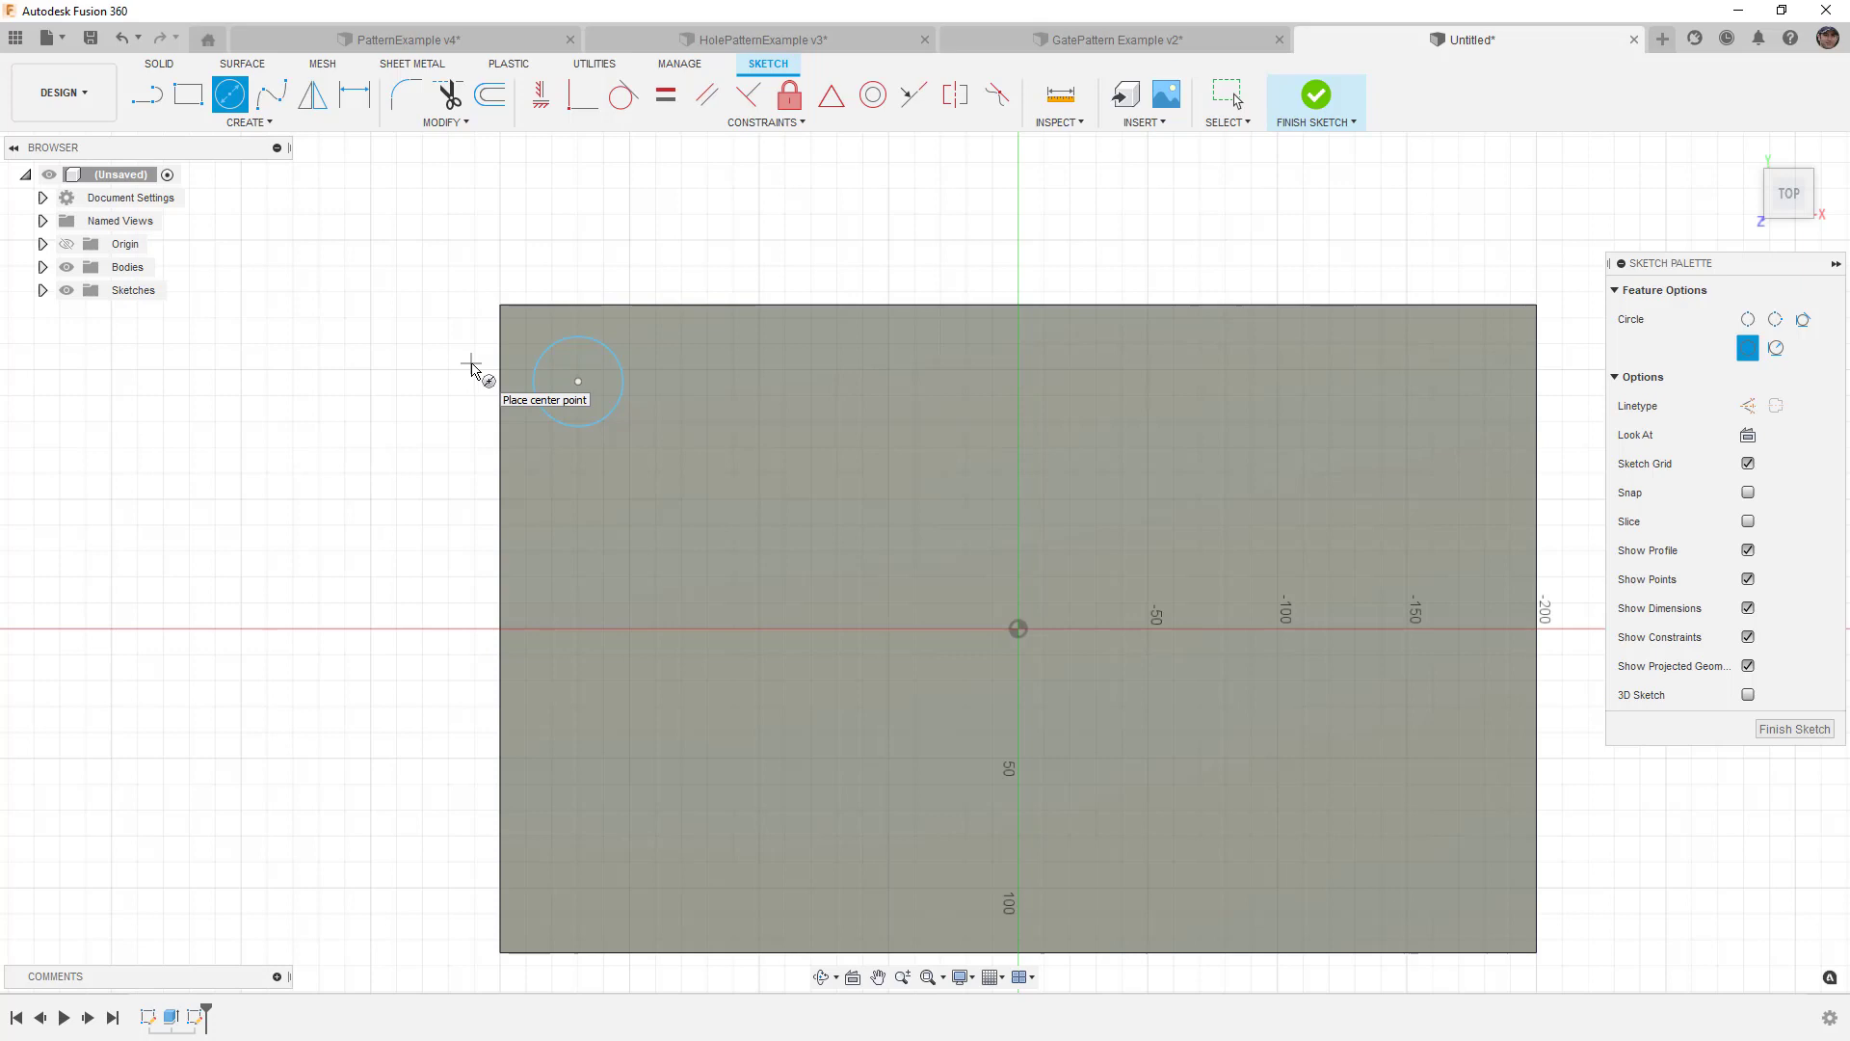
Step: Dimension the circle's center from the plate's left edge with the Pattern_Offset parameter
{"action": "key", "text": "d"}
{"action": "left_click", "coordinate": [577, 381]}
{"action": "left_click", "coordinate": [500, 386]}
{"action": "left_click", "coordinate": [369, 391]}
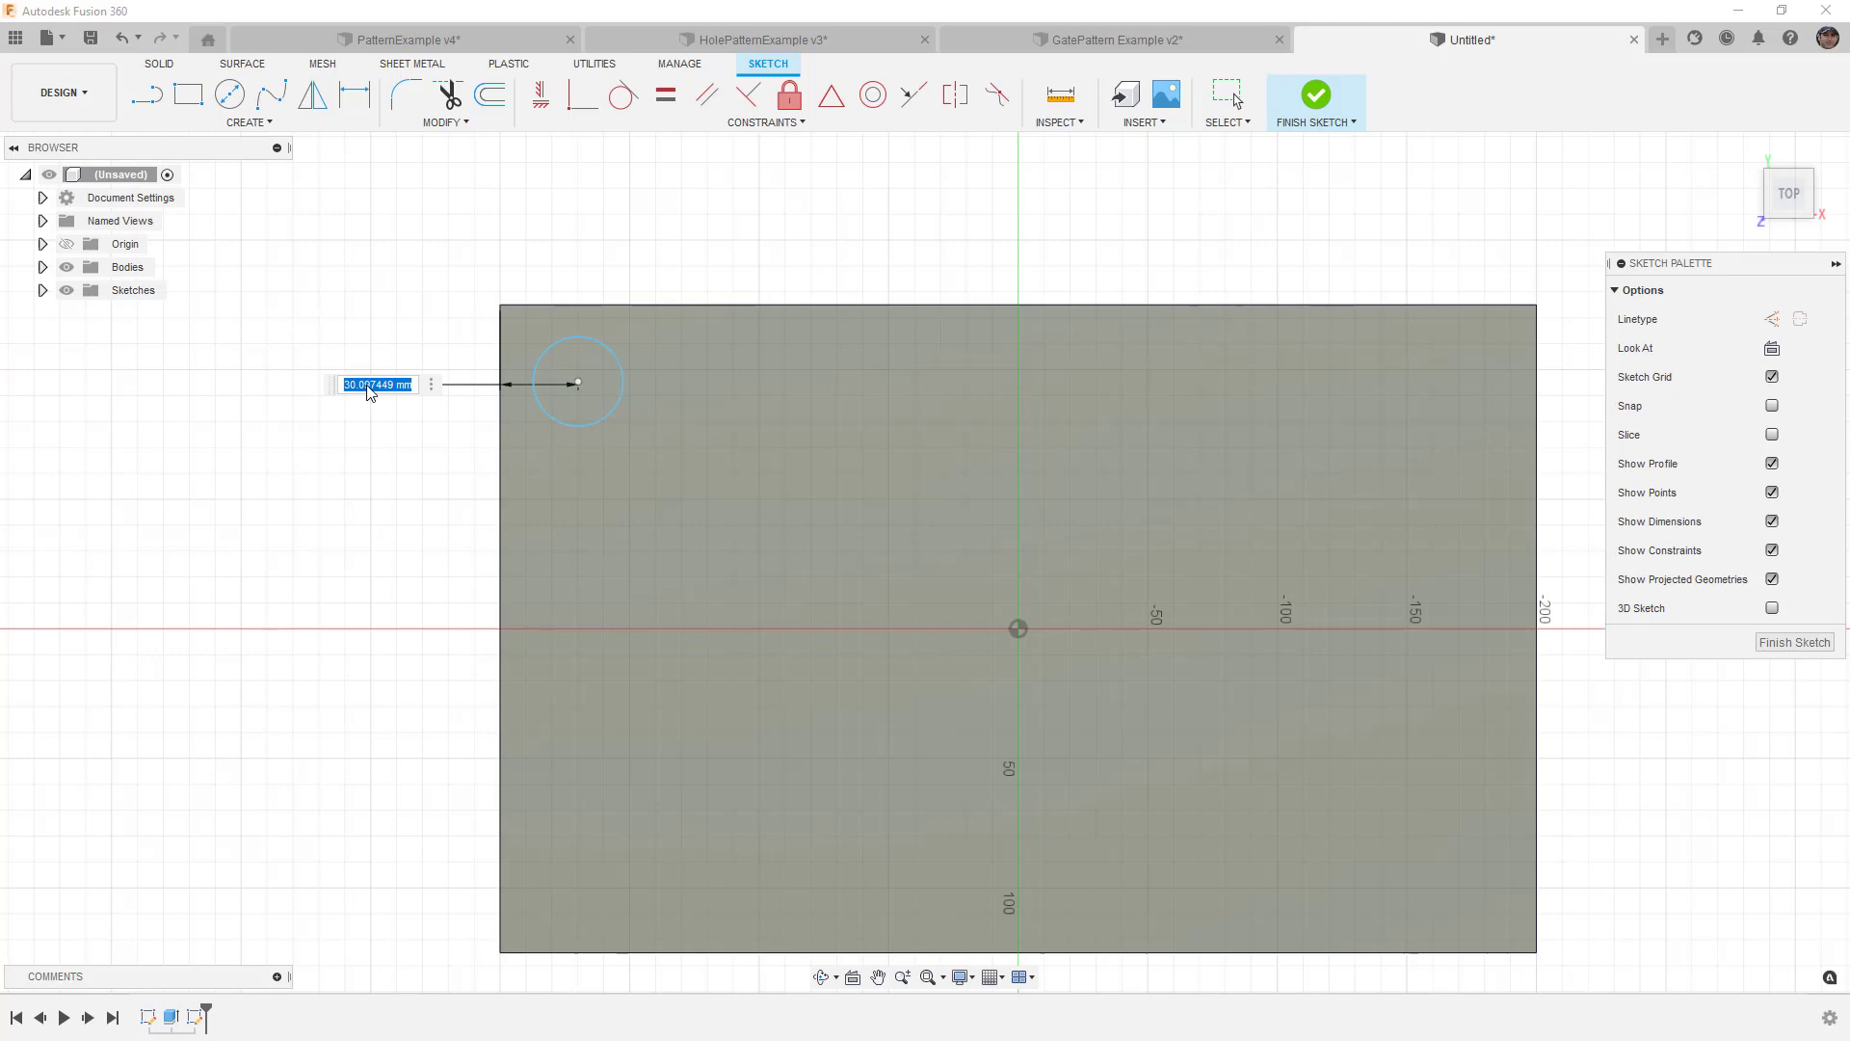
{"action": "type", "text": "p"}
{"action": "key", "text": "Down"}
{"action": "key", "text": "Down"}
{"action": "key", "text": "Down"}
{"action": "key", "text": "Down"}
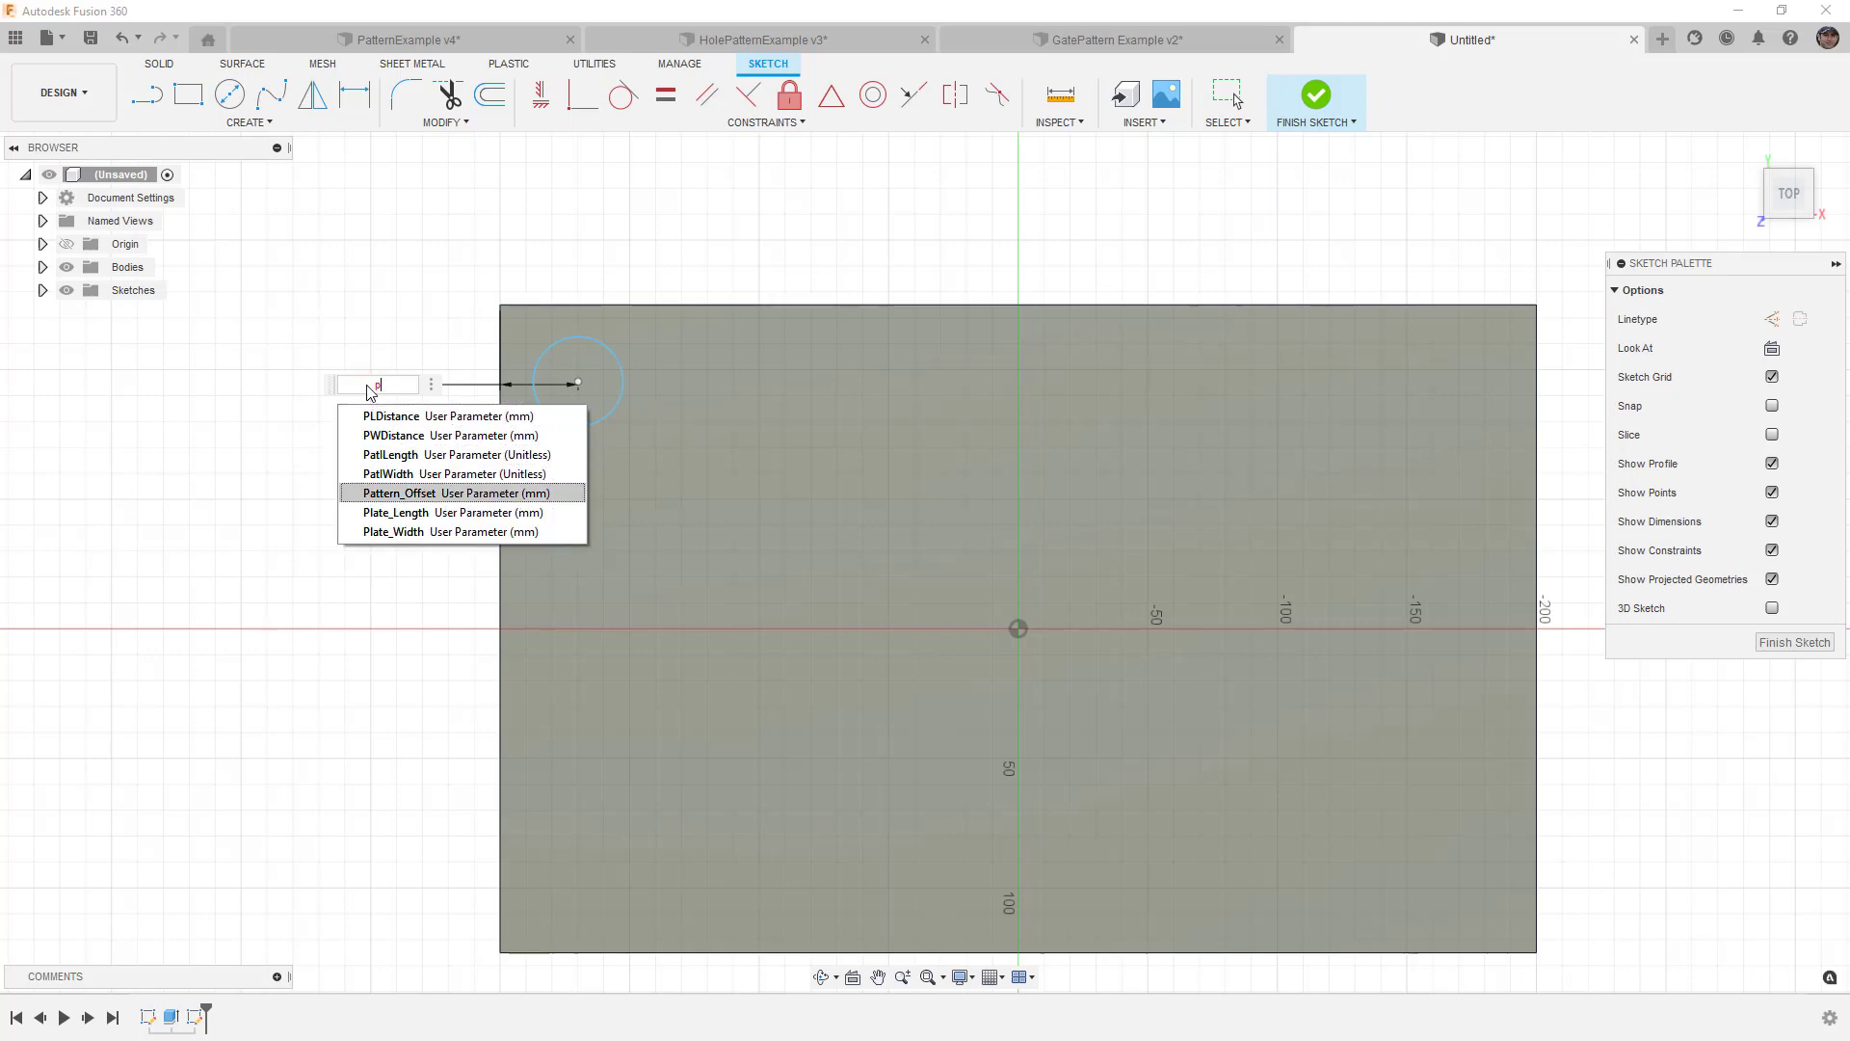
{"action": "key", "text": "Return"}
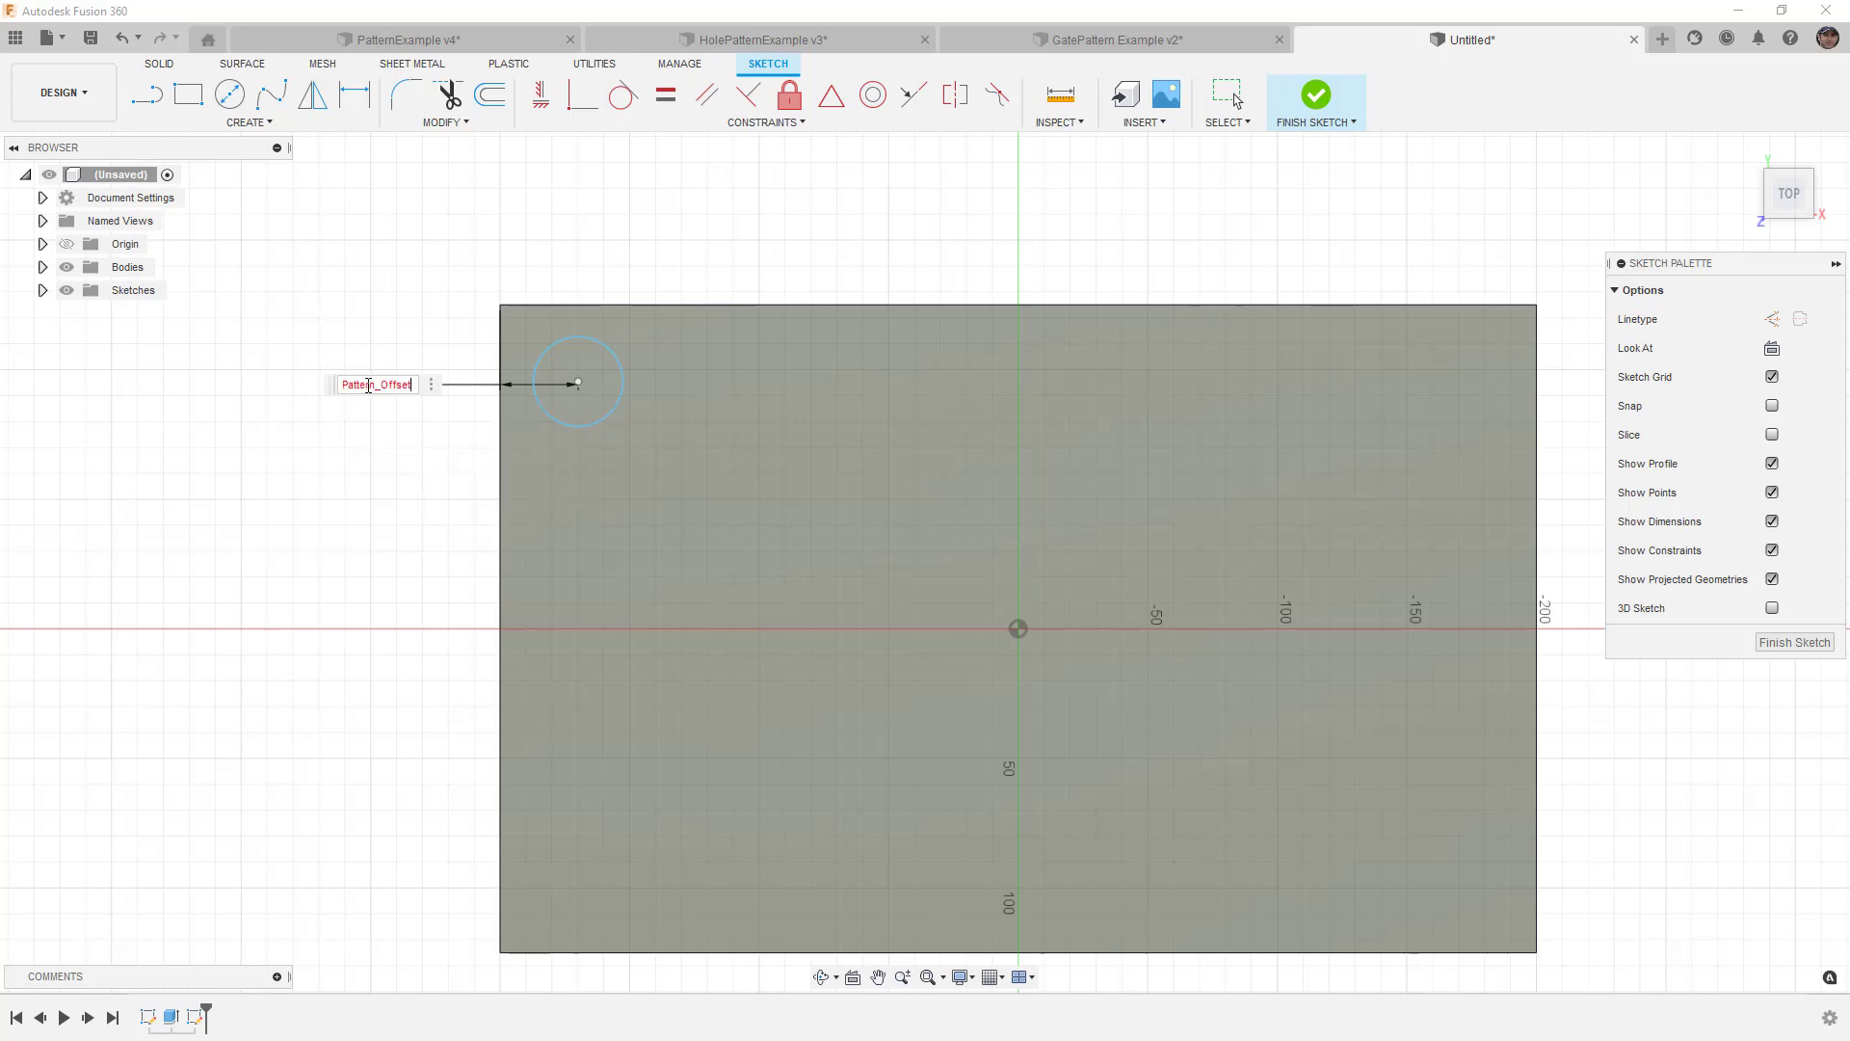
{"action": "key", "text": "Return"}
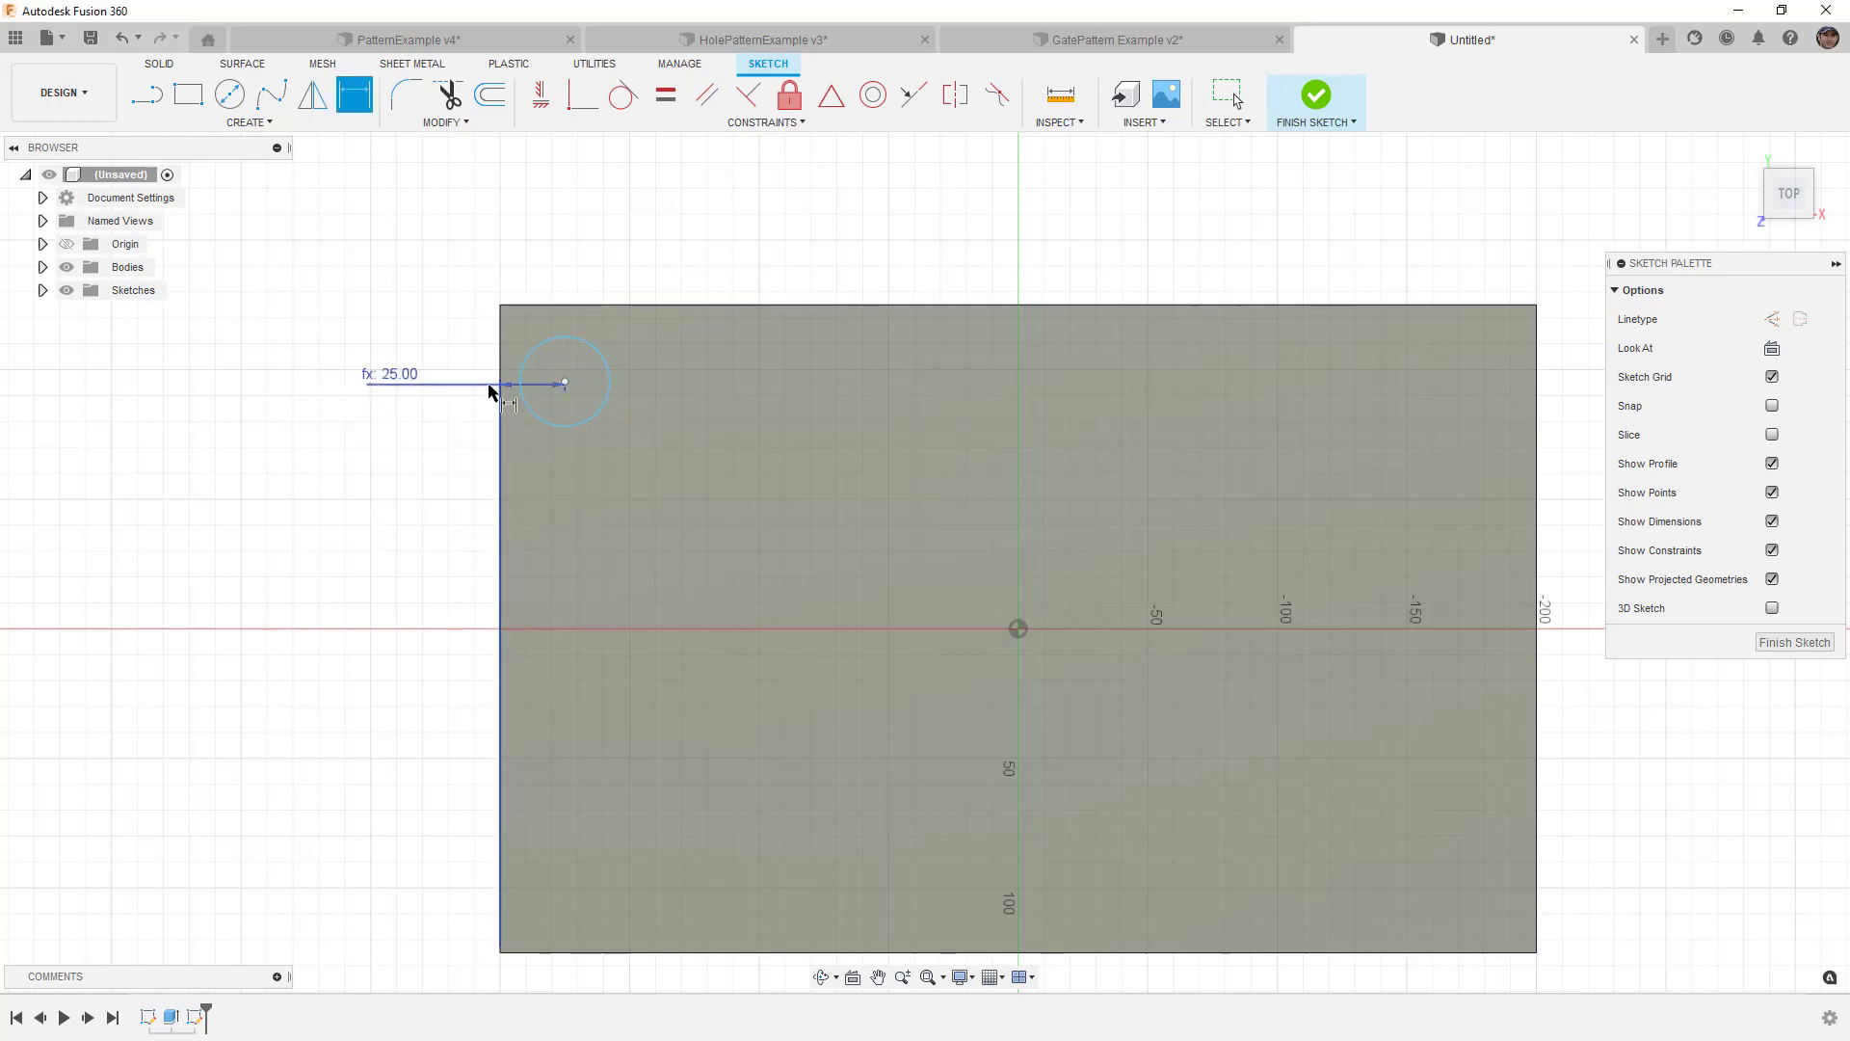
Step: Dimension the circle's center from the plate's upper edge with the Pattern_Offset parameter
{"action": "left_click", "coordinate": [564, 382]}
{"action": "left_click", "coordinate": [571, 307]}
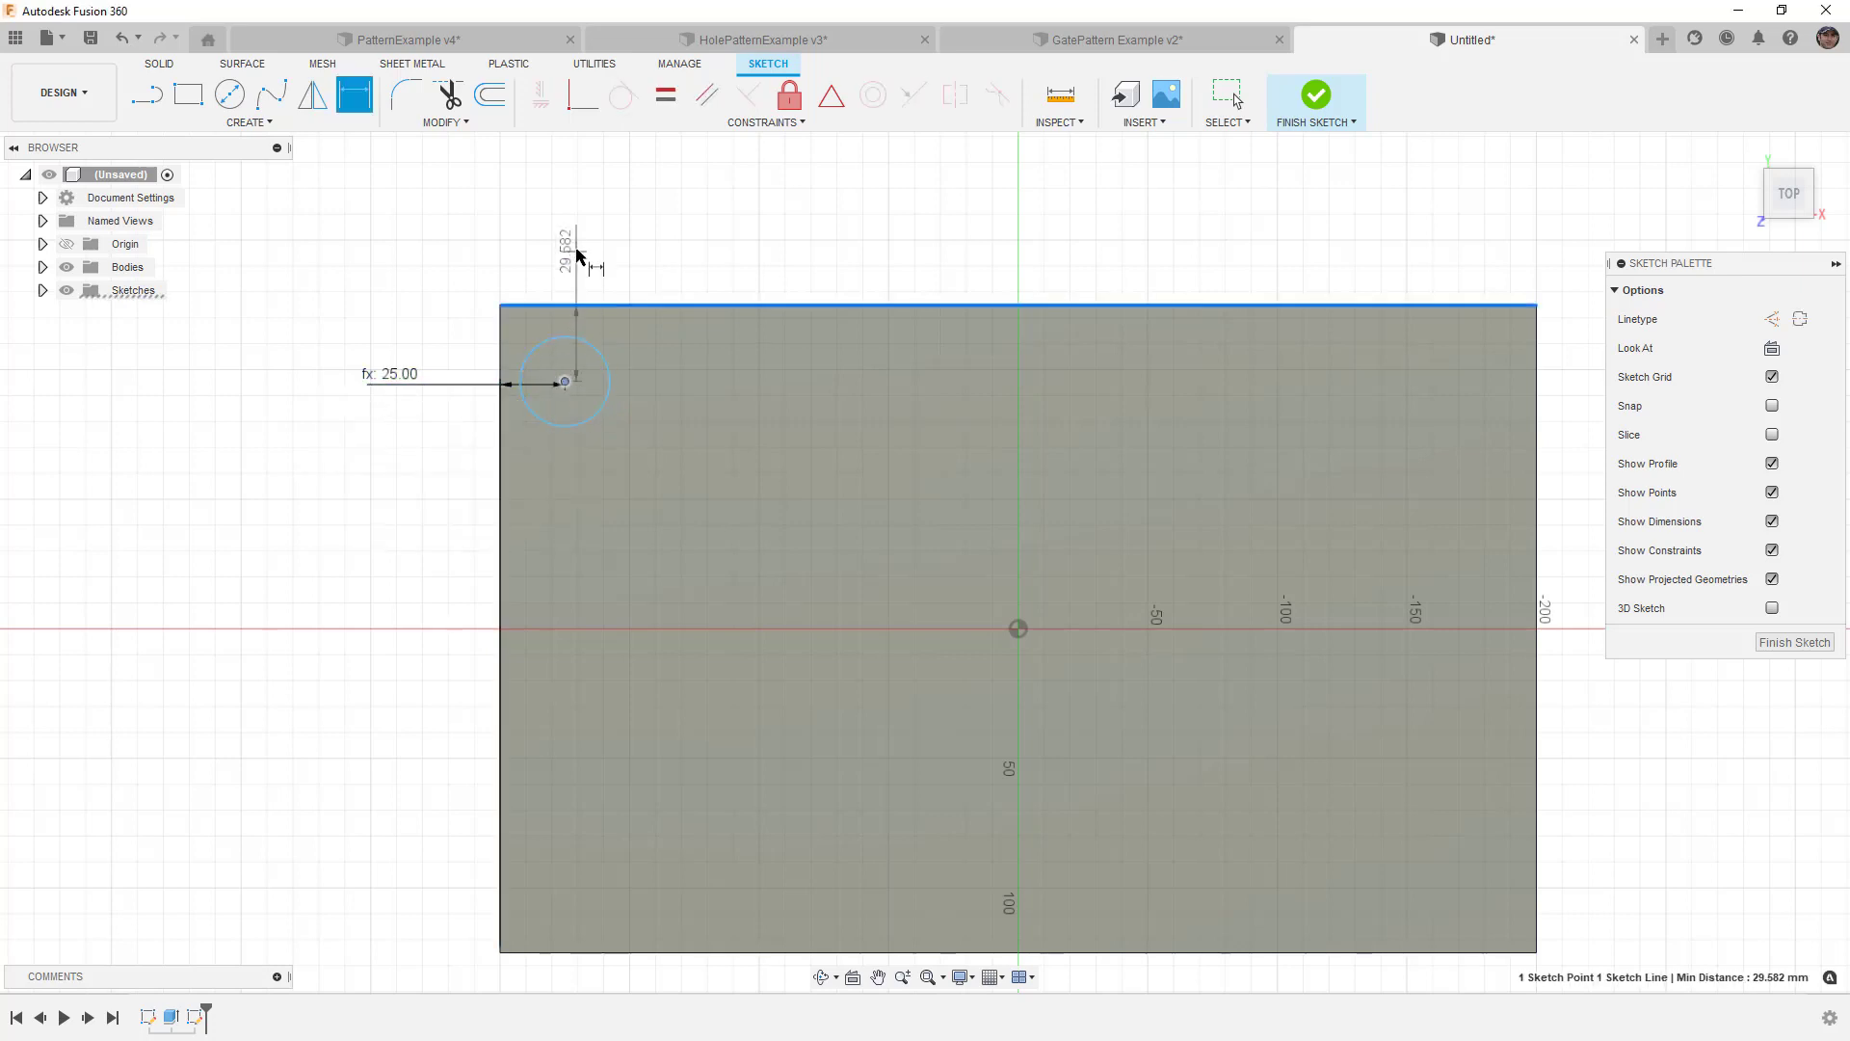
{"action": "left_click", "coordinate": [568, 224]}
{"action": "type", "text": "p"}
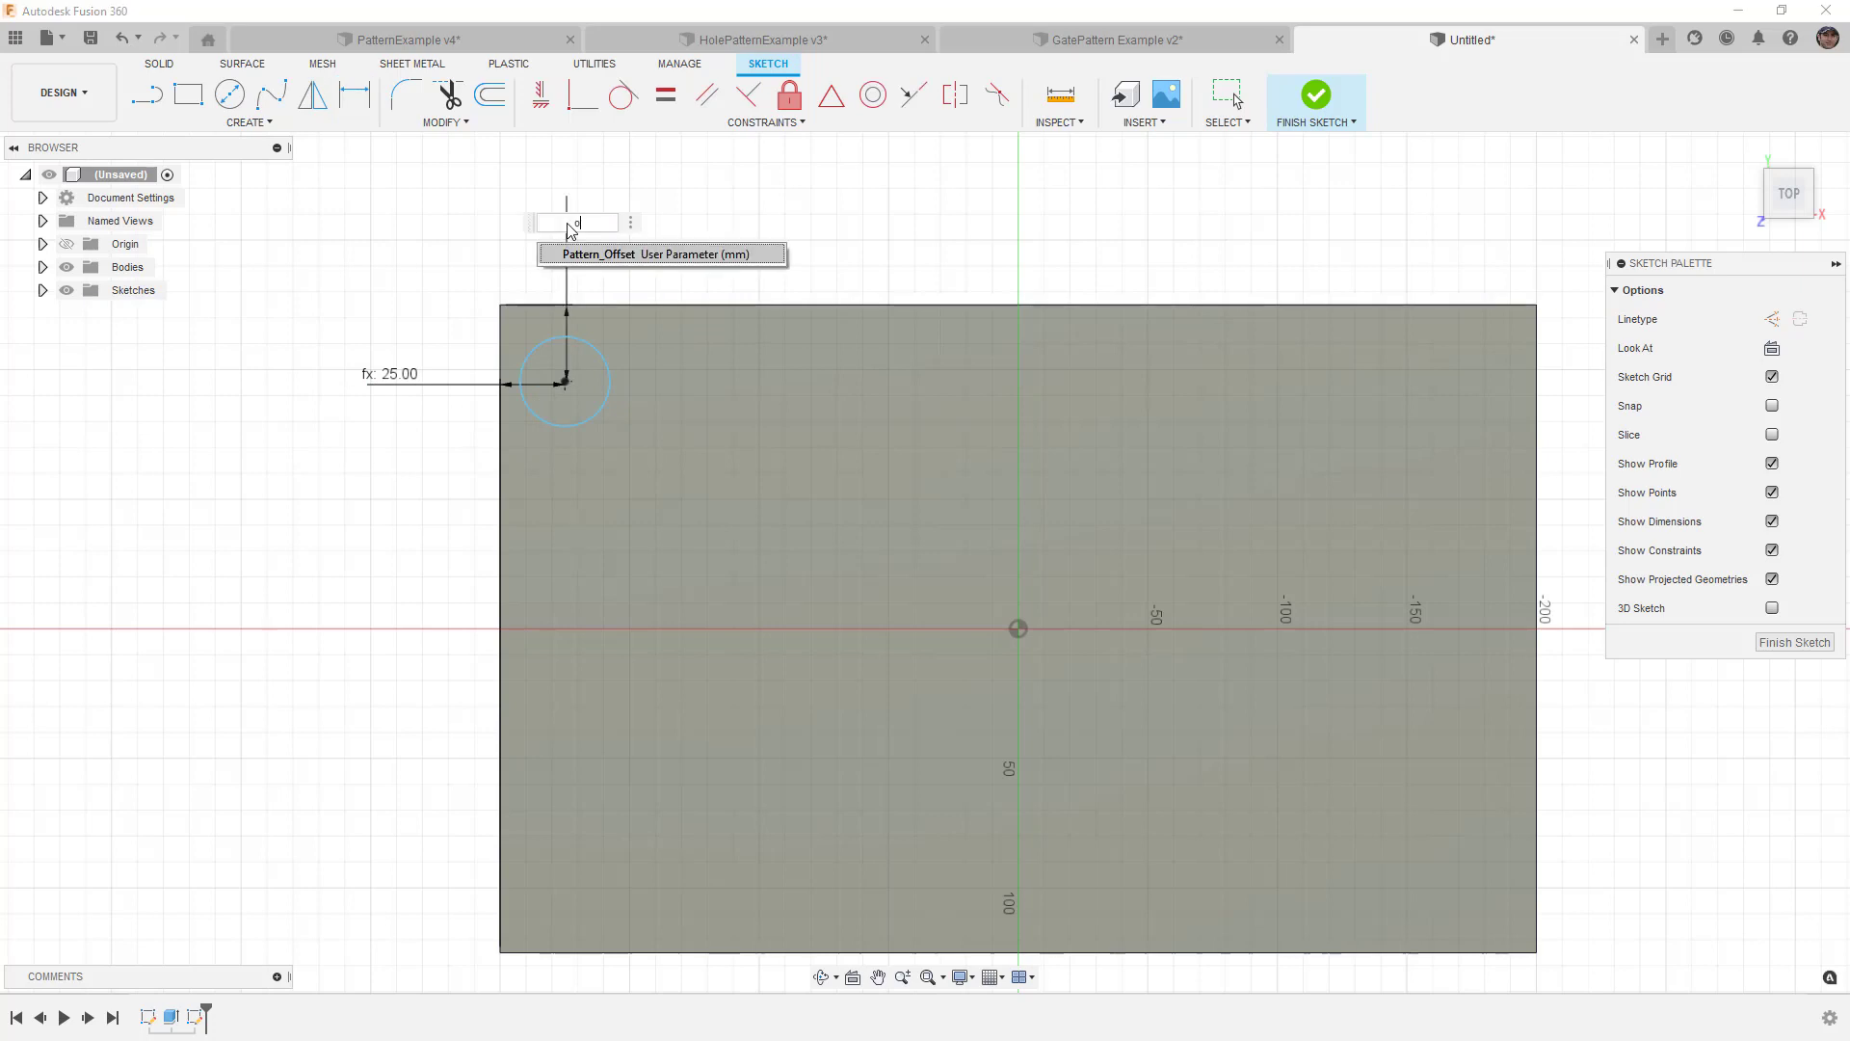
{"action": "left_click", "coordinate": [613, 254]}
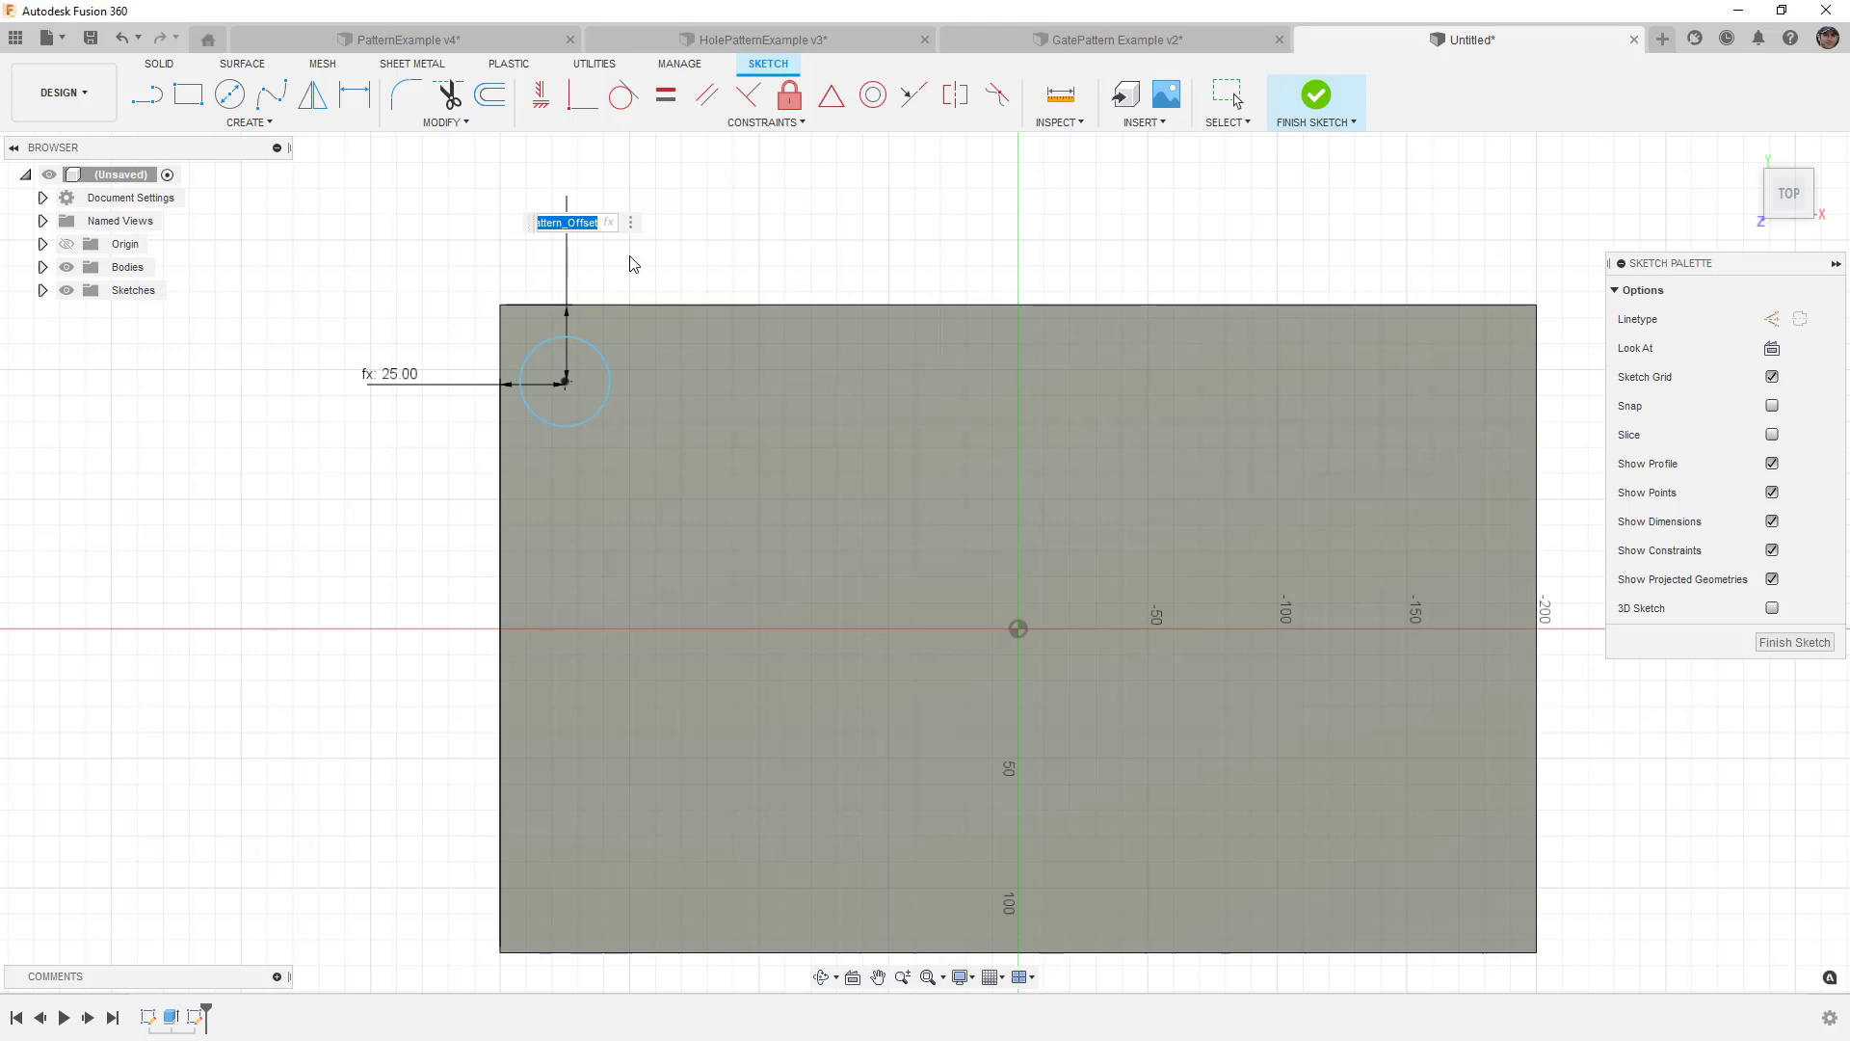
{"action": "key", "text": "Return"}
{"action": "left_click", "coordinate": [702, 256]}
Step: Dimension the circle's diameter at 25 mm and finish the sketch
{"action": "left_click", "coordinate": [602, 345]}
{"action": "left_click", "coordinate": [662, 261]}
{"action": "type", "text": "2"}
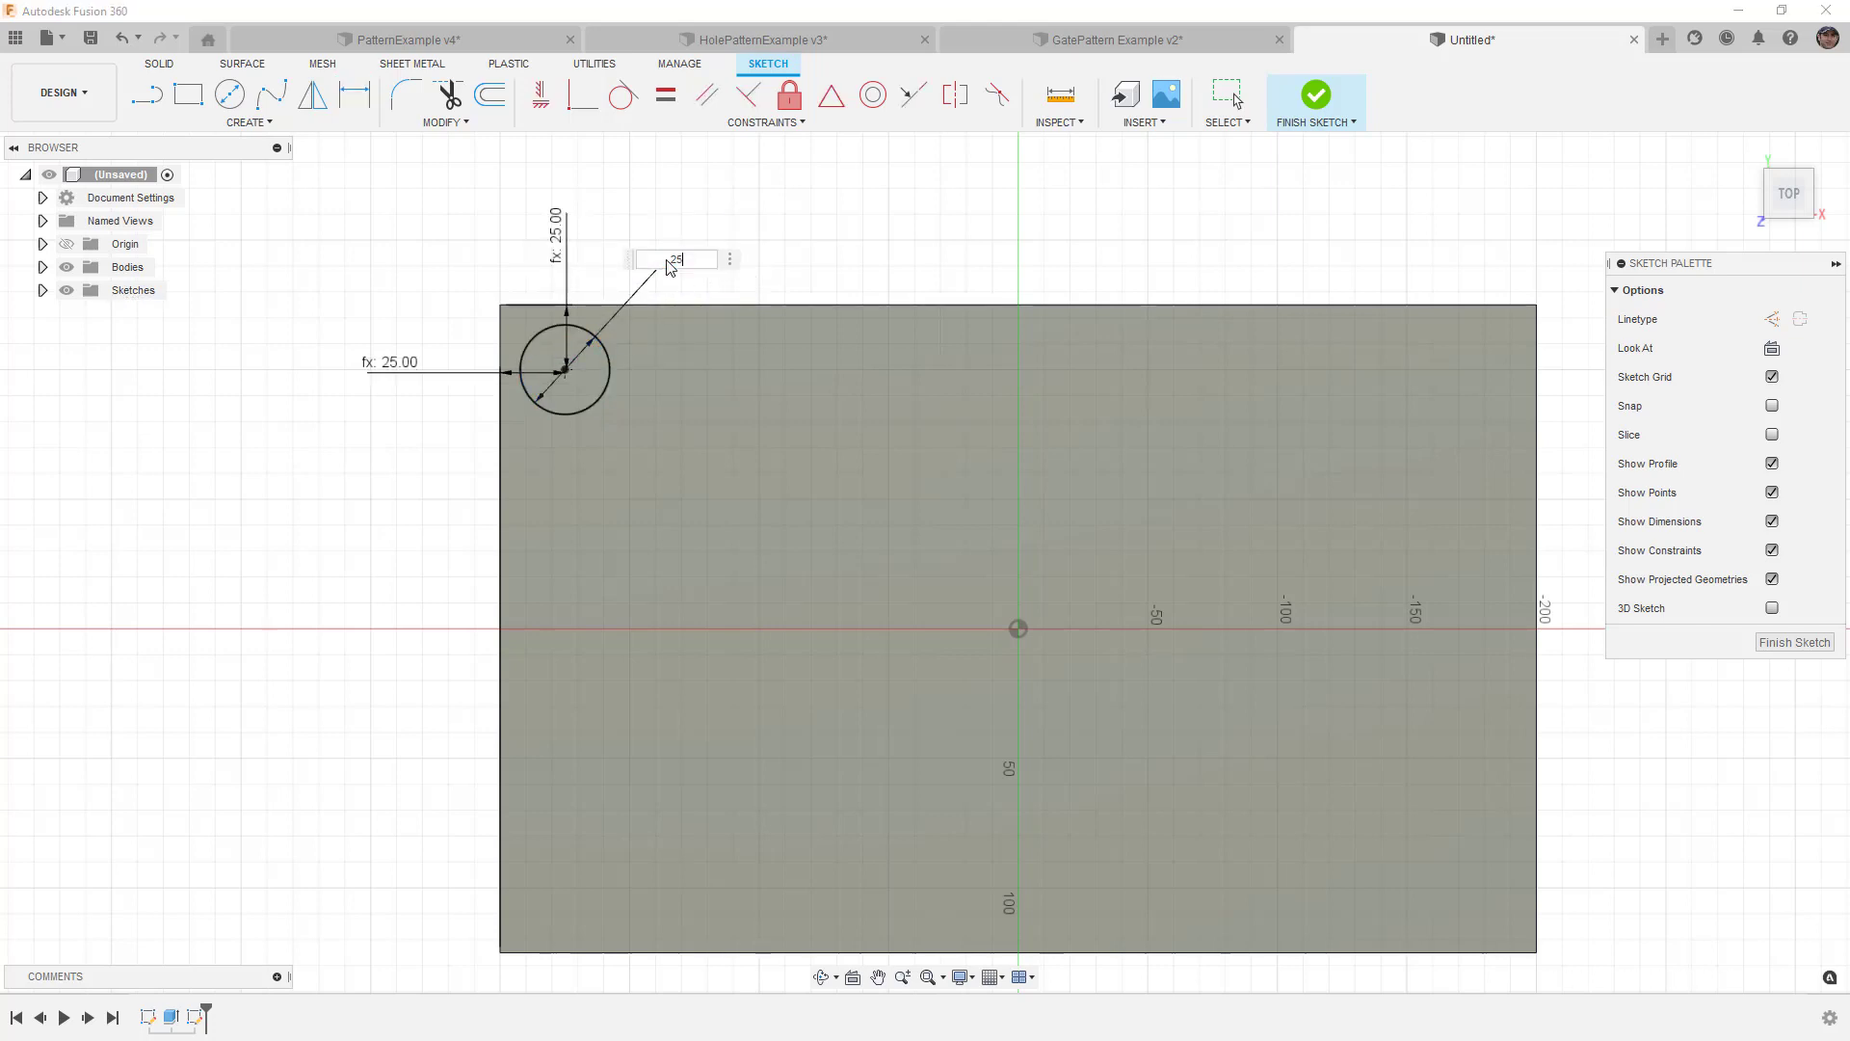
{"action": "type", "text": "5"}
{"action": "key", "text": "Return"}
{"action": "left_click", "coordinate": [1316, 95]}
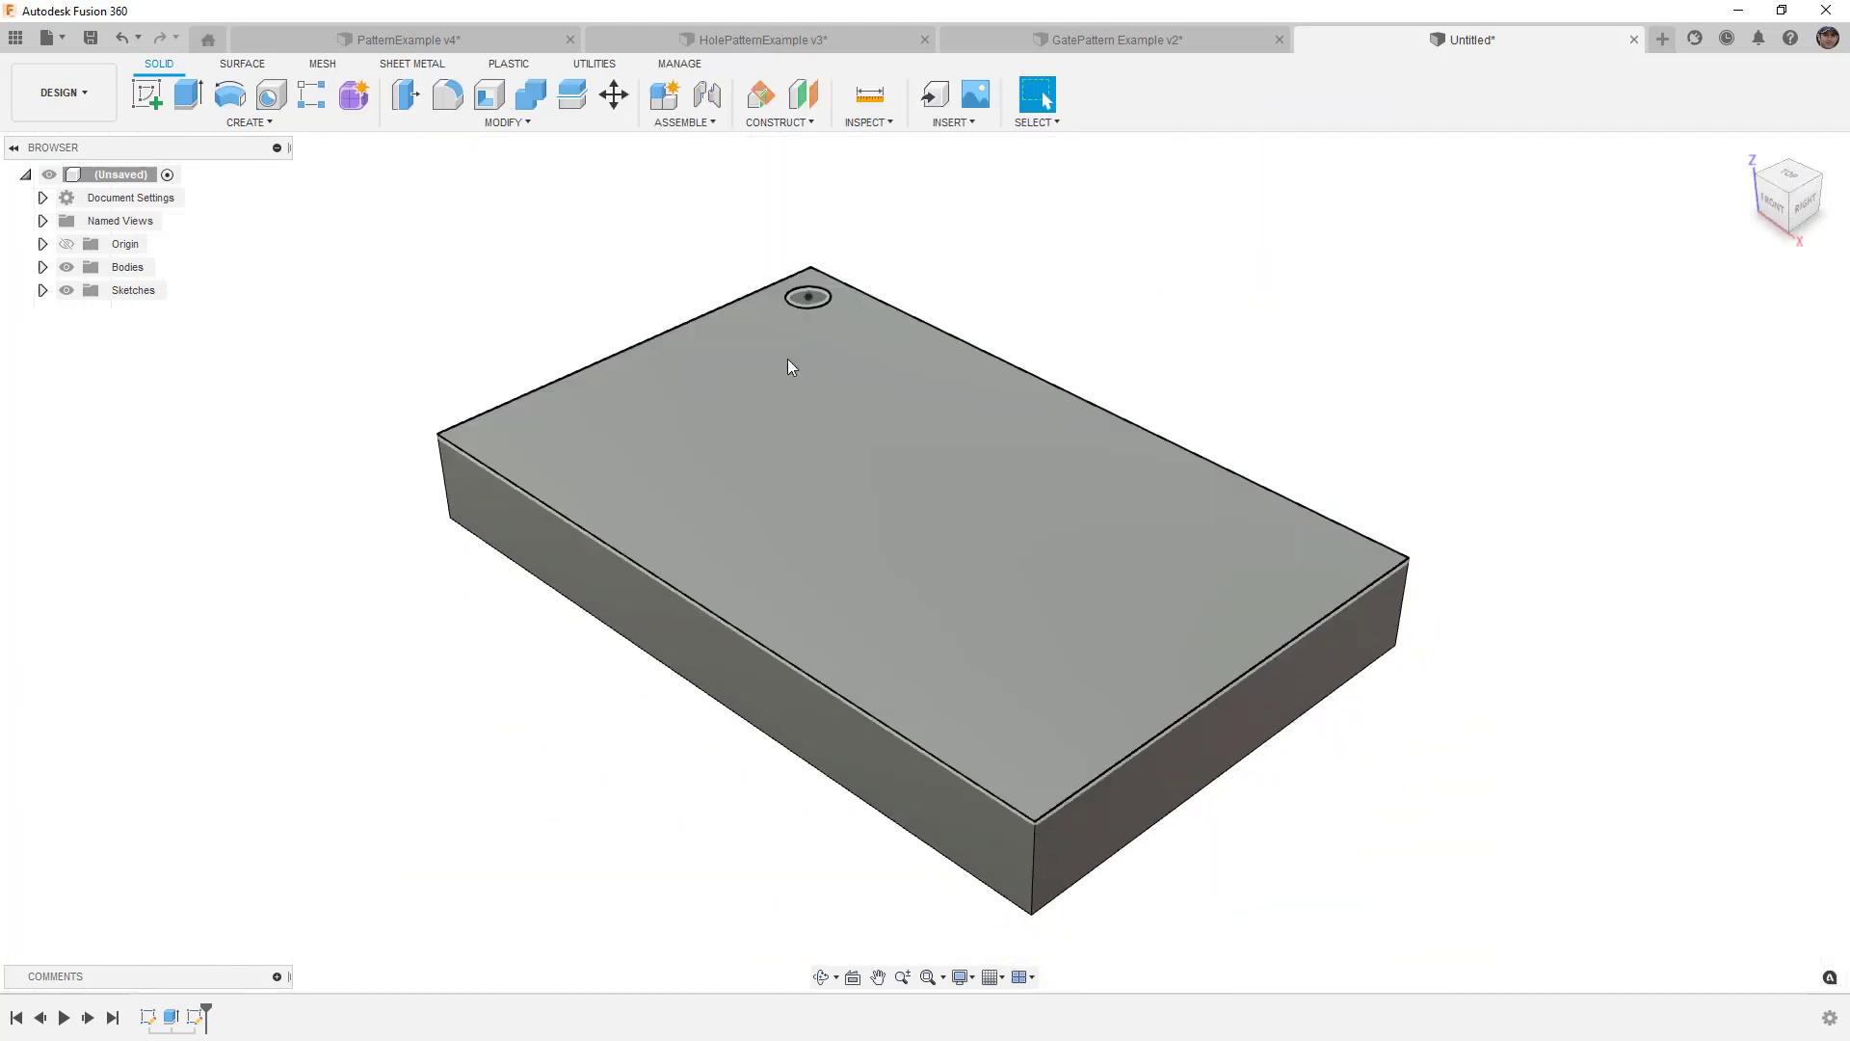
Step: Extrude the circle profile as a cut through the plate with extent type All
{"action": "left_click", "coordinate": [184, 96]}
{"action": "left_click", "coordinate": [809, 297]}
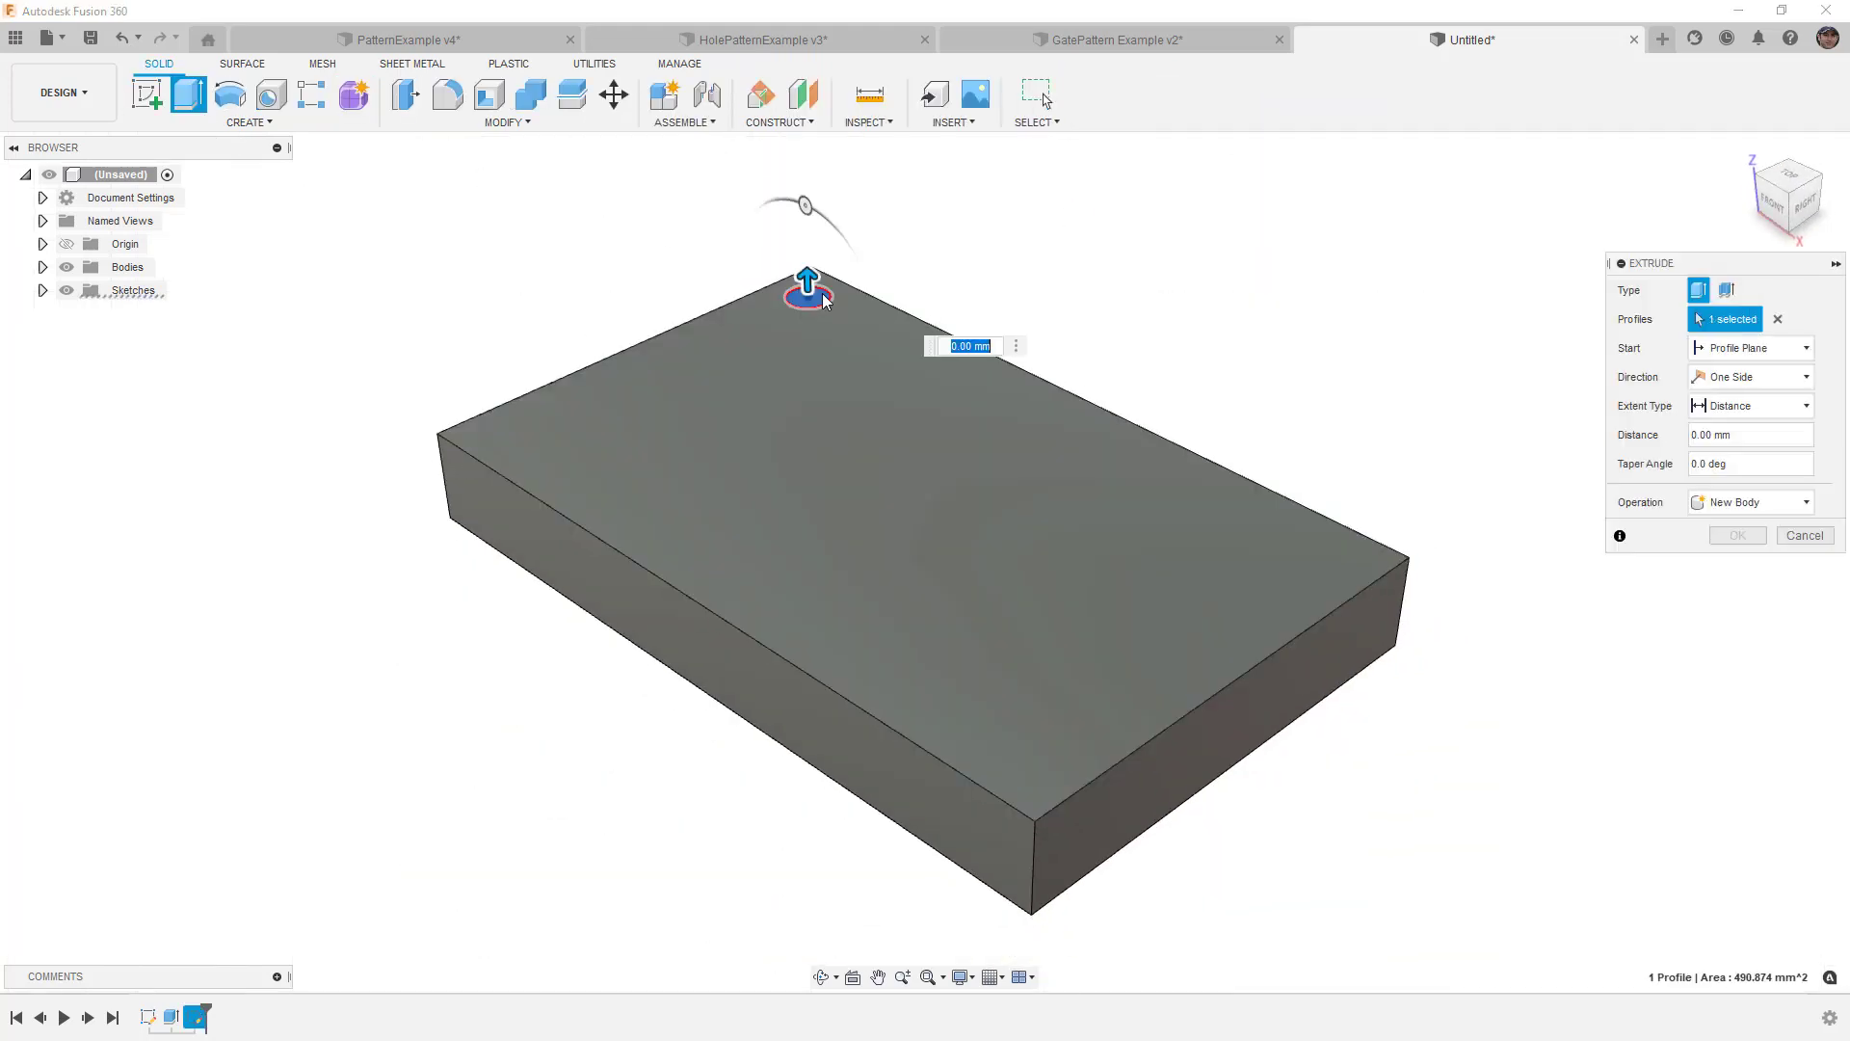
{"action": "left_click", "coordinate": [1749, 405]}
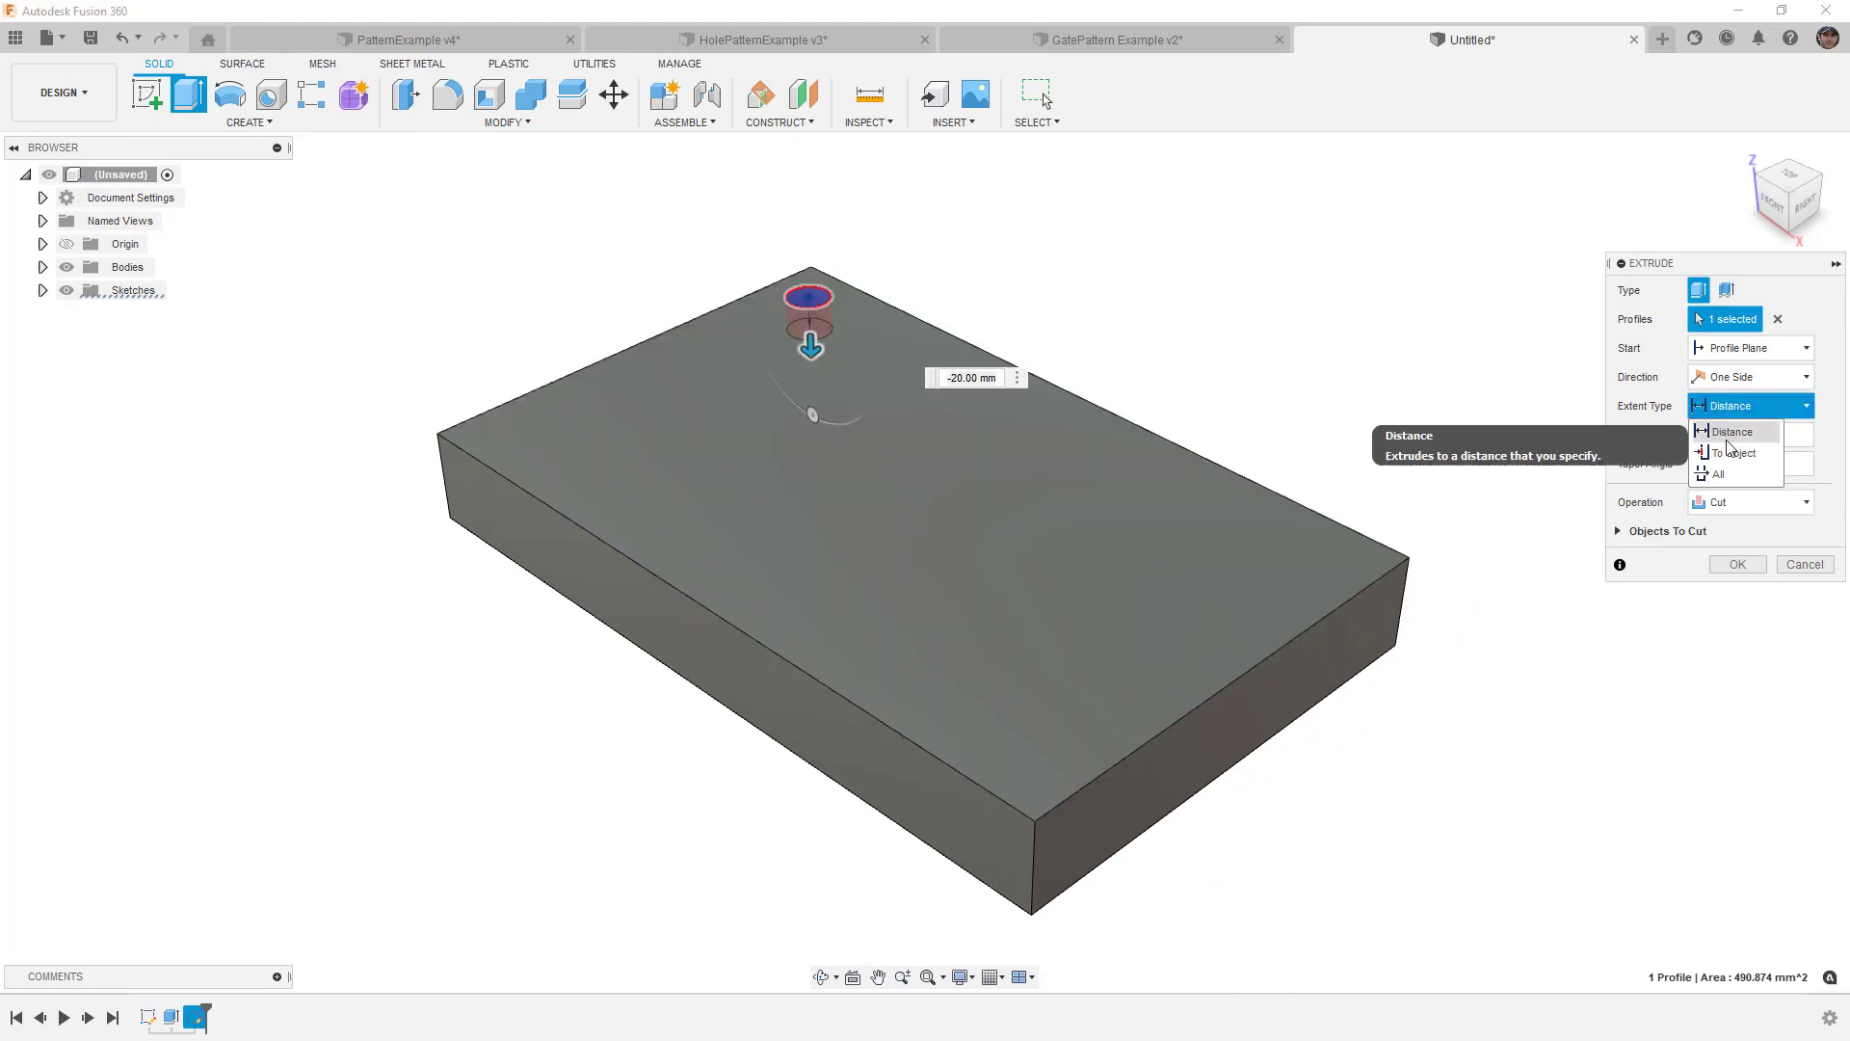
{"action": "left_click", "coordinate": [1720, 474]}
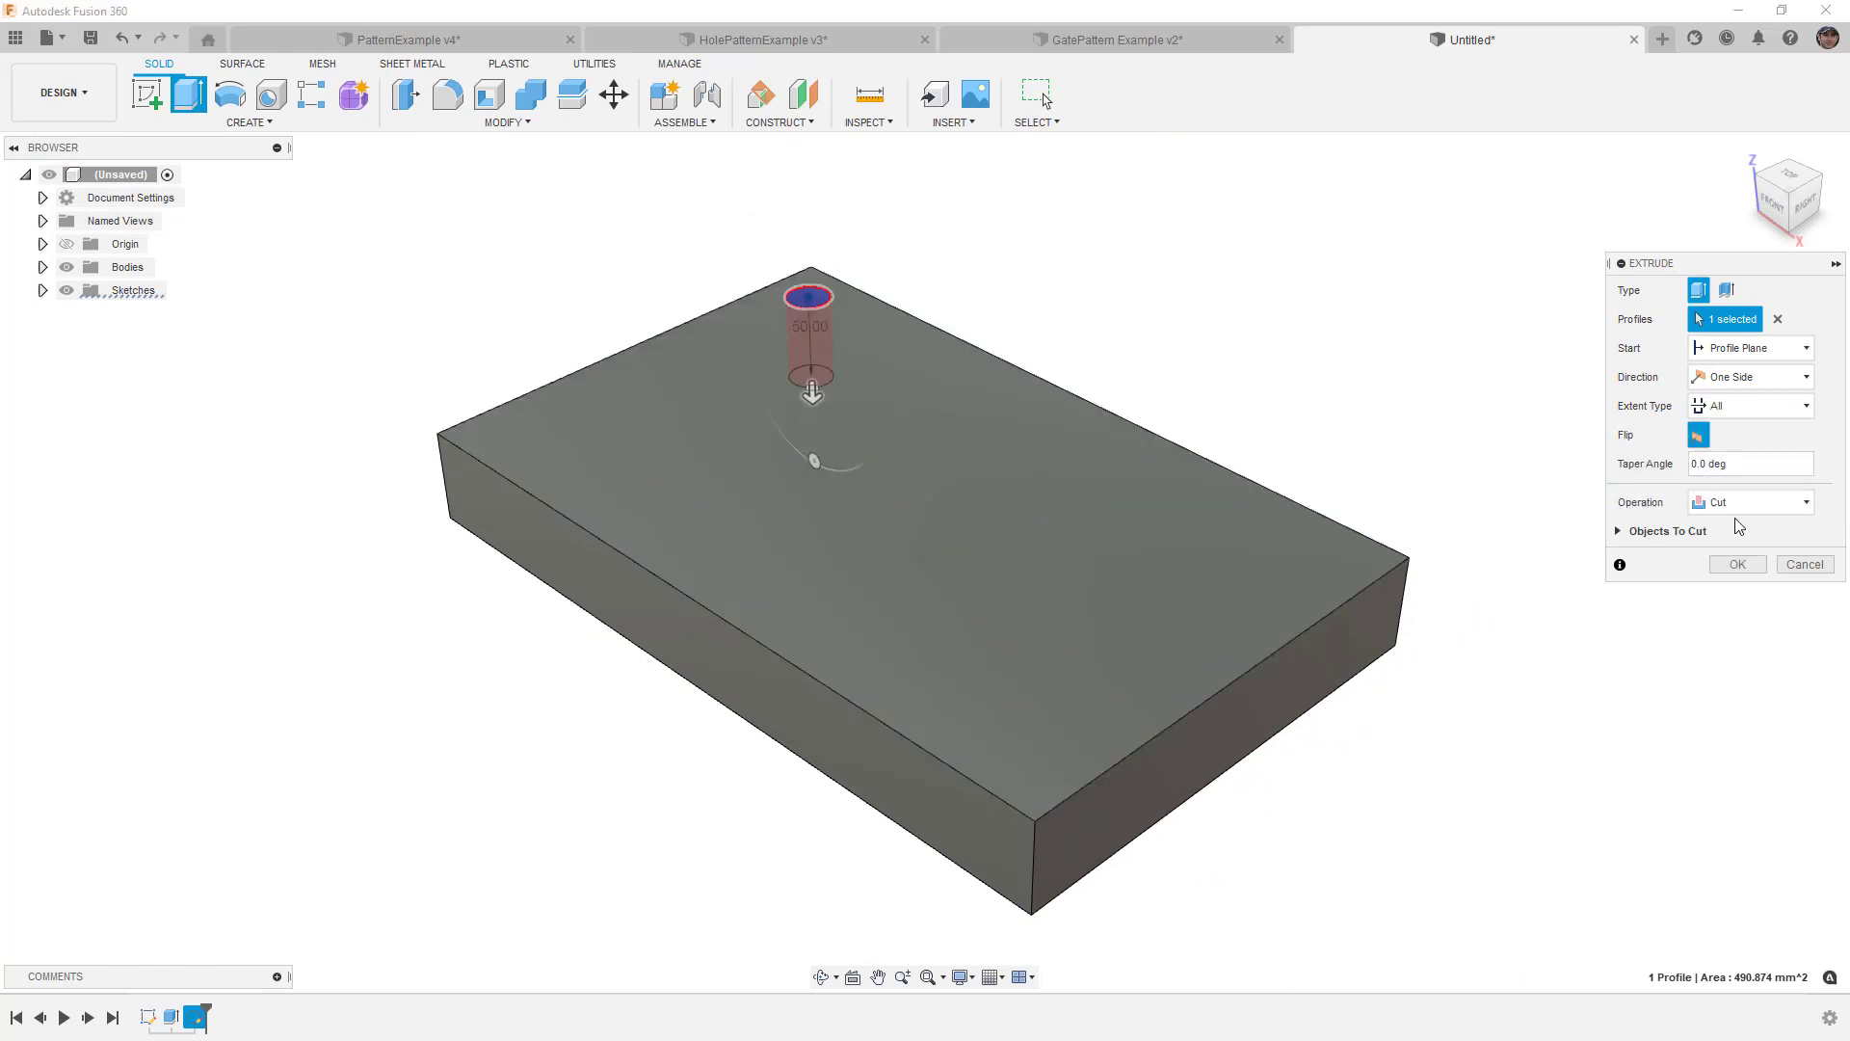
{"action": "left_click", "coordinate": [1738, 565]}
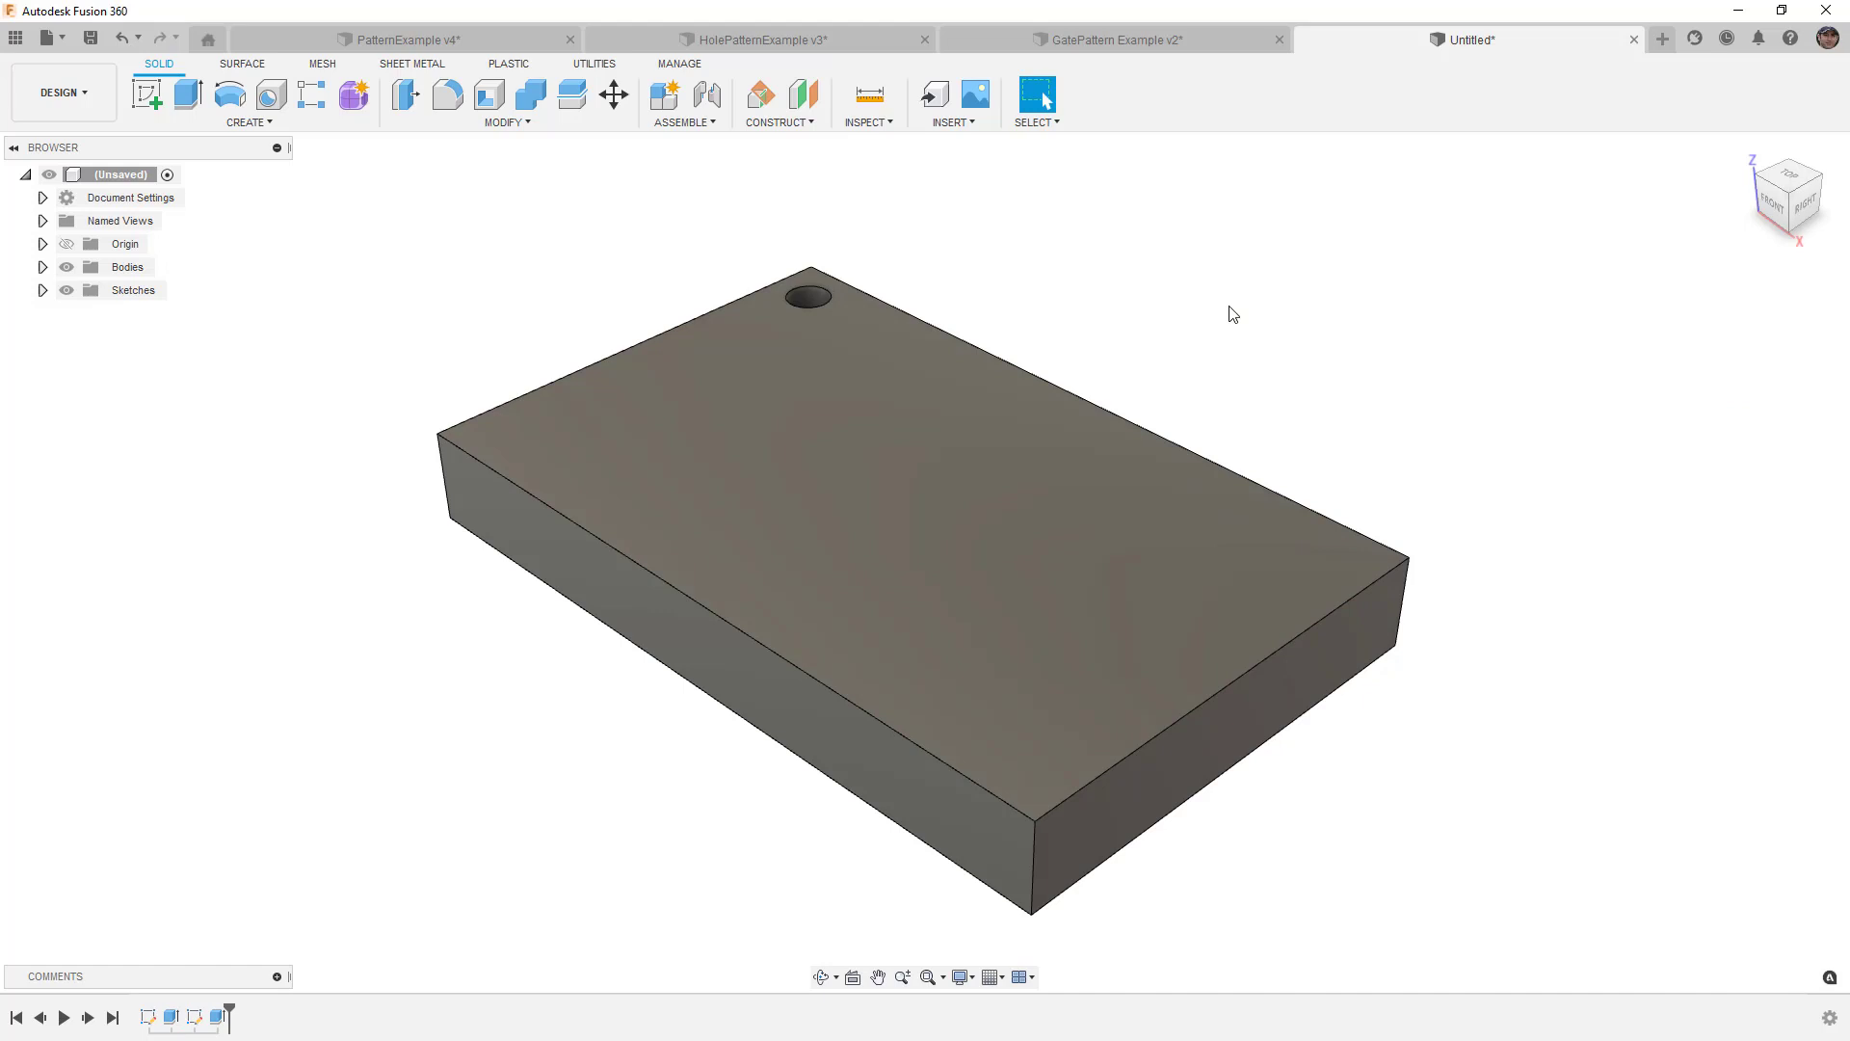
Step: Start a rectangular pattern of type Features, using the hole's extruded cut as the object to pattern
{"action": "left_click", "coordinate": [1790, 176]}
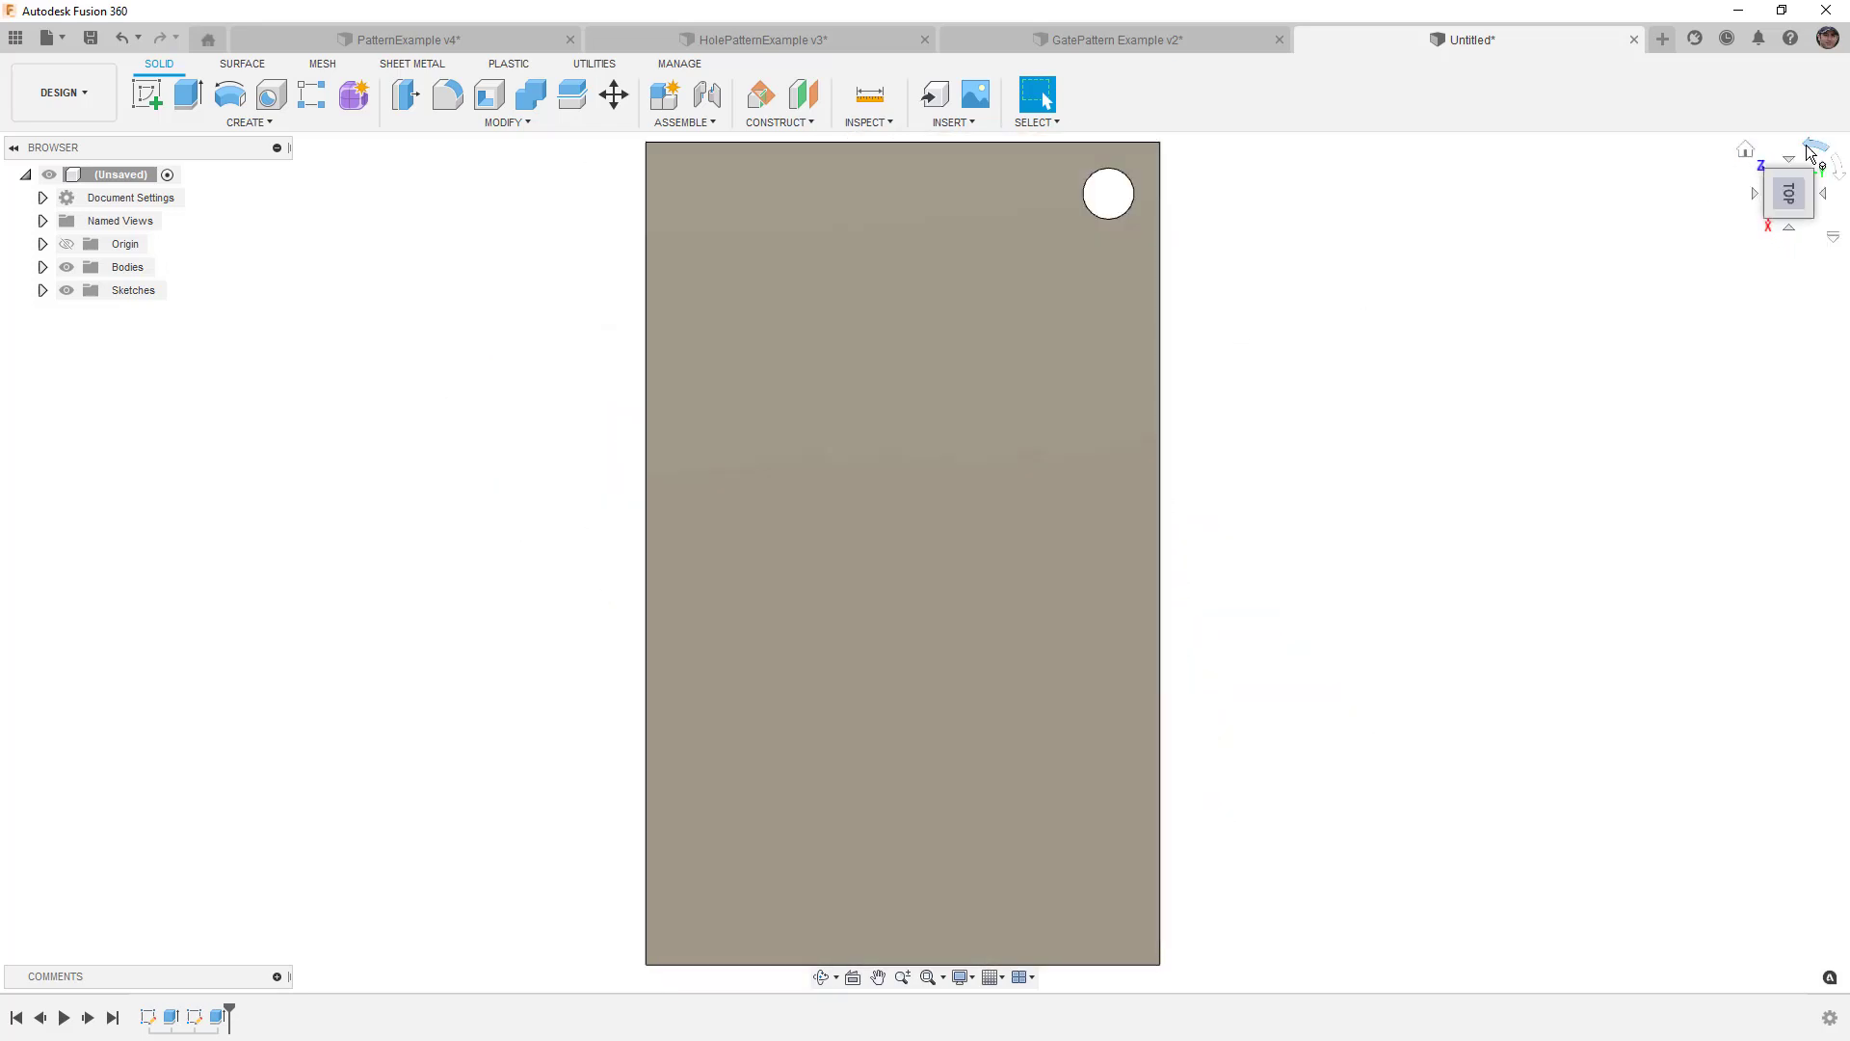
{"action": "middle_click_drag", "start_coordinate": [1668, 185], "coordinate": [1638, 201], "text": "shift"}
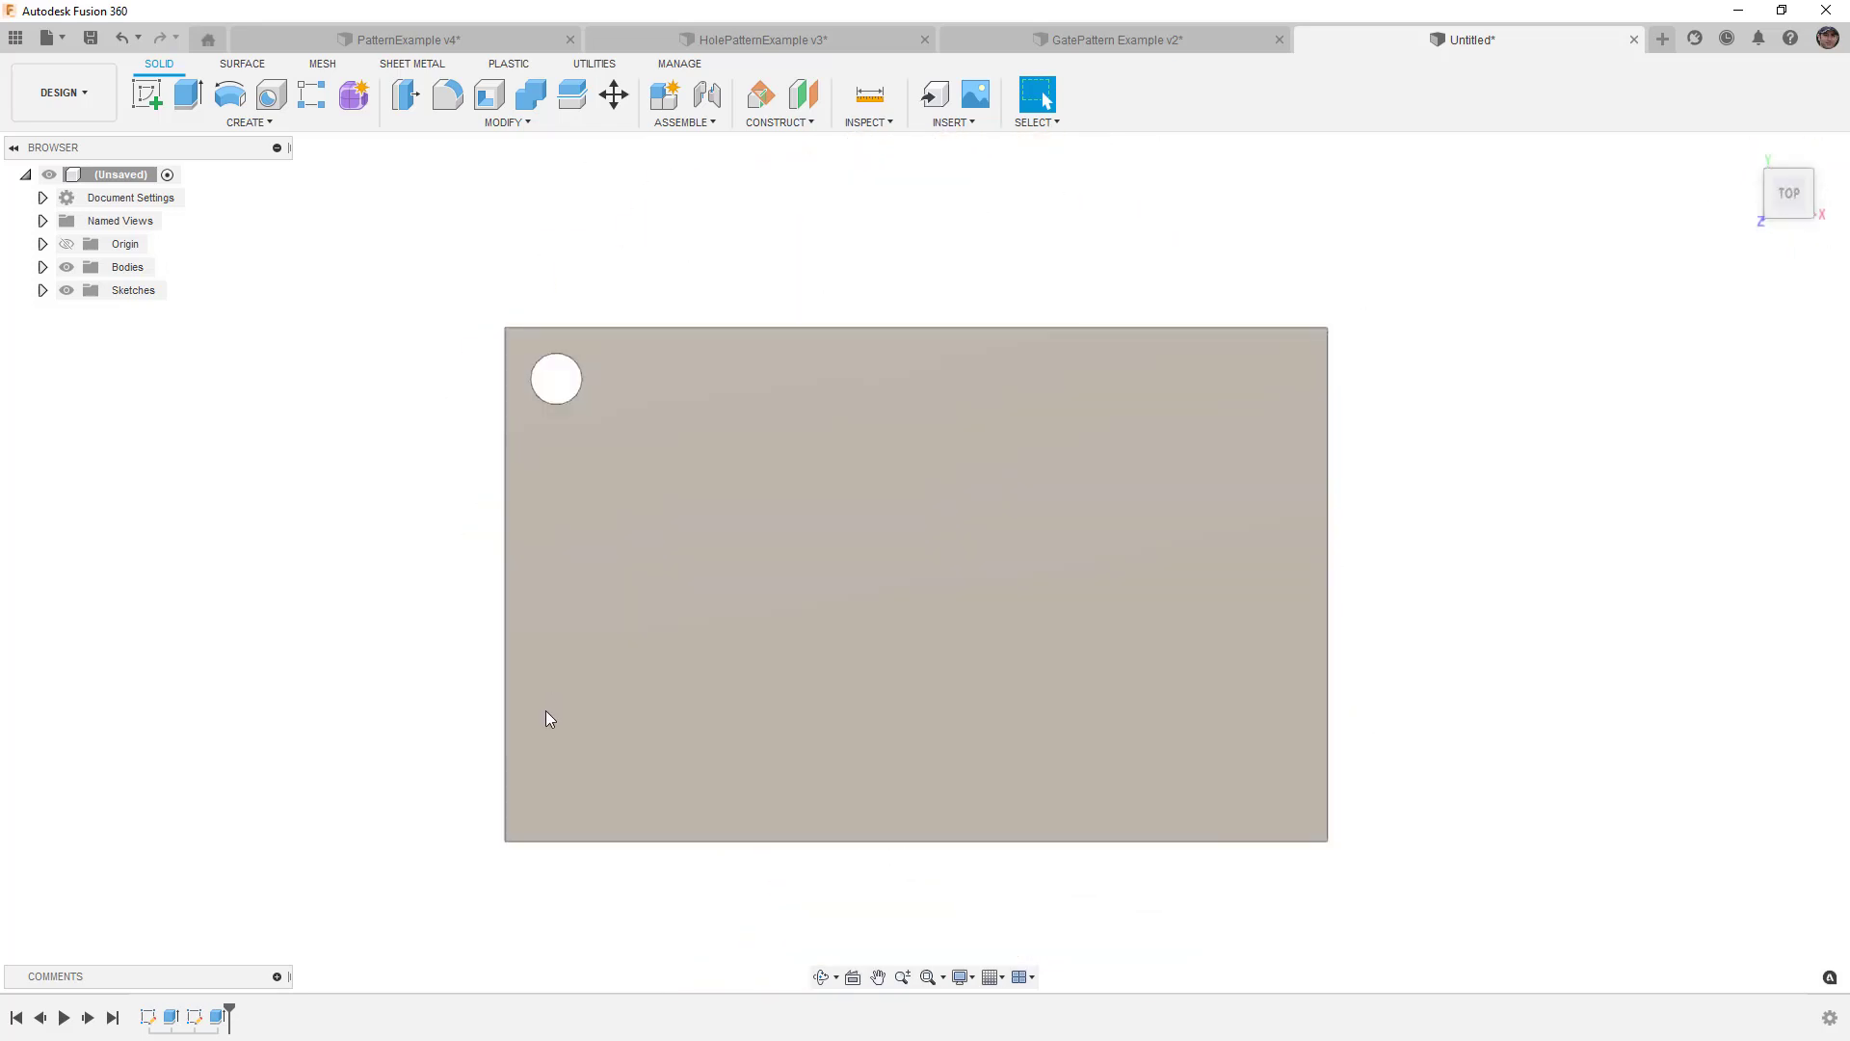
{"action": "left_click", "coordinate": [302, 98]}
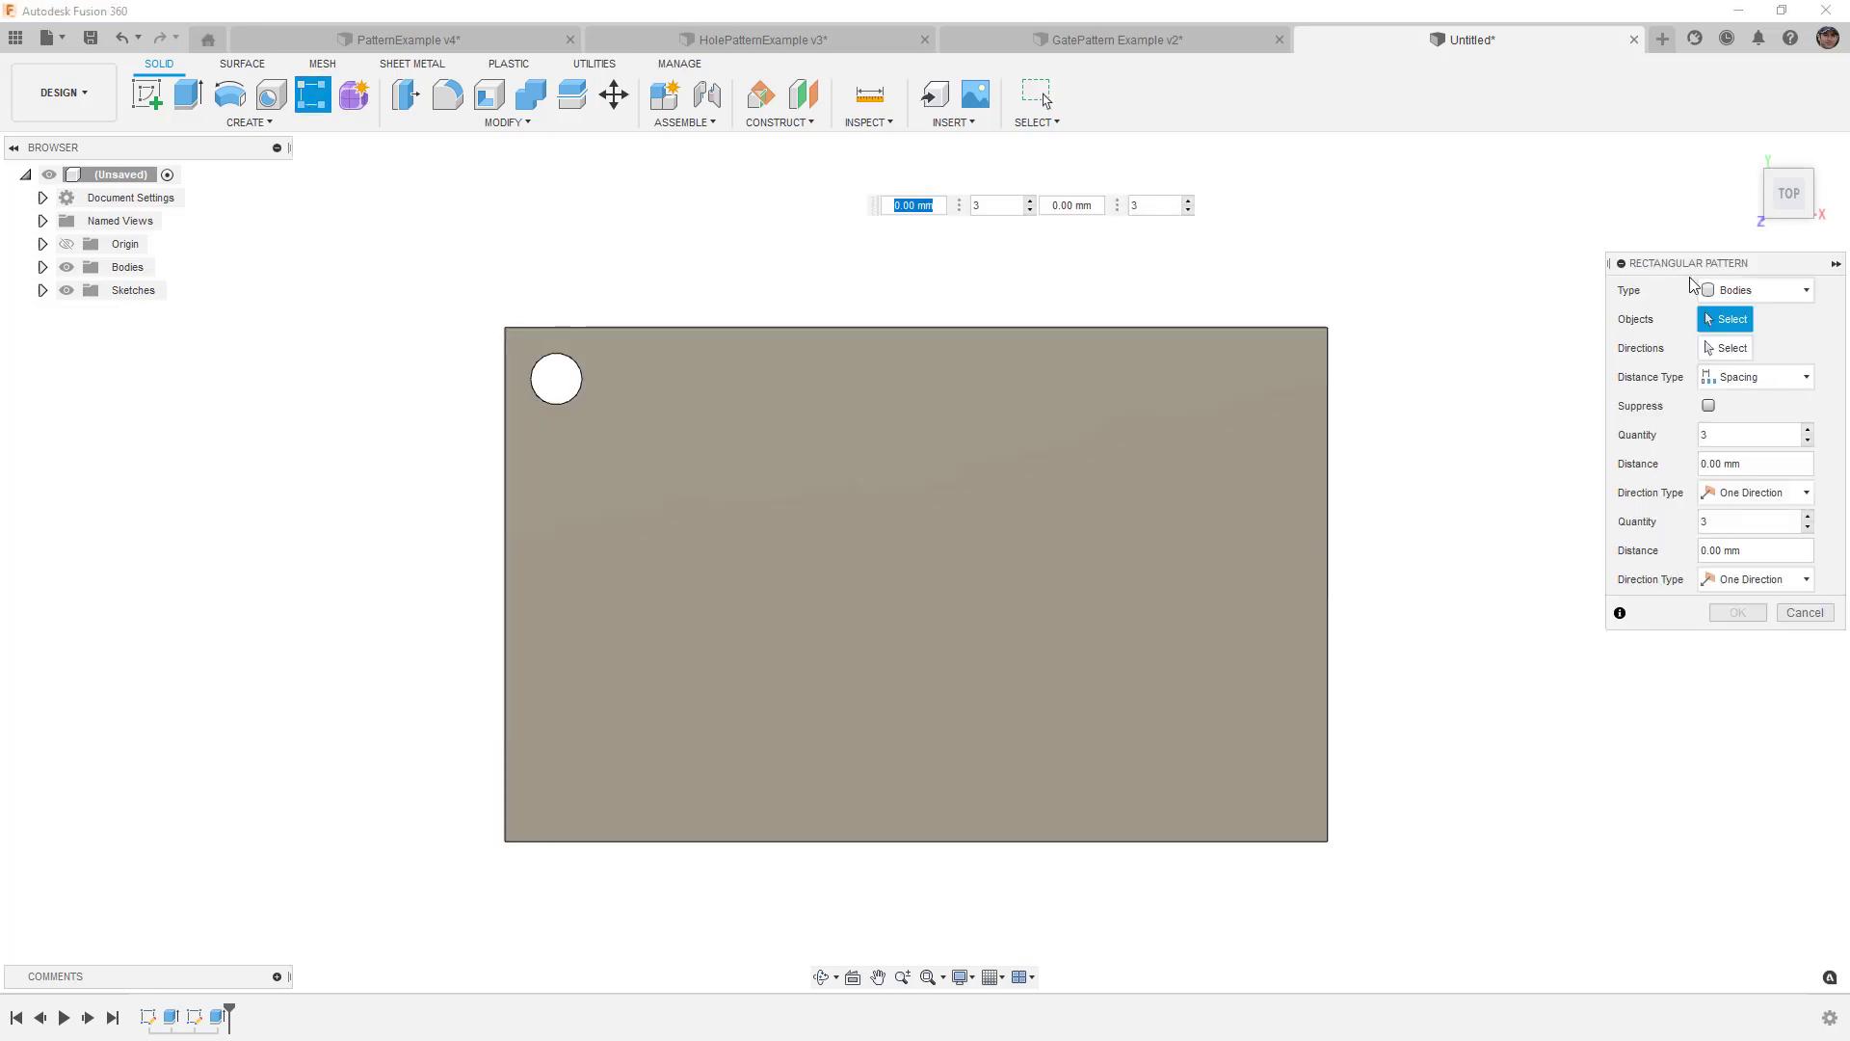
{"action": "left_click", "coordinate": [1739, 290]}
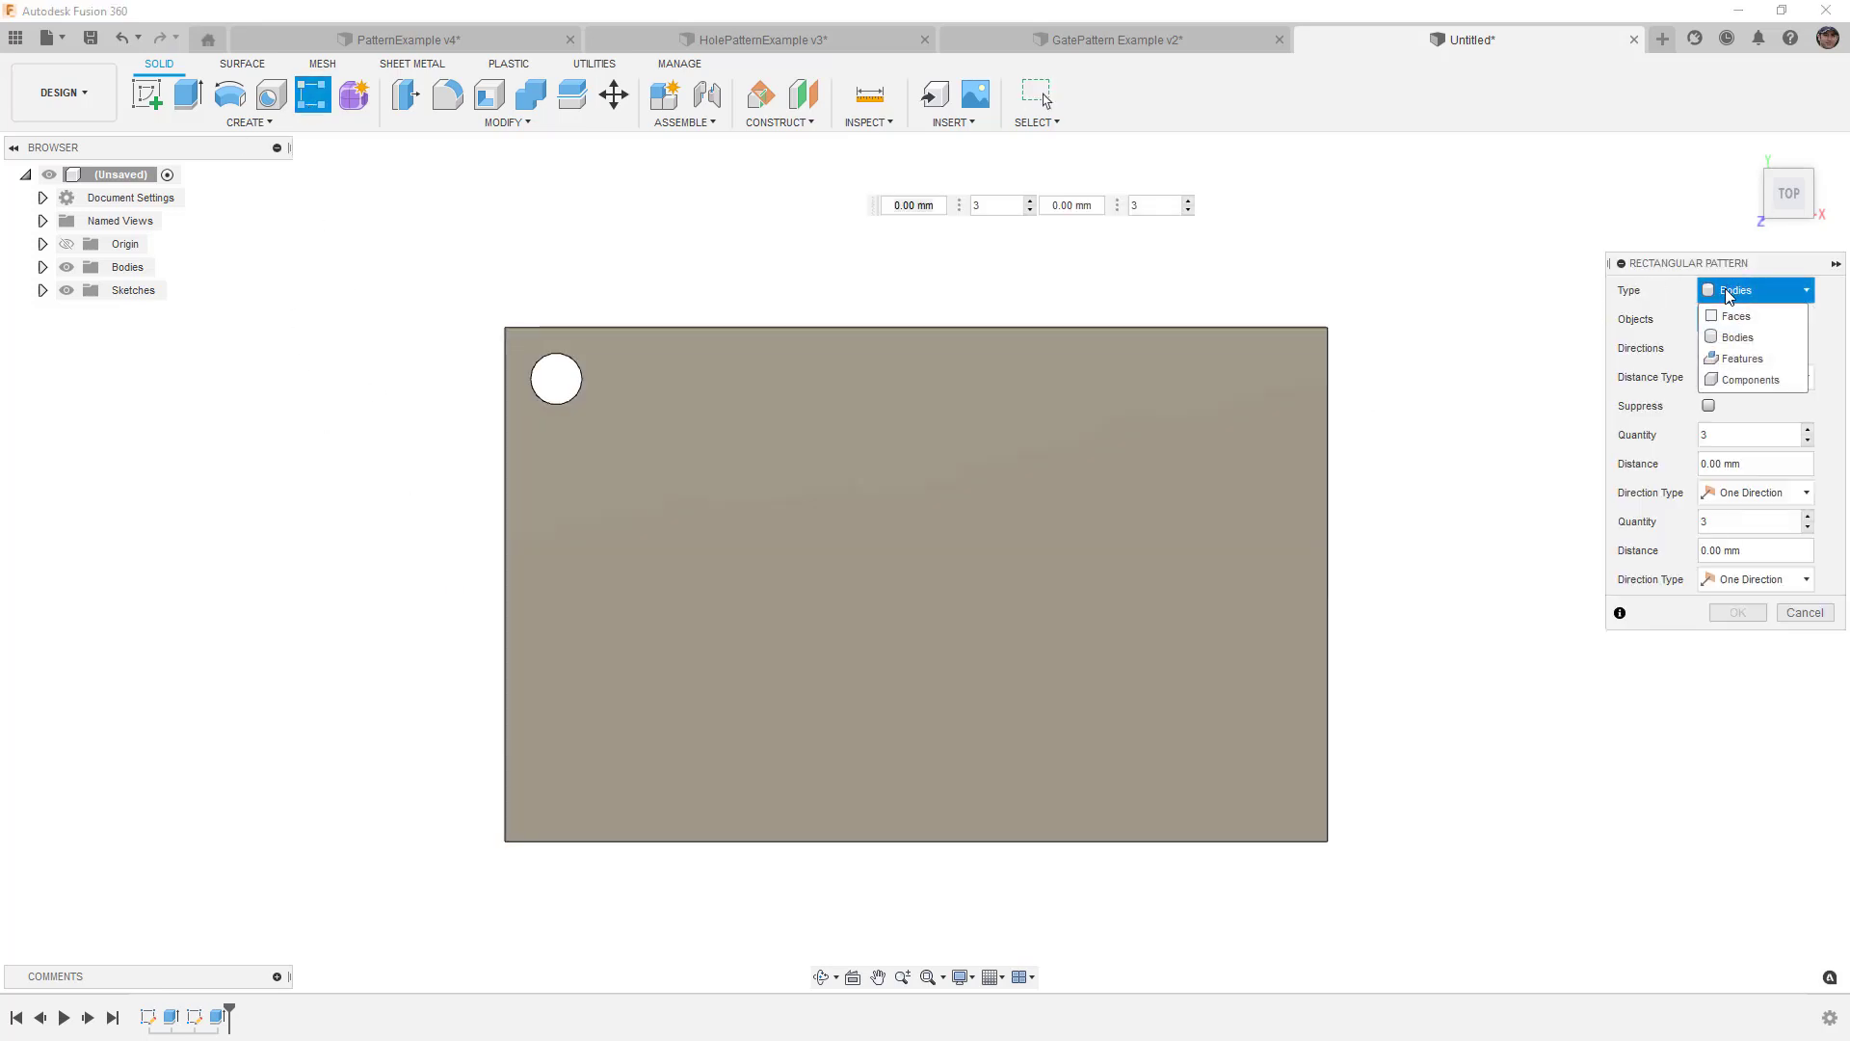
{"action": "left_click", "coordinate": [1747, 363]}
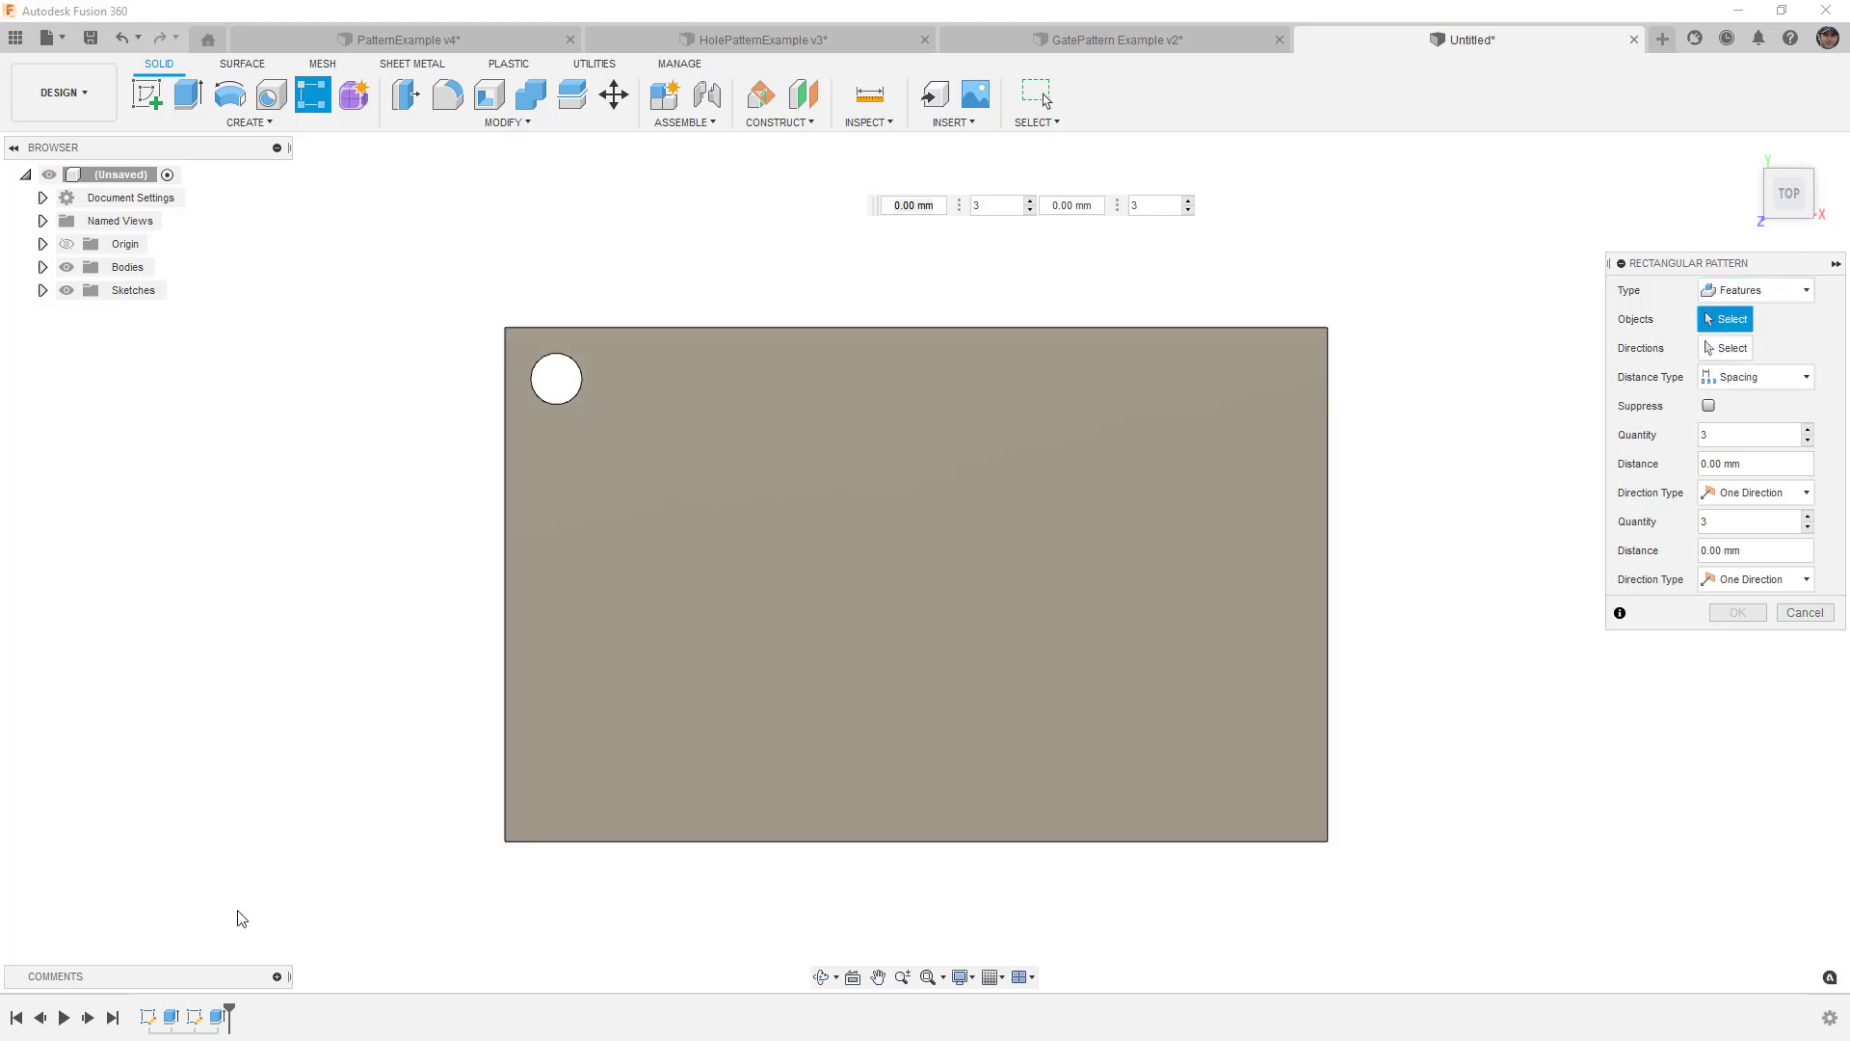
{"action": "left_click", "coordinate": [228, 1018]}
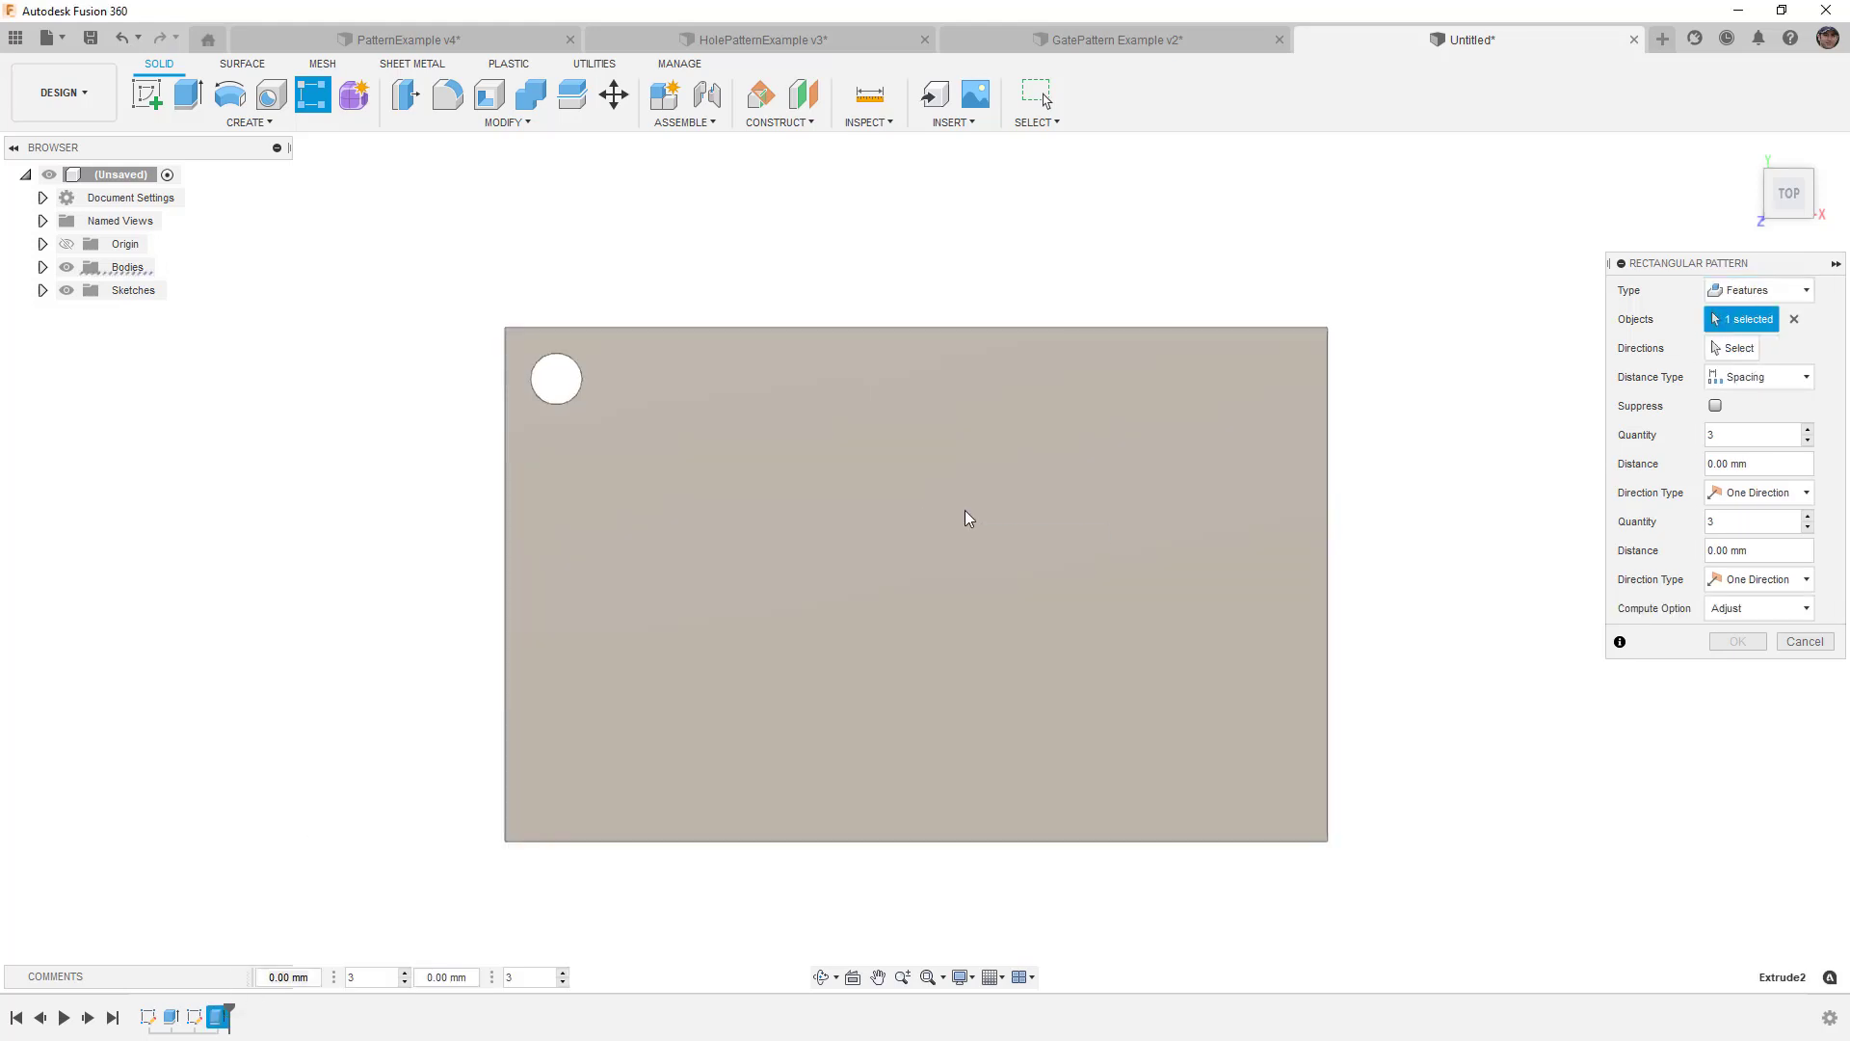
Step: Set the pattern direction along the X axis and pull the spacing to about 190 mm along the length and 90 mm across the width
{"action": "left_click", "coordinate": [1731, 348]}
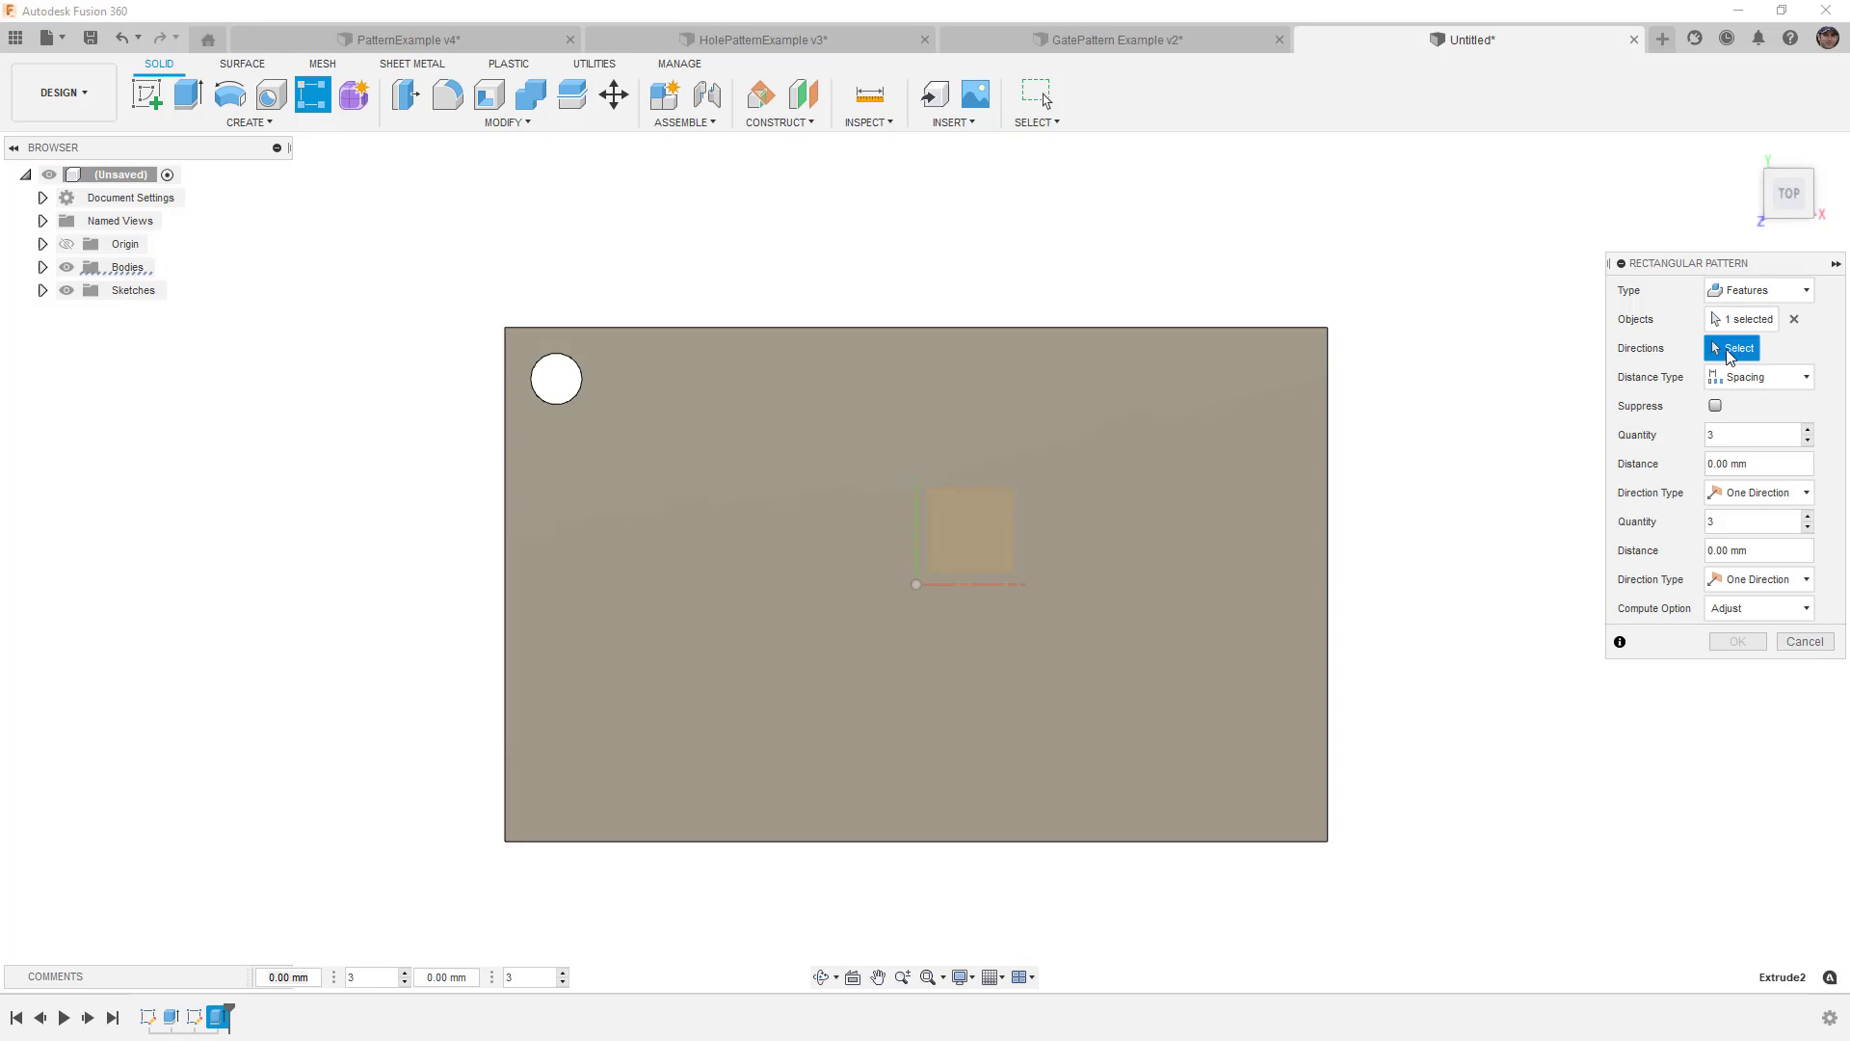
{"action": "left_click", "coordinate": [976, 585]}
{"action": "left_click_drag", "start_coordinate": [575, 379], "coordinate": [954, 379]}
{"action": "left_click_drag", "start_coordinate": [553, 398], "coordinate": [556, 581]}
Step: Drive the pattern's lengthwise direction with PatlLength as the quantity and PLDistance as the distance
{"action": "left_click", "coordinate": [1749, 438]}
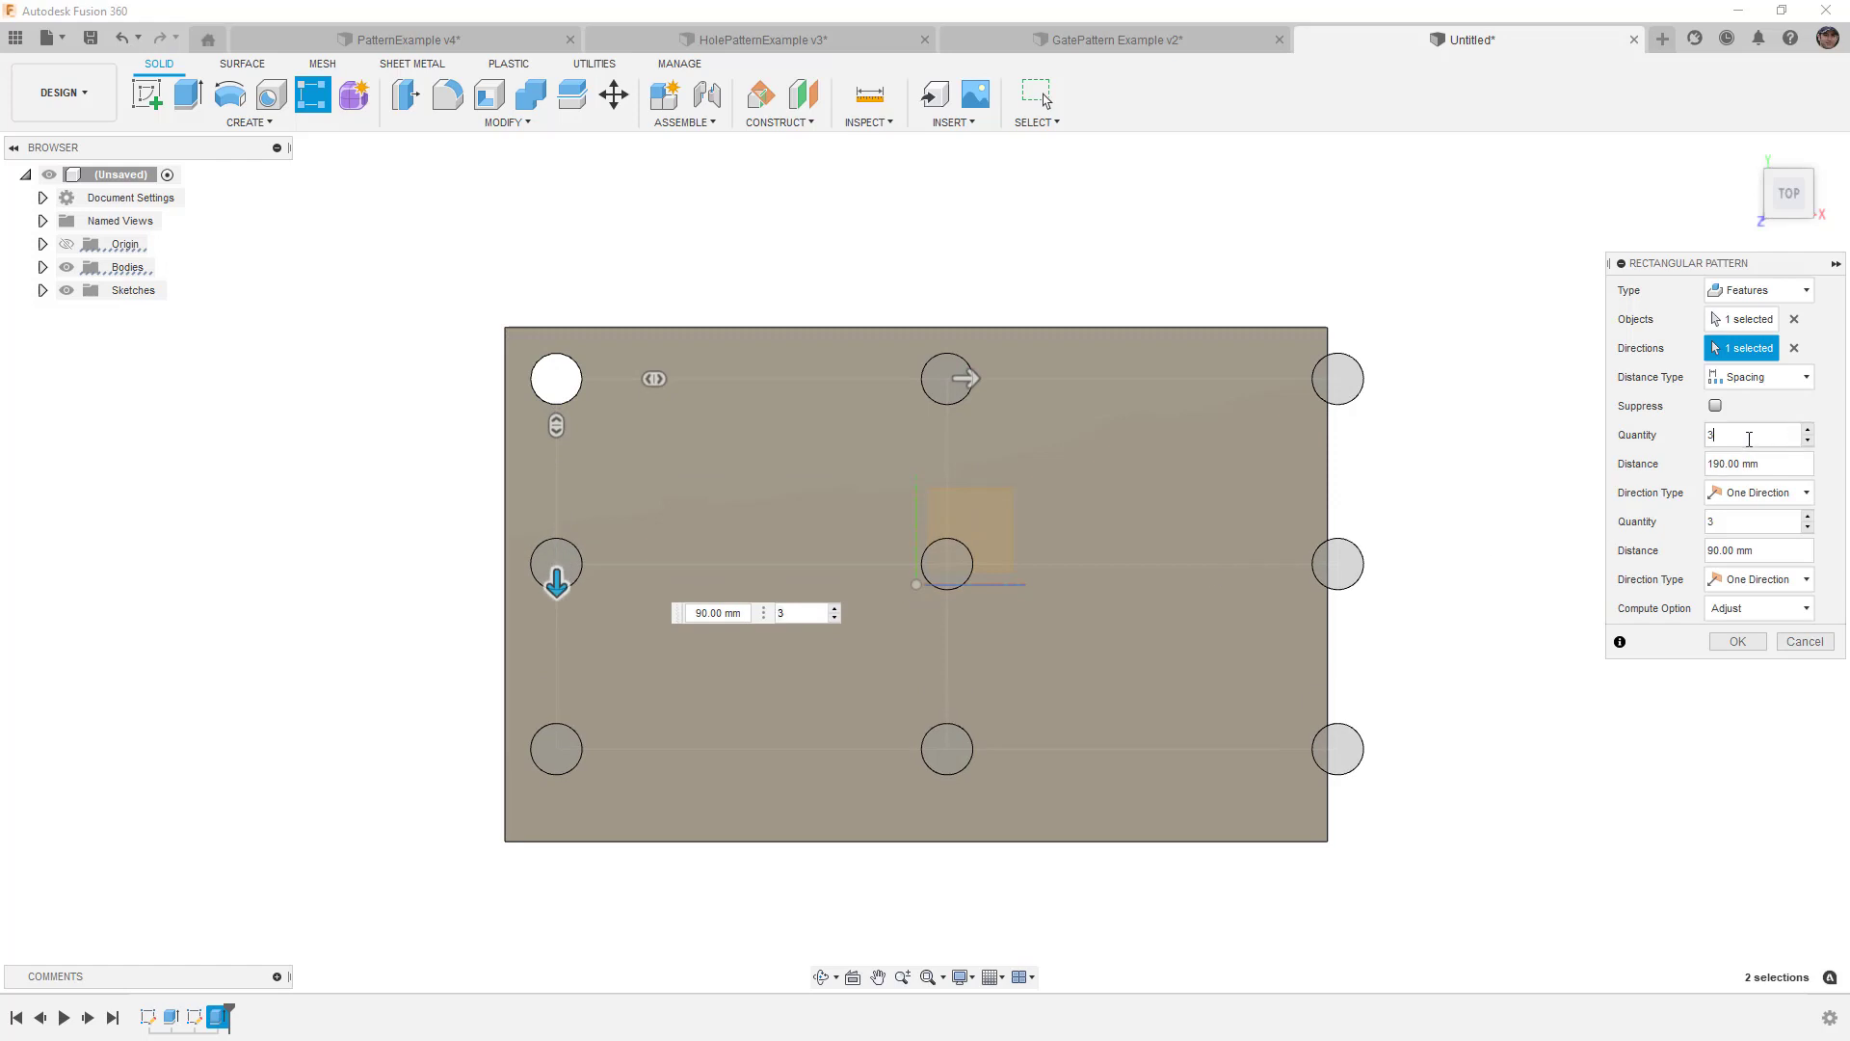
{"action": "type", "text": "p"}
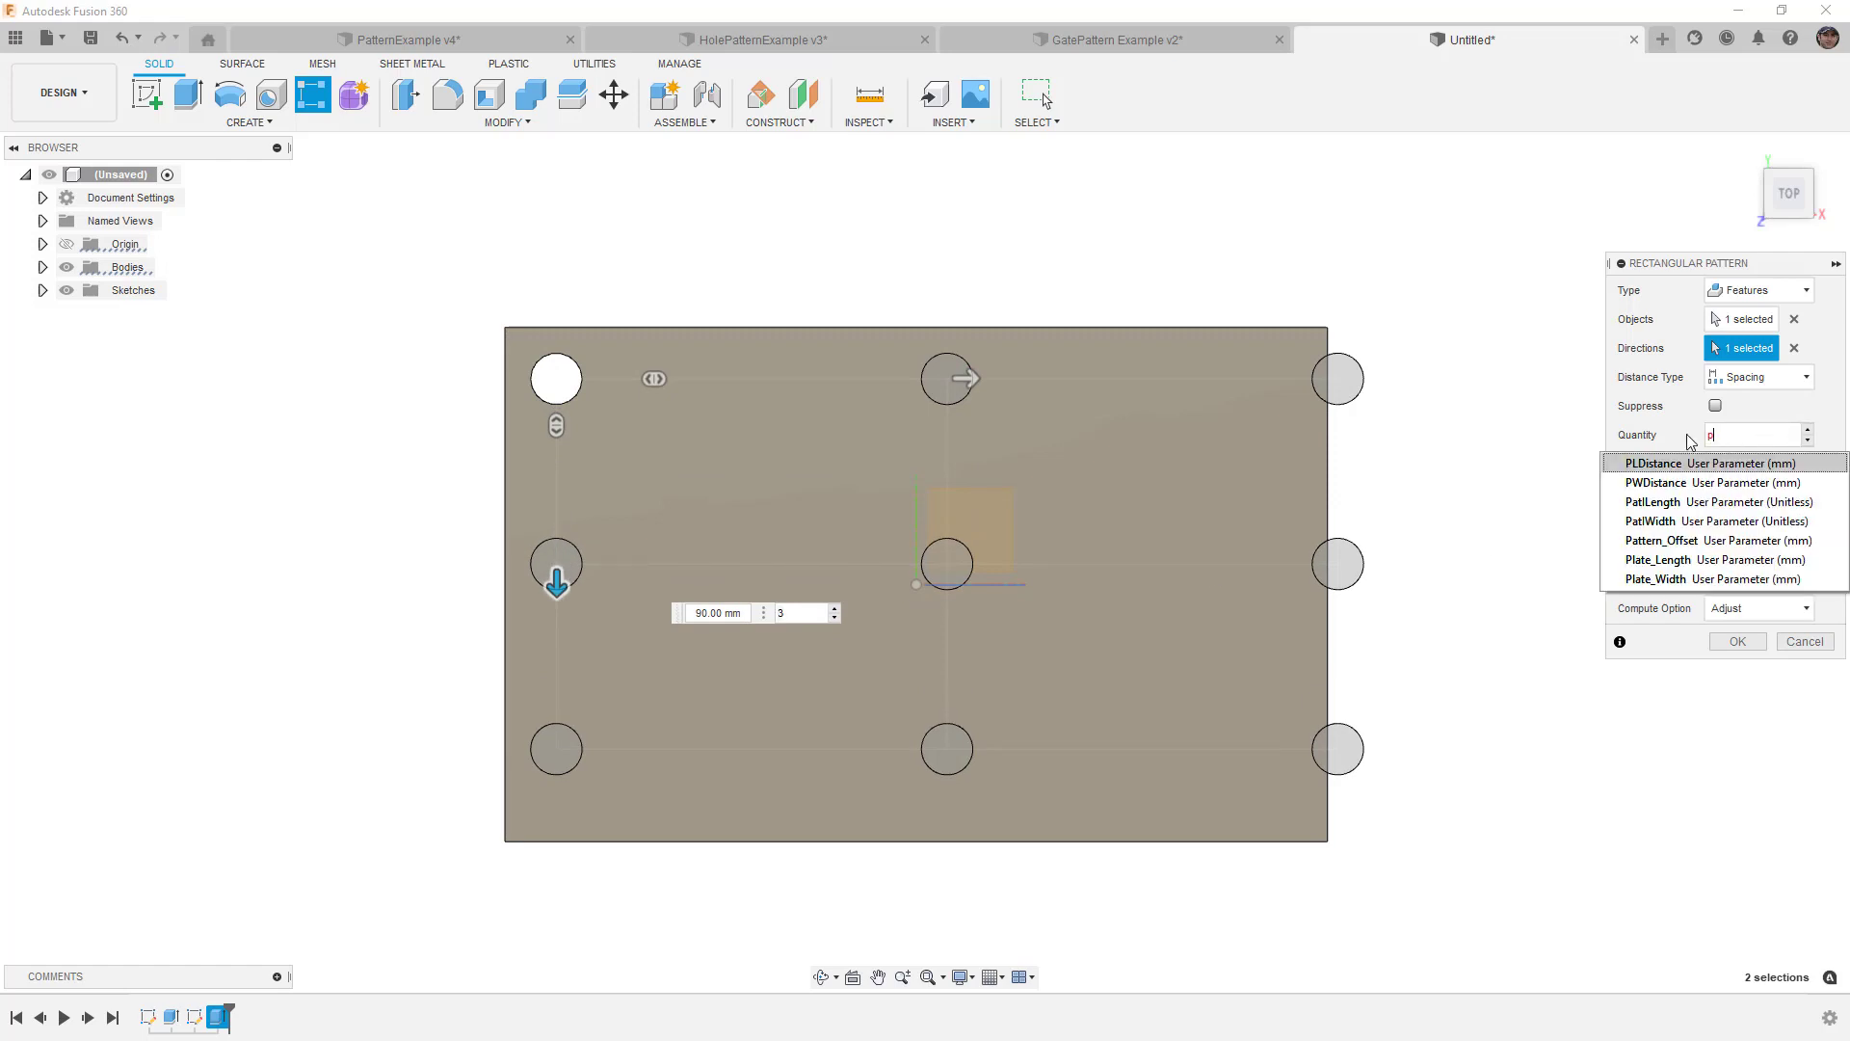
{"action": "key", "text": "Down"}
{"action": "key", "text": "Down"}
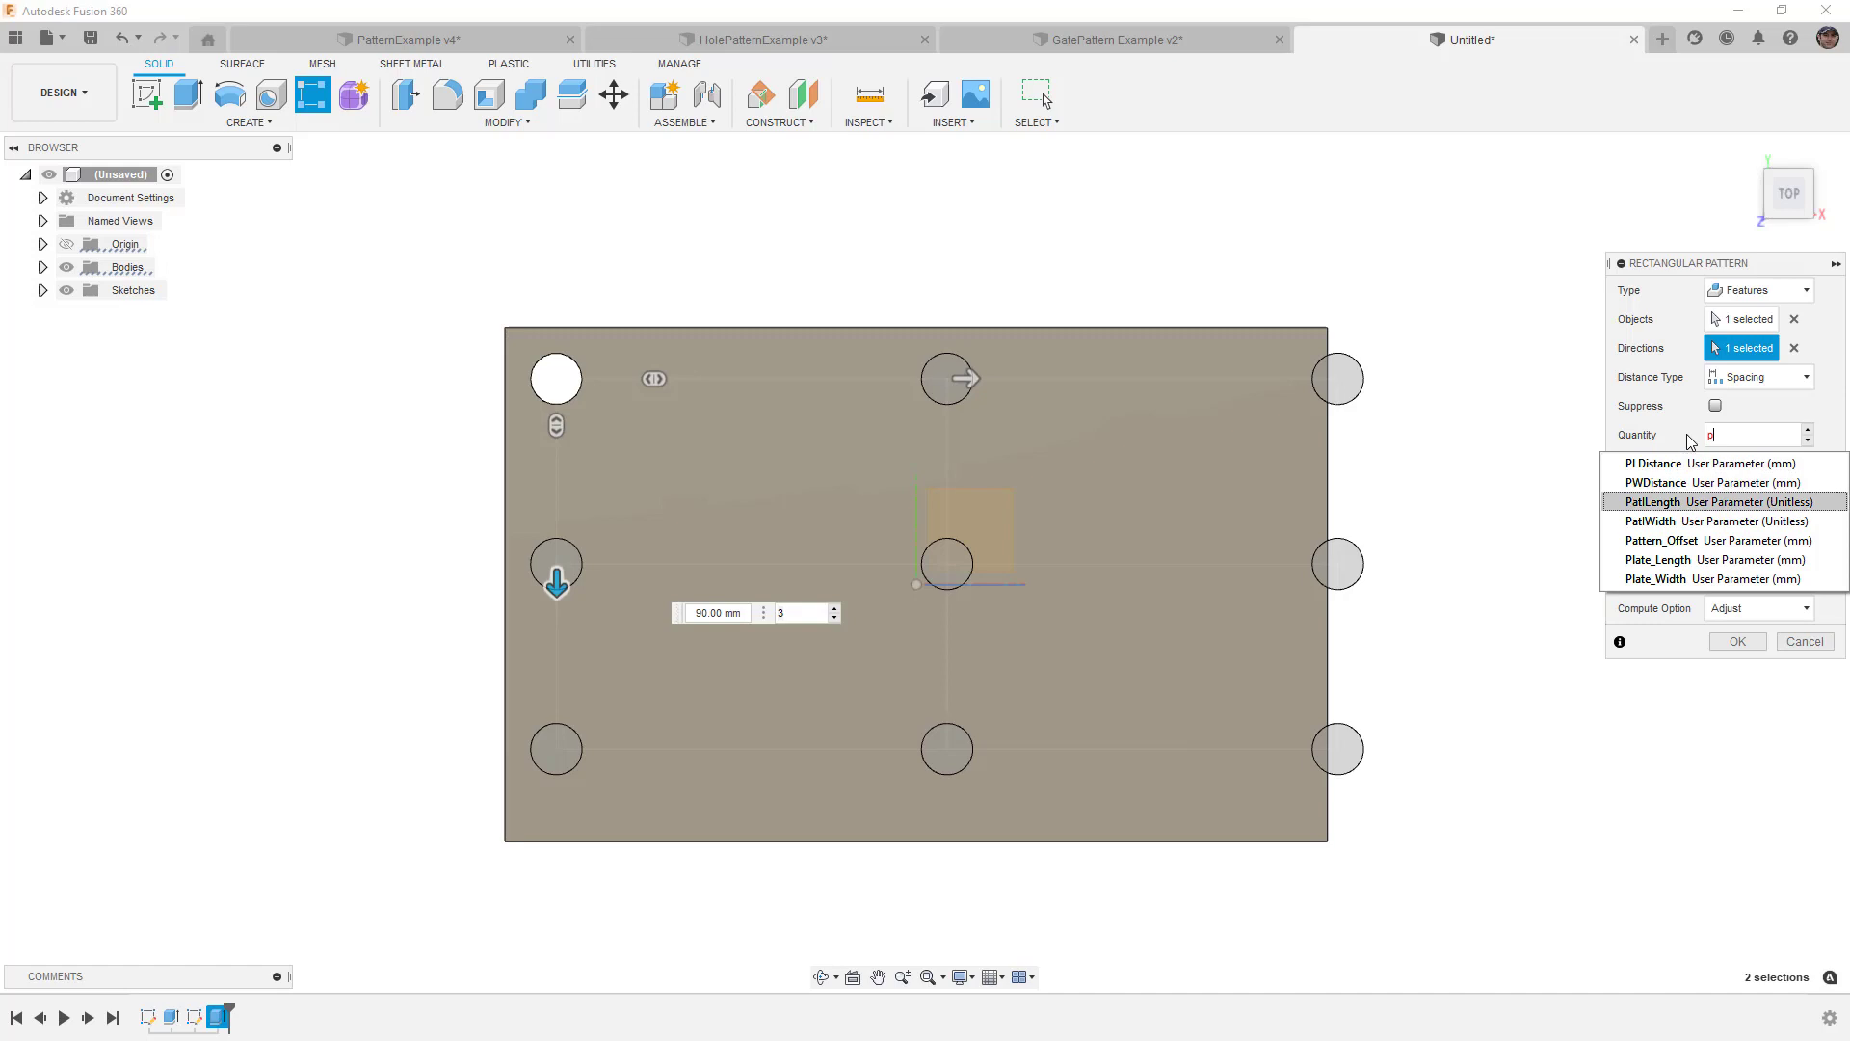
{"action": "left_click", "coordinate": [1784, 502]}
{"action": "left_click_drag", "start_coordinate": [1778, 463], "coordinate": [1694, 472]}
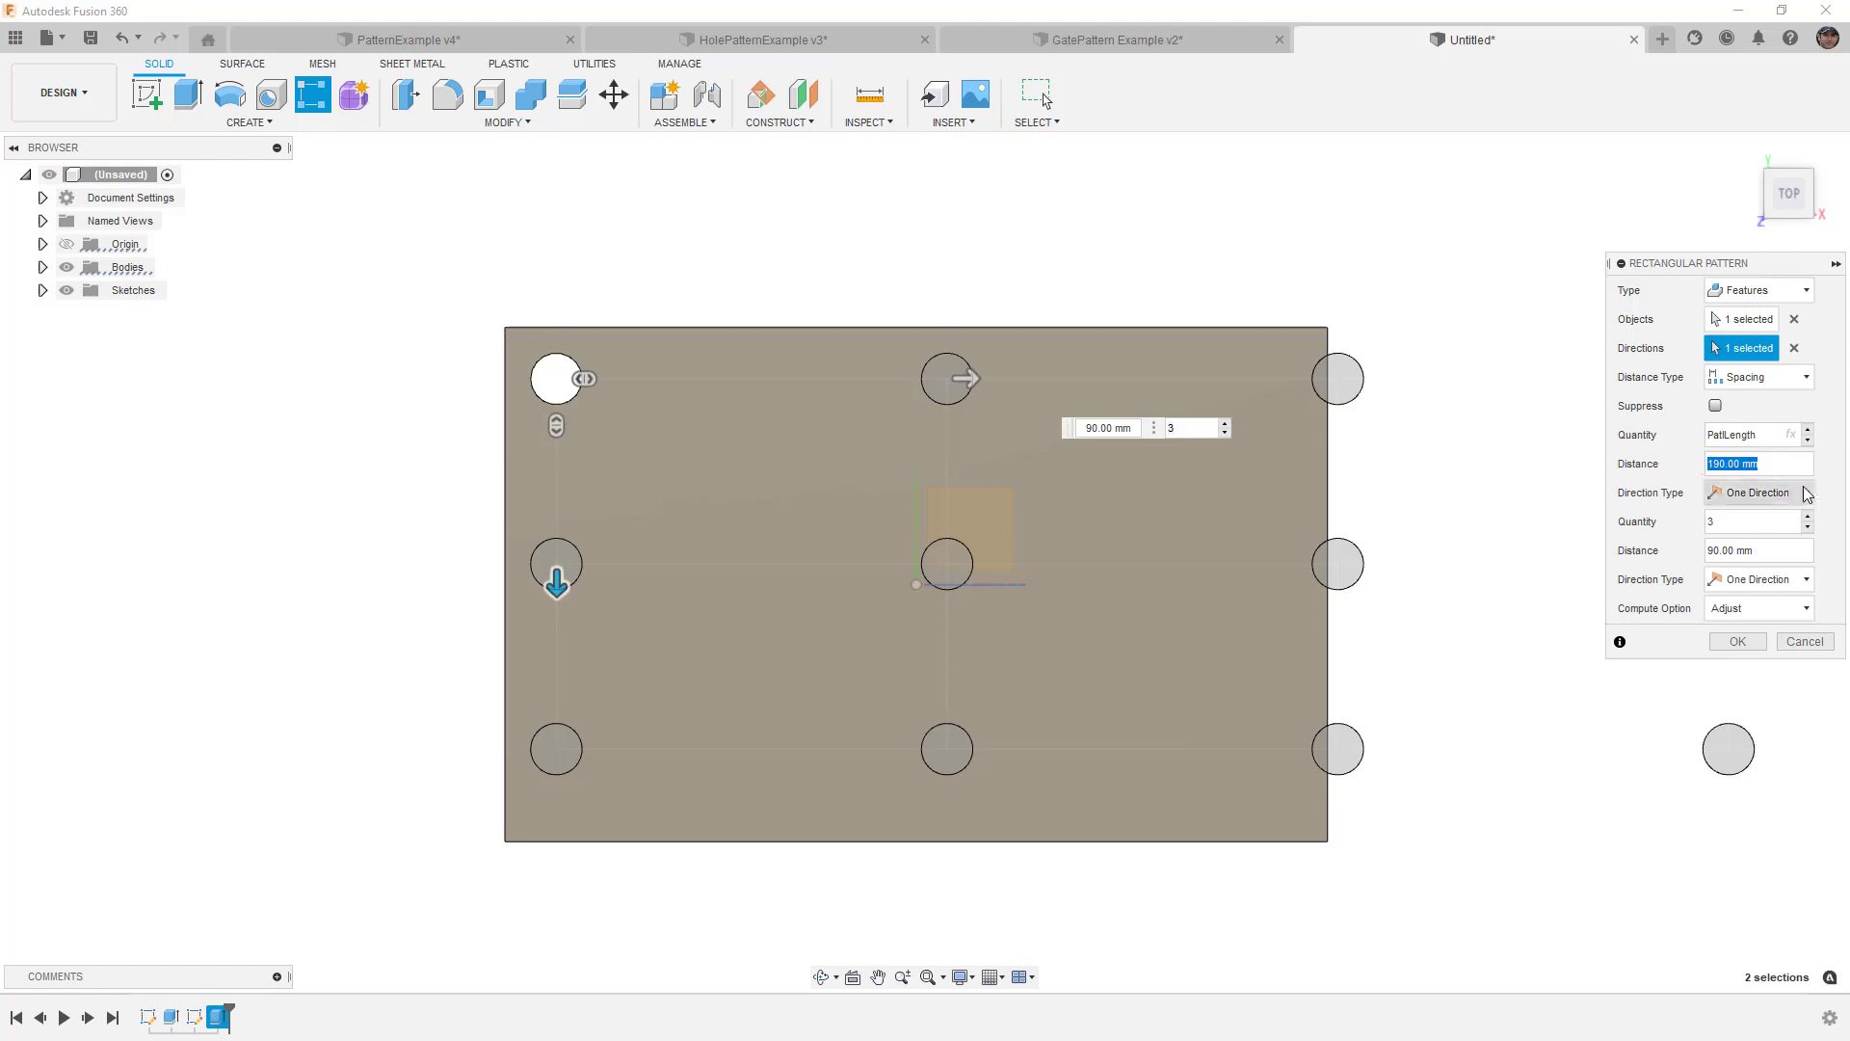
{"action": "type", "text": "p"}
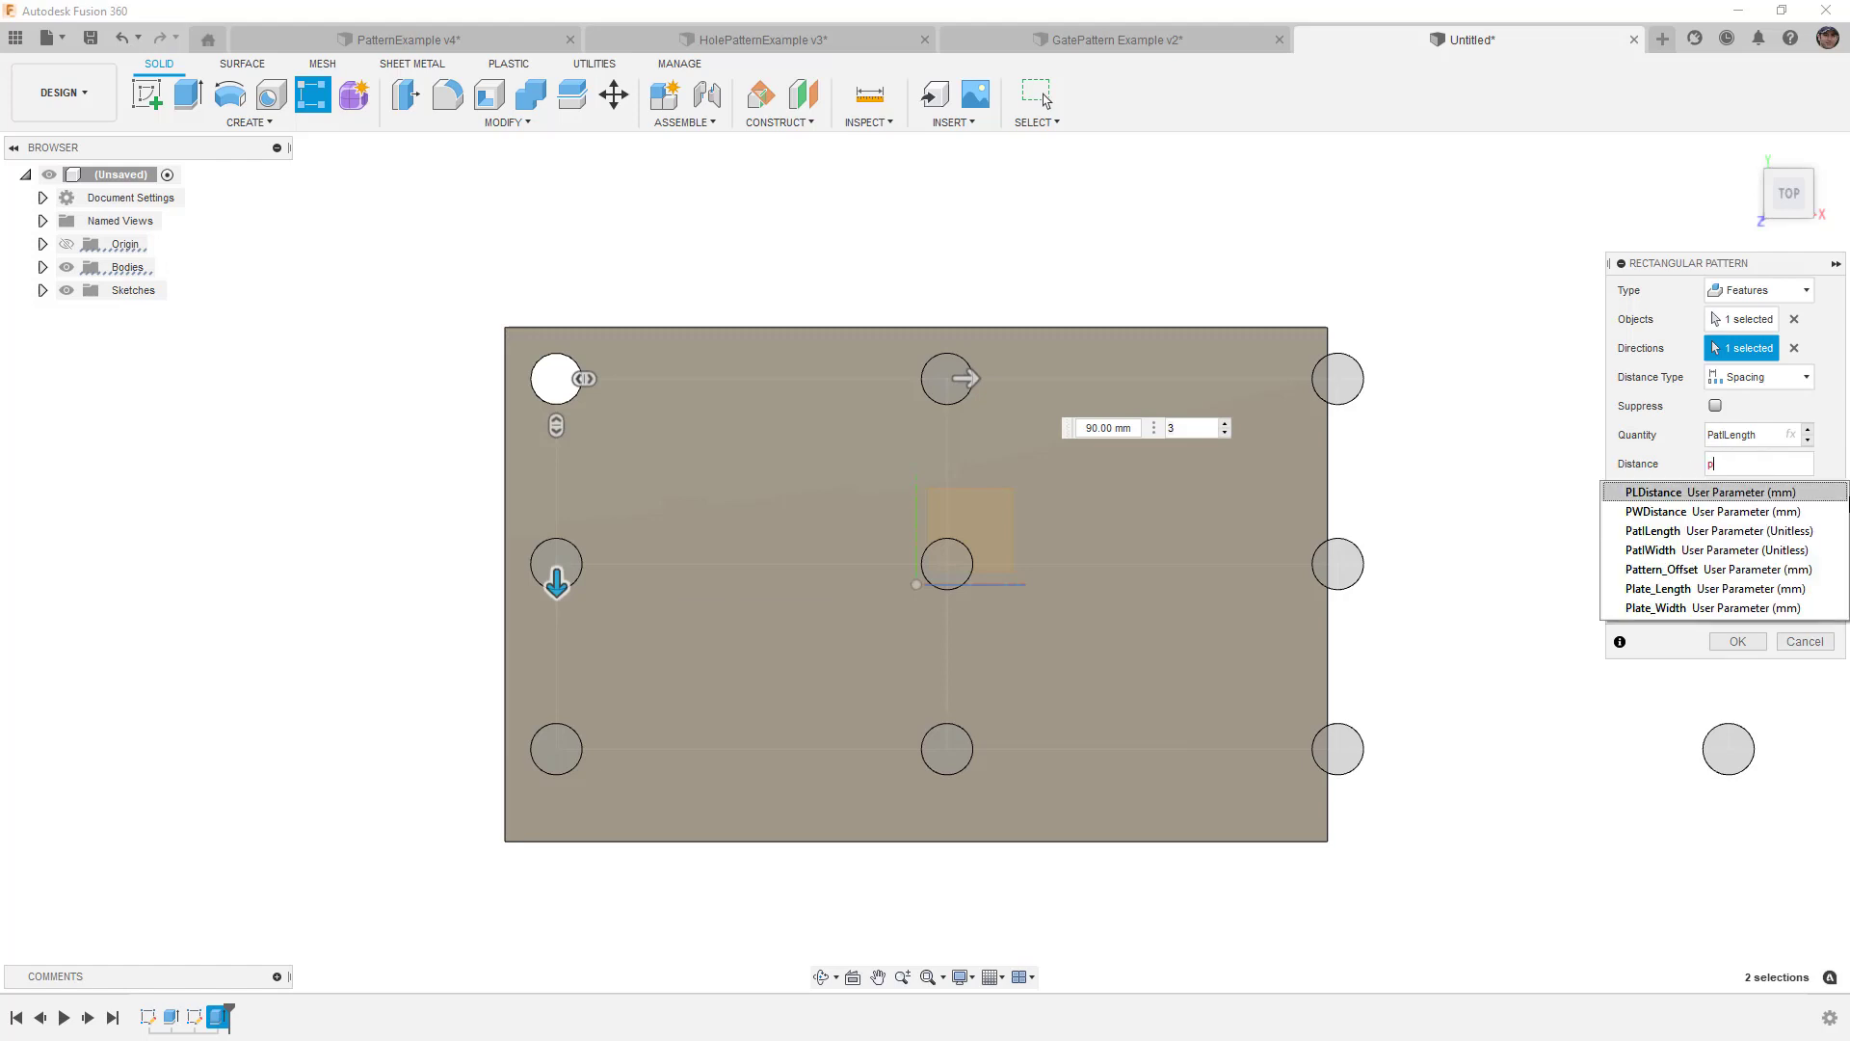
{"action": "key", "text": "Return"}
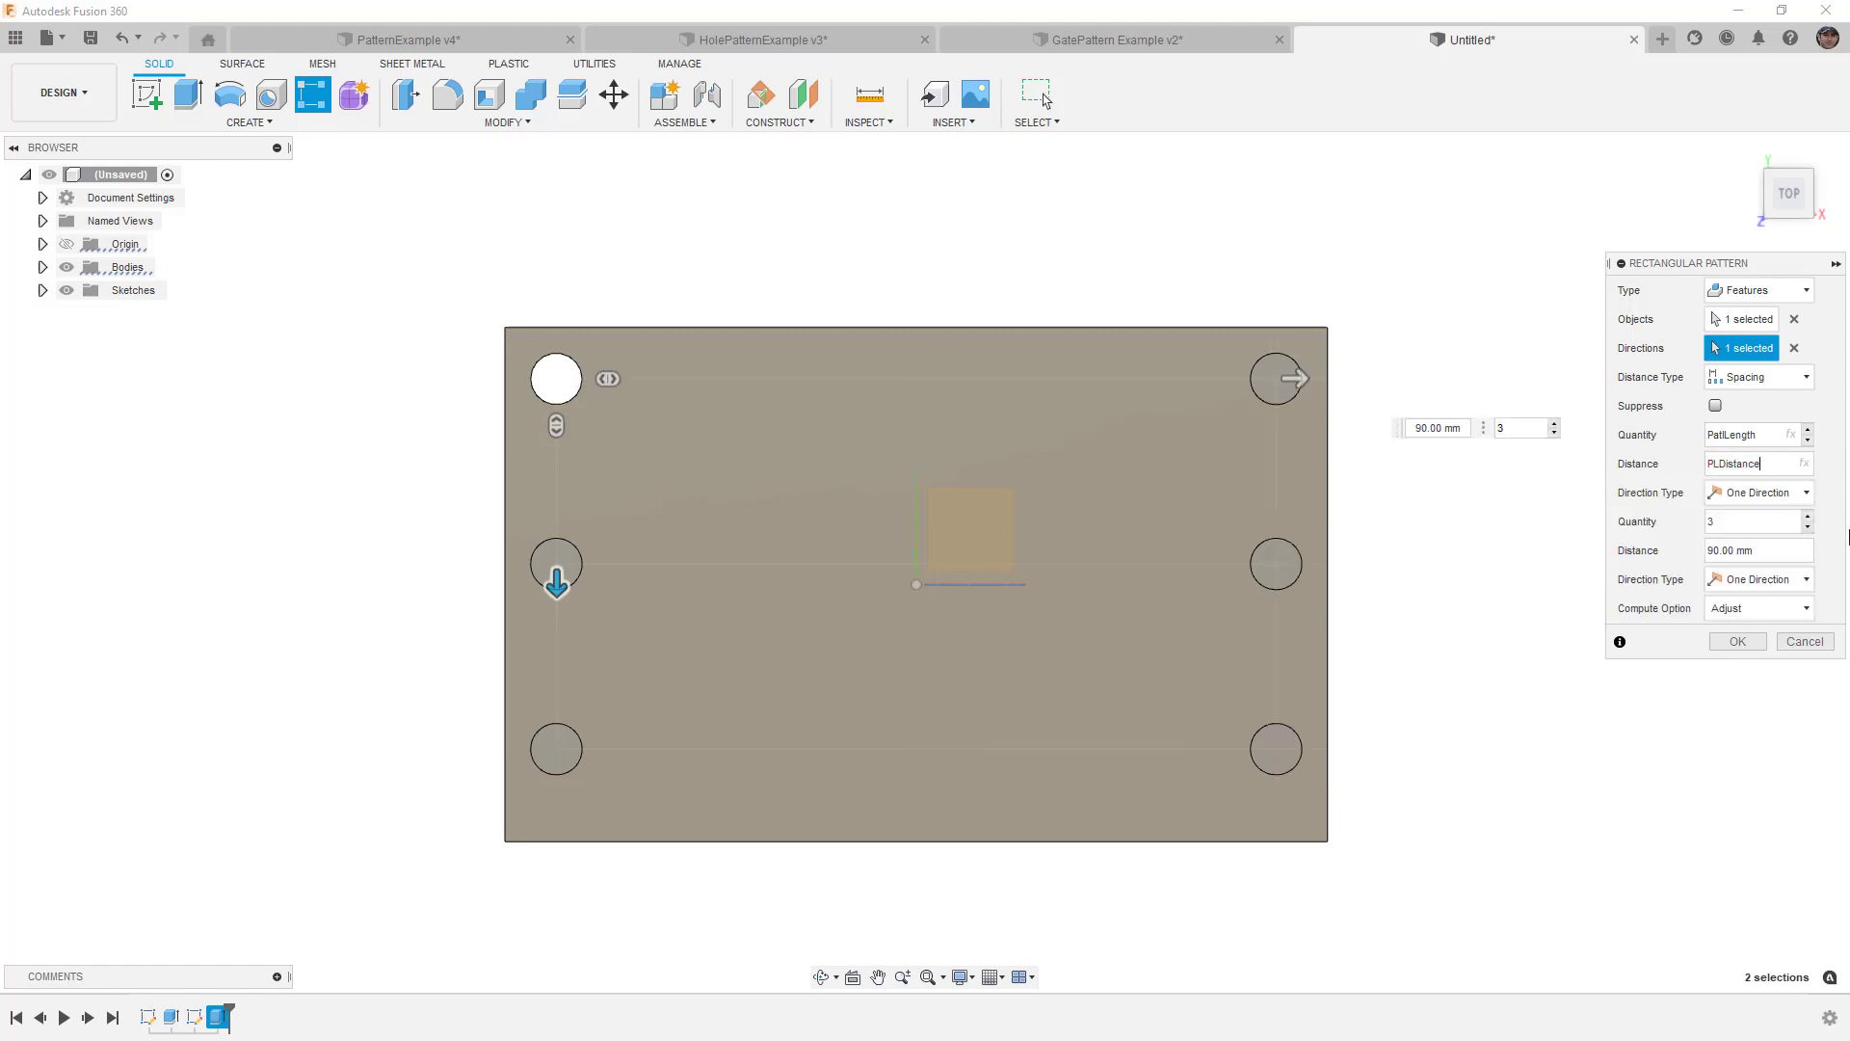
Step: Drive the pattern's widthwise direction with PatlWidth as the quantity and PWDistance as the distance, and create the pattern
{"action": "left_click_drag", "start_coordinate": [1718, 523], "coordinate": [1696, 538]}
{"action": "type", "text": "p"}
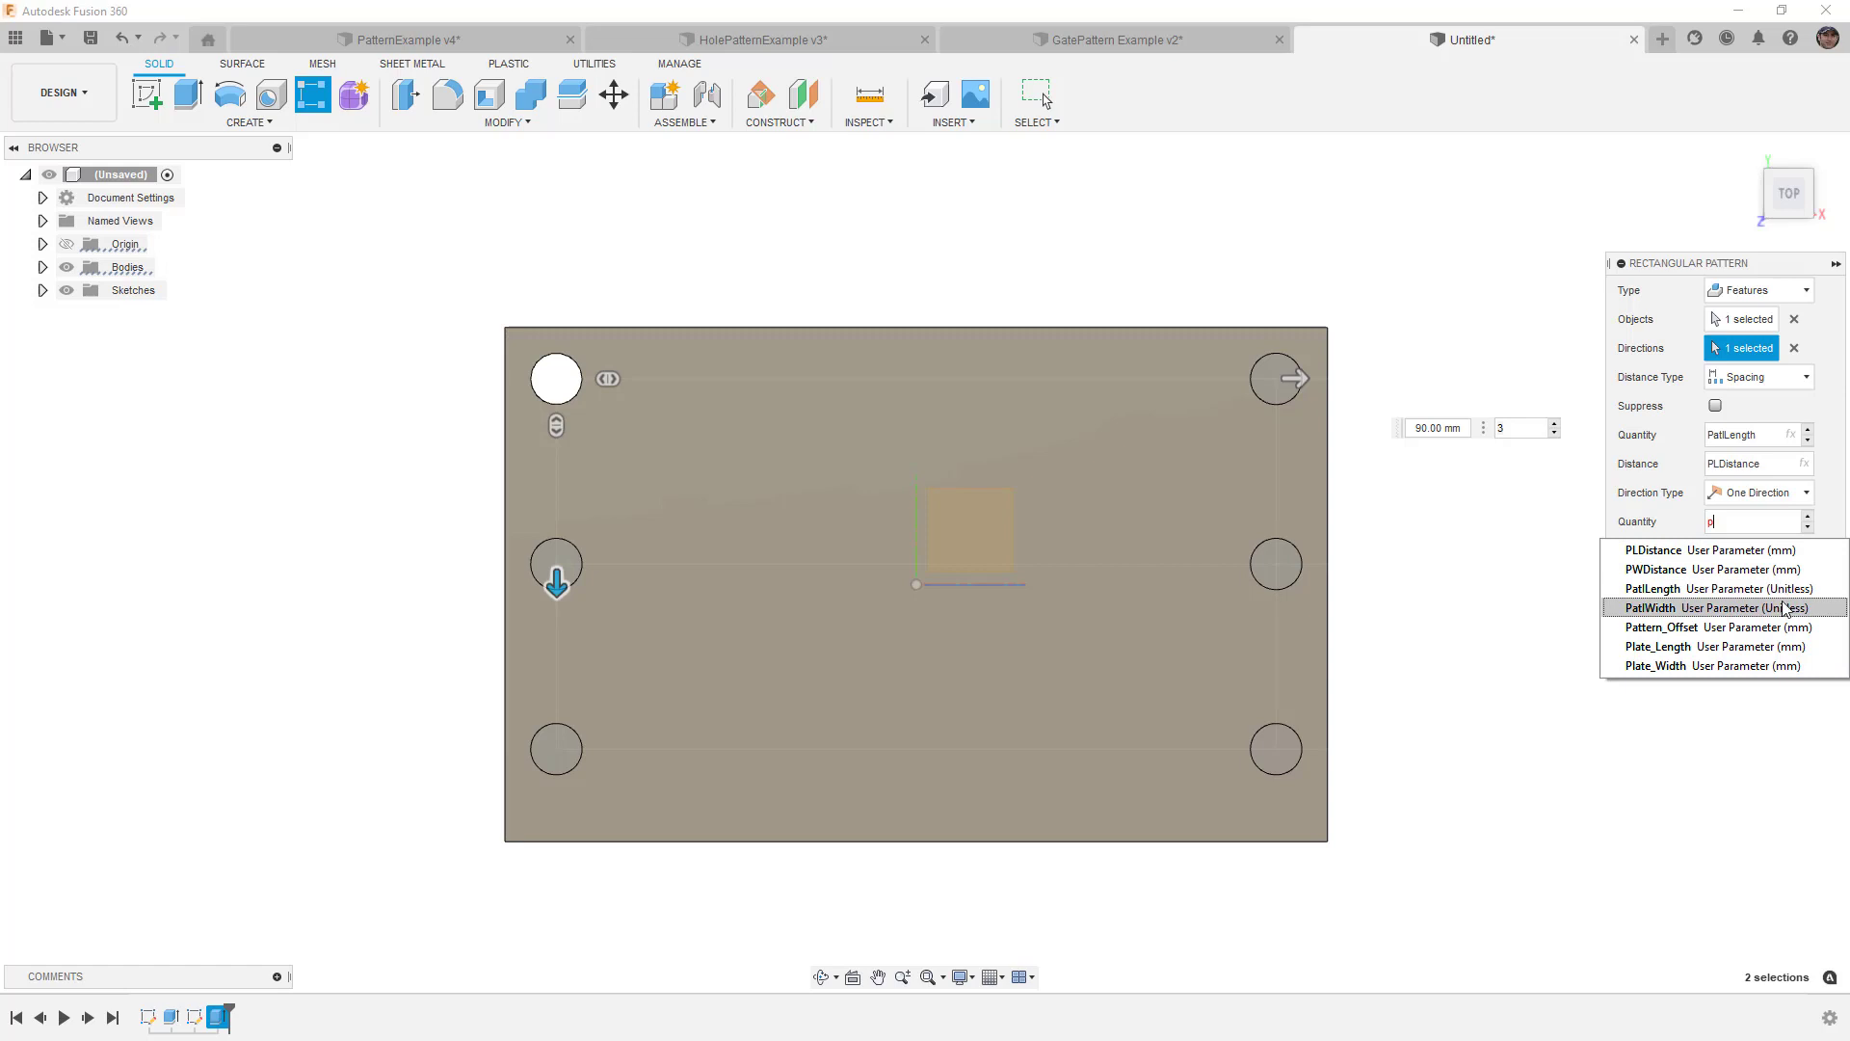
{"action": "left_click", "coordinate": [1749, 608]}
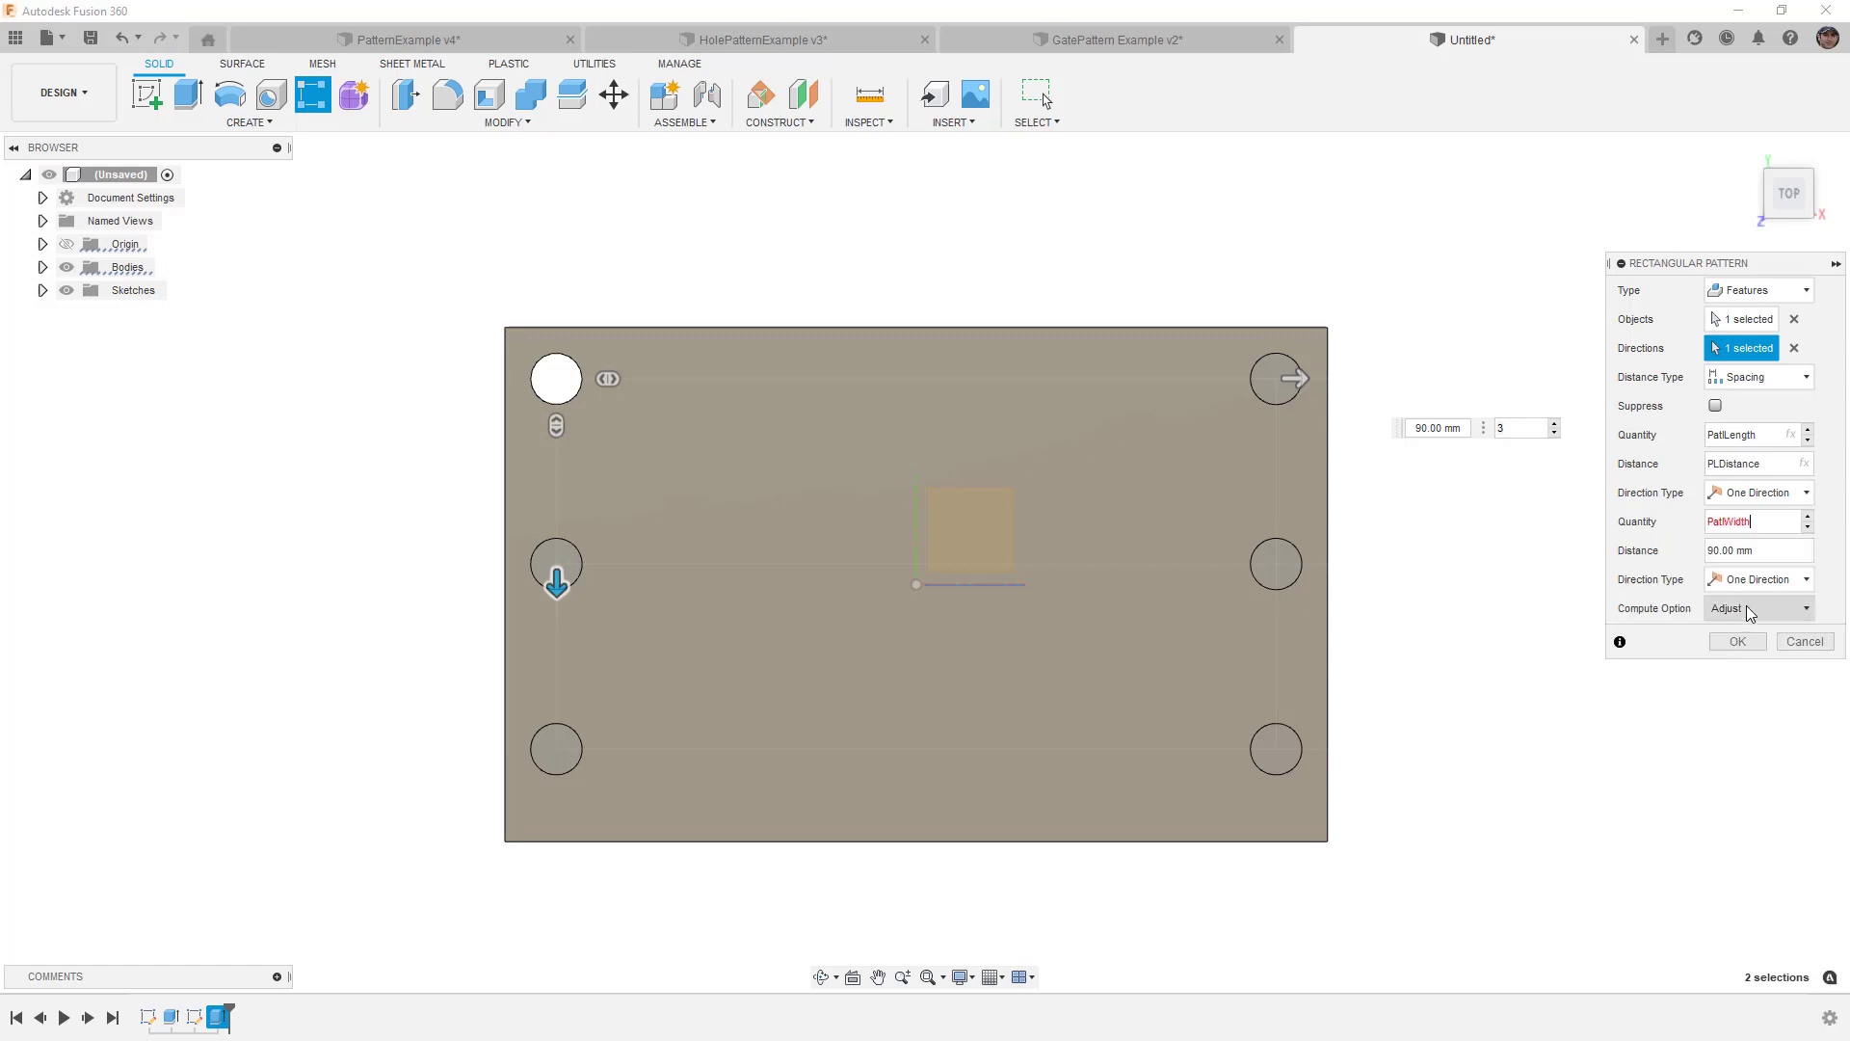
{"action": "left_click", "coordinate": [1794, 554]}
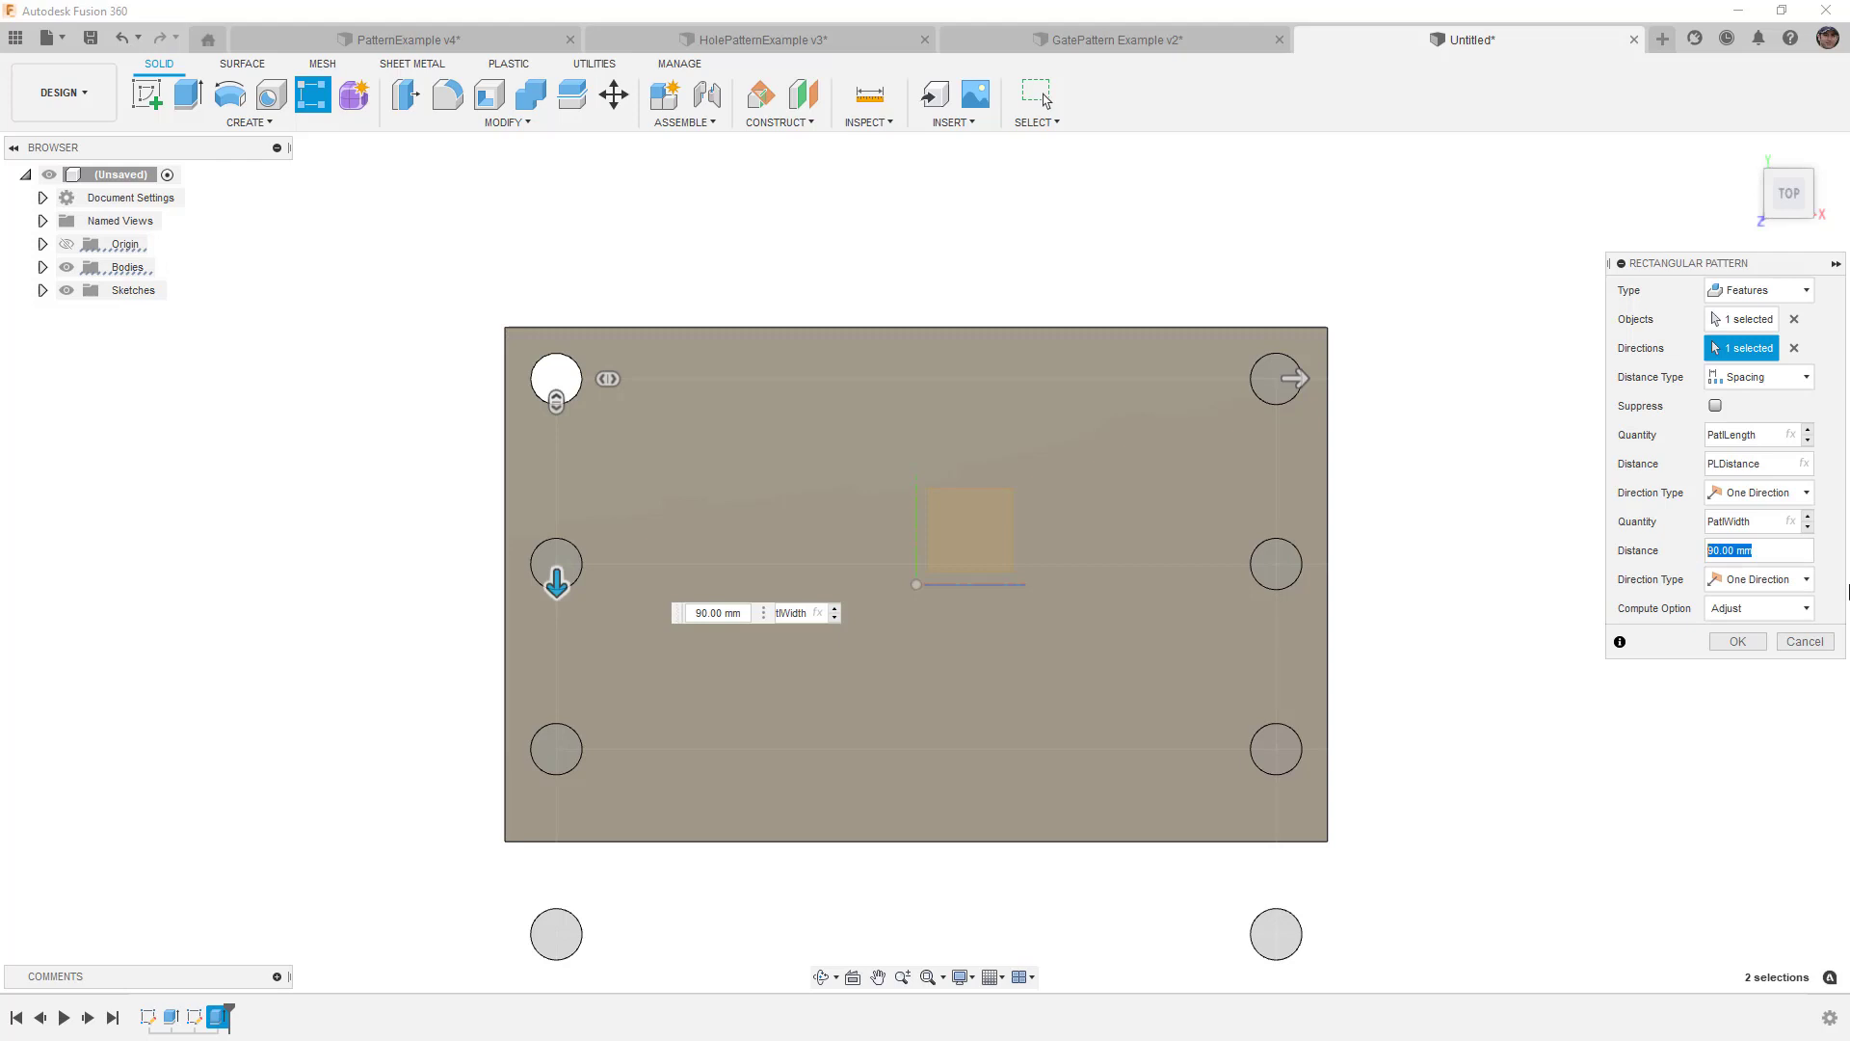
{"action": "type", "text": "pl"}
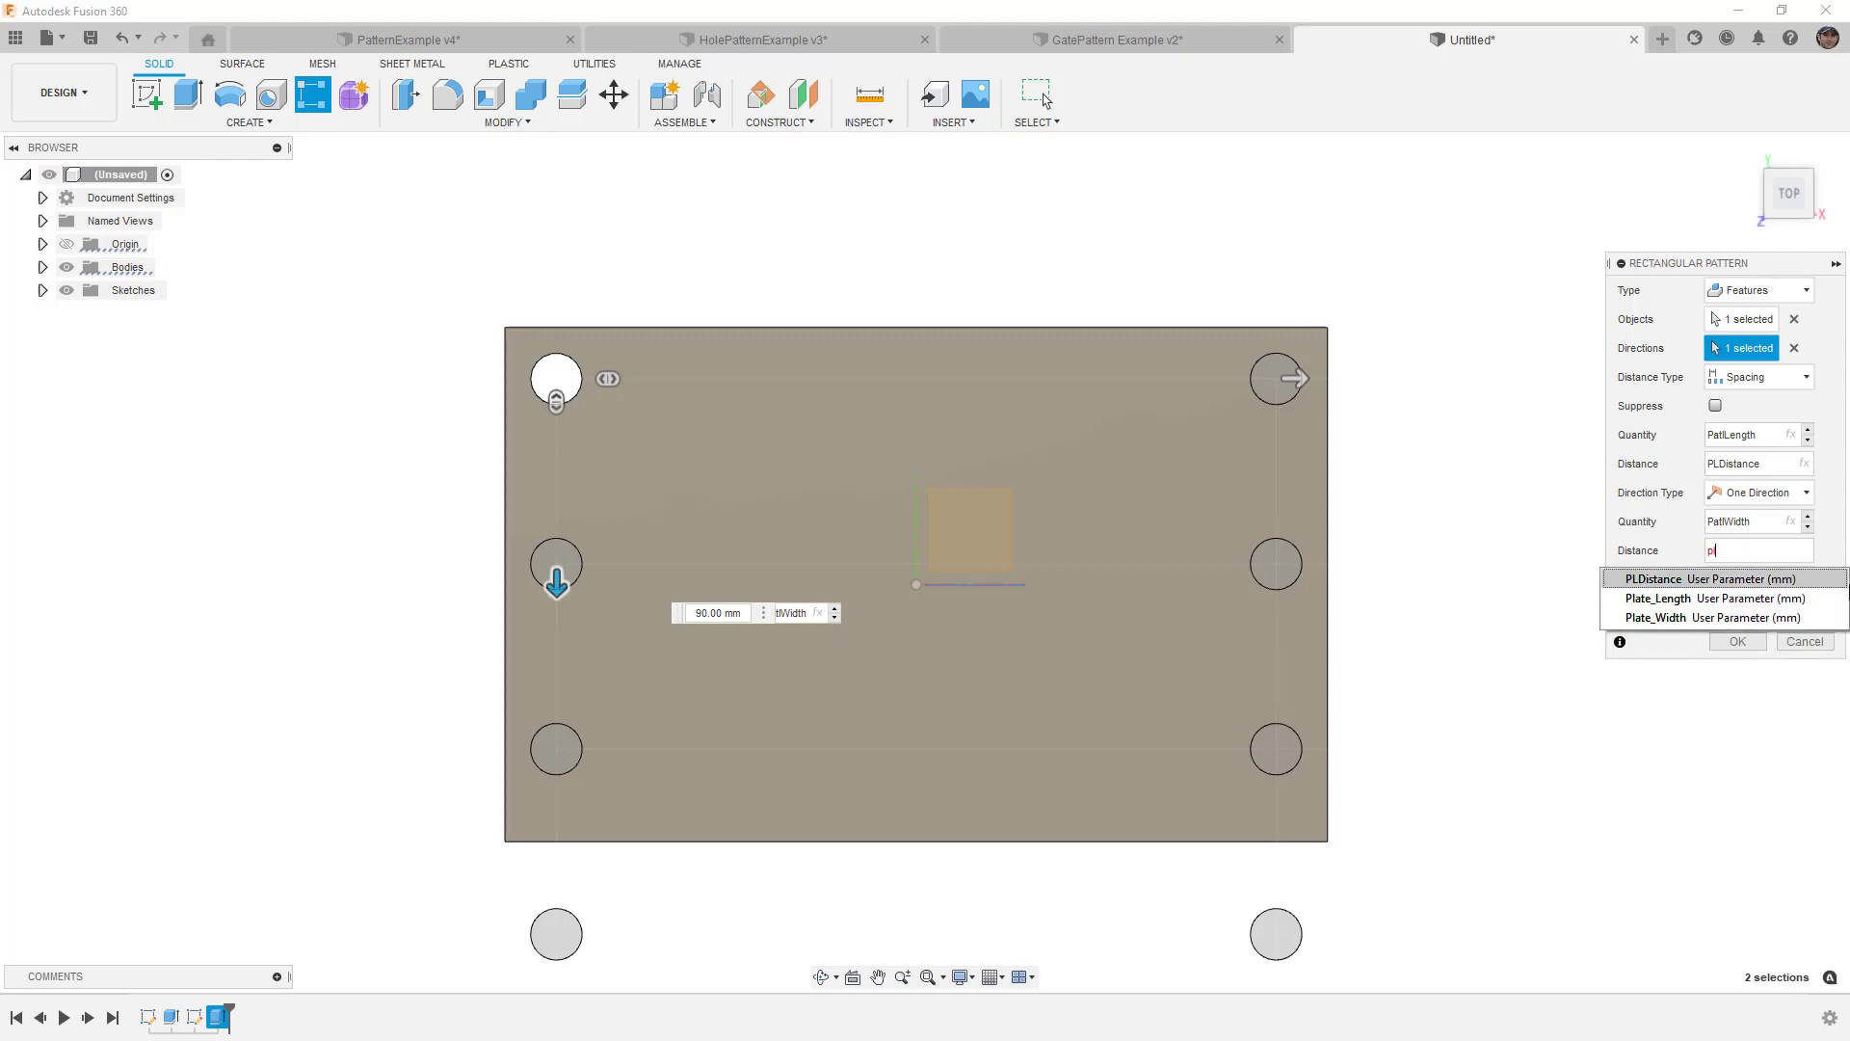
{"action": "key", "text": "BackSpace"}
{"action": "type", "text": "w"}
{"action": "key", "text": "Return"}
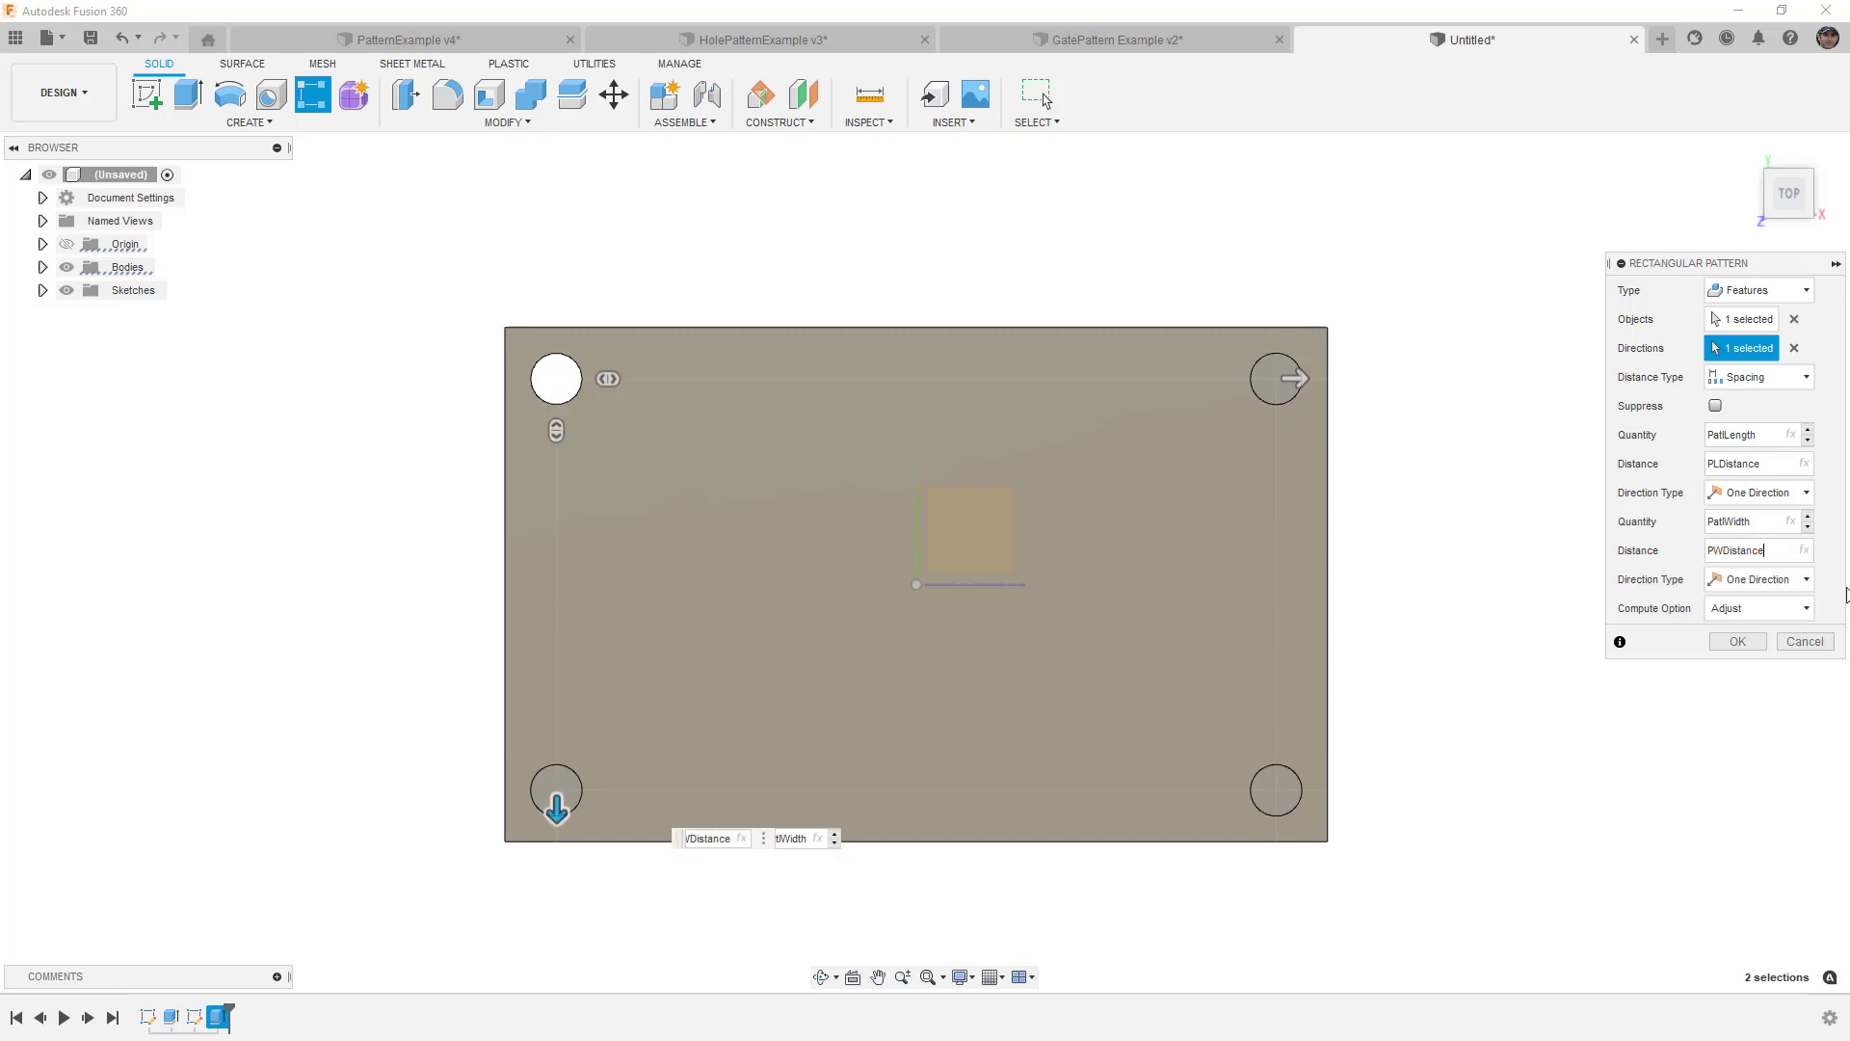
{"action": "left_click", "coordinate": [1737, 640]}
Step: Reopen the rectangular pattern feature for editing and change its distance type from Spacing to Extent
{"action": "scroll", "coordinate": [1093, 582], "scroll_direction": "down", "scroll_amount": 3}
{"action": "middle_click_drag", "start_coordinate": [1089, 587], "coordinate": [1143, 575], "text": "shift"}
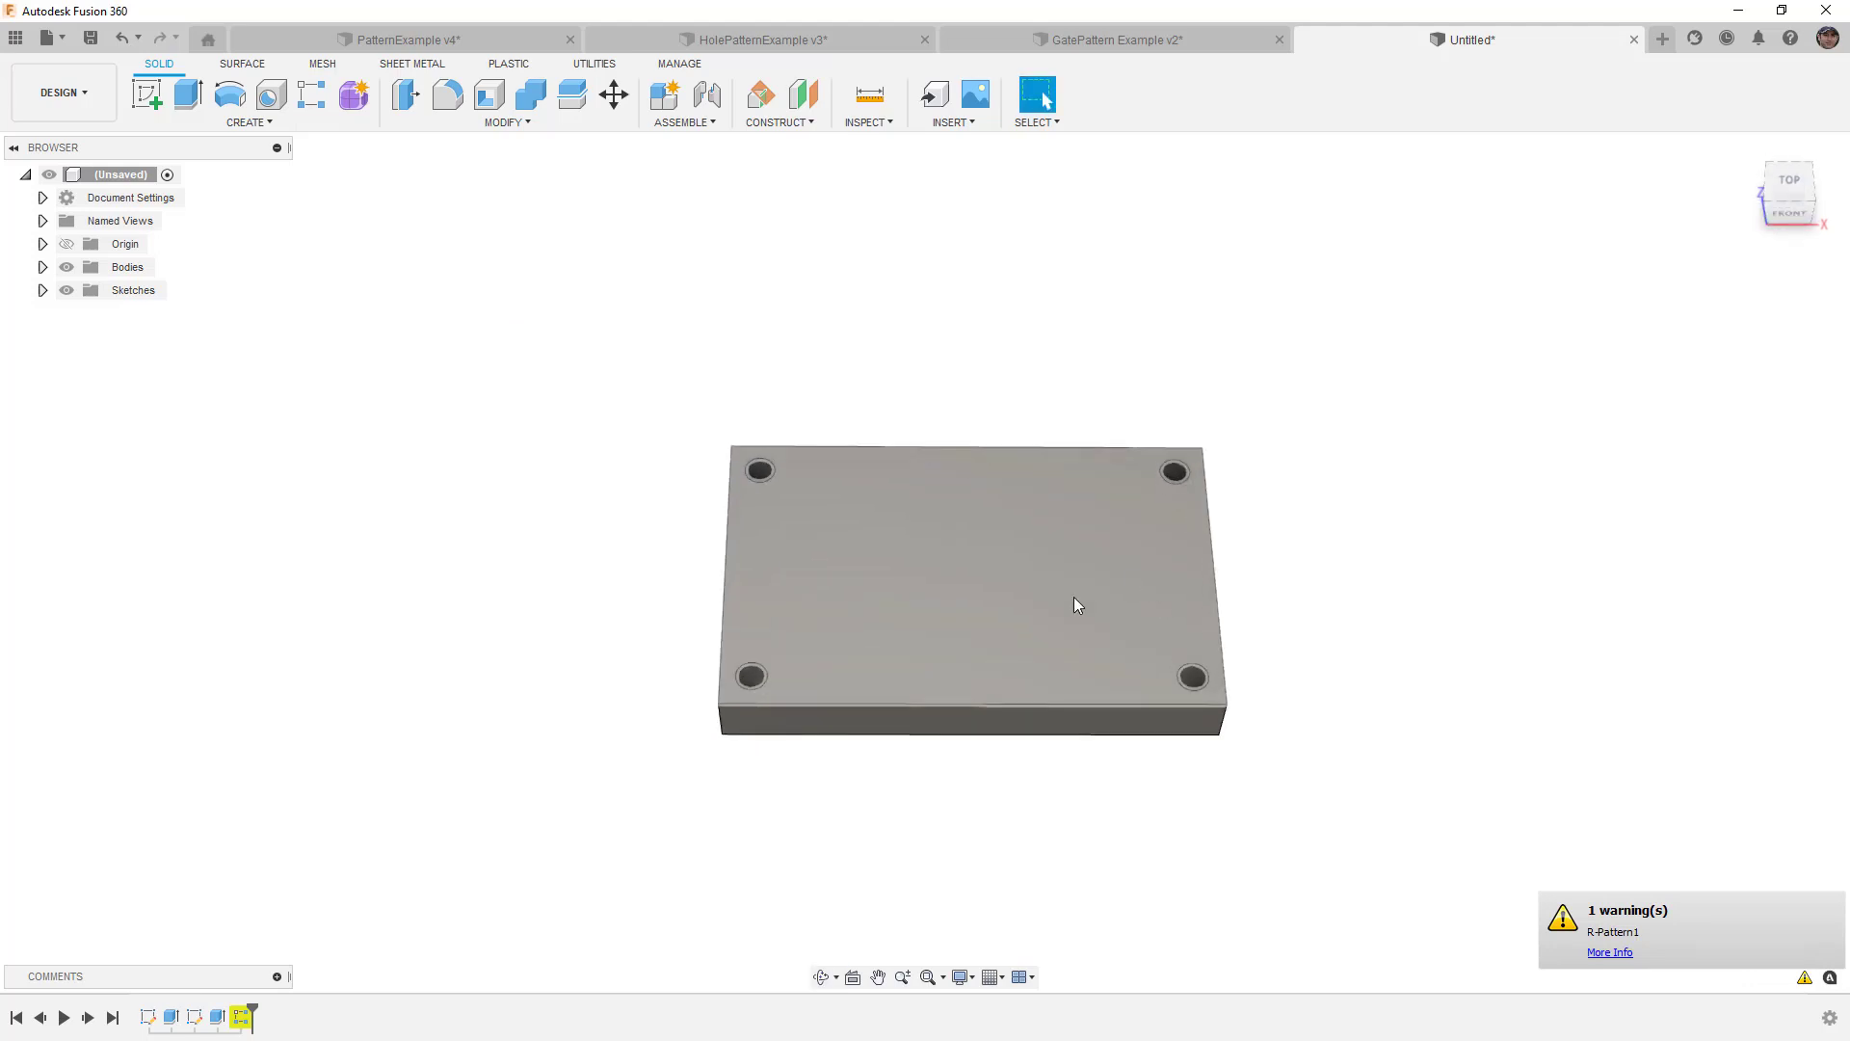
{"action": "right_click", "coordinate": [243, 1019]}
{"action": "left_click", "coordinate": [275, 830]}
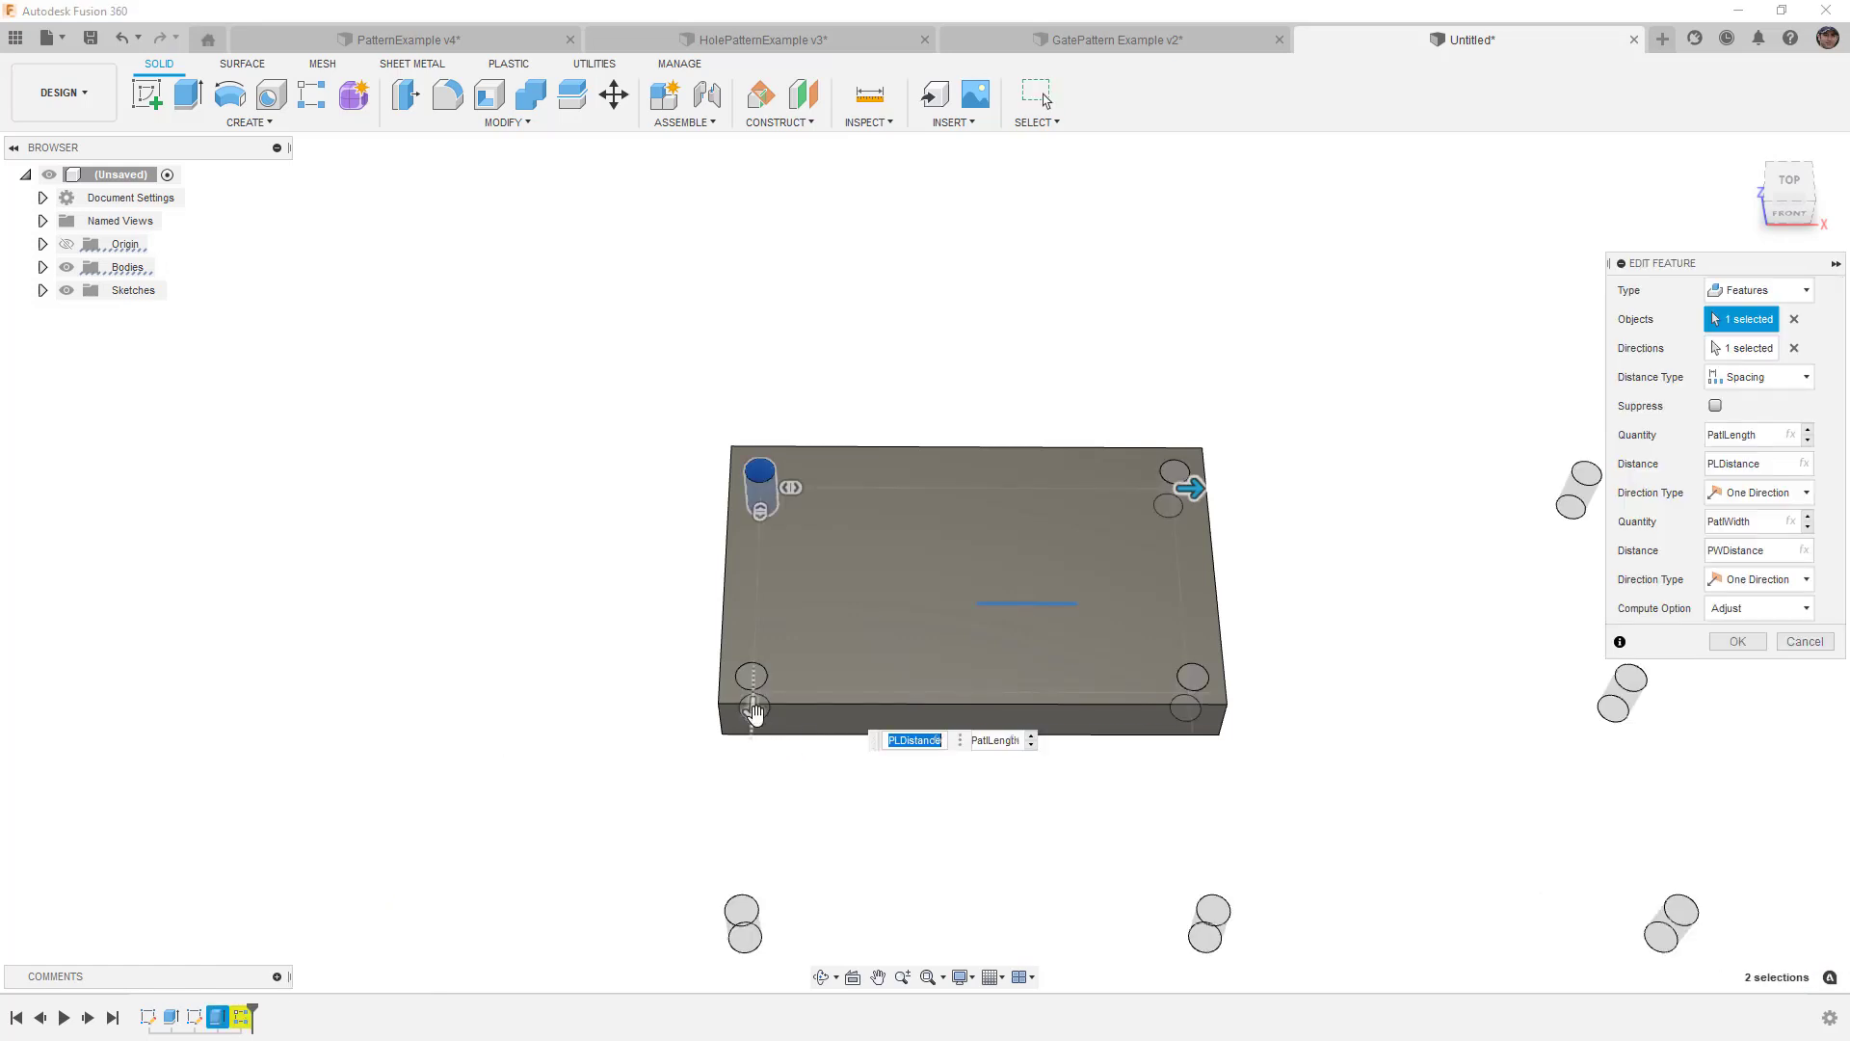
{"action": "left_click", "coordinate": [1782, 385]}
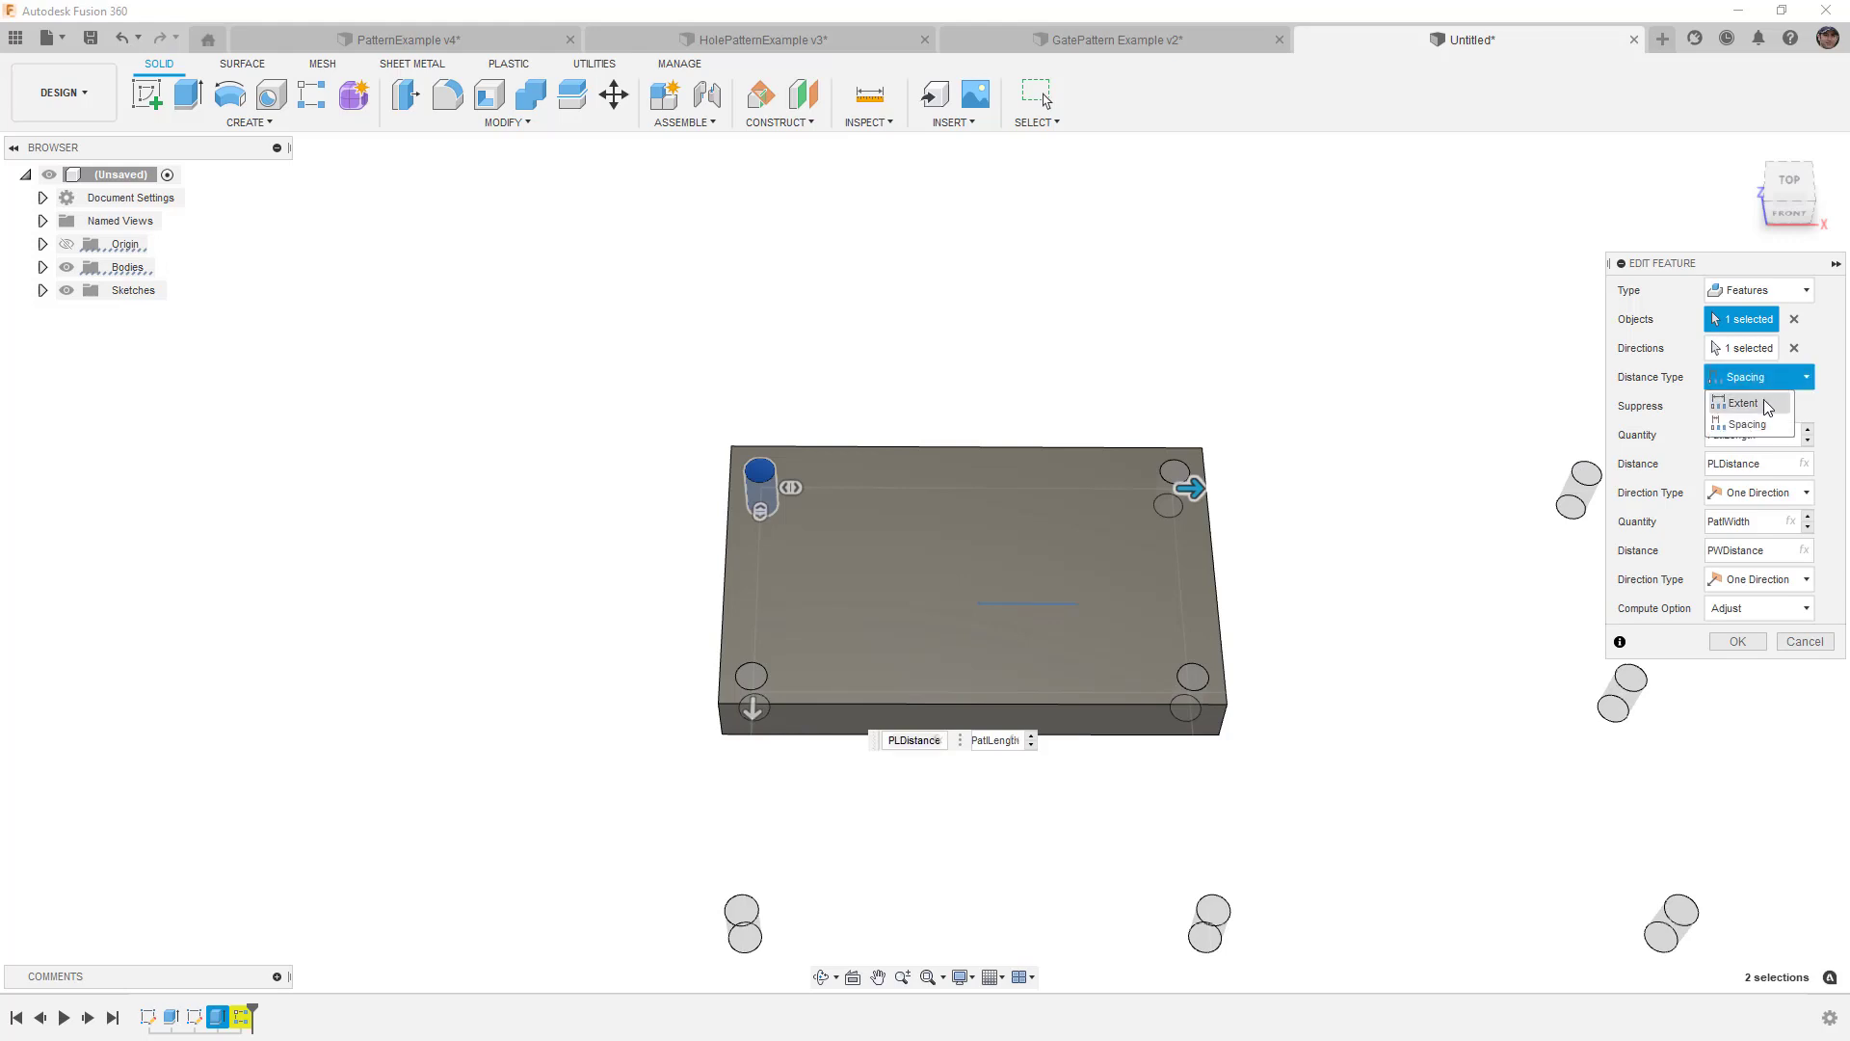
{"action": "left_click", "coordinate": [1767, 405]}
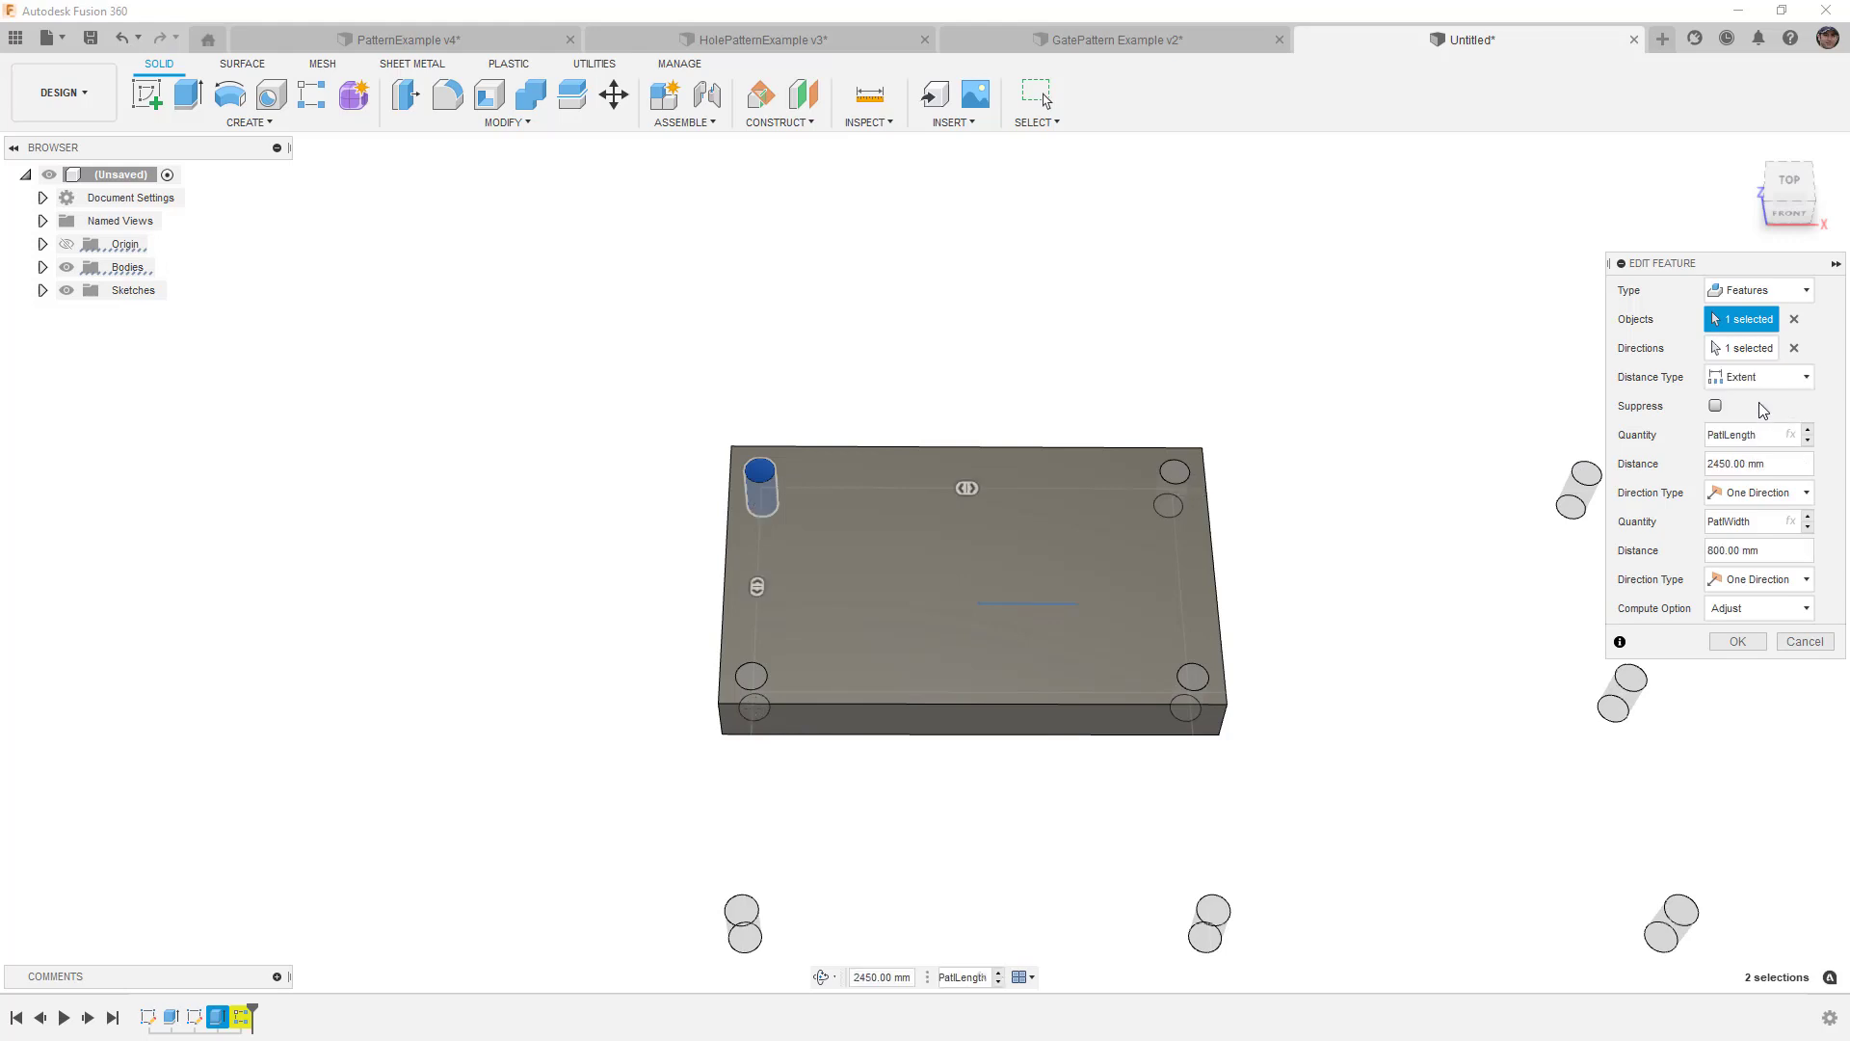
Step: Set the pattern's lengthwise distance to PLDistance and its widthwise distance to PWDistance, and accept the edited feature
{"action": "left_click_drag", "start_coordinate": [1778, 463], "coordinate": [1693, 470]}
{"action": "type", "text": "PL"}
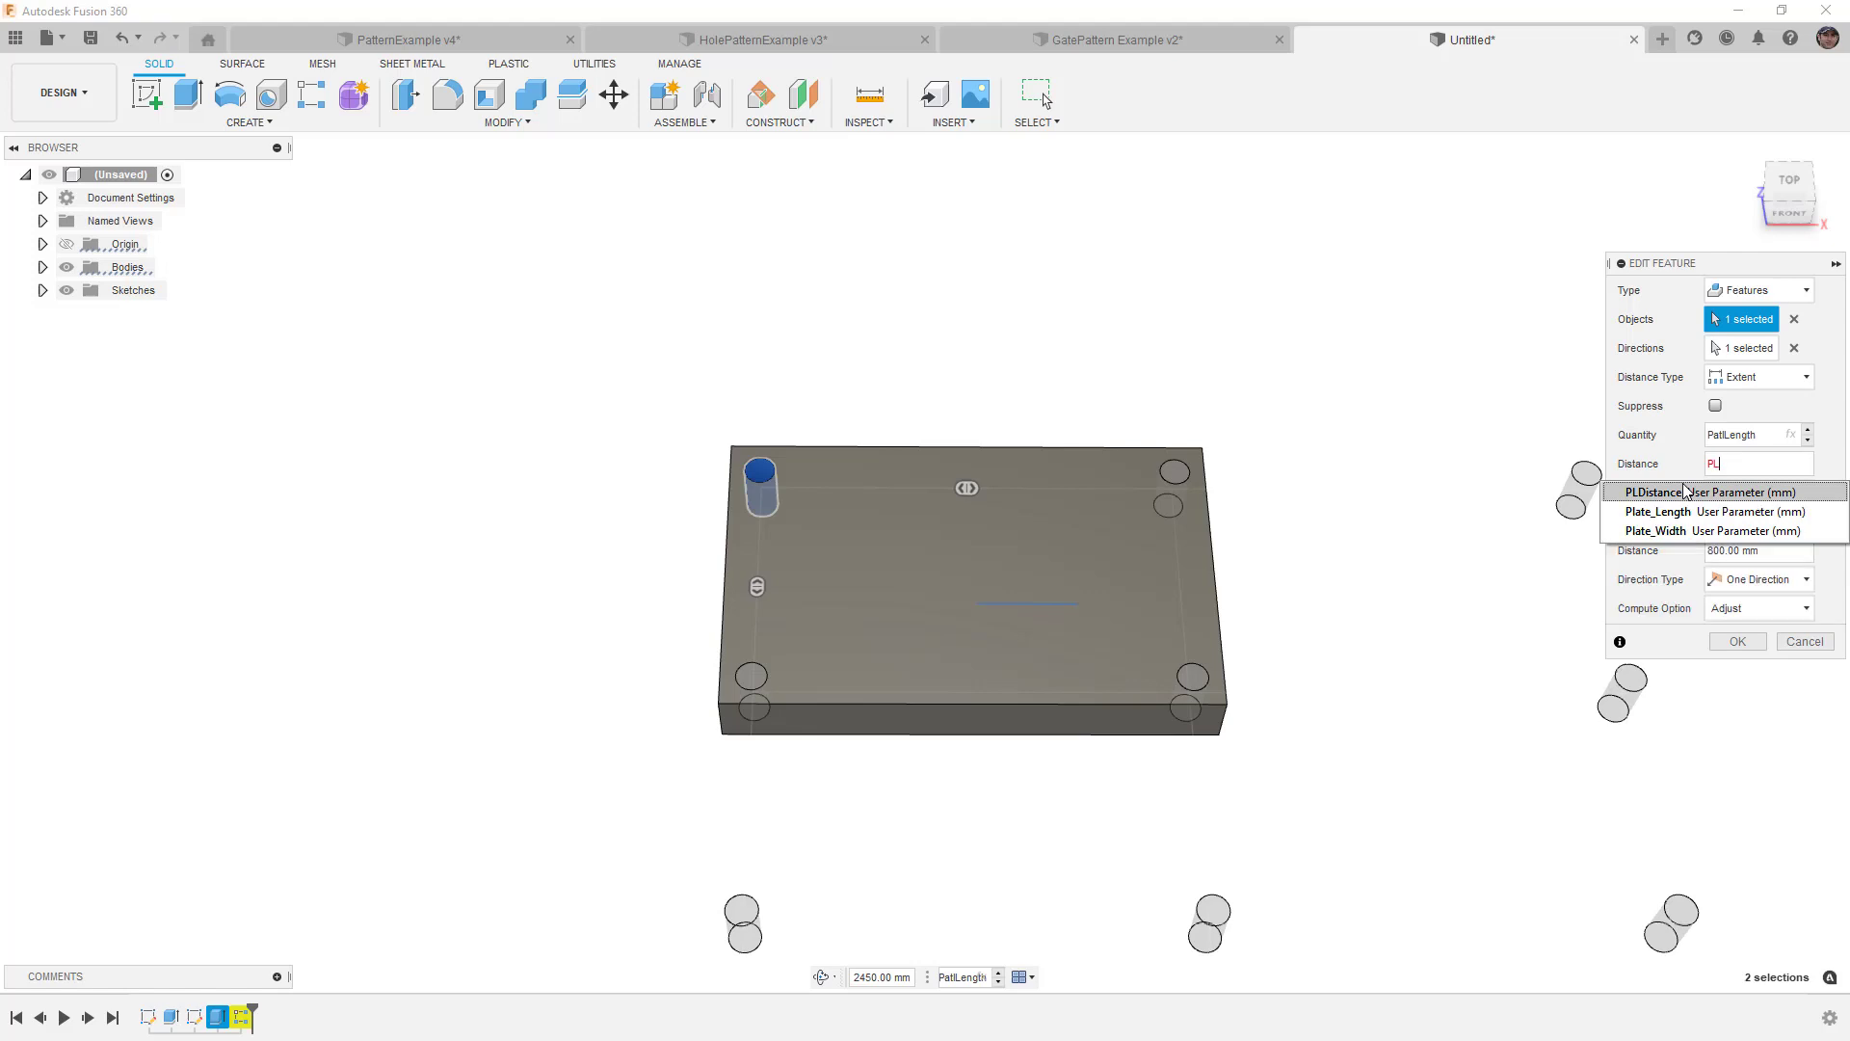
{"action": "left_click", "coordinate": [1684, 491]}
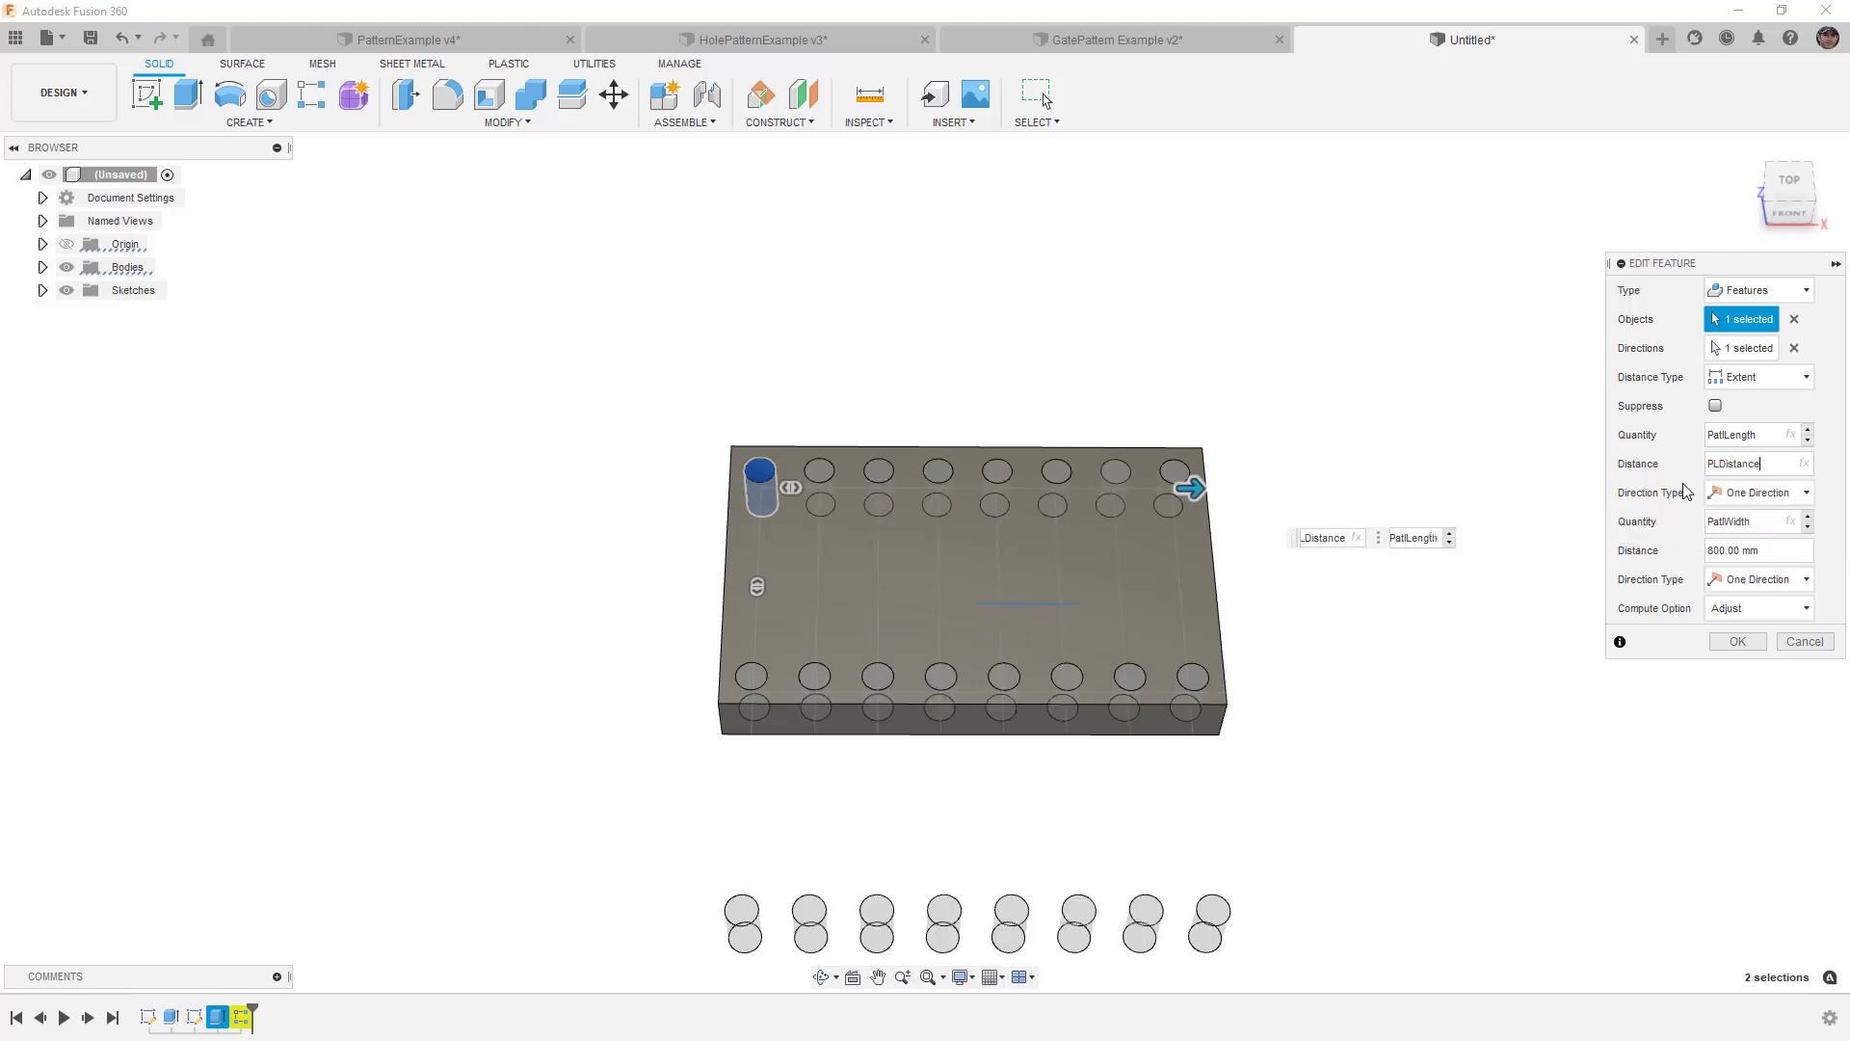
{"action": "left_click_drag", "start_coordinate": [1758, 555], "coordinate": [1666, 556]}
{"action": "type", "text": "PW"}
{"action": "key", "text": "Return"}
{"action": "key", "text": "Return"}
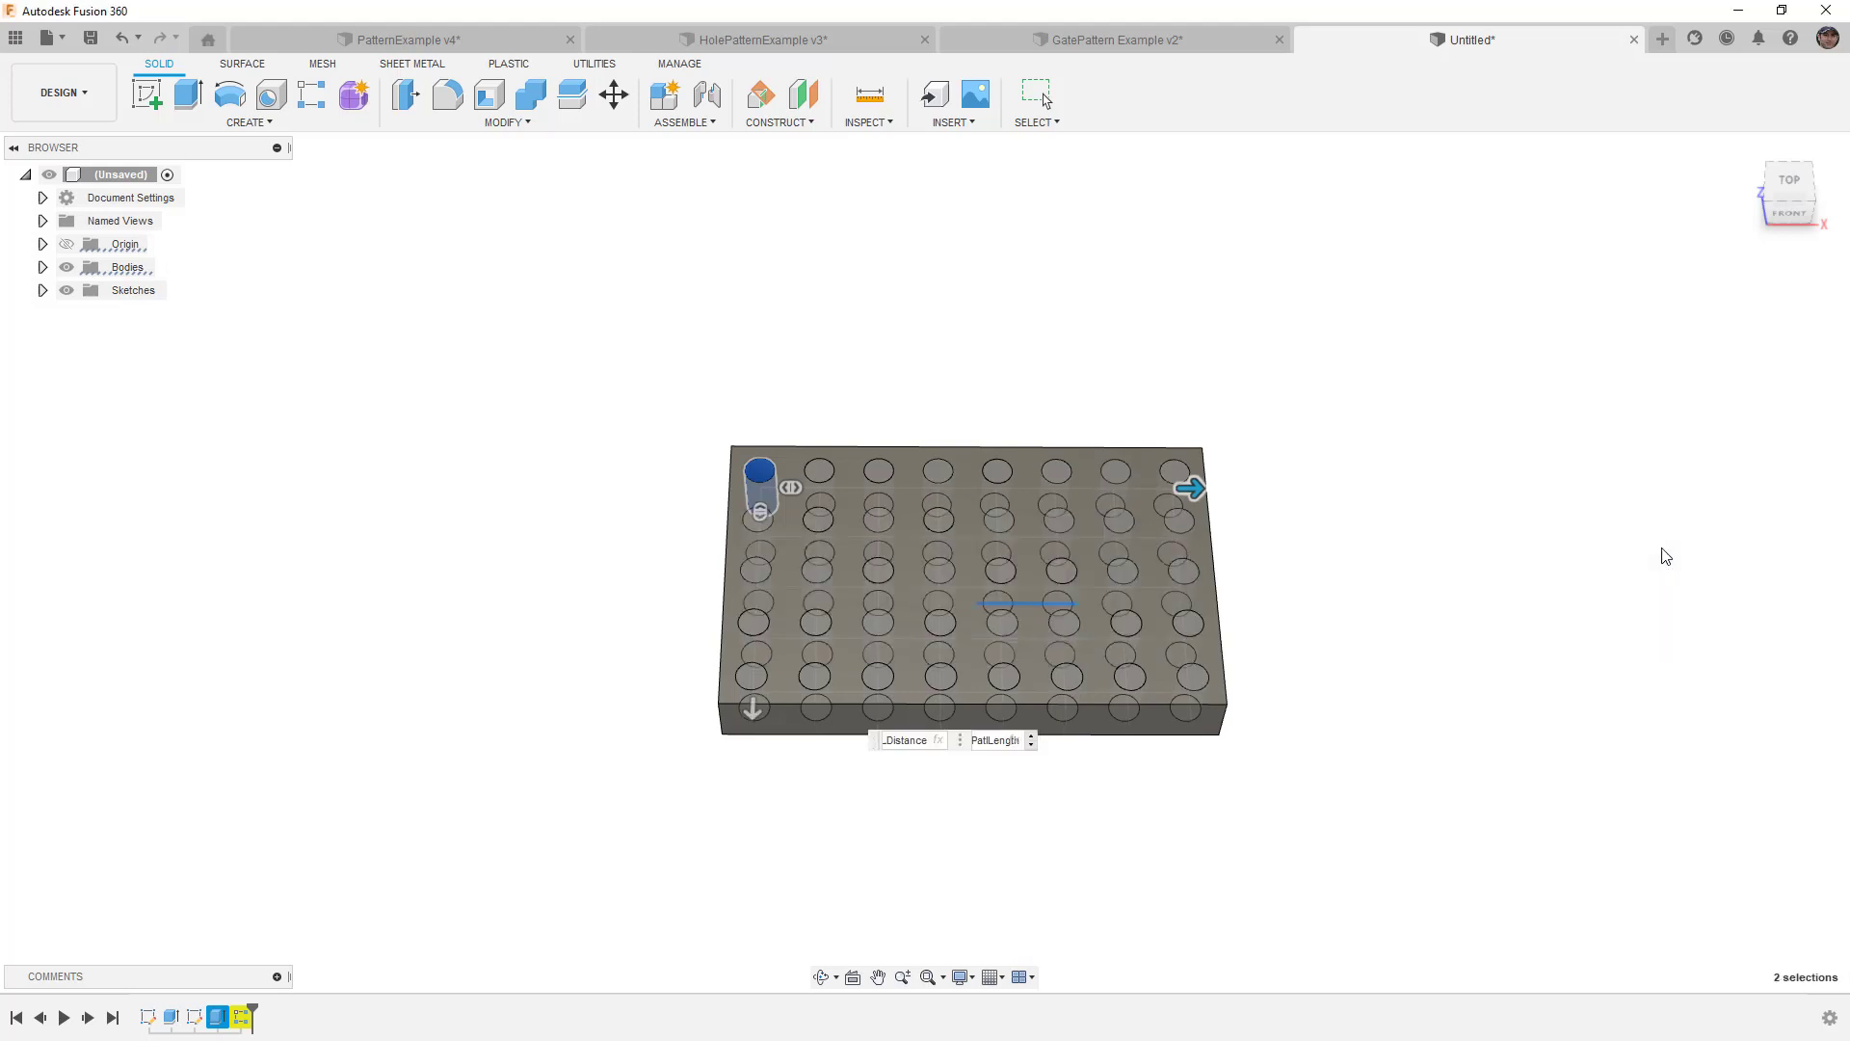
Step: Open the user parameters beside a top view of the plate and set Plate_Length to 800 mm
{"action": "left_click", "coordinate": [1787, 188]}
{"action": "middle_click_drag", "start_coordinate": [1349, 586], "coordinate": [1292, 528]}
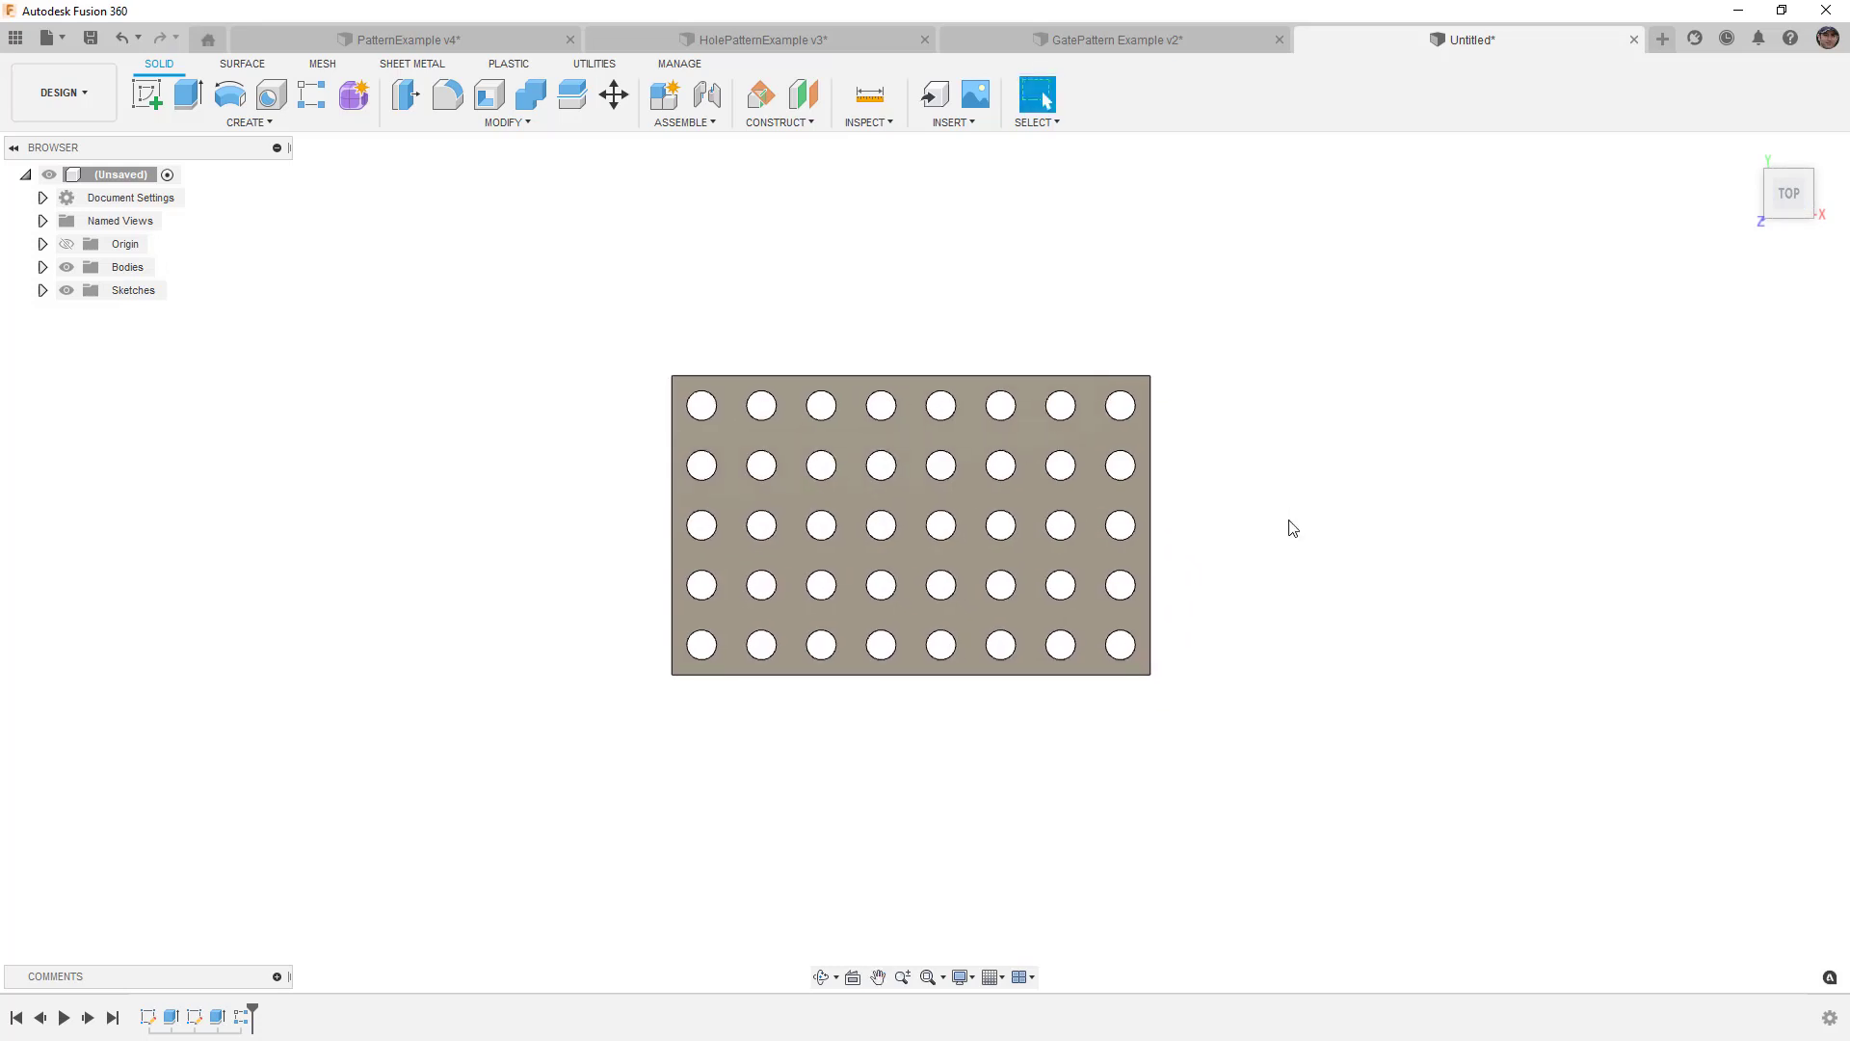
{"action": "left_click", "coordinate": [529, 126]}
{"action": "left_click", "coordinate": [481, 595]}
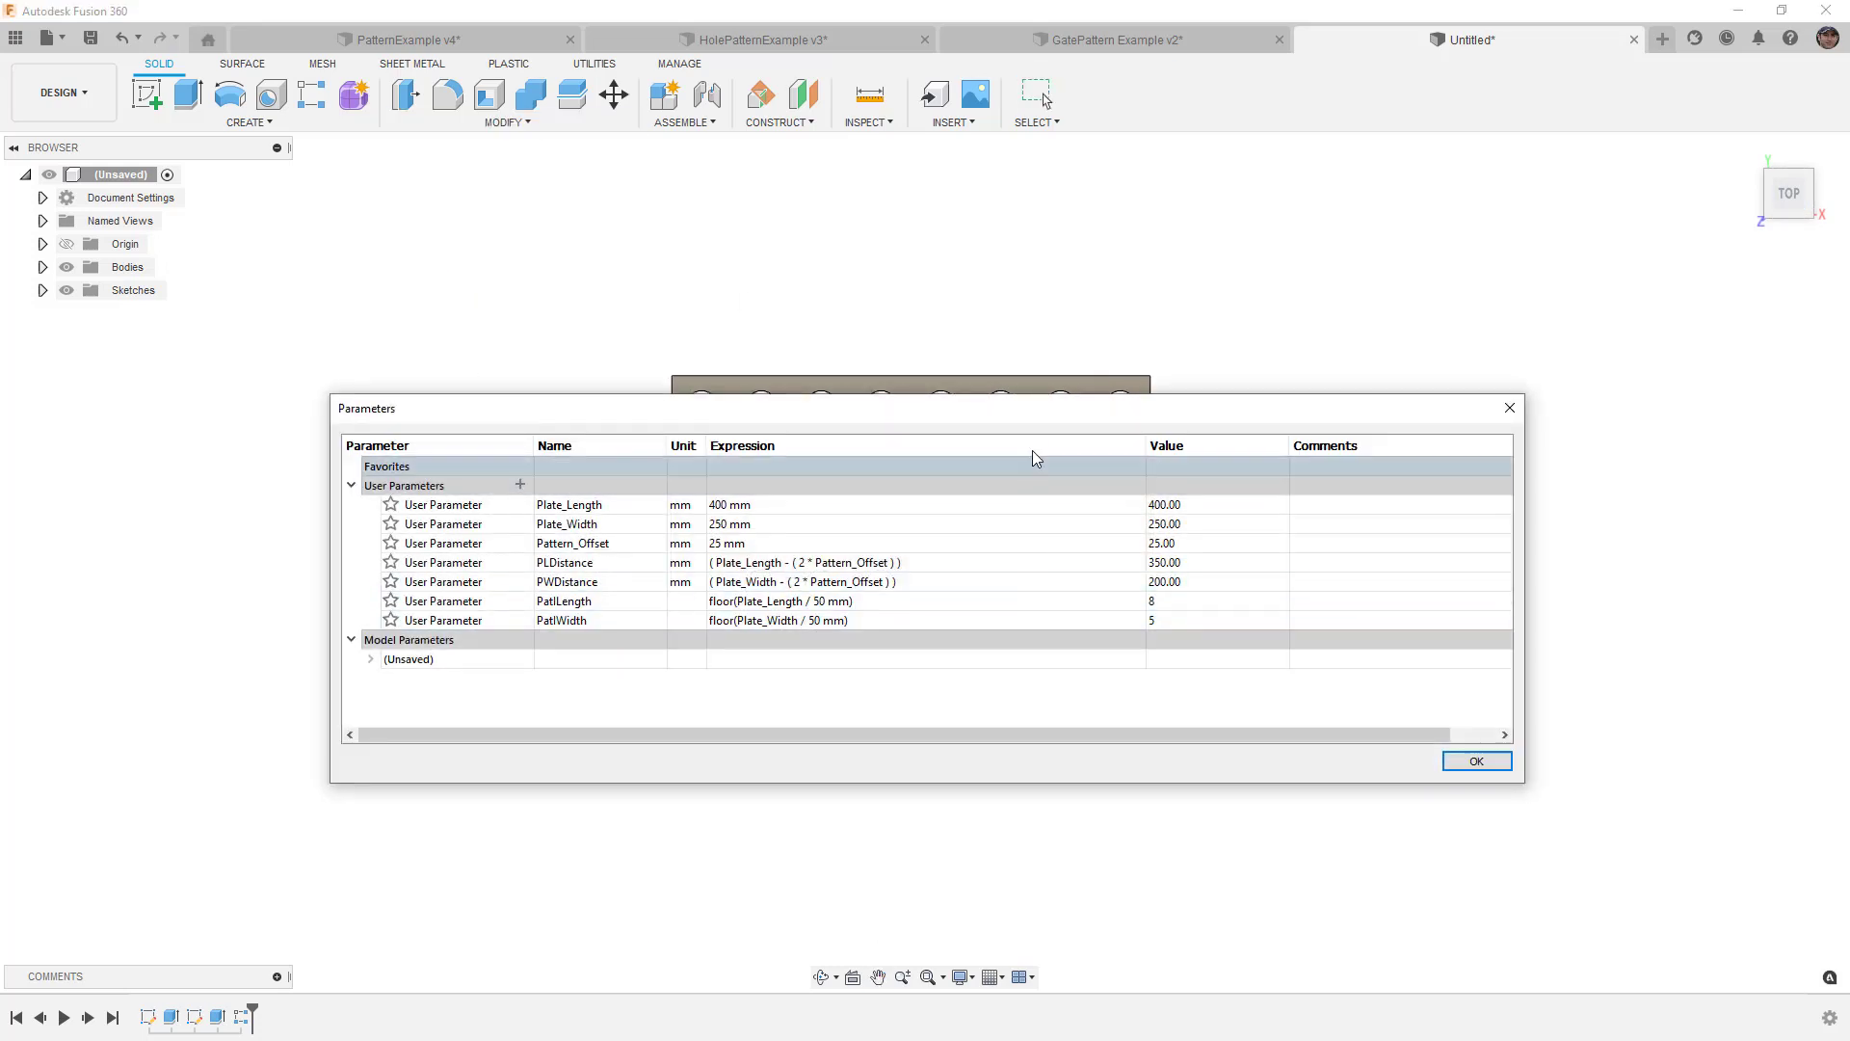
{"action": "left_click_drag", "start_coordinate": [1032, 413], "coordinate": [1118, 541]}
{"action": "middle_click_drag", "start_coordinate": [1123, 438], "coordinate": [892, 239]}
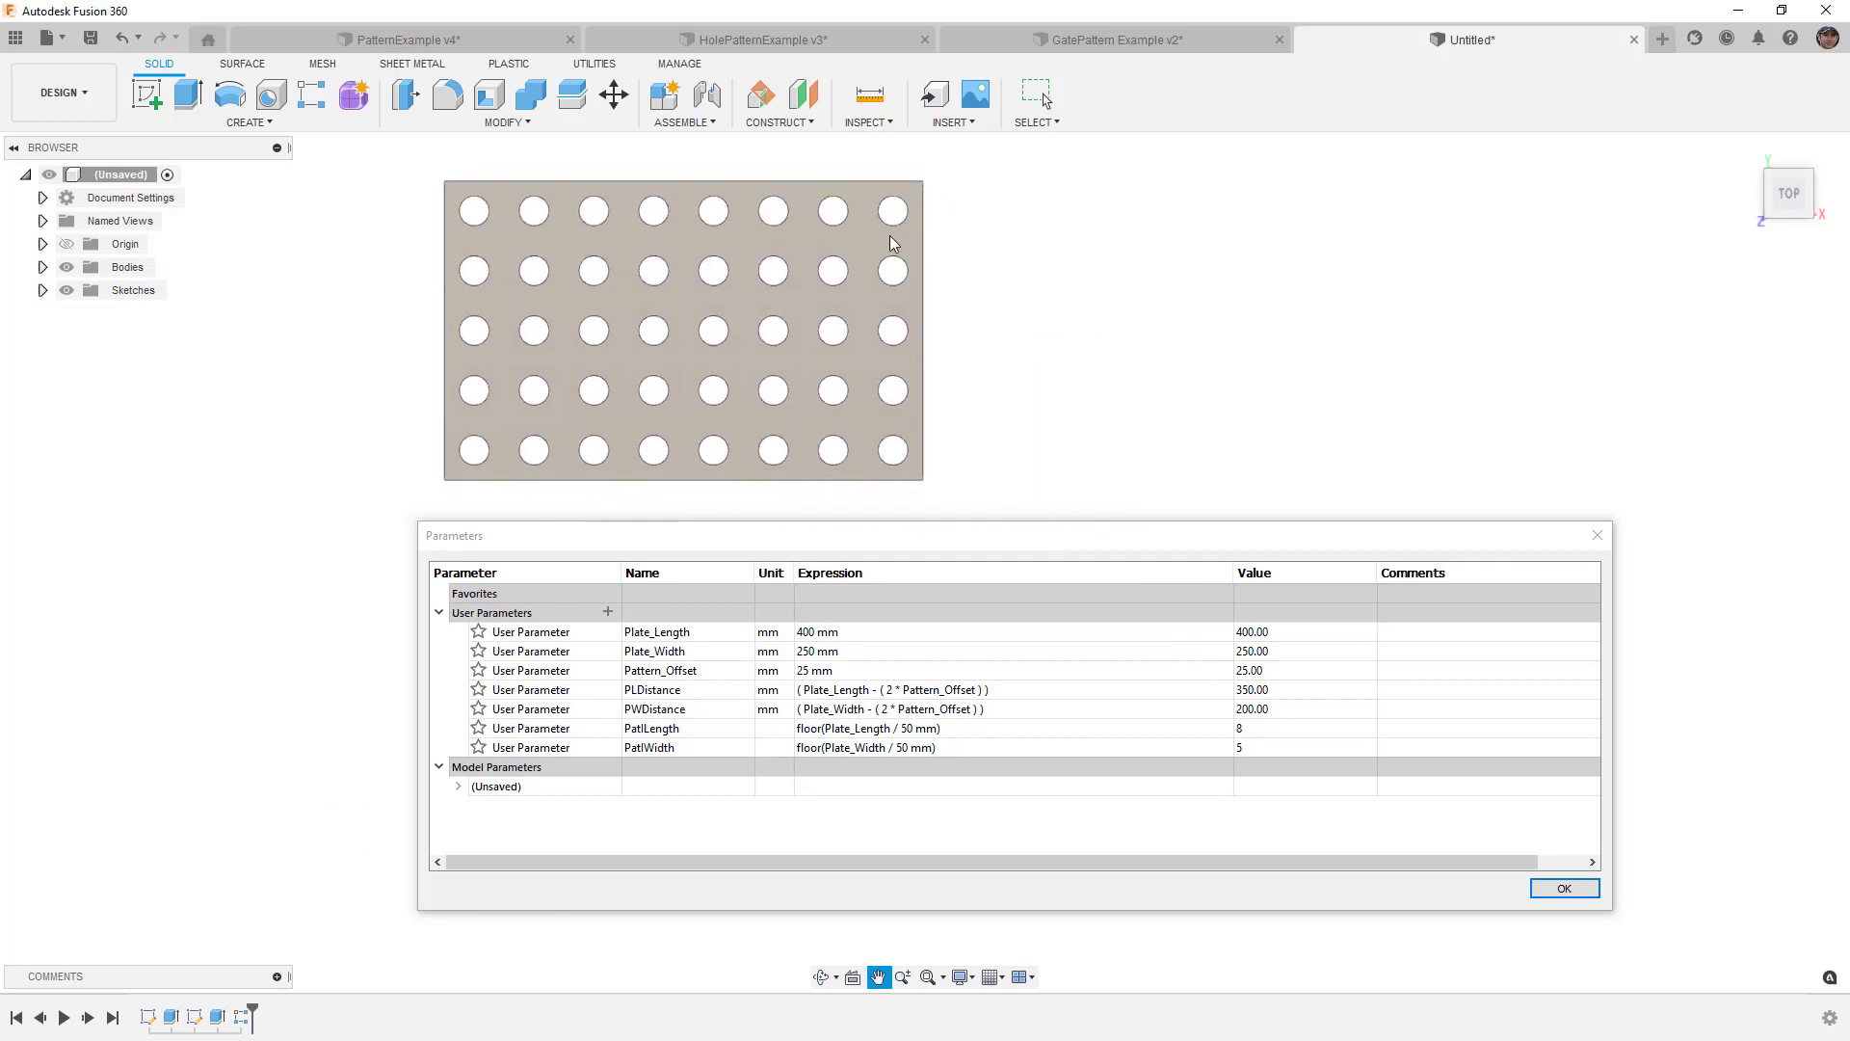
{"action": "left_click", "coordinate": [880, 632]}
{"action": "type", "text": "800"}
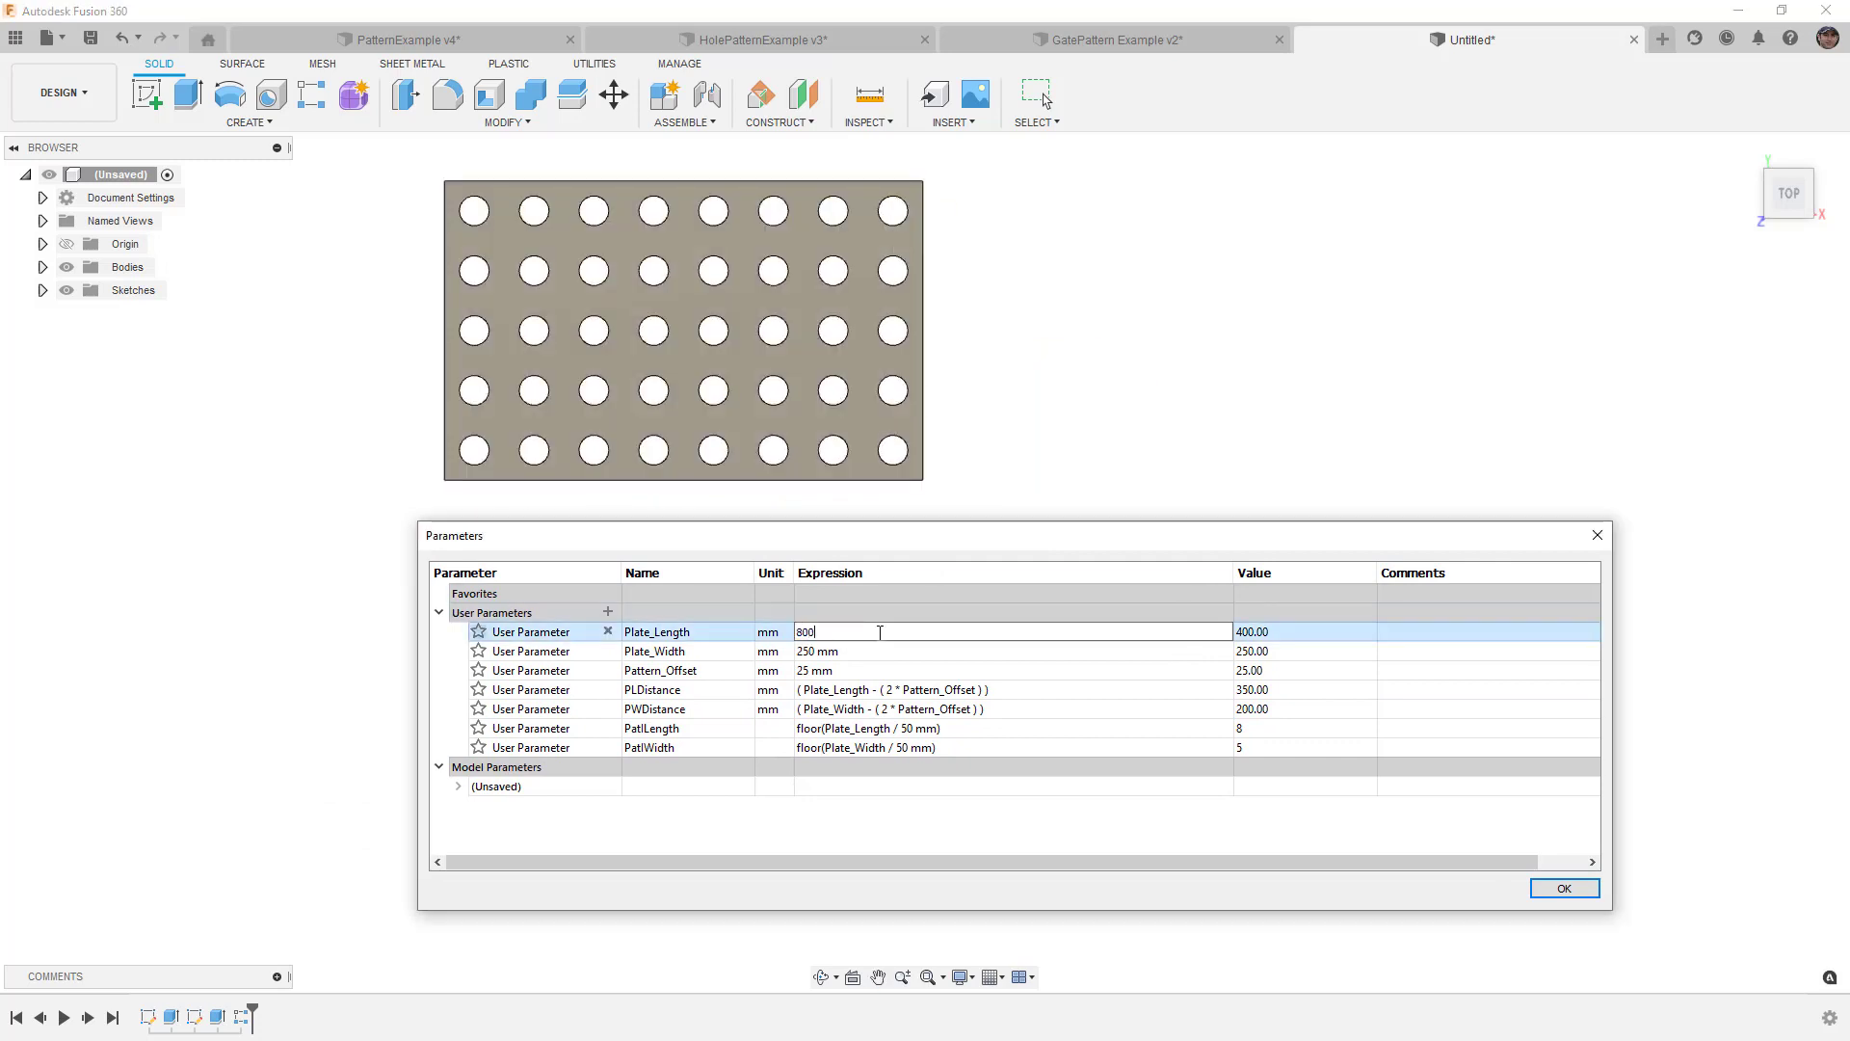
{"action": "key", "text": "Return"}
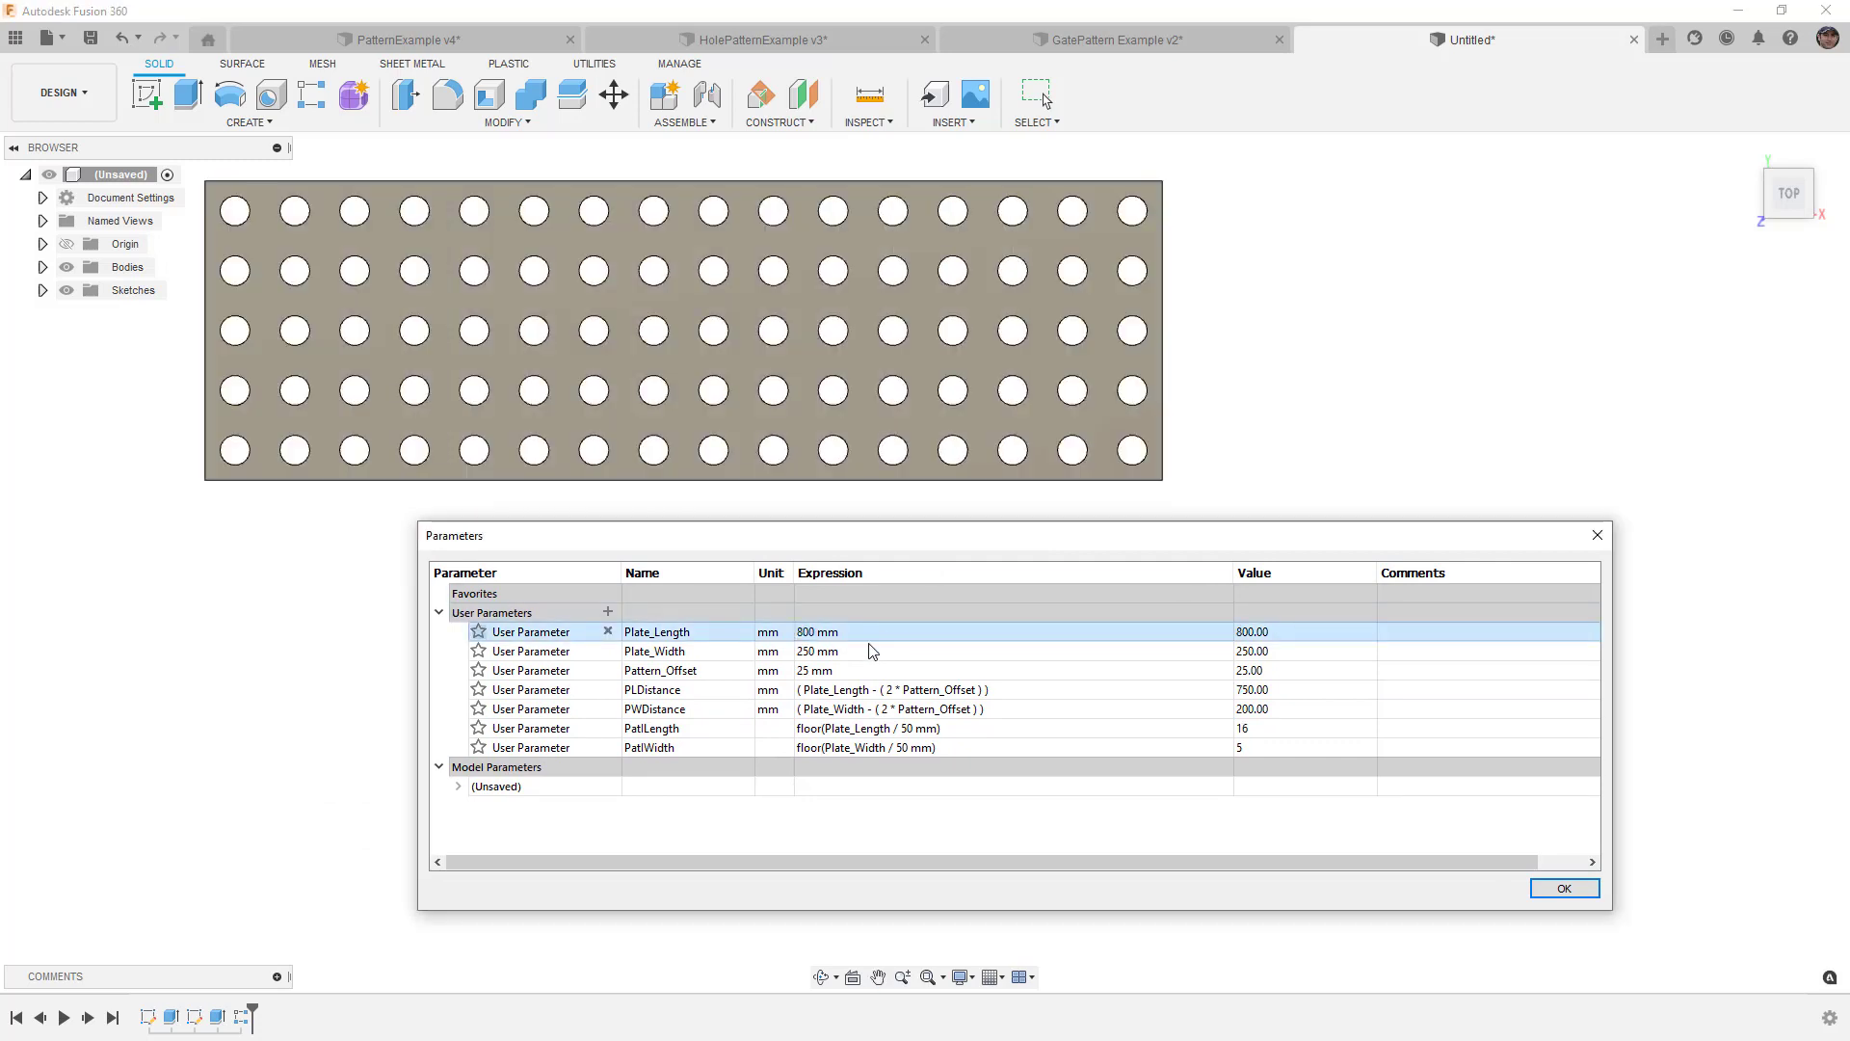
Step: Set the Plate_Width user parameter to 249 mm
{"action": "left_click", "coordinate": [866, 651]}
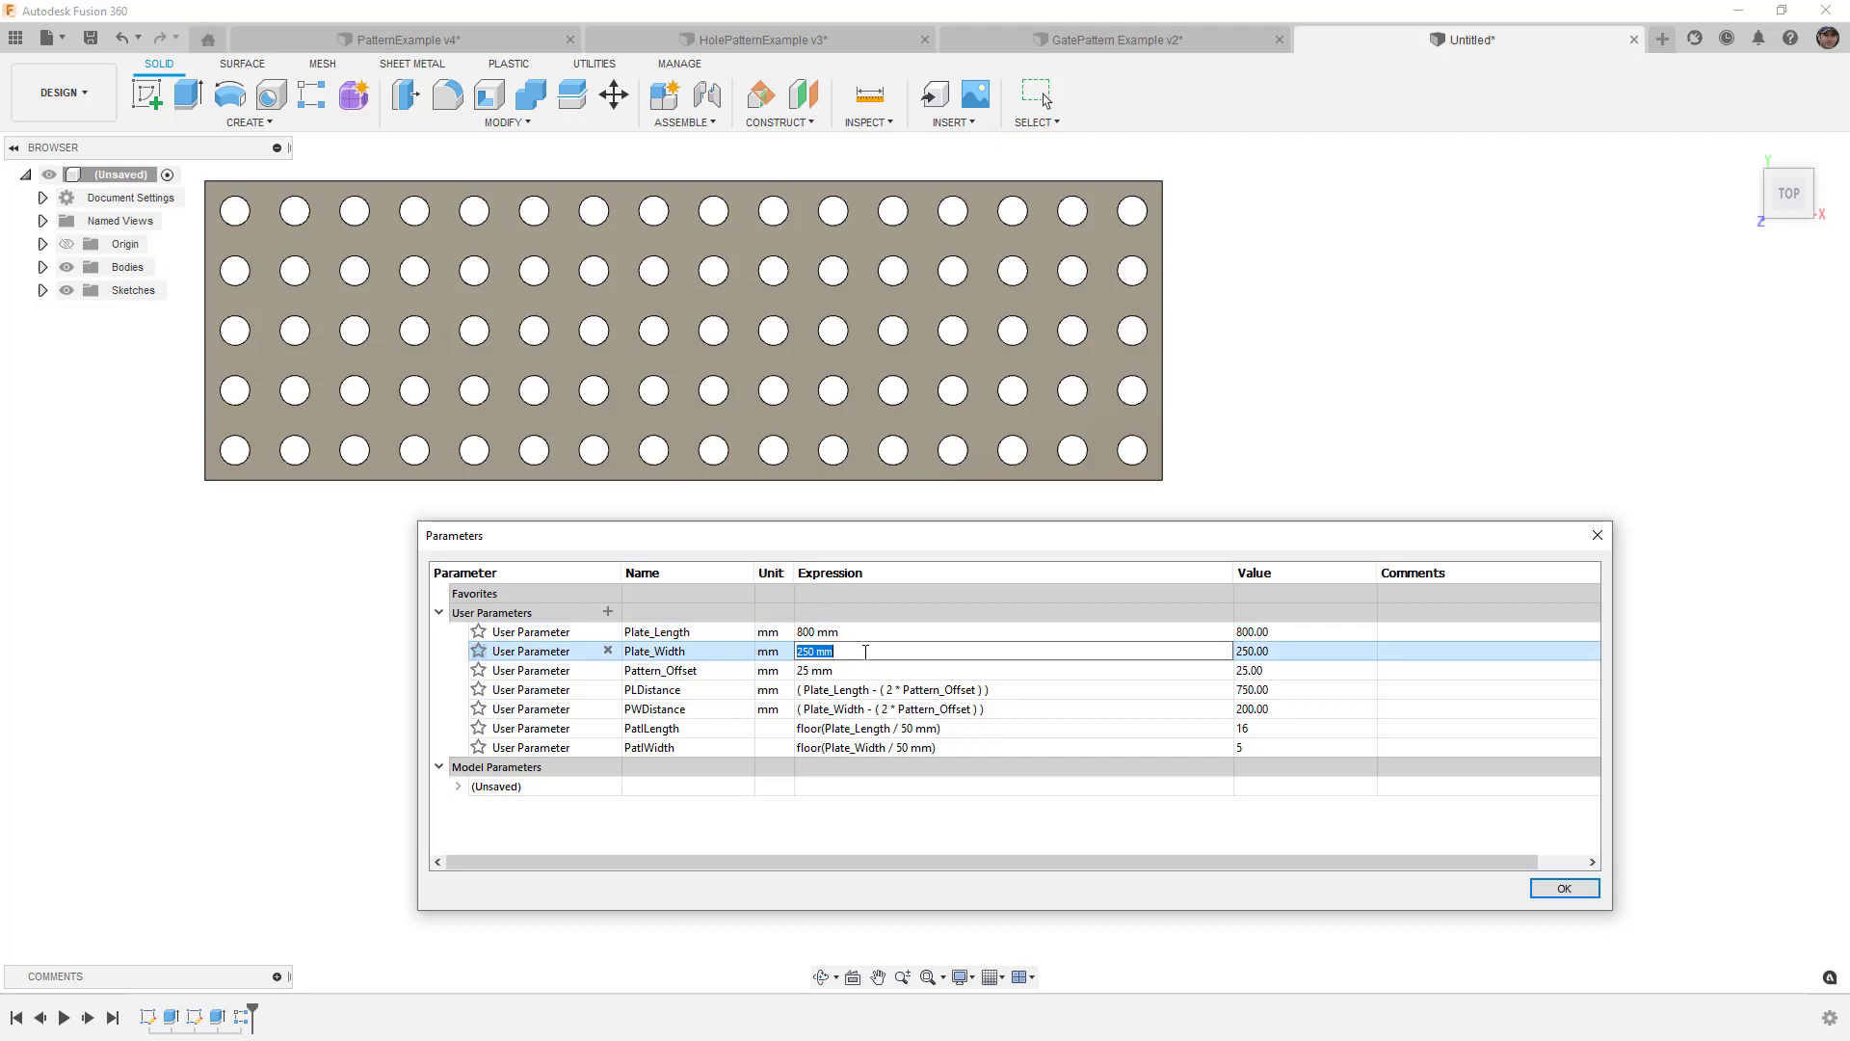
{"action": "type", "text": "249"}
{"action": "key", "text": "Return"}
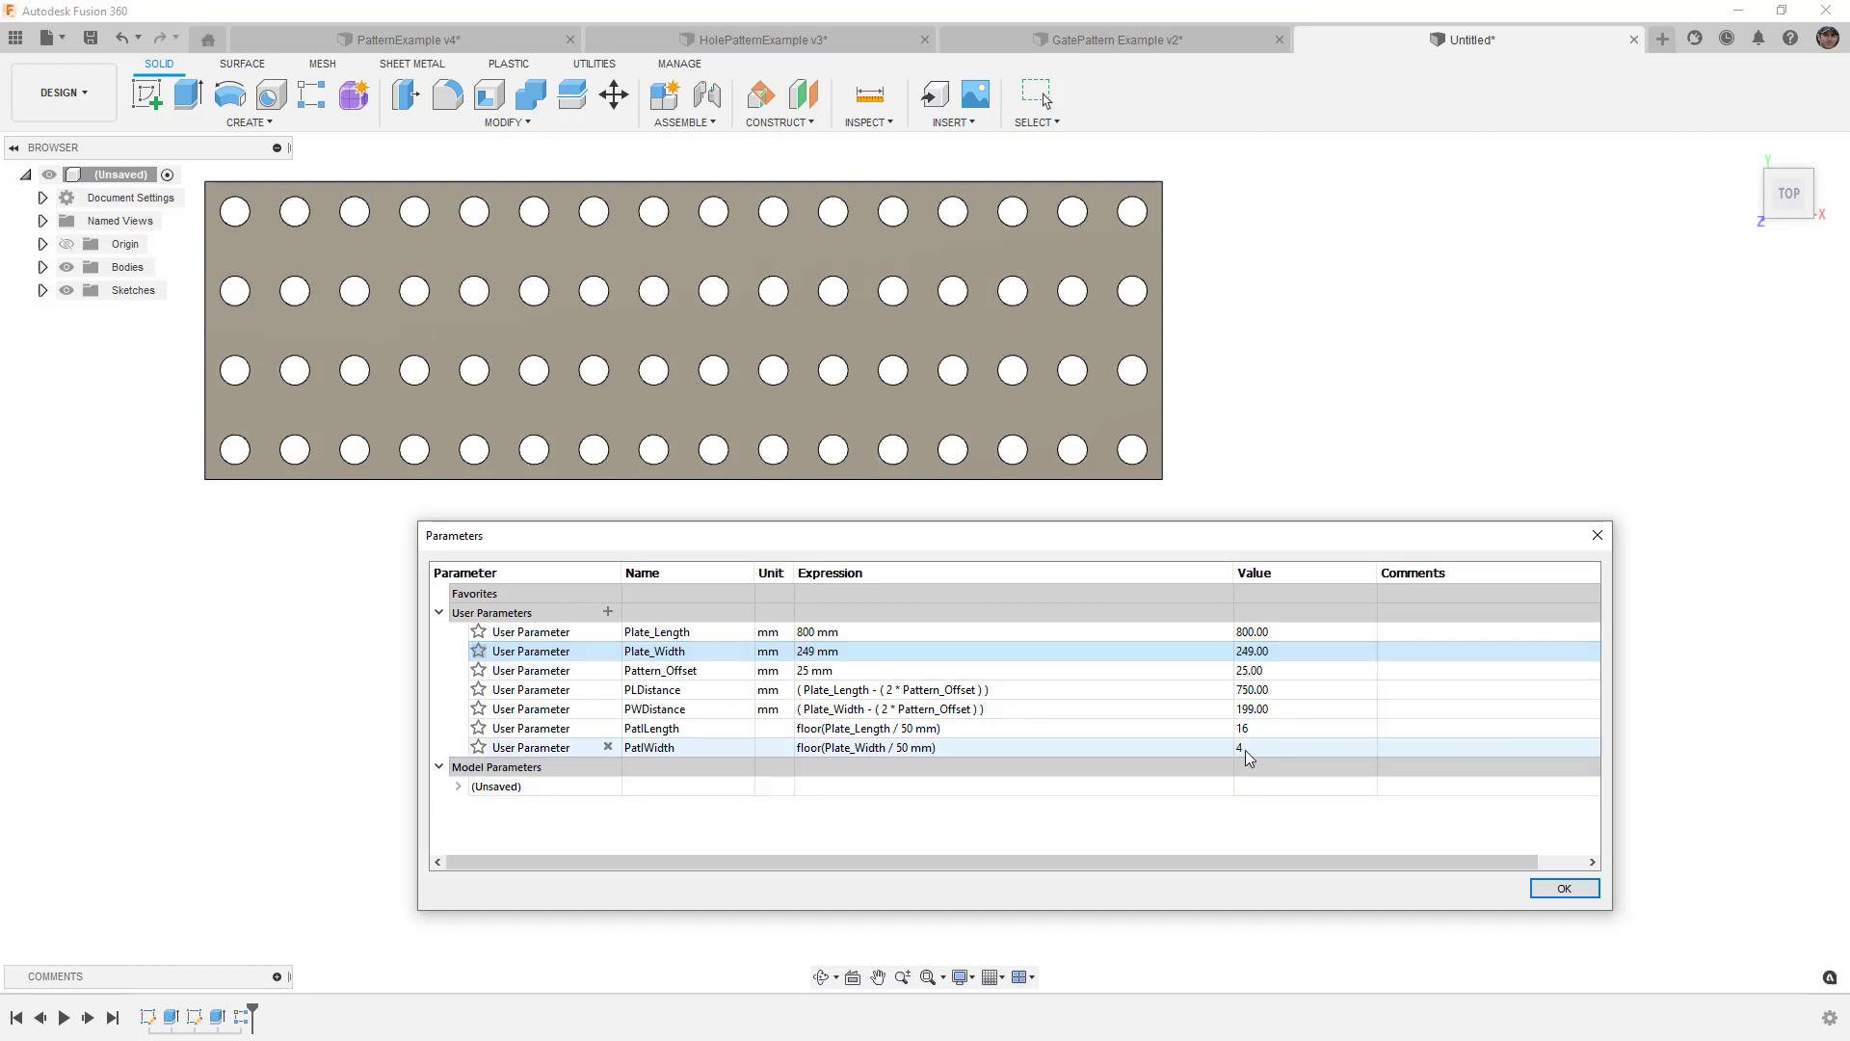
Step: Try rounding the widthwise hole count up by changing the PatlWidth expression to ceil(Plate_Width / 50 mm)
{"action": "left_click", "coordinate": [814, 747]}
{"action": "double_click", "coordinate": [806, 748]}
{"action": "key", "text": "BackSpace"}
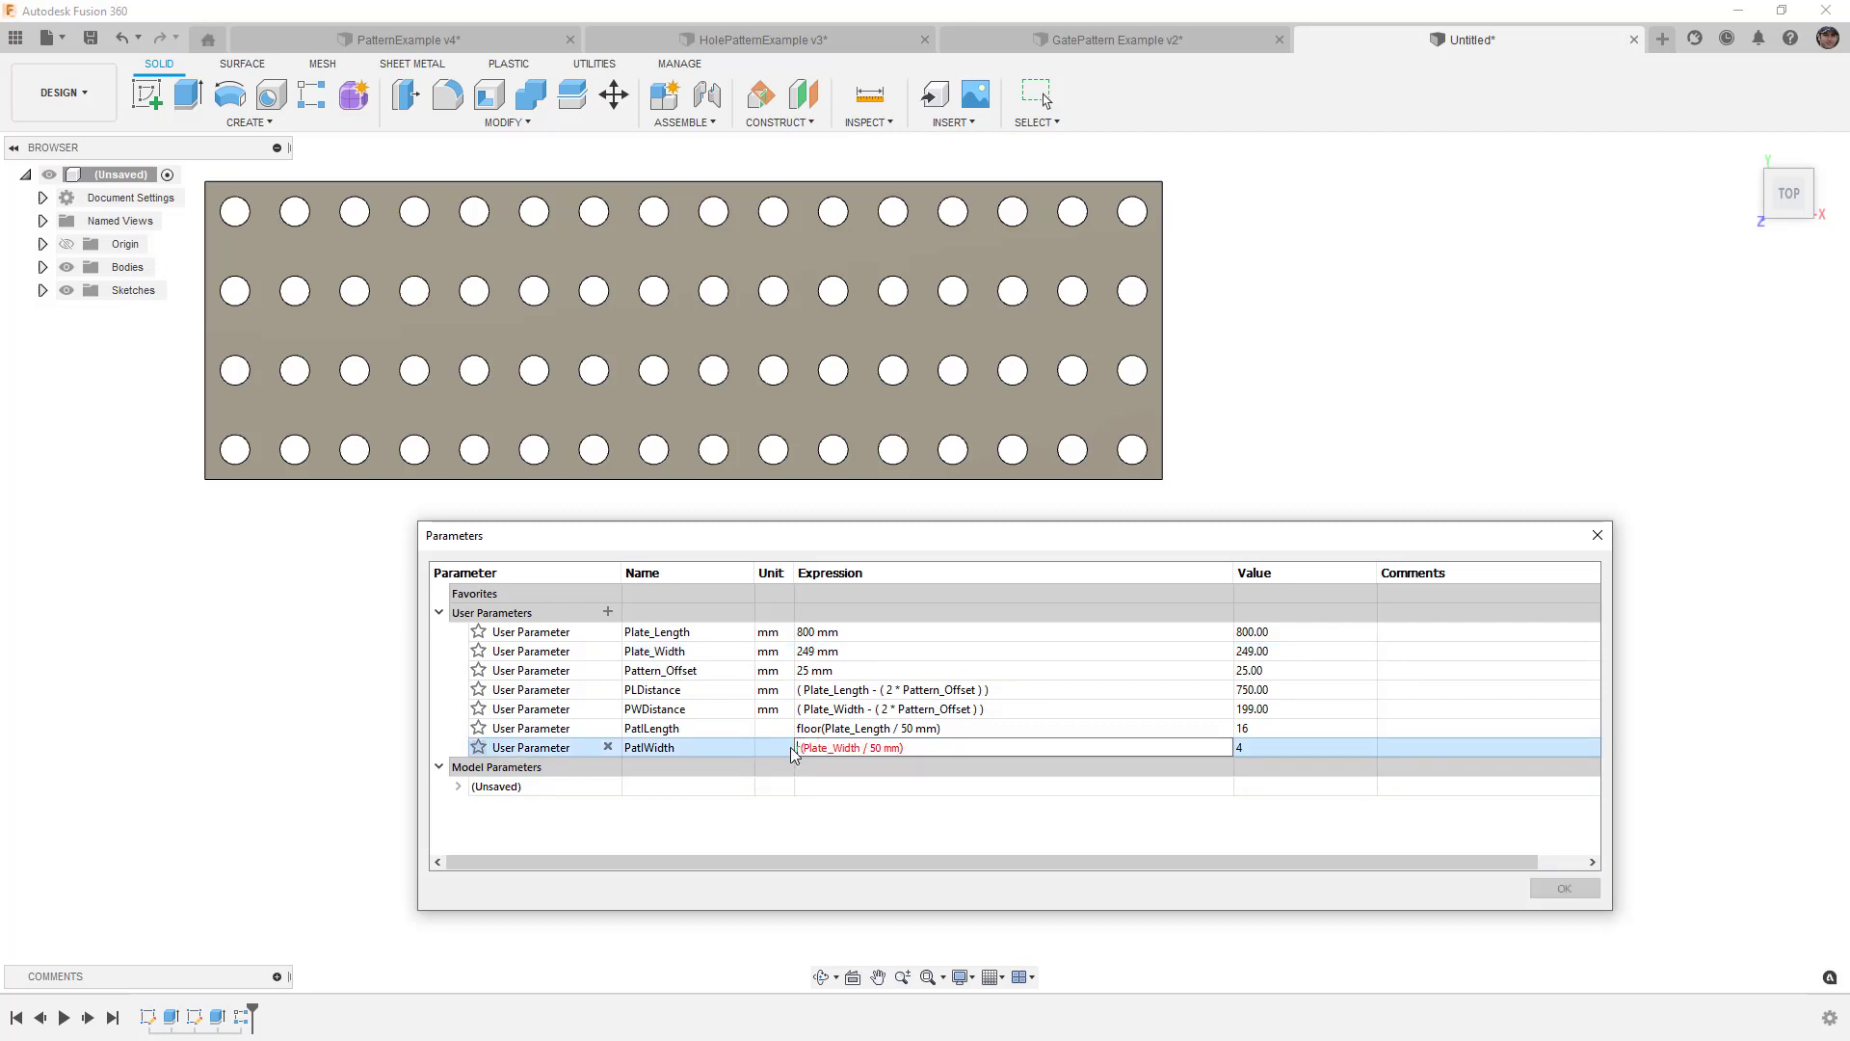
{"action": "type", "text": "ceil"}
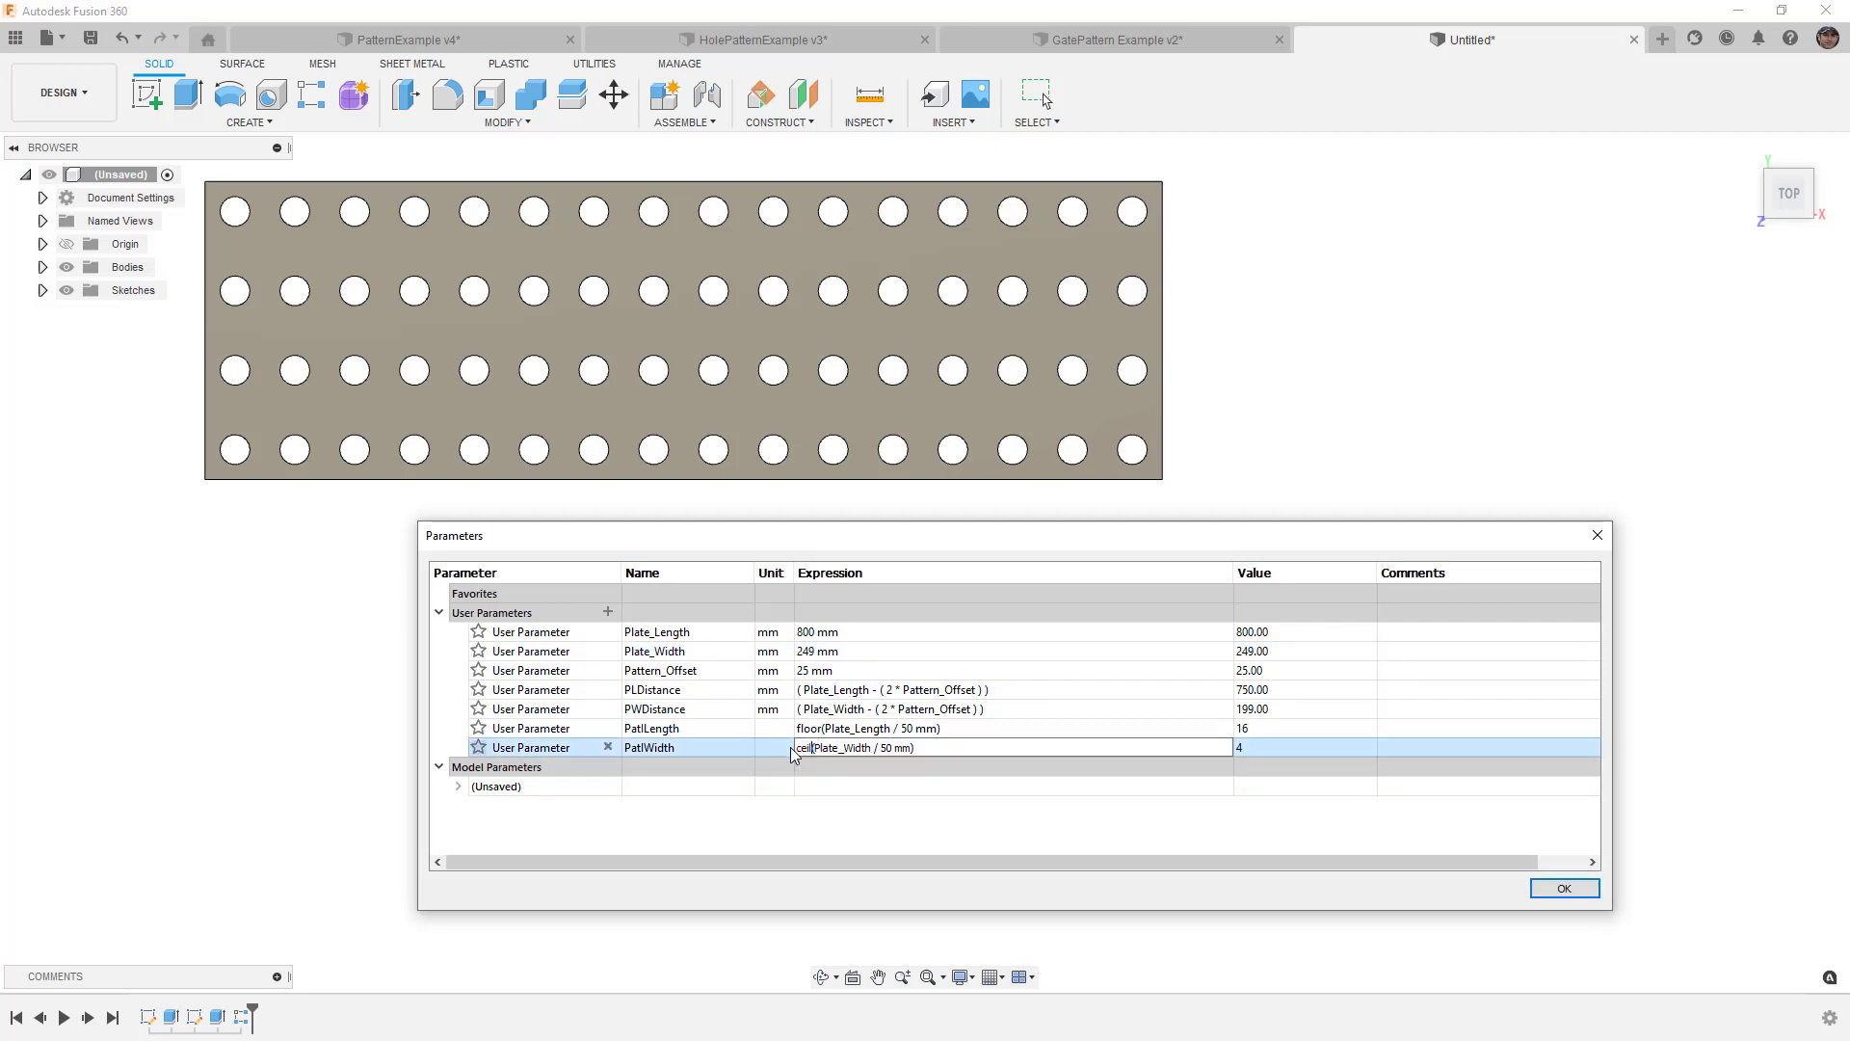
{"action": "key", "text": "Return"}
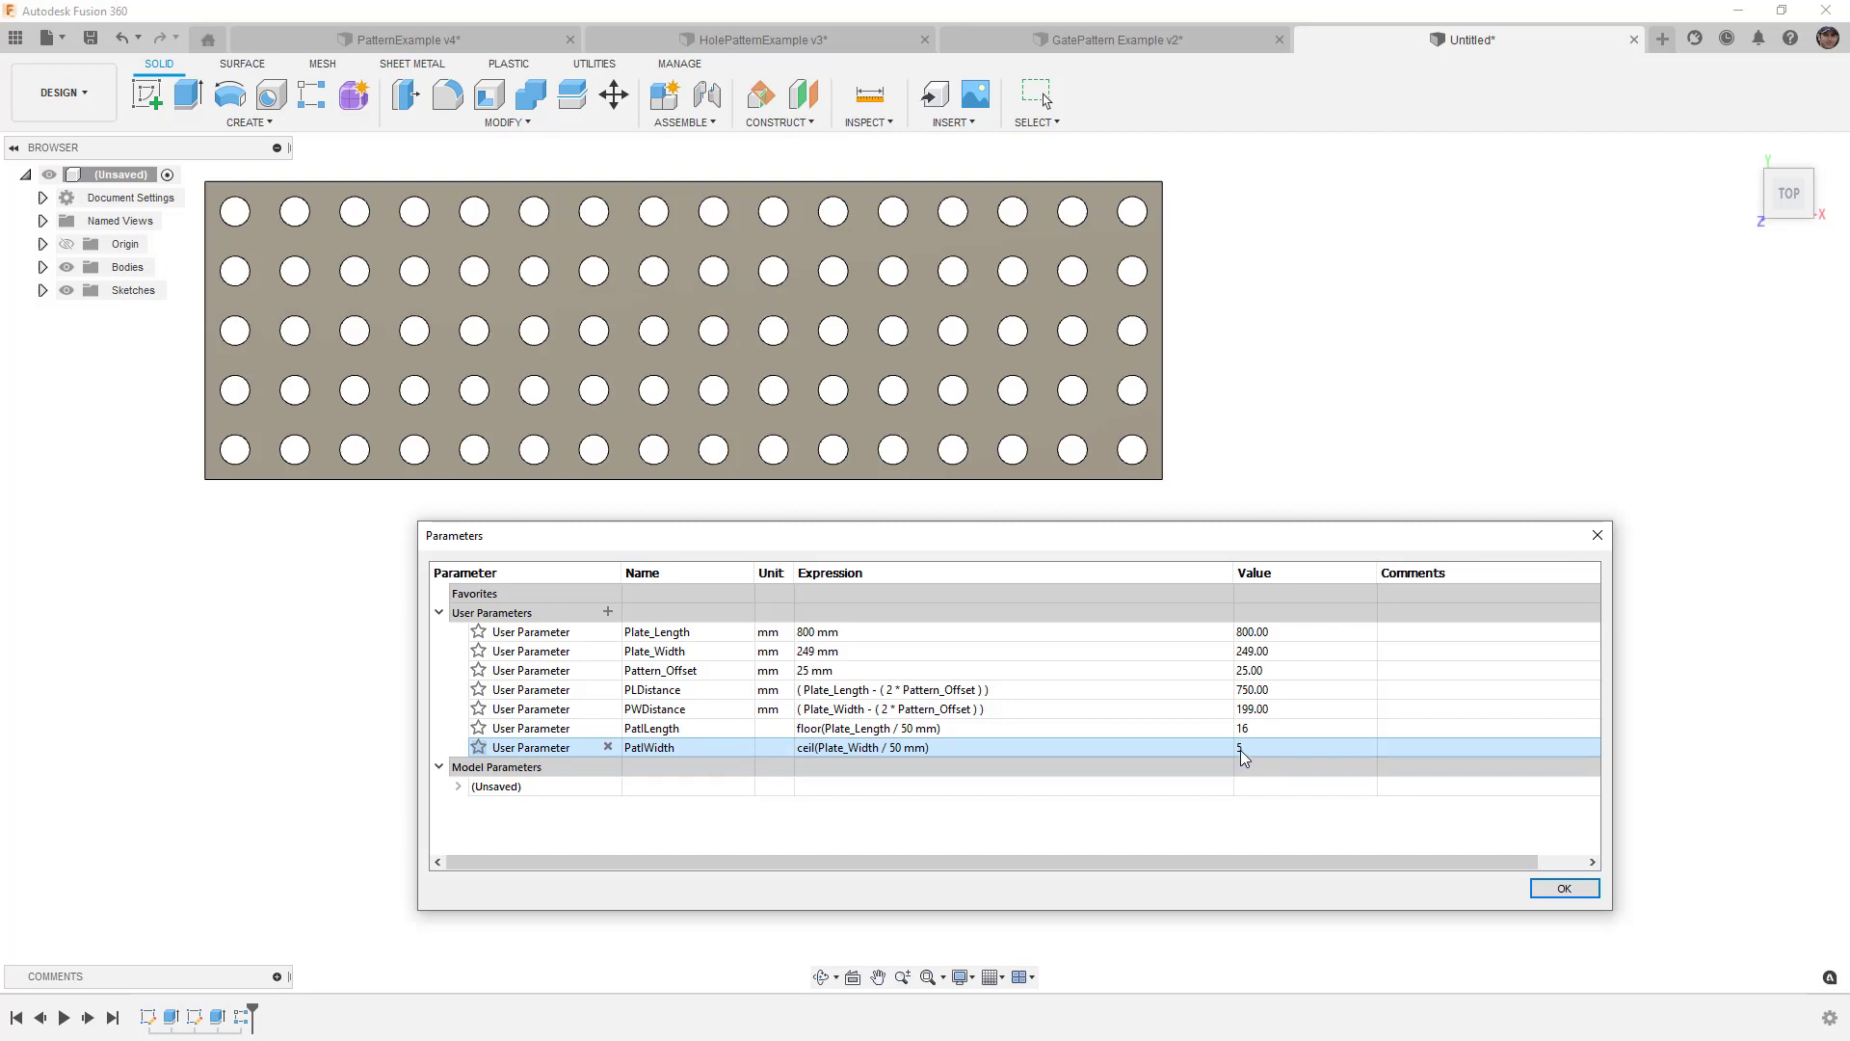
Step: Set the PatlWidth expression back to floor(Plate_Width / 50 mm) and accept the user parameters
{"action": "left_click", "coordinate": [817, 747]}
{"action": "left_click", "coordinate": [854, 747]}
{"action": "key", "text": "BackSpace"}
{"action": "key", "text": "Delete"}
{"action": "key", "text": "Delete"}
{"action": "key", "text": "Delete"}
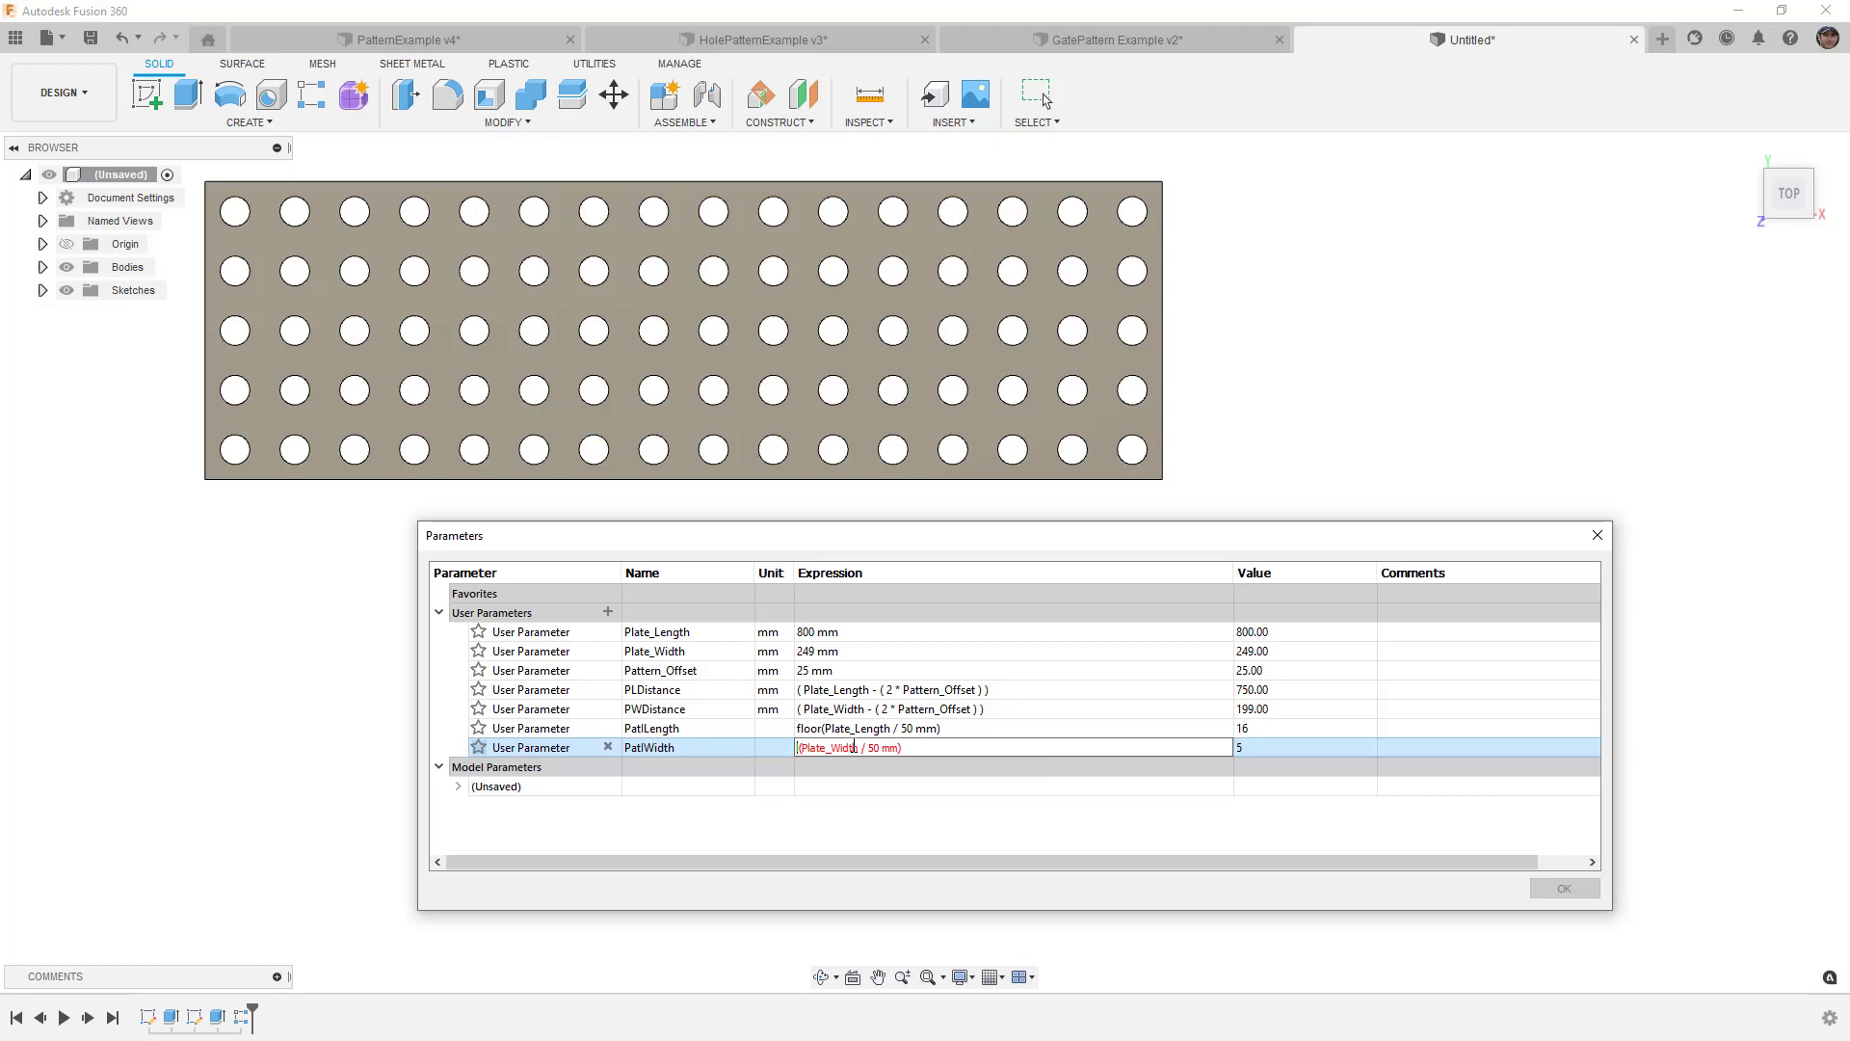
{"action": "type", "text": "floor"}
{"action": "key", "text": "Return"}
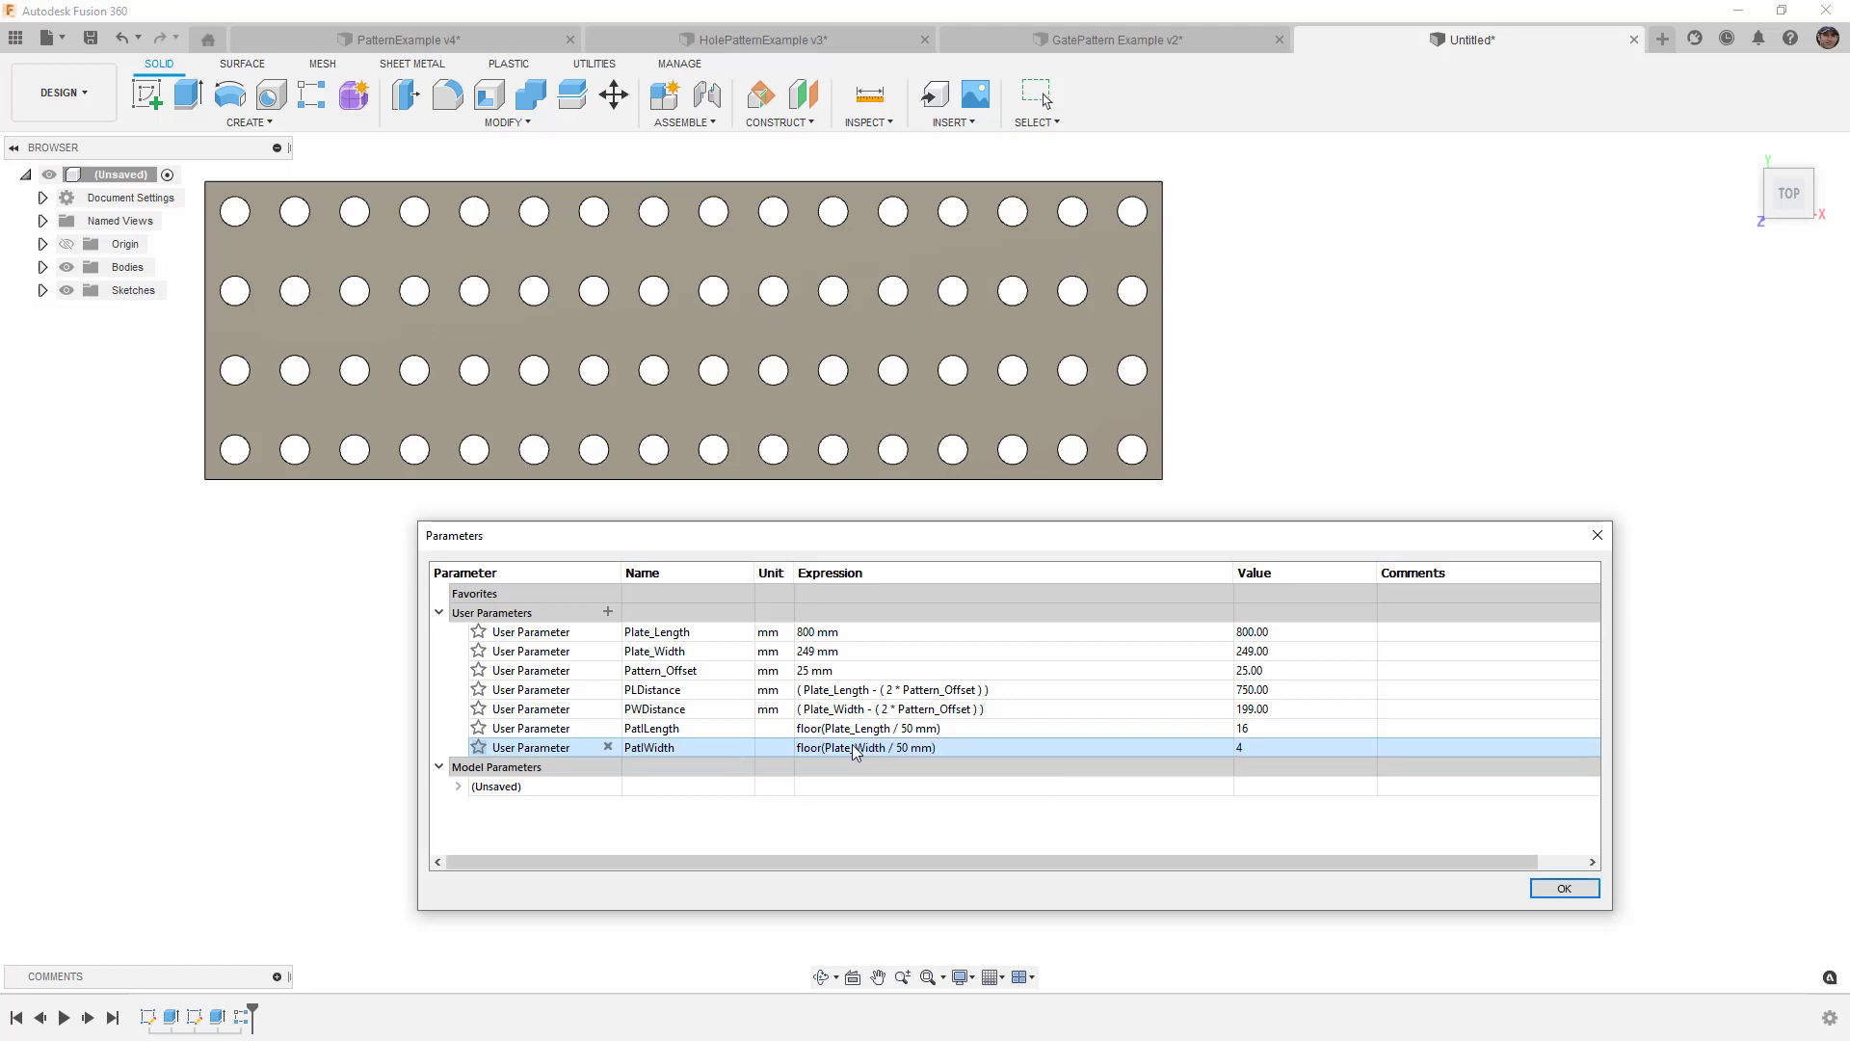
{"action": "left_click", "coordinate": [1564, 887]}
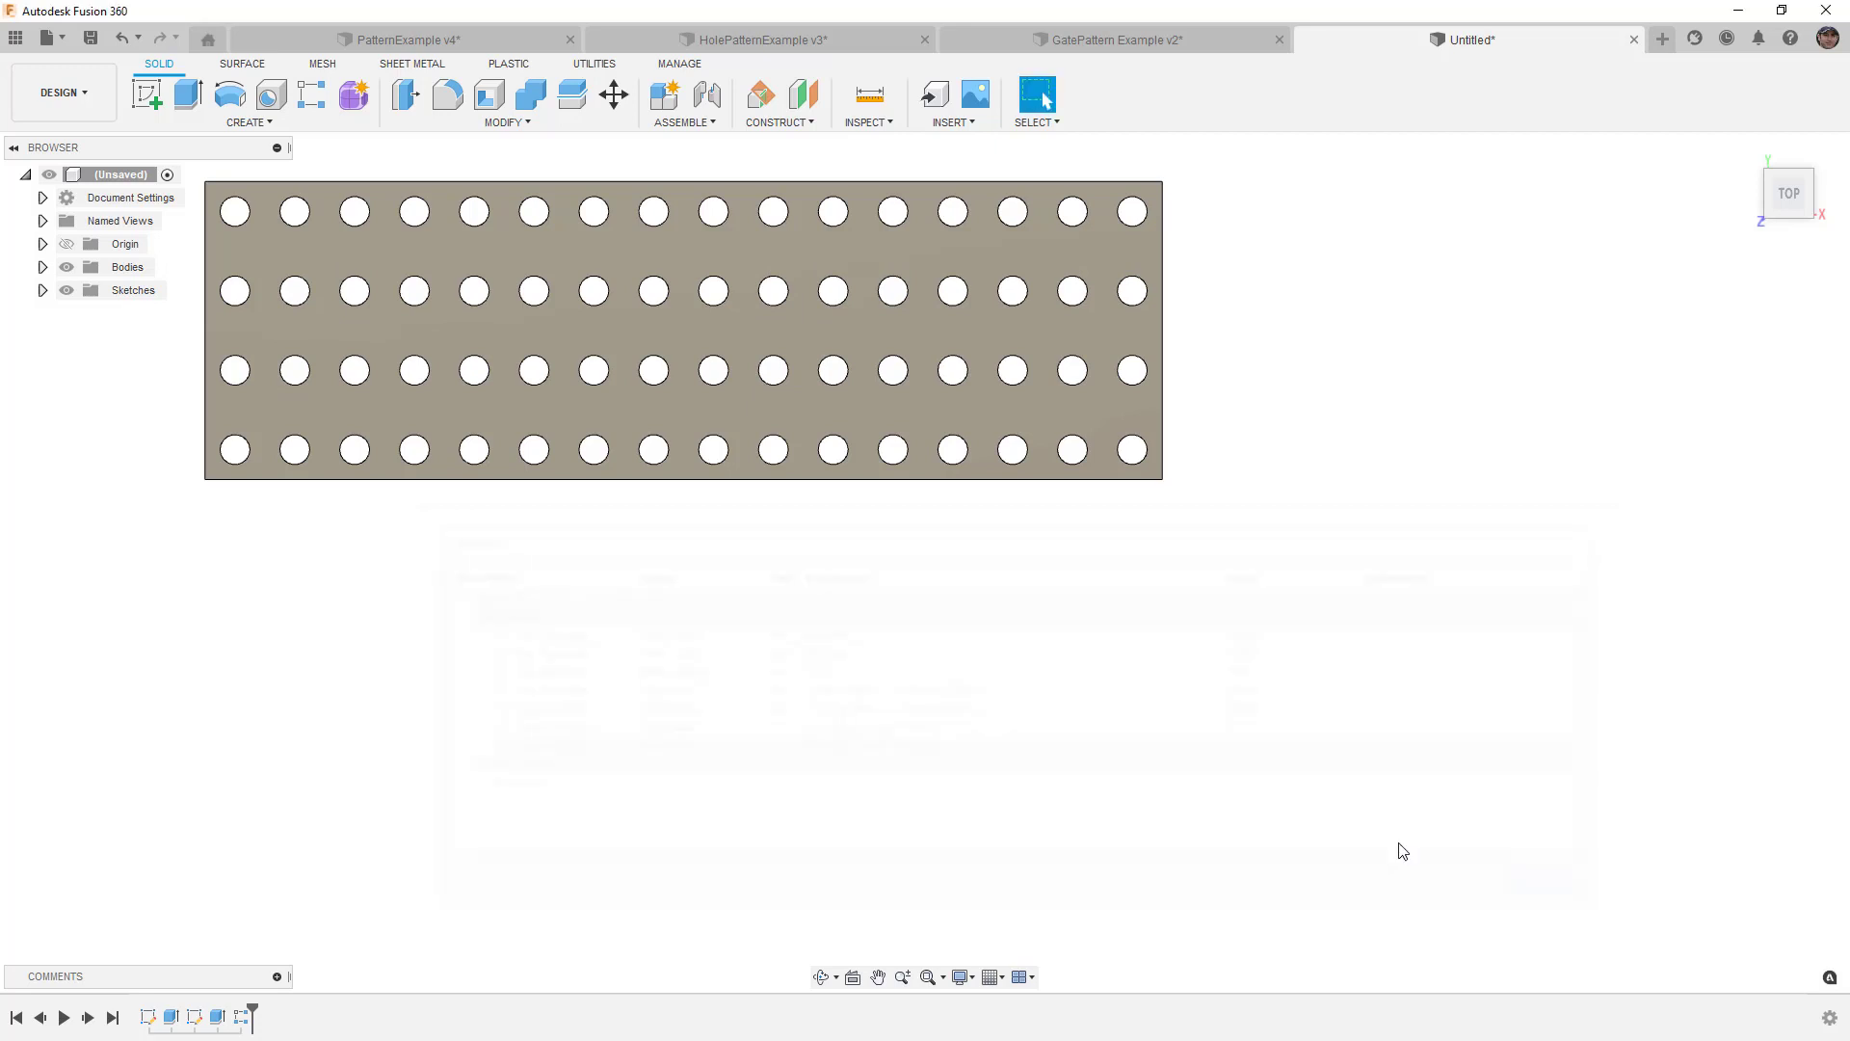
{"action": "scroll", "coordinate": [1032, 684], "scroll_direction": "down", "scroll_amount": 2}
{"action": "scroll", "coordinate": [1033, 685], "scroll_direction": "down", "scroll_amount": 1}
{"action": "middle_click_drag", "start_coordinate": [991, 640], "coordinate": [1082, 702]}
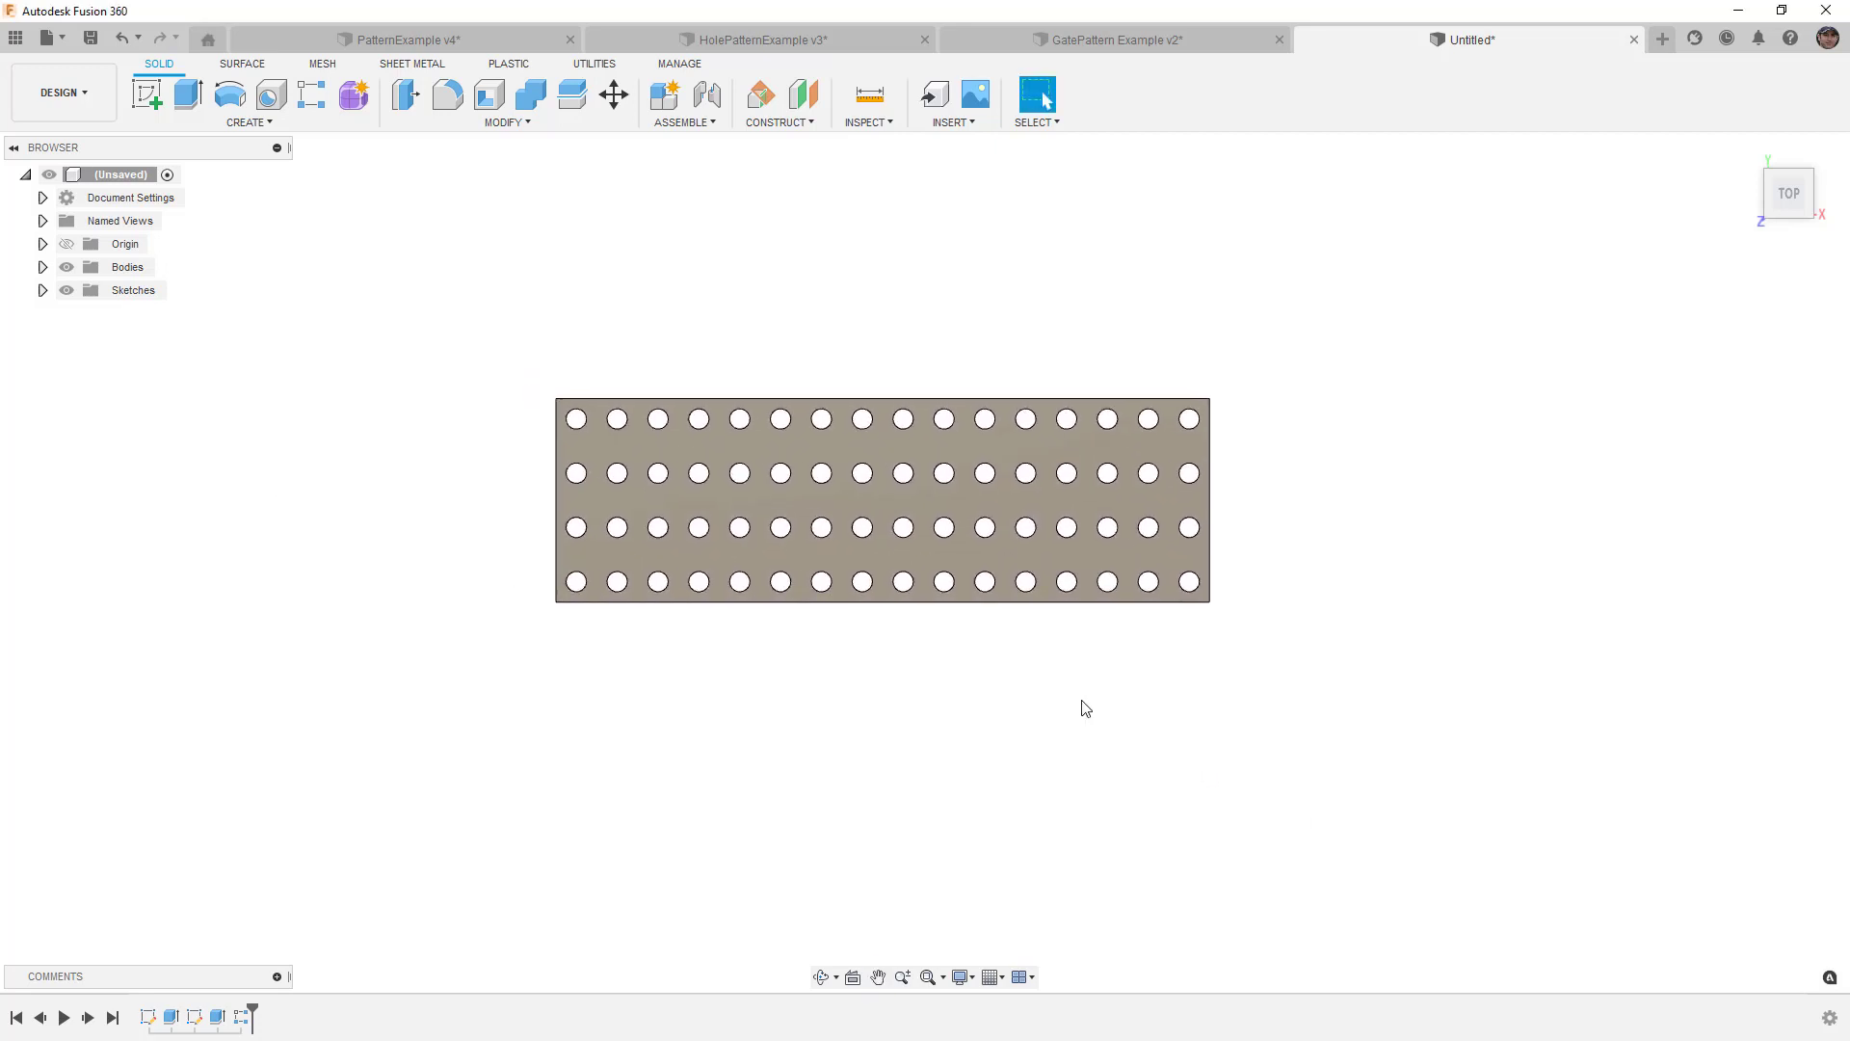